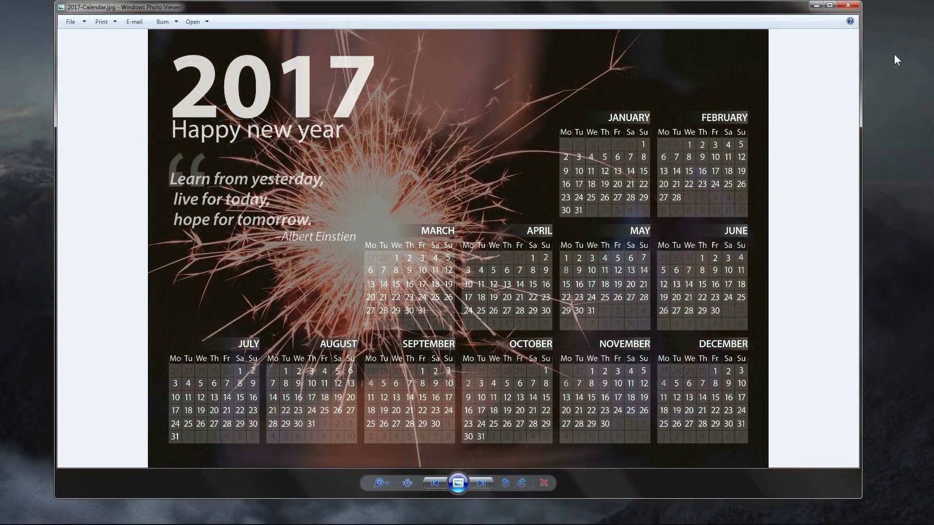
- Close the 2017-Calendar.jpg preview, minimize the folder window and switch to Photoshop
left_click(853, 4)
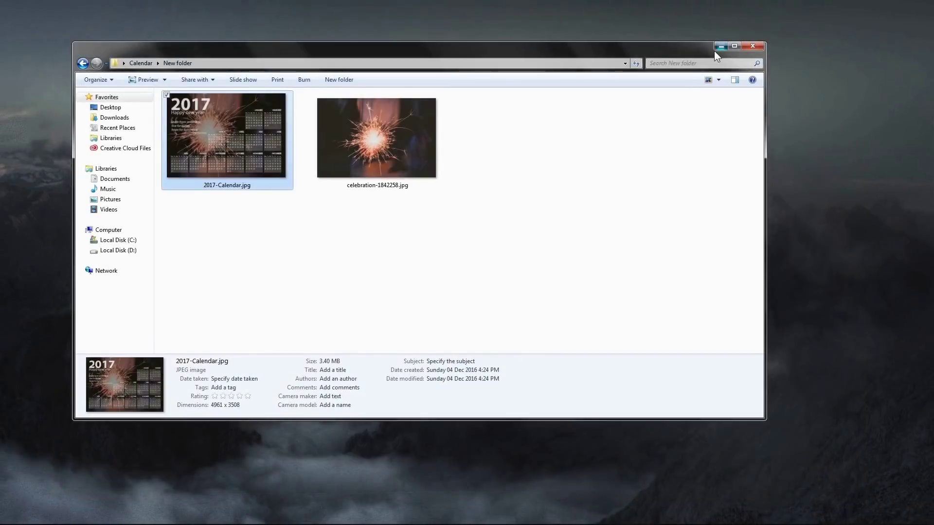
left_click(718, 47)
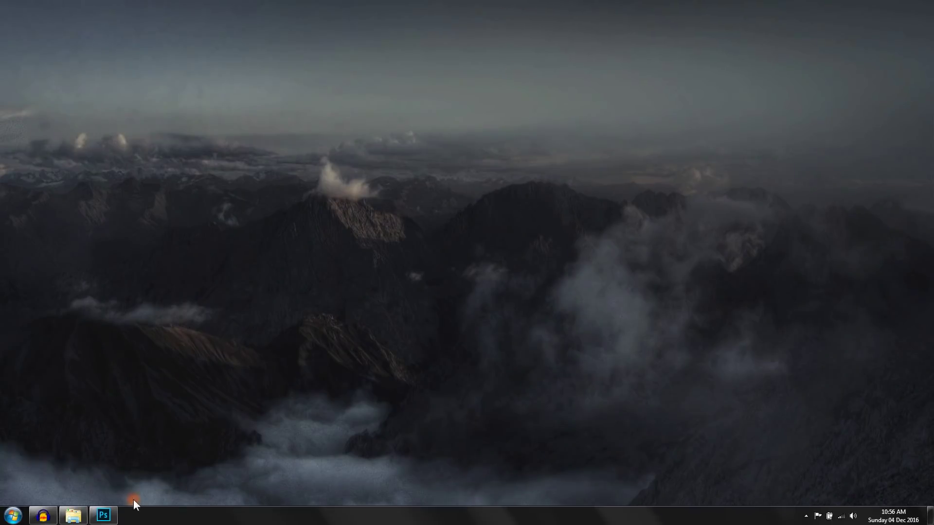
left_click(104, 512)
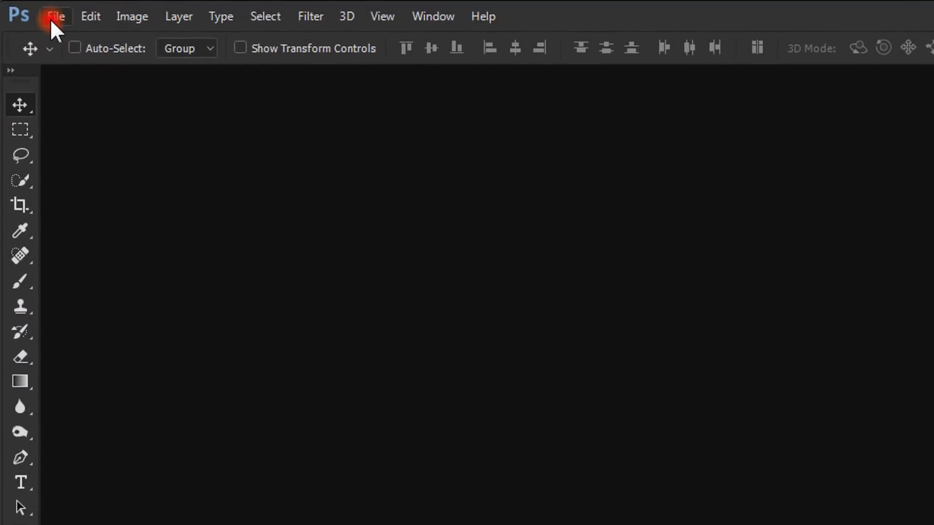
- Start a new document from the A3 print preset, 297 x 420 mm at 300 ppi, in landscape orientation
left_click(51, 19)
left_click(63, 36)
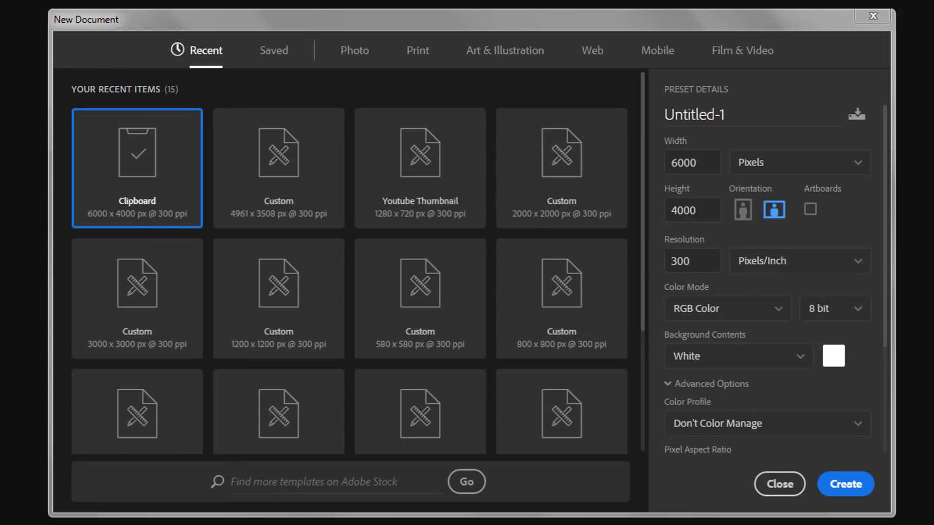
left_click(408, 49)
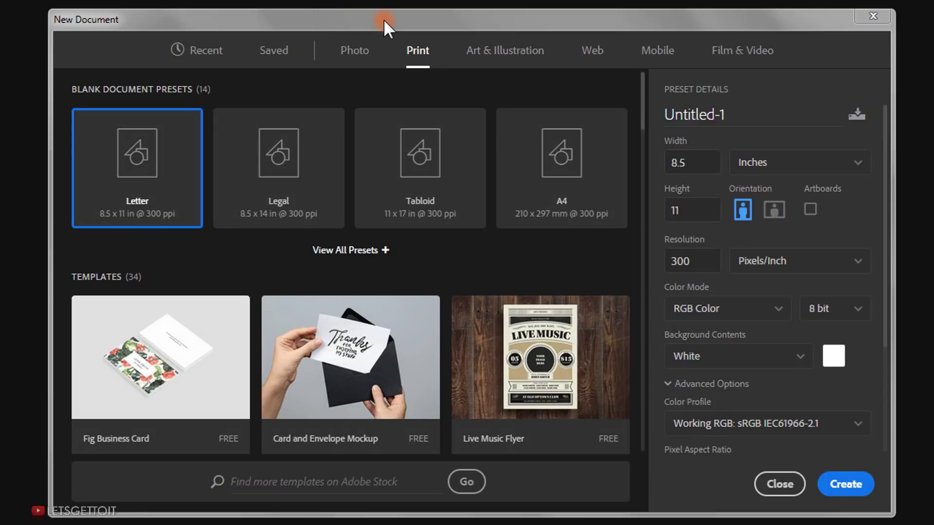
left_click(370, 252)
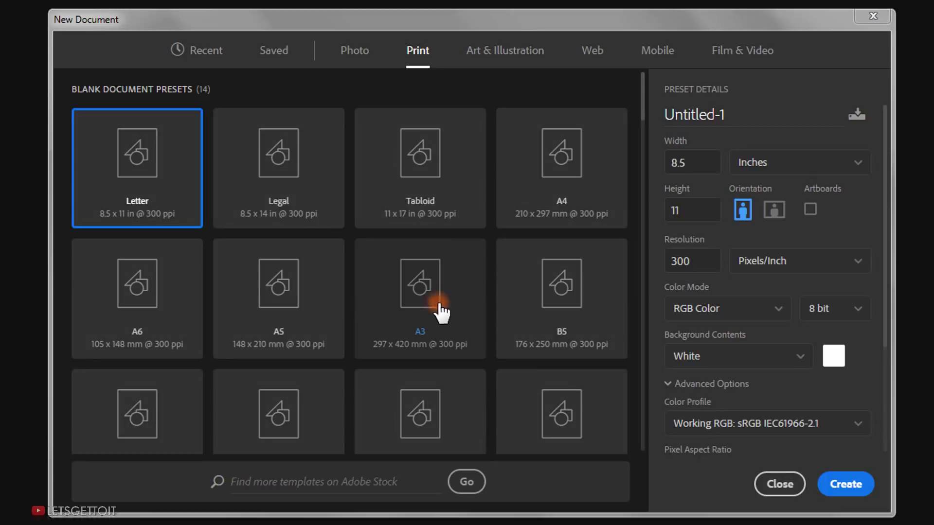
left_click(426, 301)
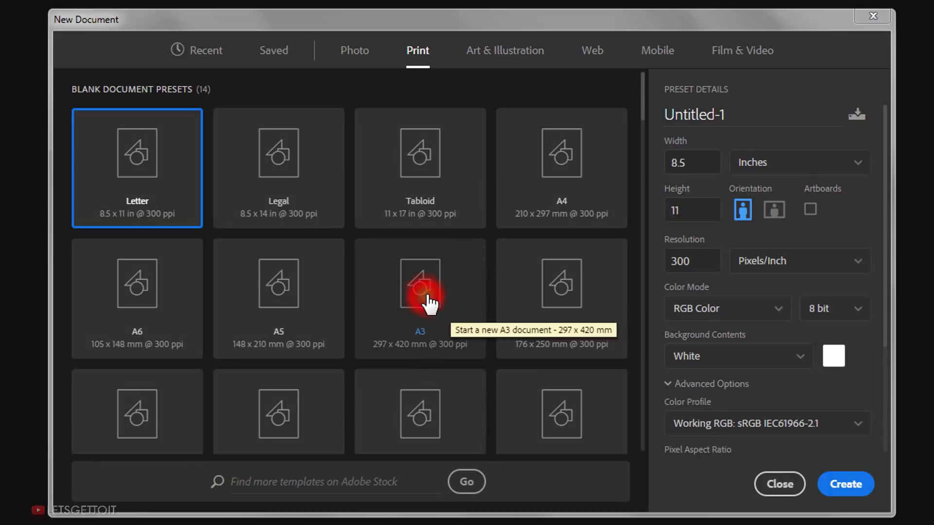
left_click(778, 218)
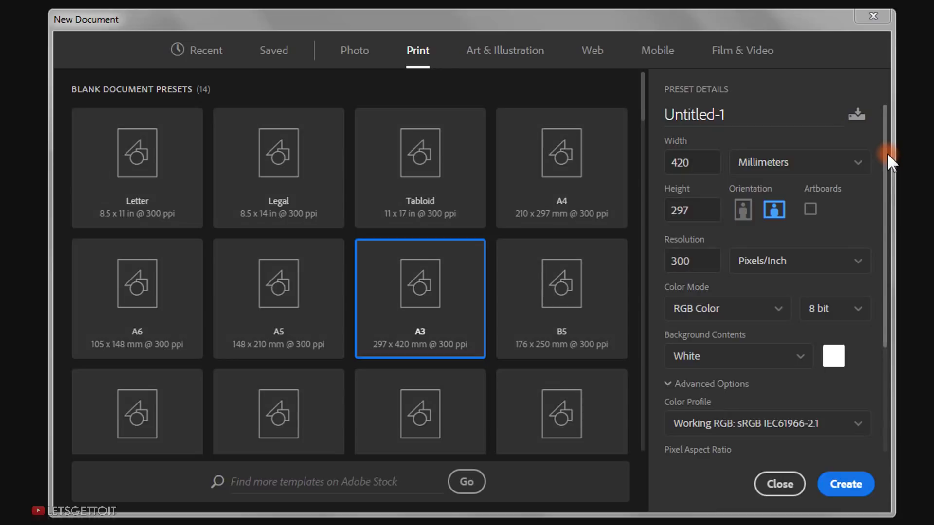
- Set the new document's color mode to CMYK Color and create it, keeping the current Windows color scheme without further messages
left_click_drag(886, 152, 886, 190)
left_click(752, 254)
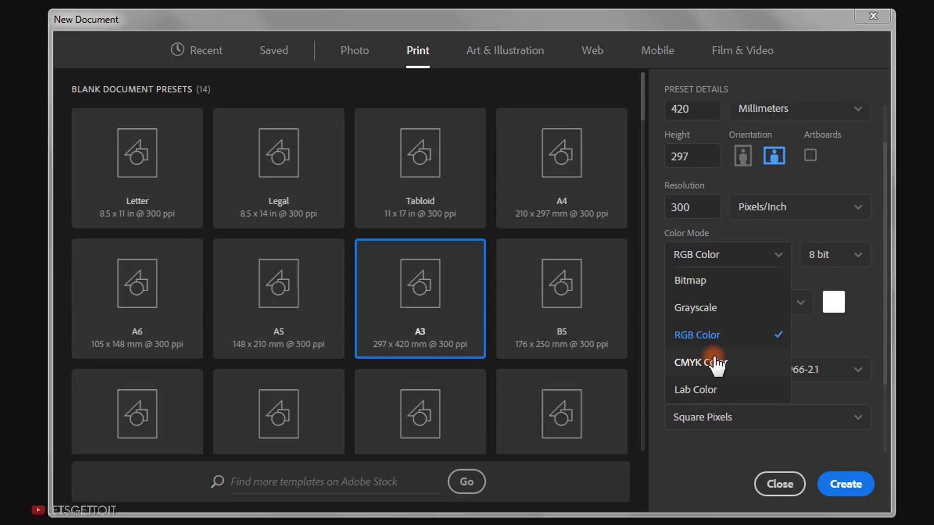
left_click(685, 362)
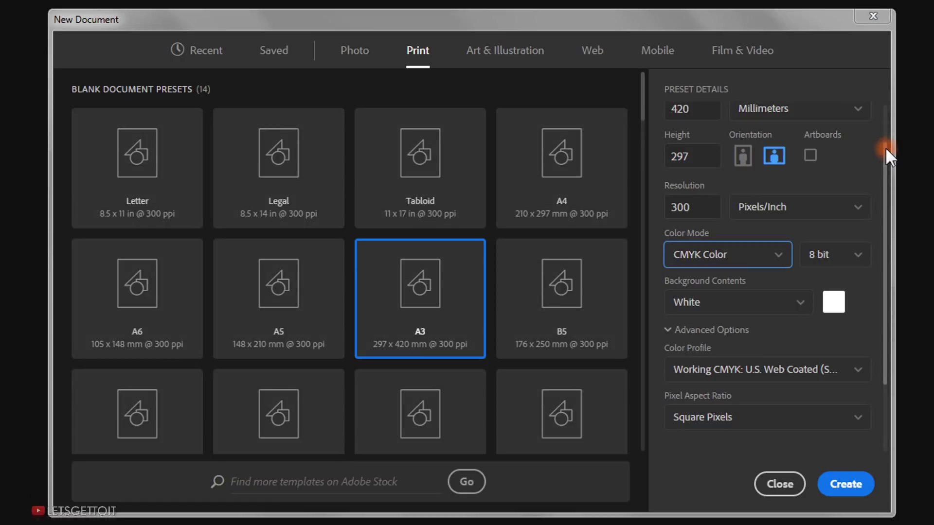
left_click_drag(884, 147, 886, 124)
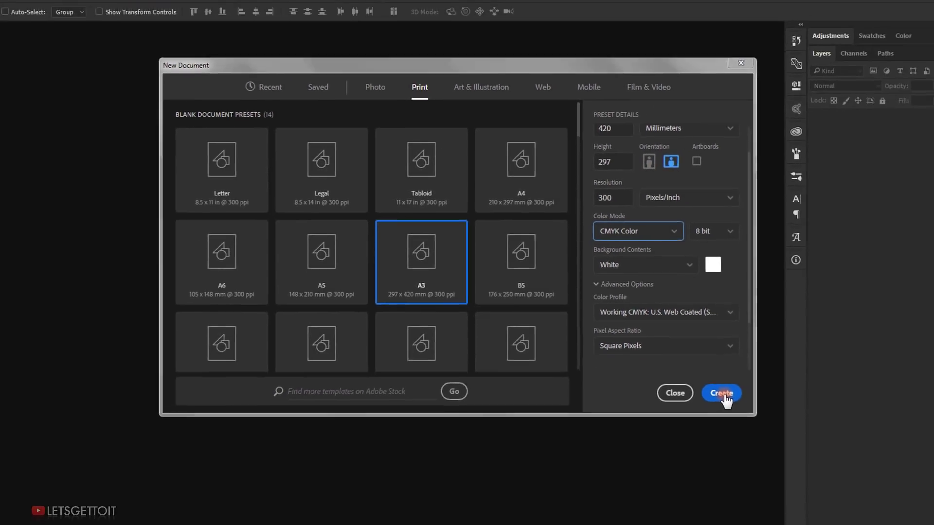
left_click(849, 485)
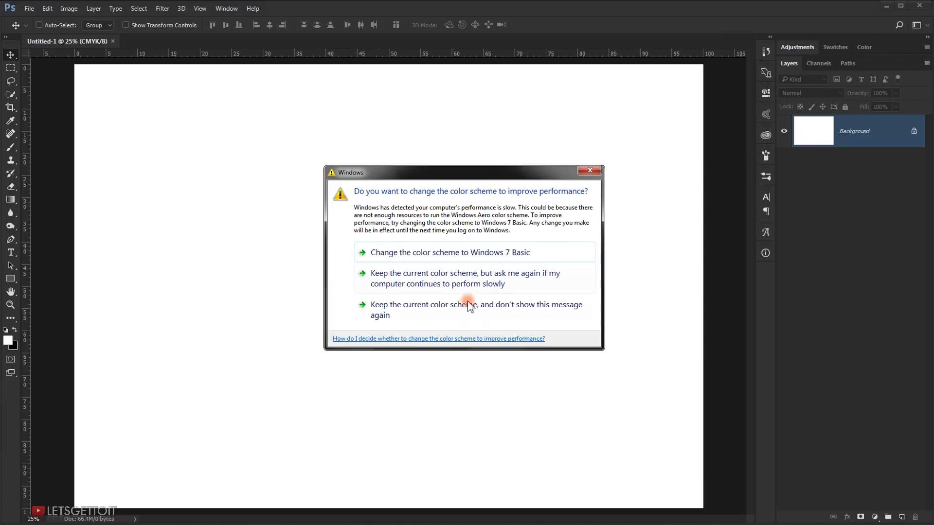
left_click(455, 303)
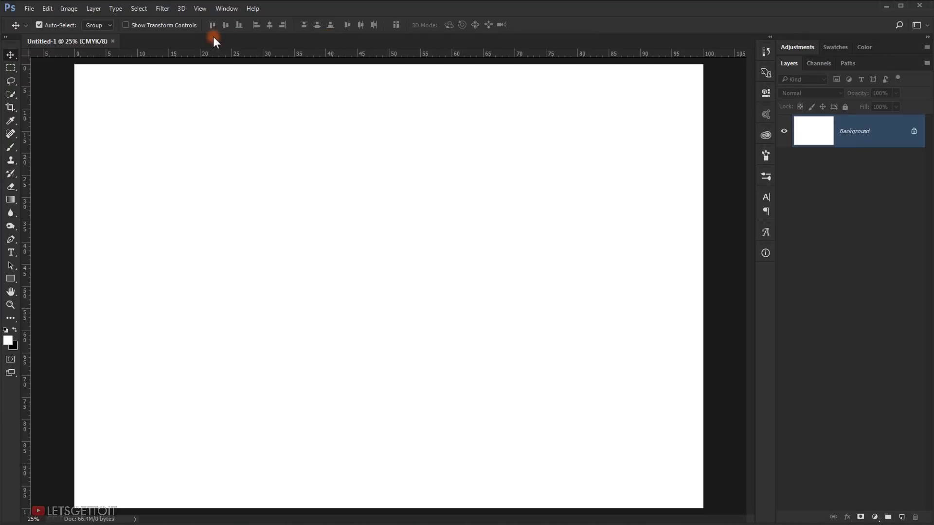
key("ctrl+0")
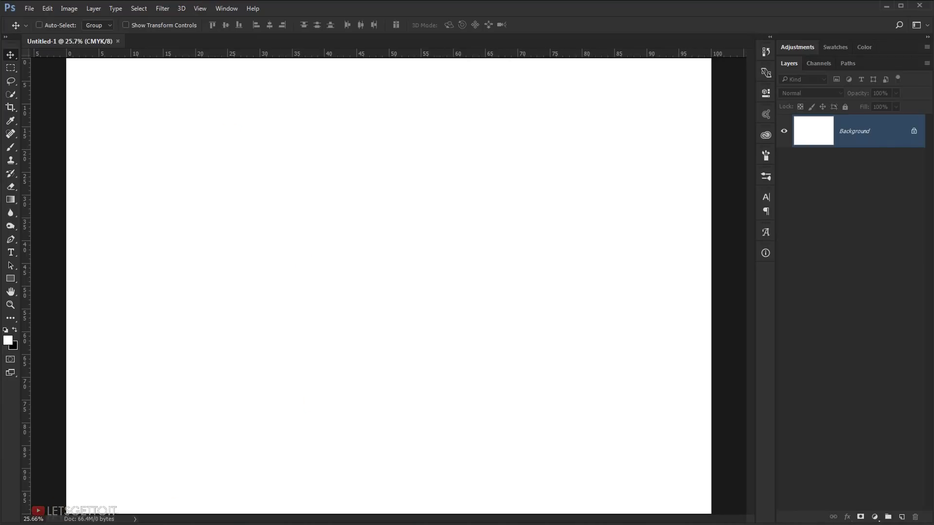
- Copy the entire celebration-1842258.jpg photo into the blank A3 document as a new layer
key("alt+Tab")
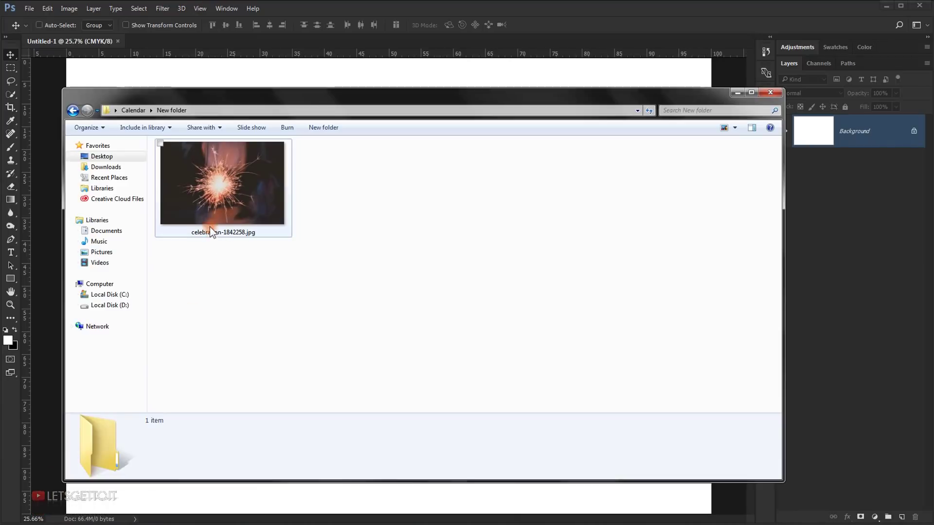
left_click_drag(235, 194, 33, 369)
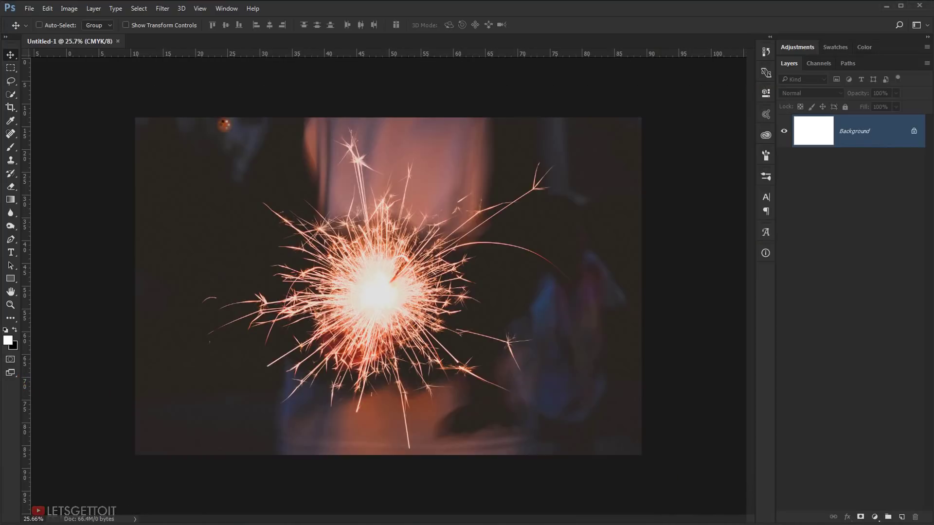
key("ctrl+a")
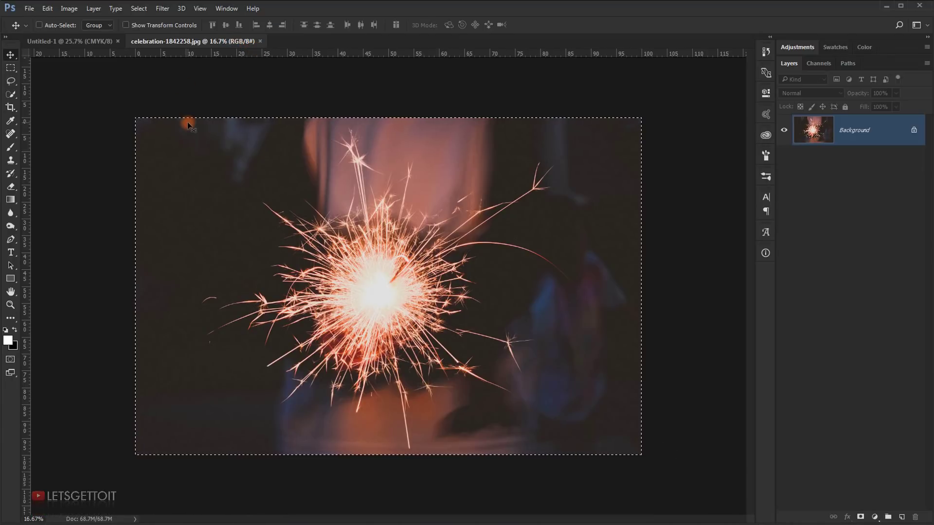
key("ctrl+c")
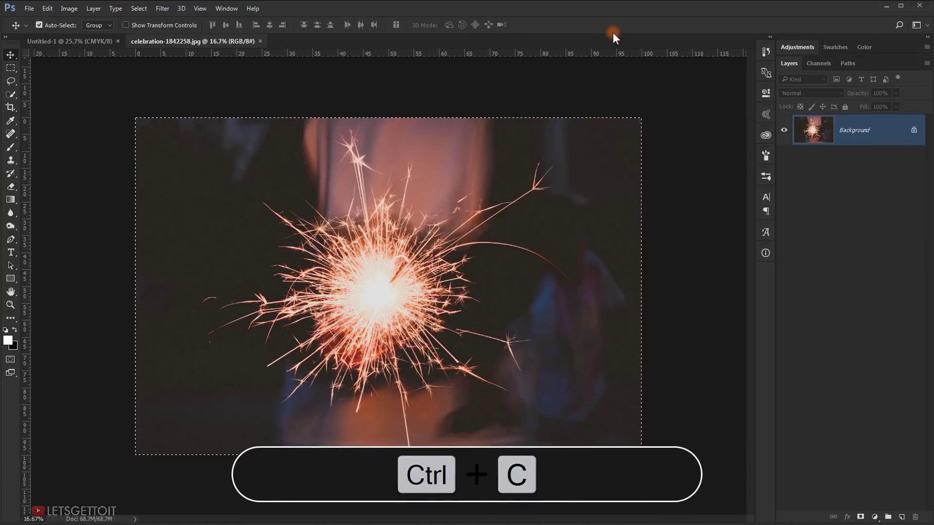
left_click(261, 41)
key("ctrl+v")
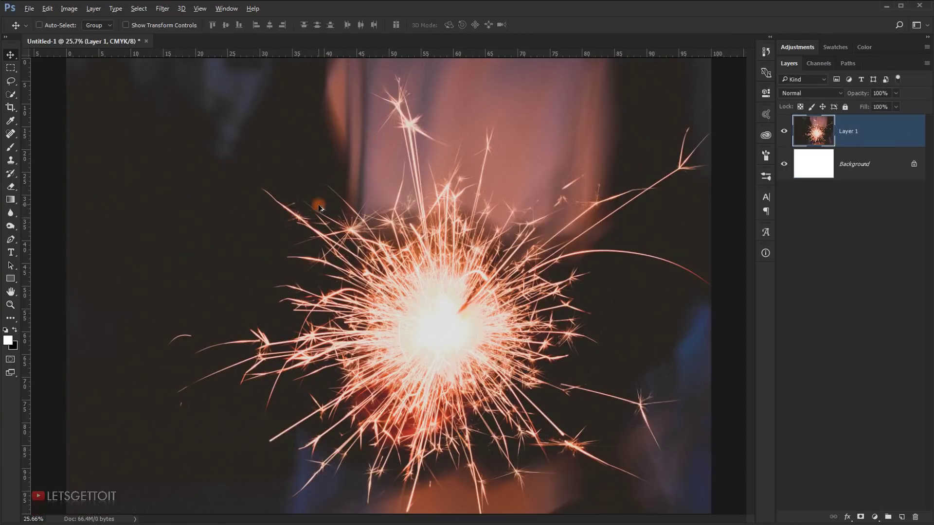
- Move the pasted sparkler photo left and slightly up so the burst sits left of the canvas centre
scroll(319, 202, "down", 3)
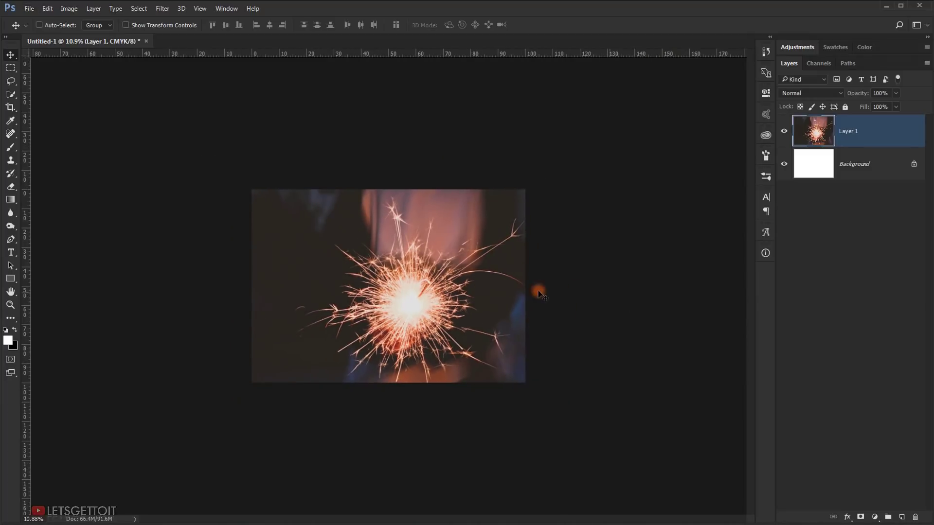
left_click_drag(440, 295, 392, 282)
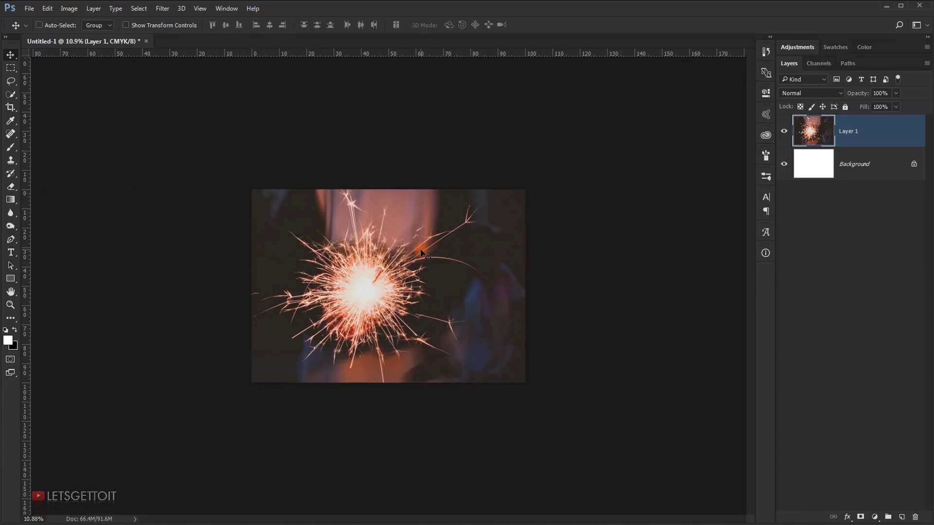
key("ctrl+0")
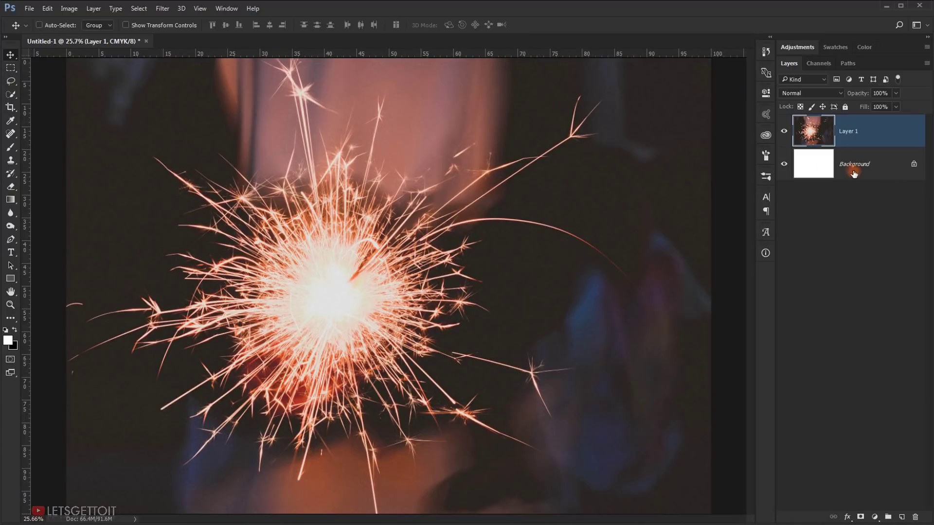
- Fill the Background layer with the black background color
left_click(813, 164)
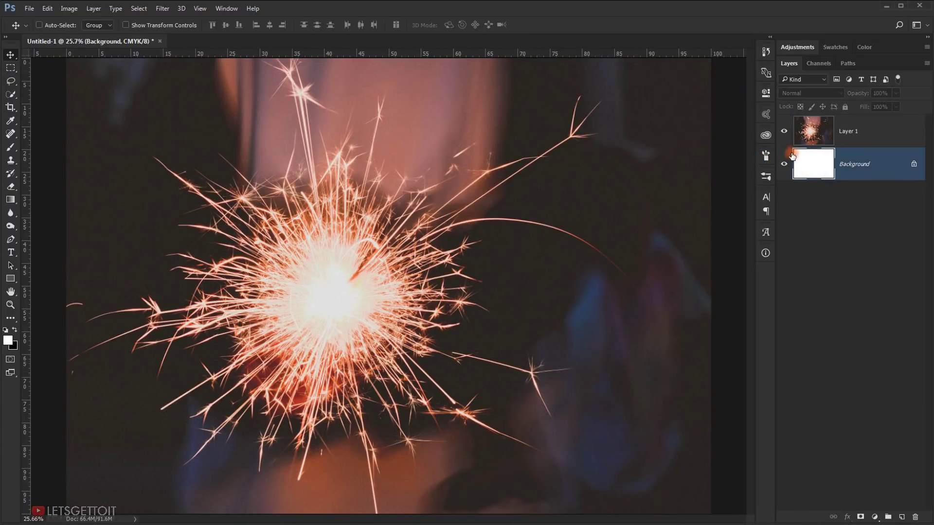
key("ctrl+BackSpace")
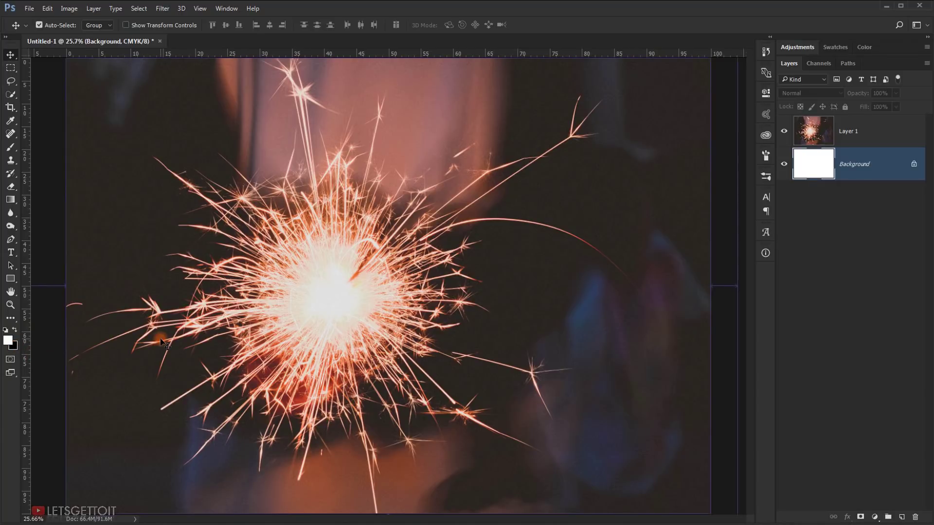
key("ctrl+BackSpace")
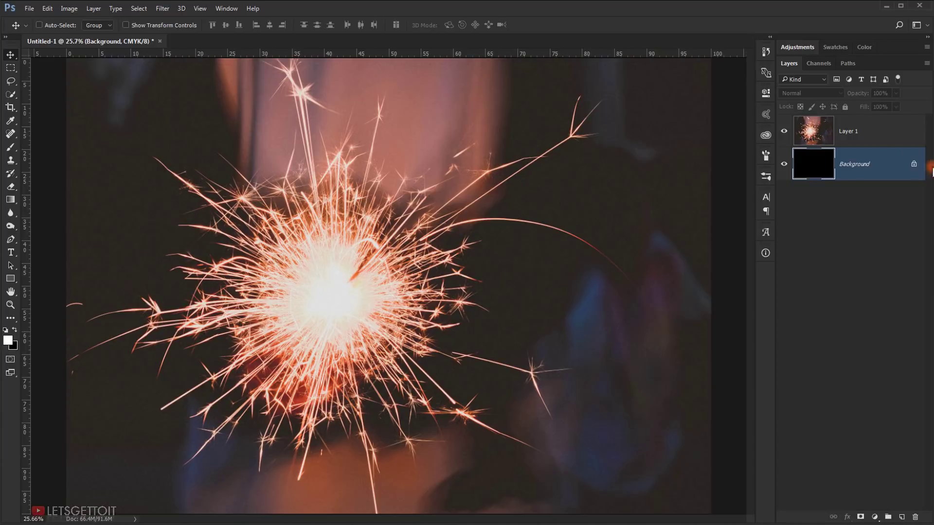
- Lower the opacity of the sparkler photo layer to 80% and deselect the layer
left_click(854, 134)
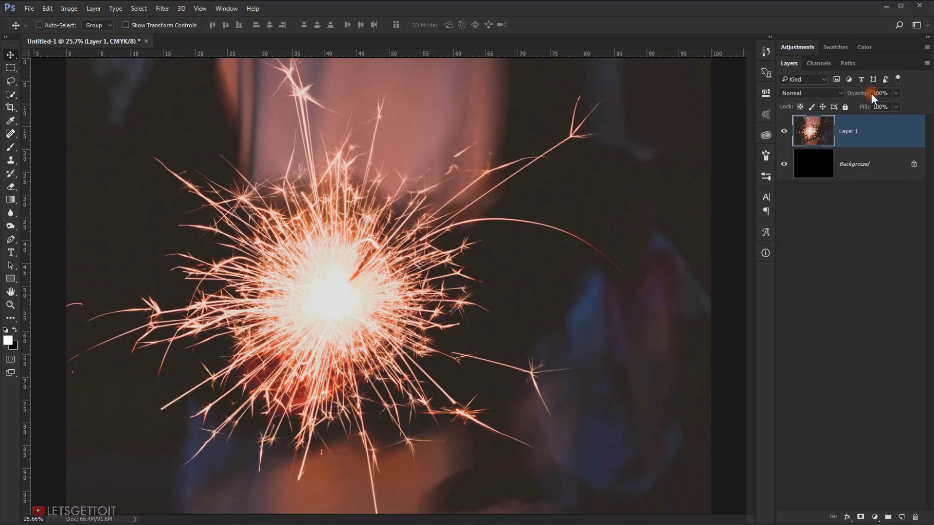
left_click(875, 93)
left_click(862, 223)
left_click(897, 123)
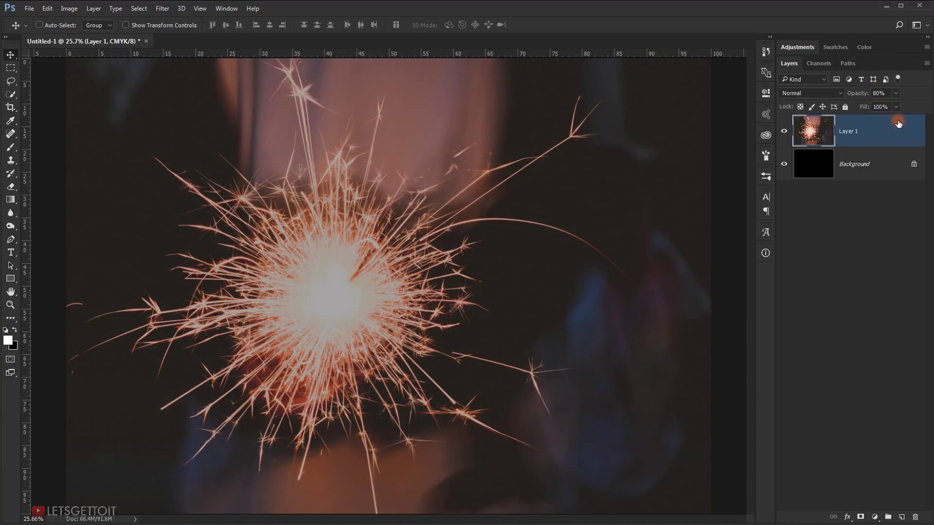
left_click(865, 302)
scroll(536, 265, "down", 2)
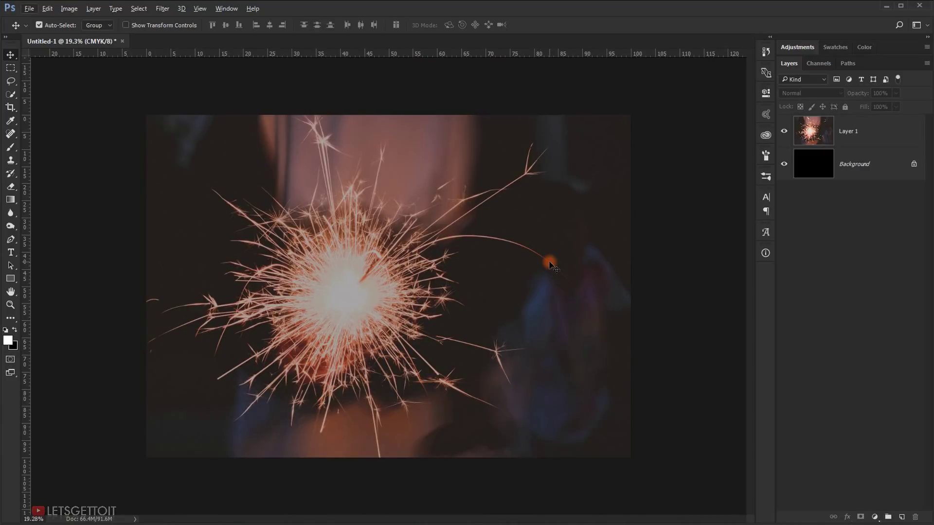
- Add a Levels adjustment layer above the sparkler photo and clip it to that layer
left_click(901, 134)
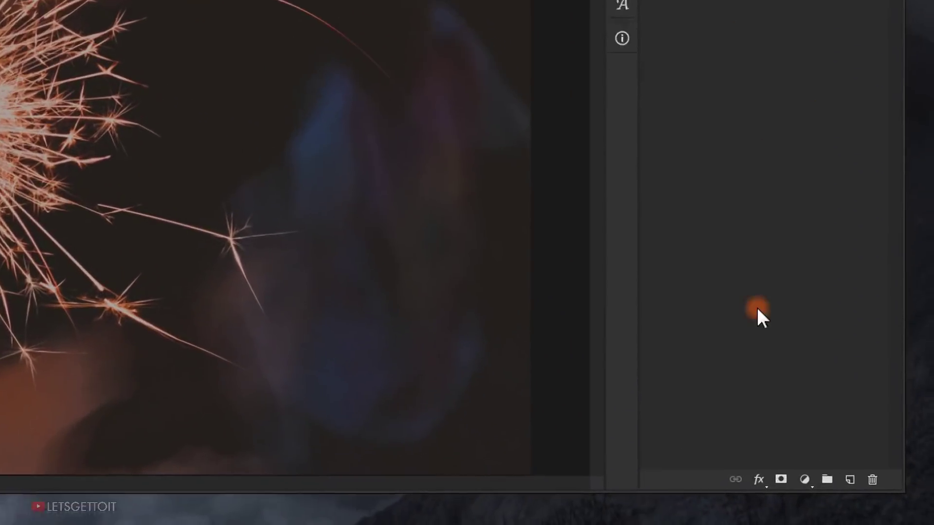
left_click(804, 479)
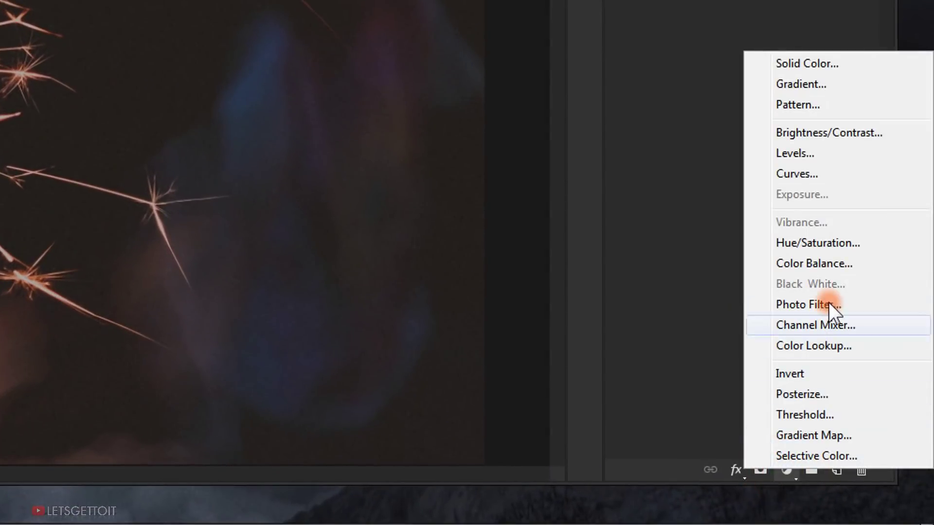
left_click(799, 153)
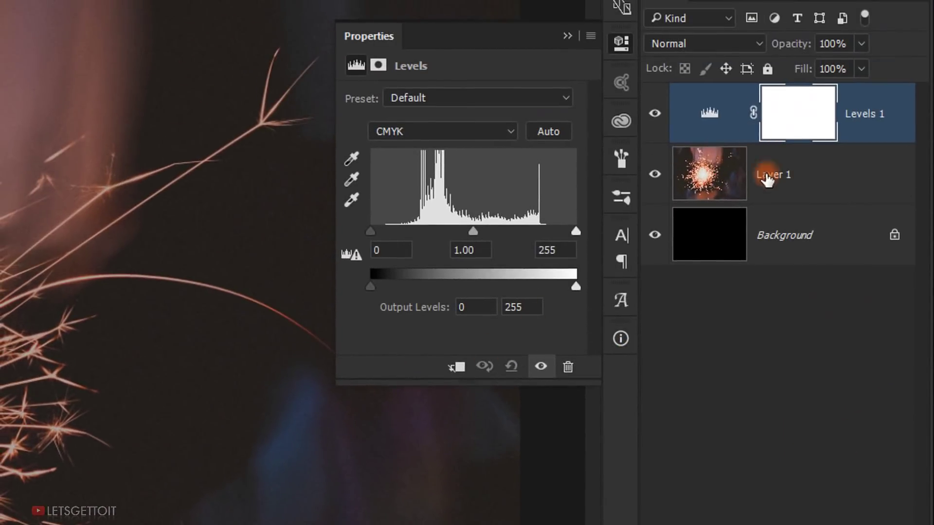
left_click(457, 366)
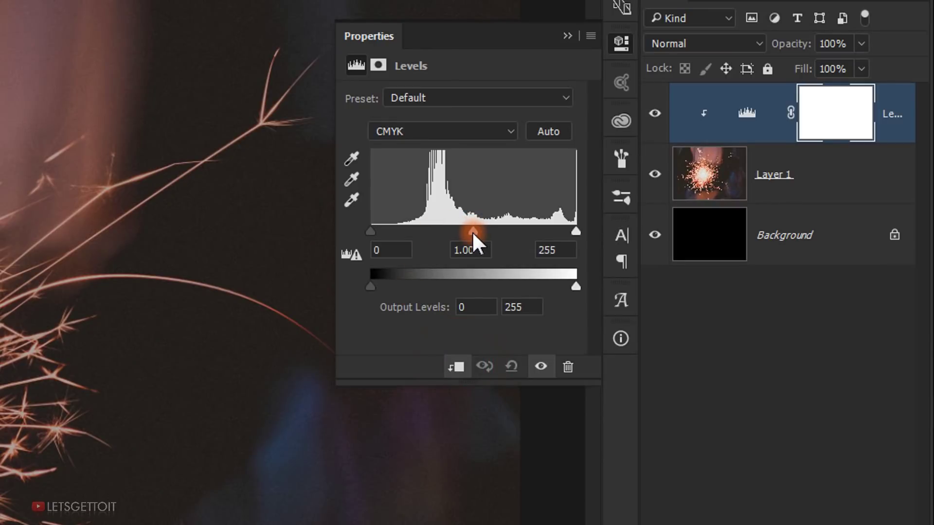
- Set the midtone input of the Levels adjustment to 0.86 and deselect the adjustment layer
left_click_drag(474, 229, 479, 228)
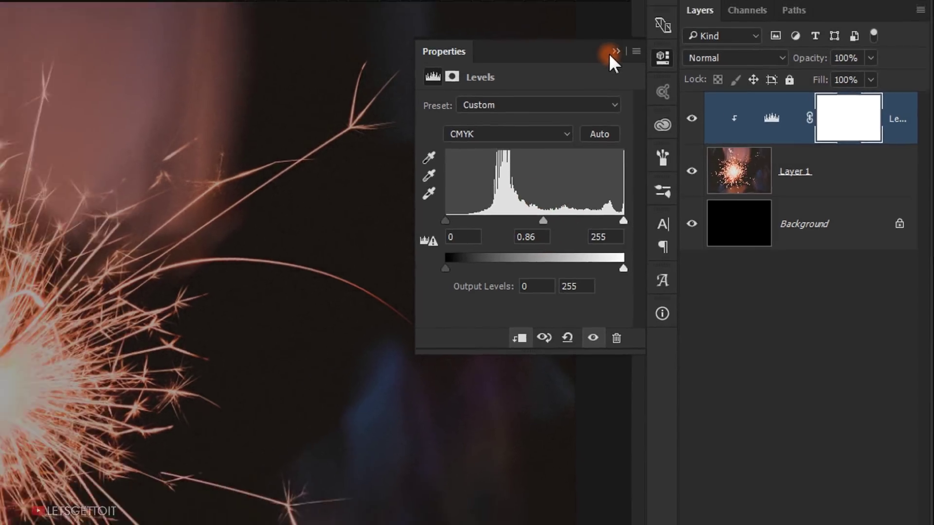
left_click(567, 35)
left_click(701, 455)
scroll(575, 304, "down", 5)
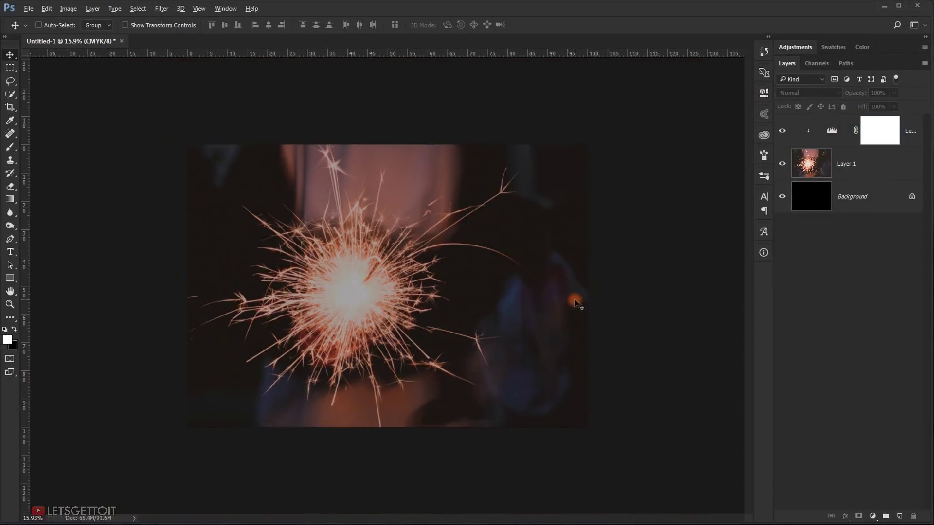
scroll(575, 304, "up", 5)
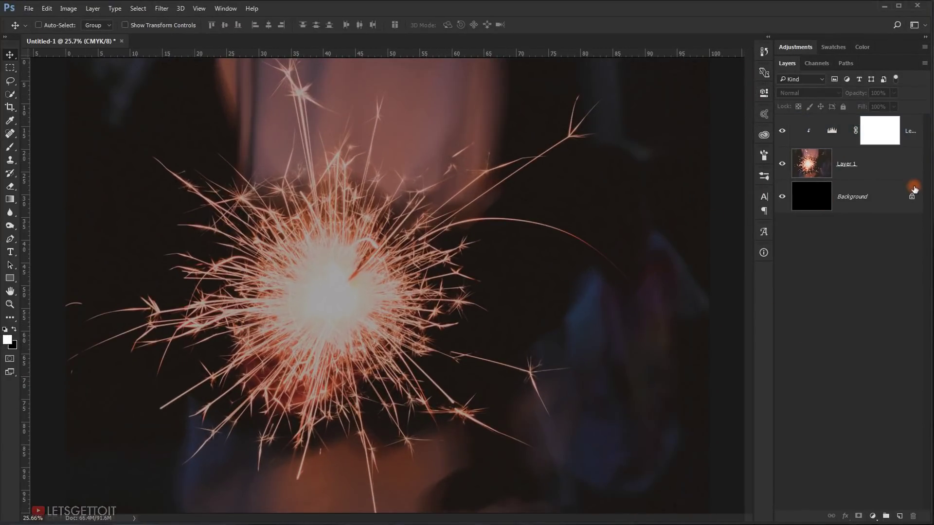
- Place a vertical guide just inside the canvas's left edge and a horizontal guide just inside its top edge
left_click(885, 130)
left_click_drag(25, 138, 90, 133)
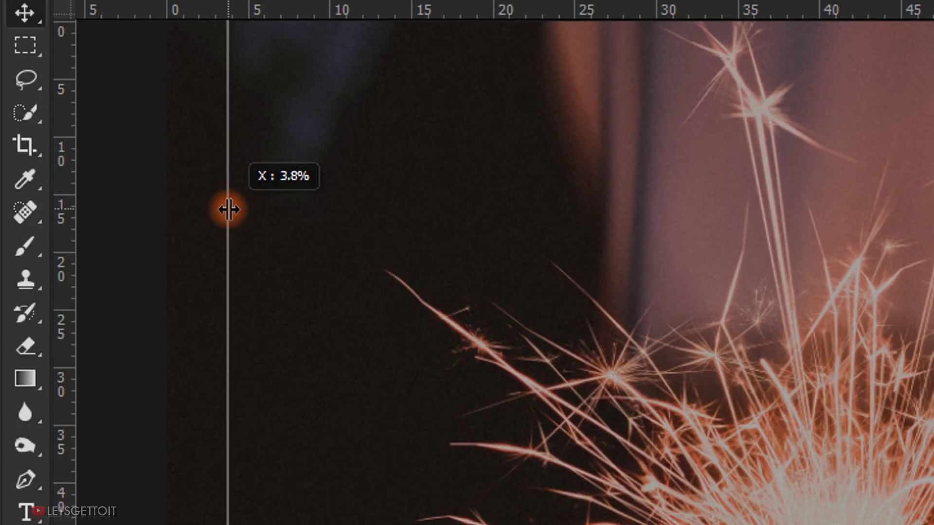
left_click_drag(229, 209, 223, 201)
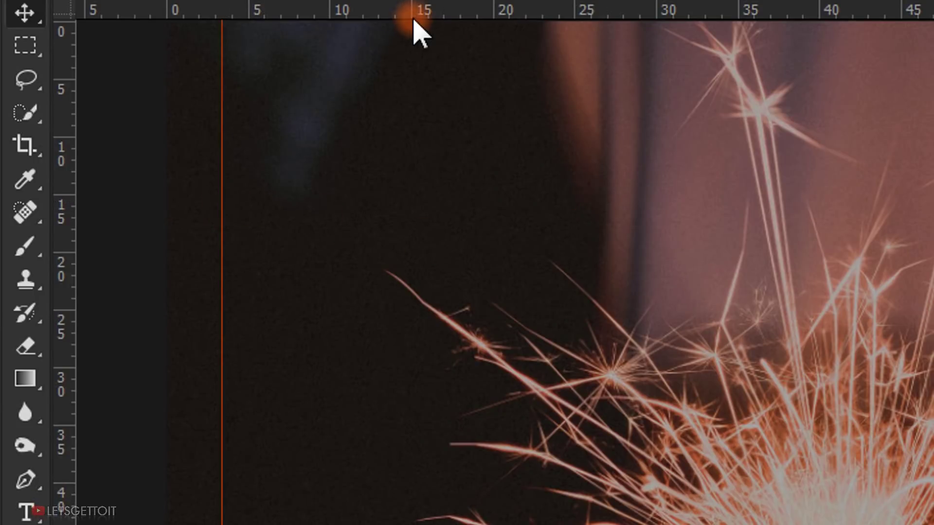
left_click_drag(416, 12, 400, 63)
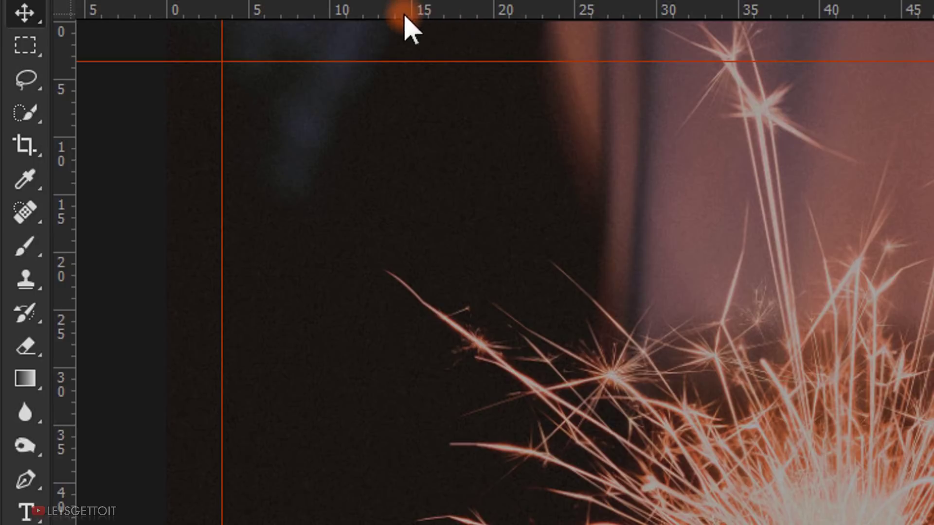
- Examine the available ruler units and the settings for rulers, snapping and snap targets
right_click(444, 10)
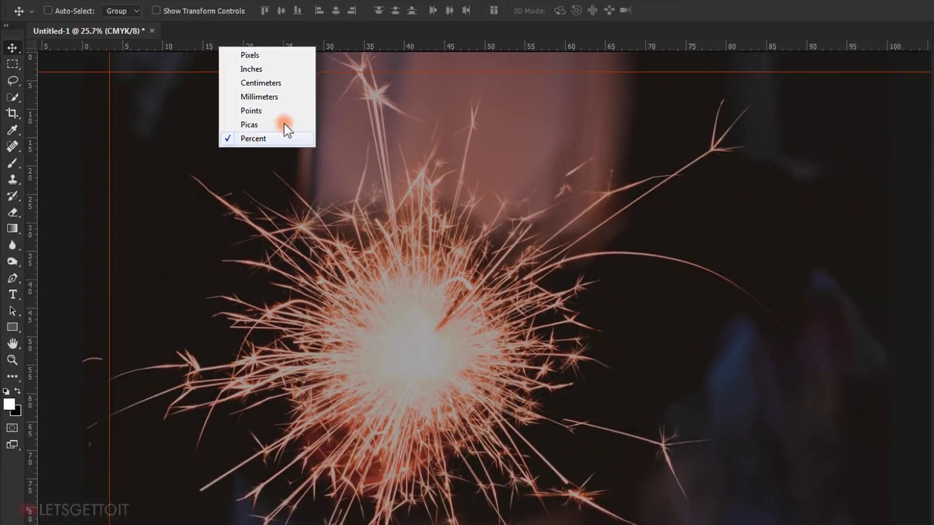
left_click(539, 196)
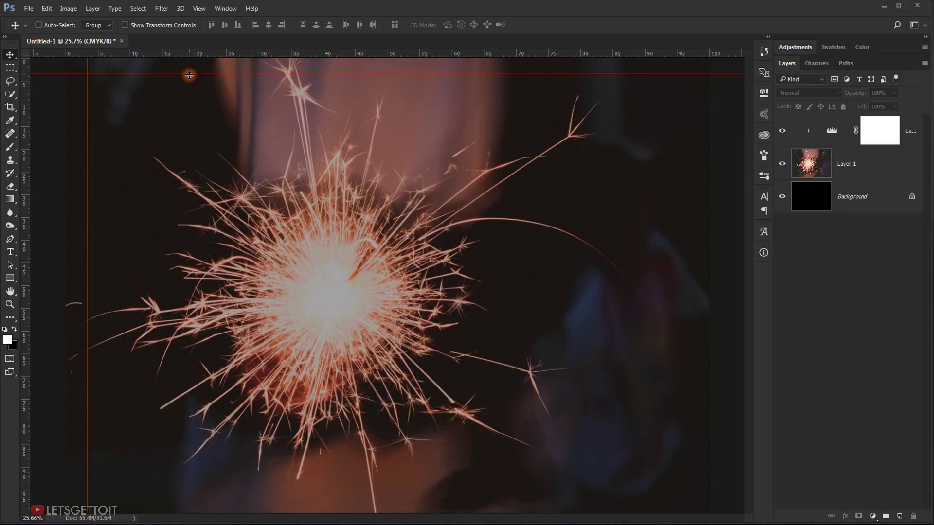
key("ctrl+r")
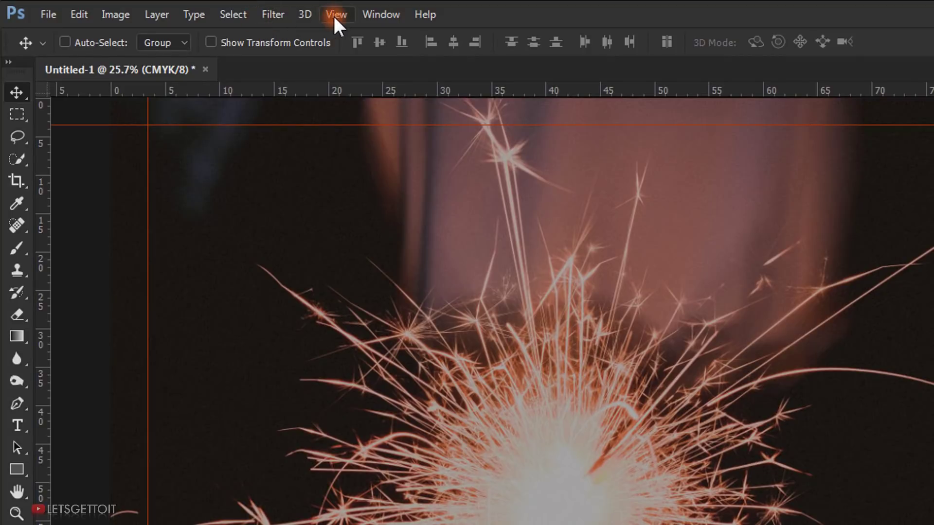
left_click(335, 14)
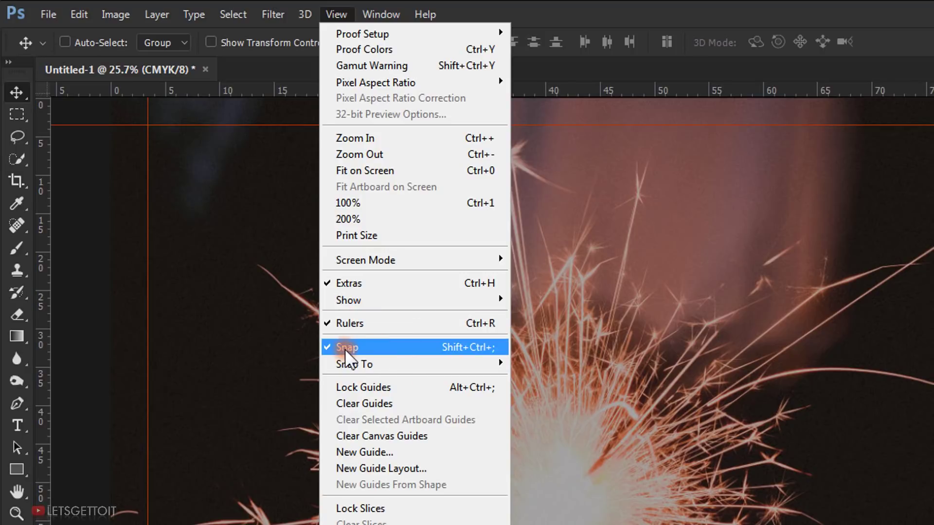
mouse_move(358, 366)
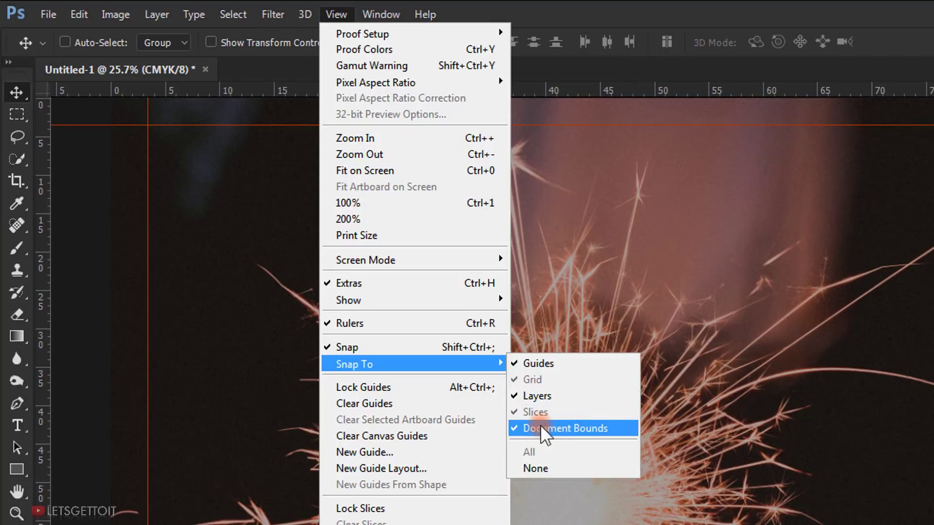
left_click(604, 18)
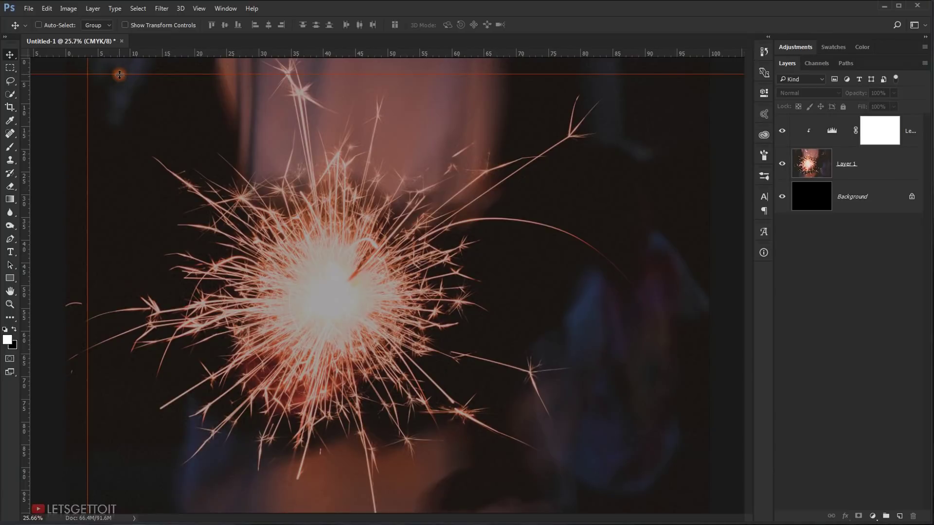
- Nudge the top guide down slightly and add margin guides just inside the canvas's right and bottom edges
left_click_drag(119, 77, 119, 77)
scroll(178, 208, "down", 4)
left_click_drag(27, 199, 591, 198)
left_click_drag(597, 54, 588, 427)
scroll(386, 289, "up", 3)
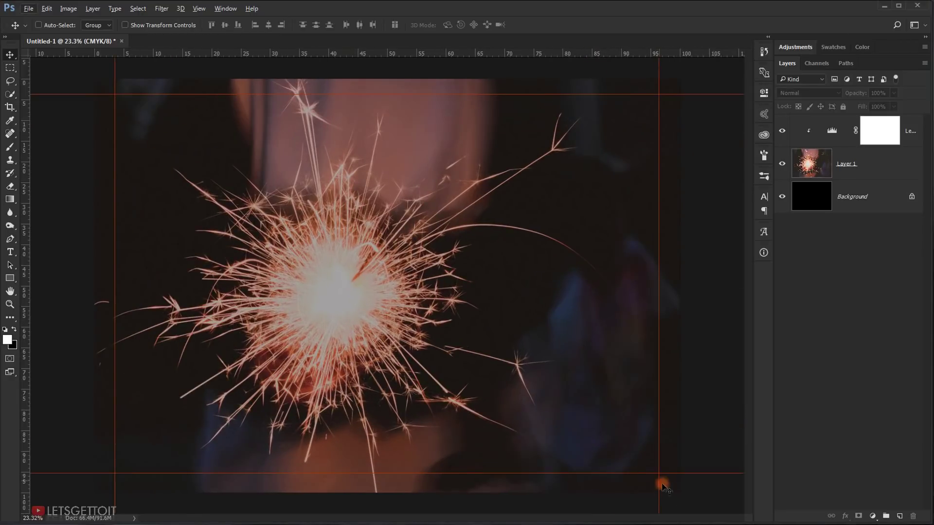
left_click_drag(642, 472, 639, 472)
scroll(439, 408, "down", 9)
scroll(462, 297, "up", 2)
scroll(412, 257, "up", 4)
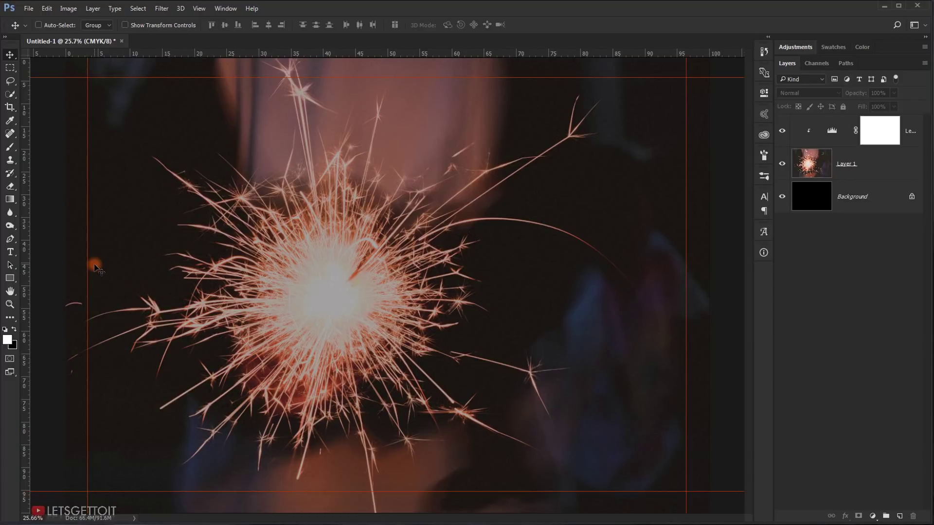
- Create a white 250 × 250 px rectangle shape on the dark area beside the sparkler
left_click(10, 278)
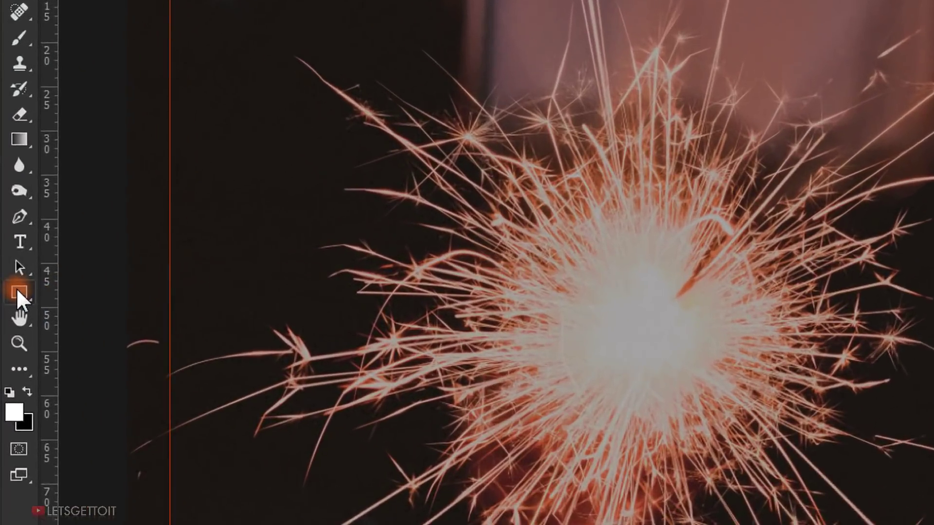
left_click_drag(17, 290, 246, 381)
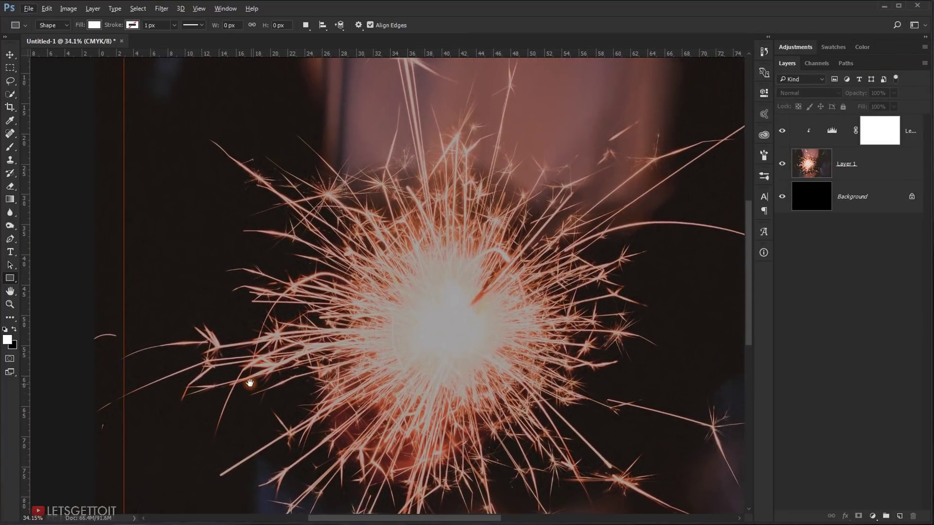
left_click(193, 228)
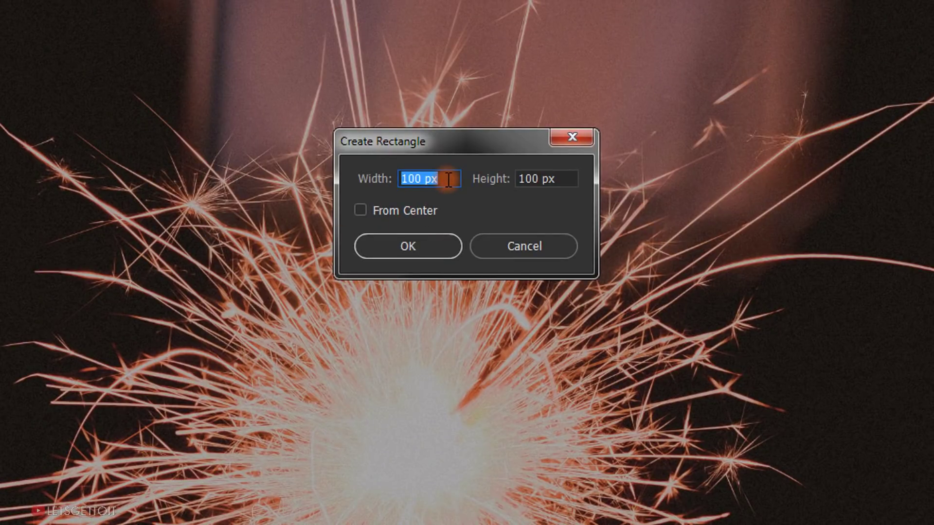
type("250")
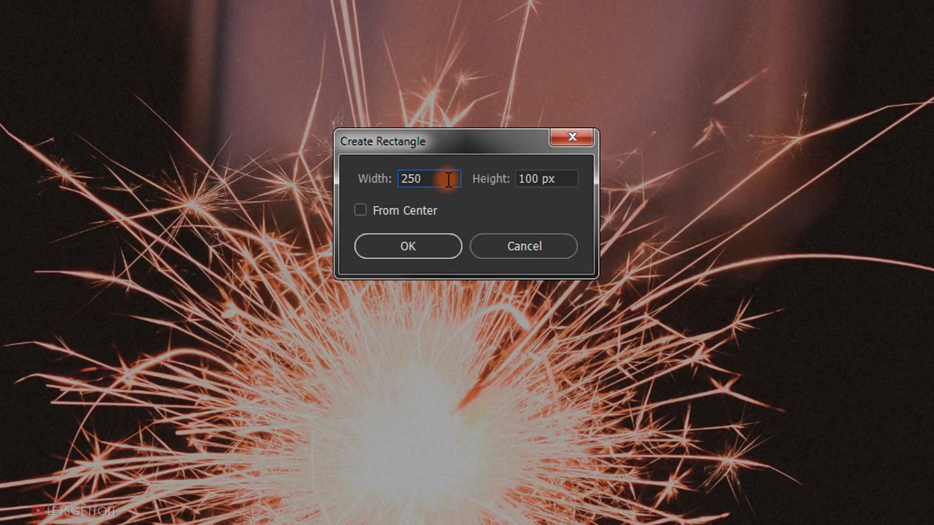
key("Tab")
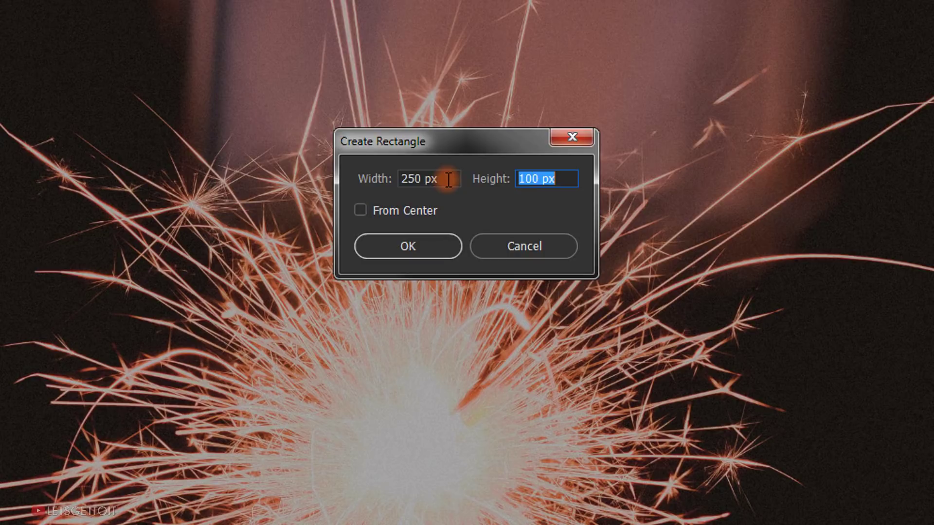
type("250")
key("Return")
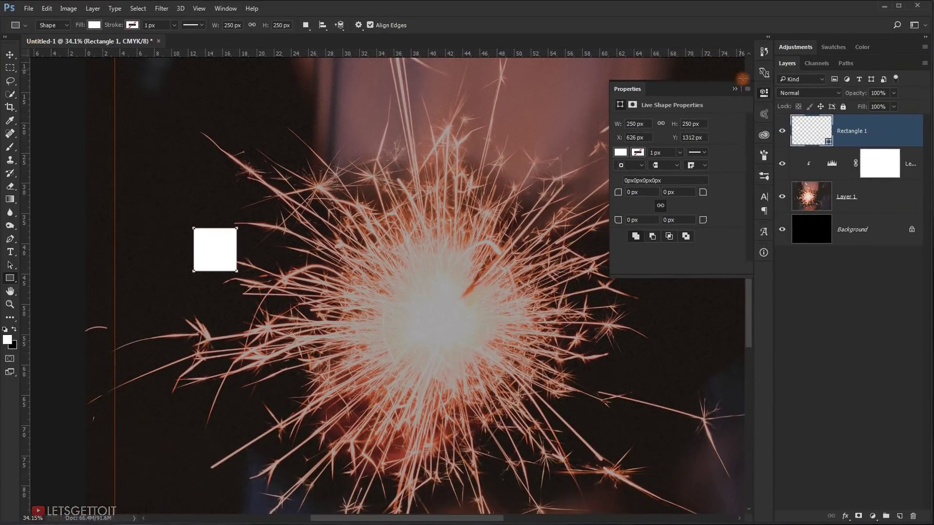
left_click(734, 89)
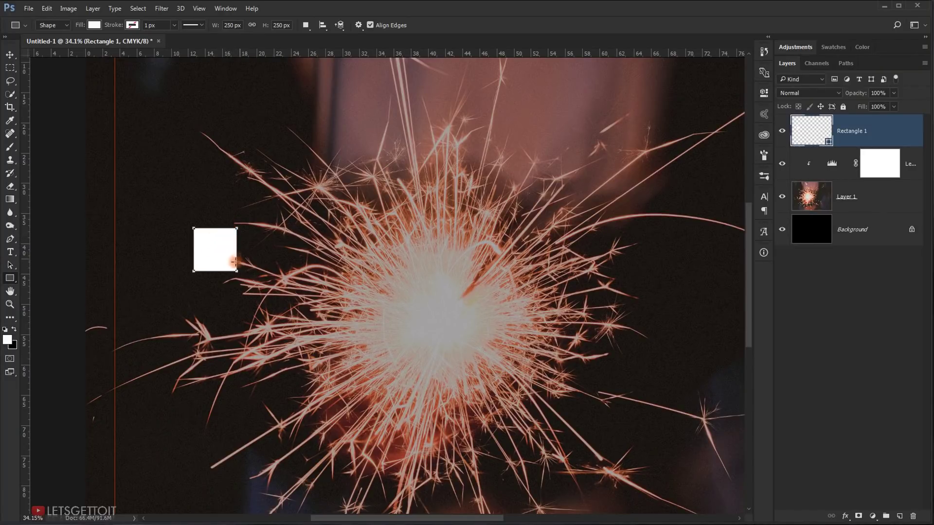
- Subtract a 230 × 230 px rectangle from the white square within the same shape layer
left_click(13, 279)
scroll(193, 244, "up", 3)
scroll(216, 242, "up", 1)
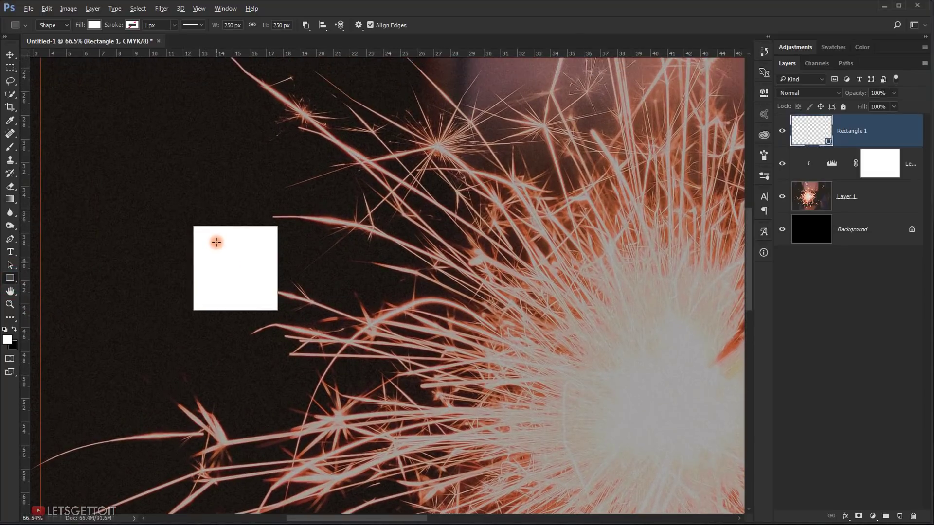
scroll(217, 242, "up", 3)
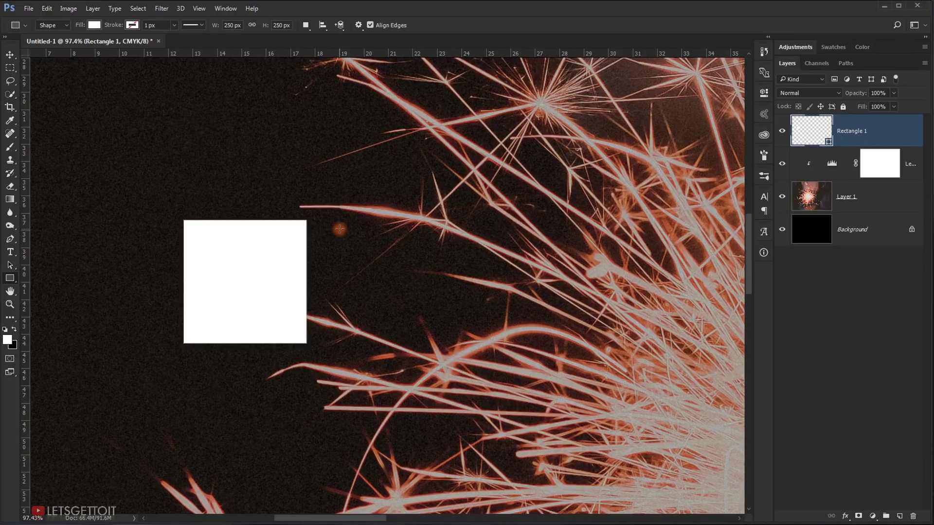
key("alt")
key("alt")
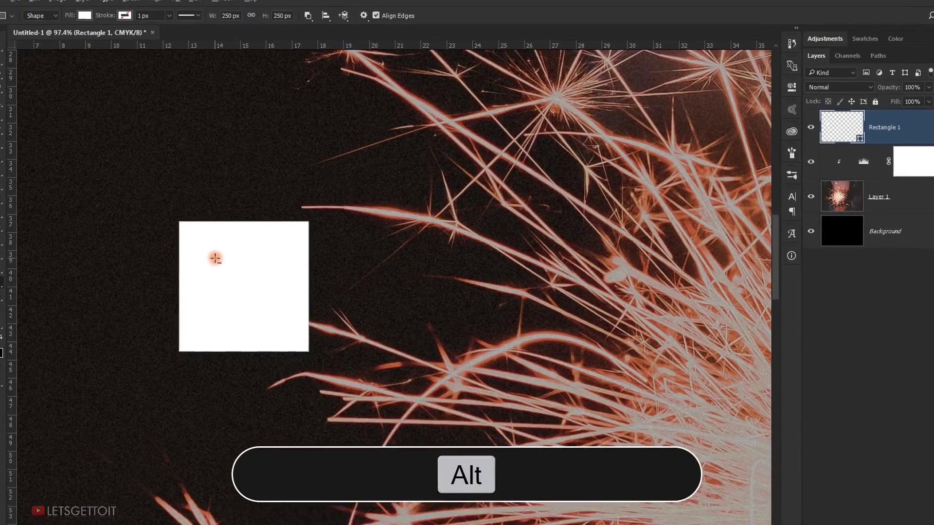
left_click(217, 254)
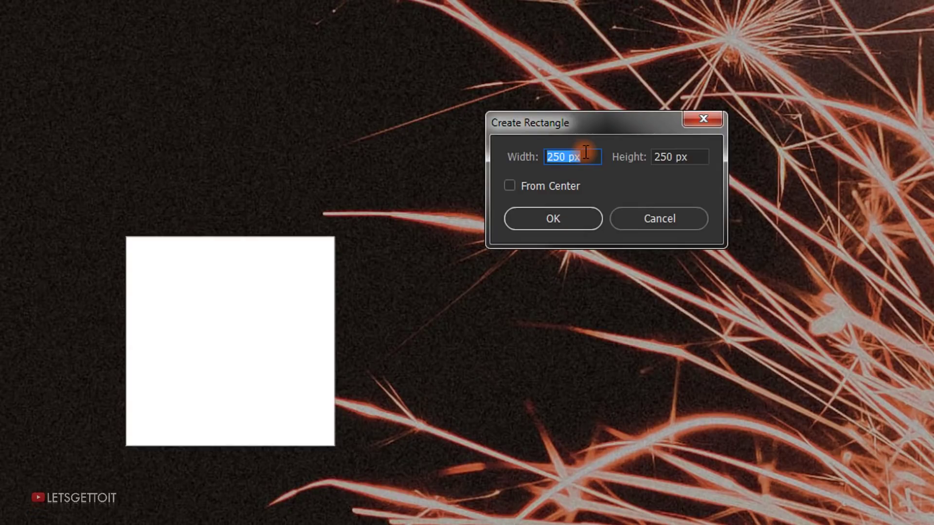
type("230")
key("Tab")
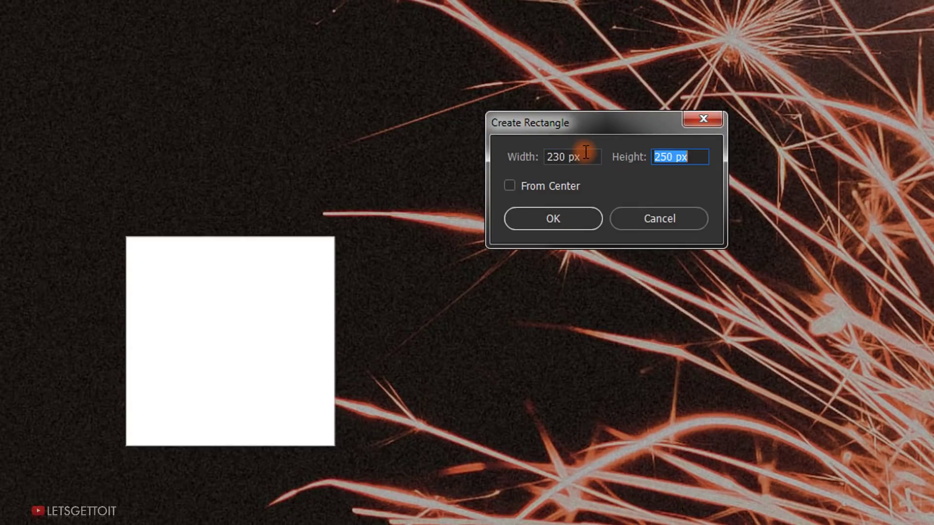
type("230")
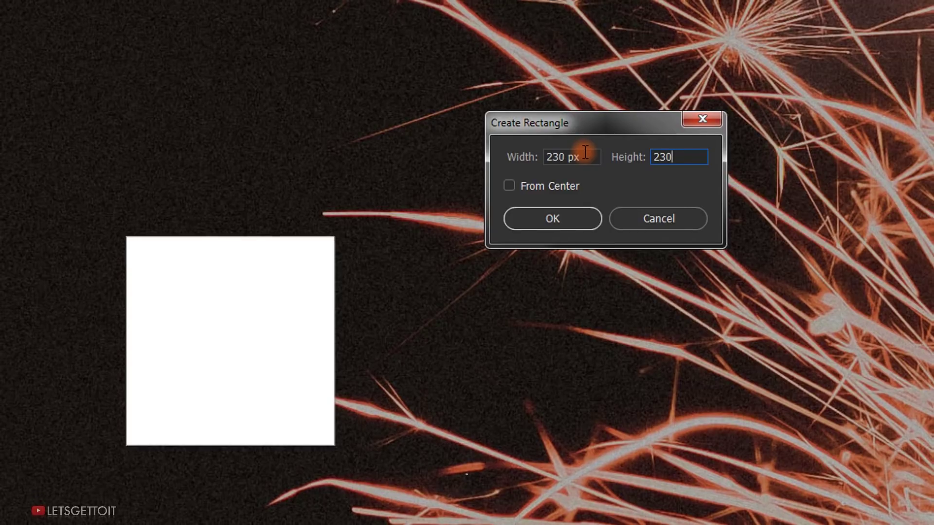
key("Return")
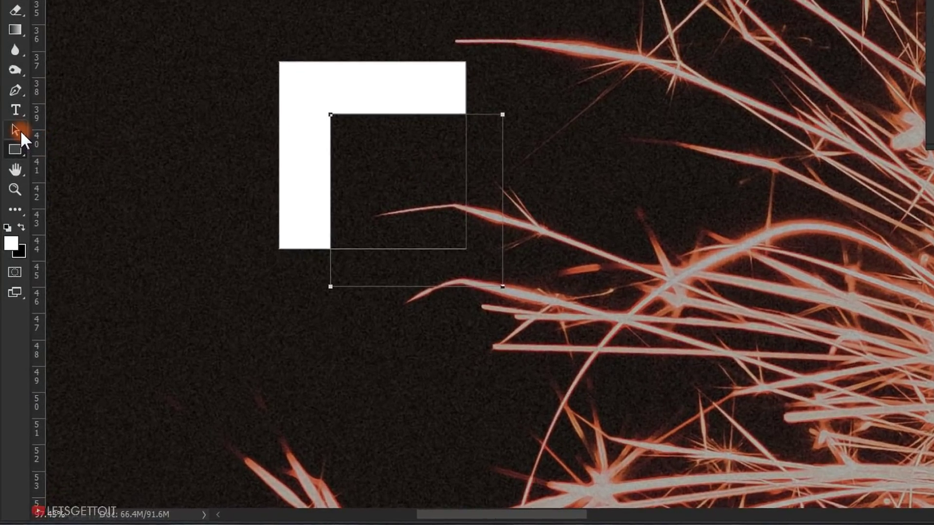
- Center the subtracted square inside the white square with the Path Selection tool, leaving an even 10 px frame
left_click(20, 130)
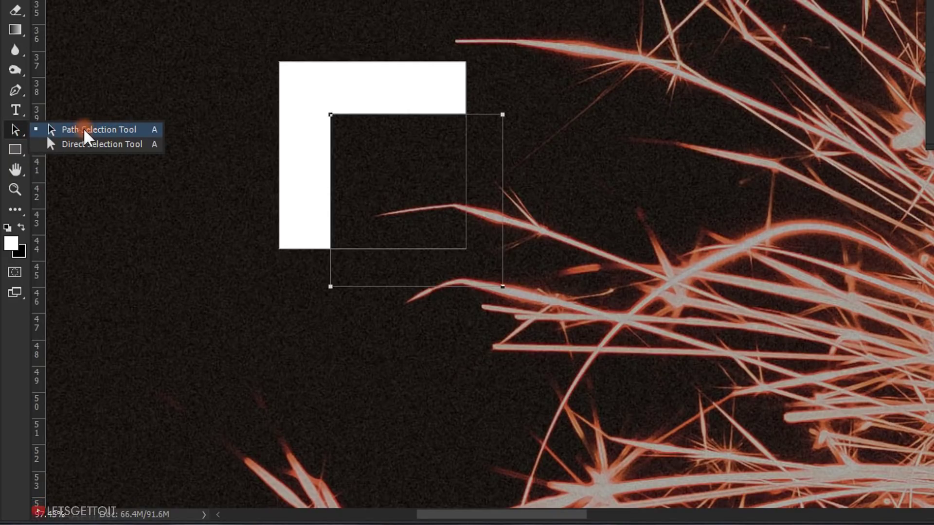
left_click(130, 129)
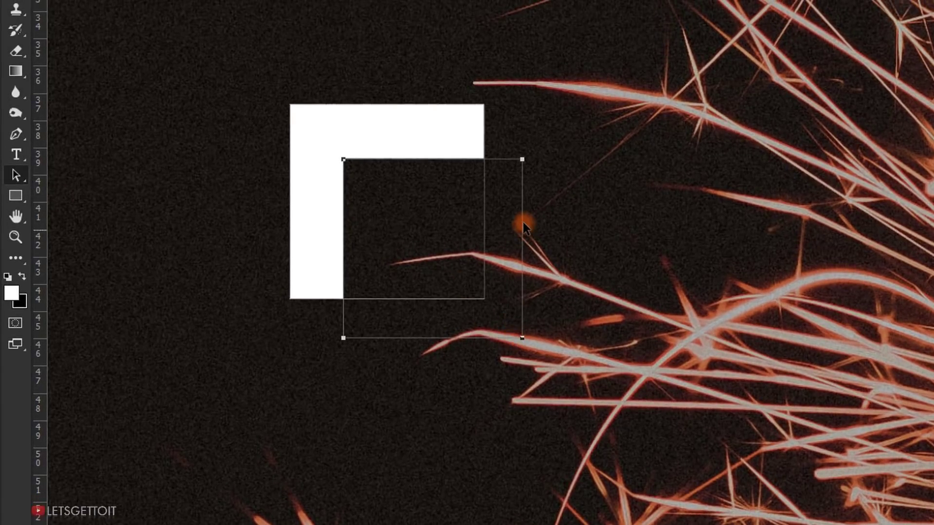
left_click_drag(386, 251, 340, 206)
scroll(314, 177, "up", 3)
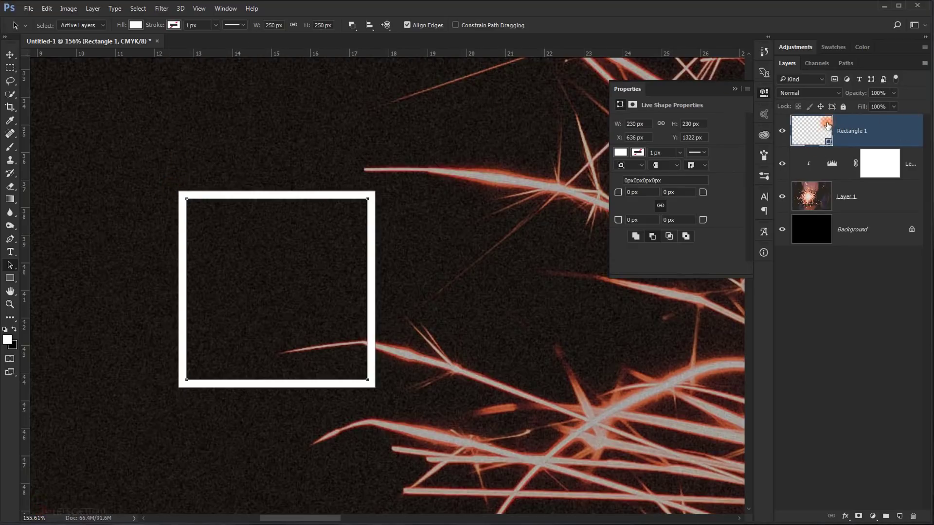
key("ctrl+t")
scroll(364, 377, "up", 3)
key("Escape")
scroll(315, 320, "down", 5)
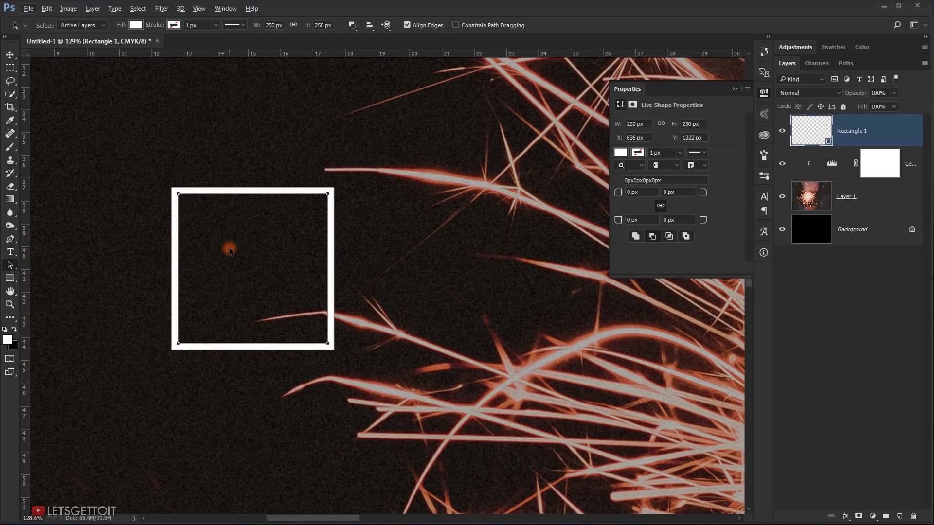
scroll(233, 244, "down", 2)
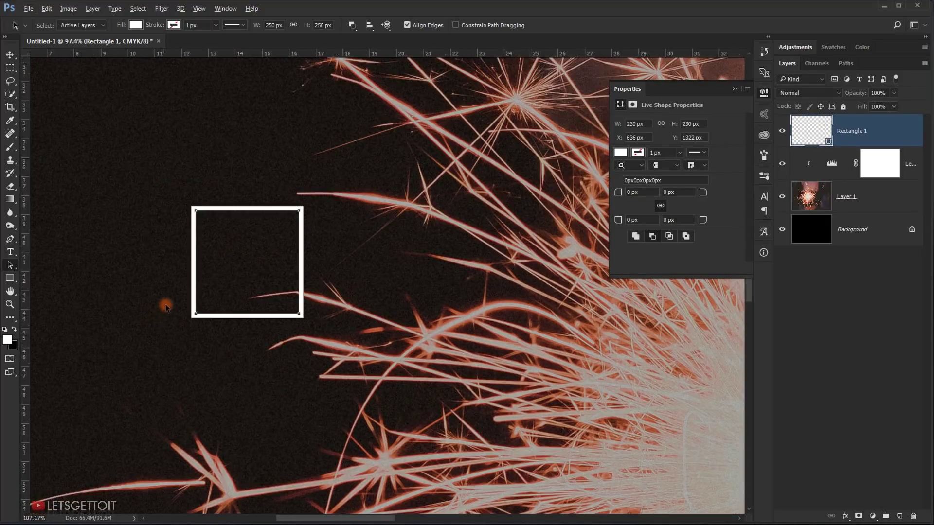
scroll(165, 305, "up", 2)
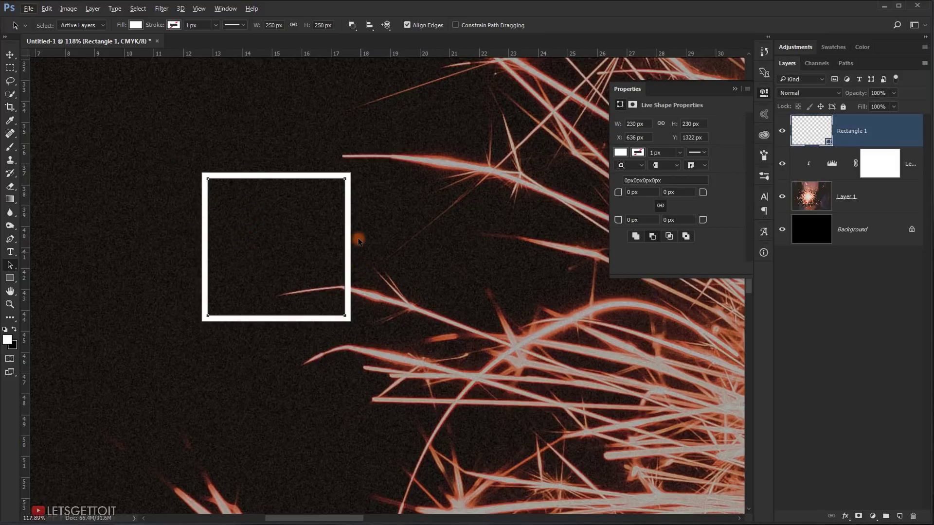
scroll(361, 229, "down", 2)
scroll(359, 222, "up", 1)
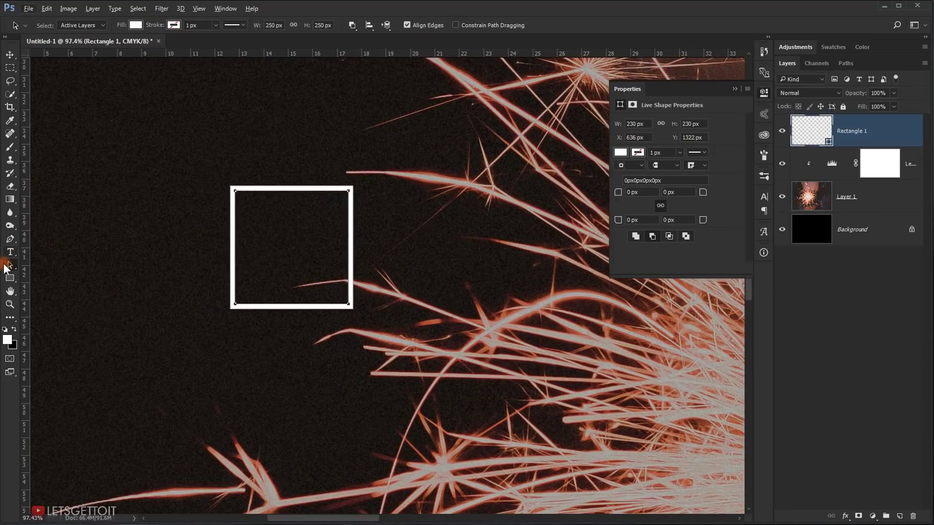
- Subtract a rectangle of about 338 × 163 px from the square frame, covering its upper half
left_click(10, 278)
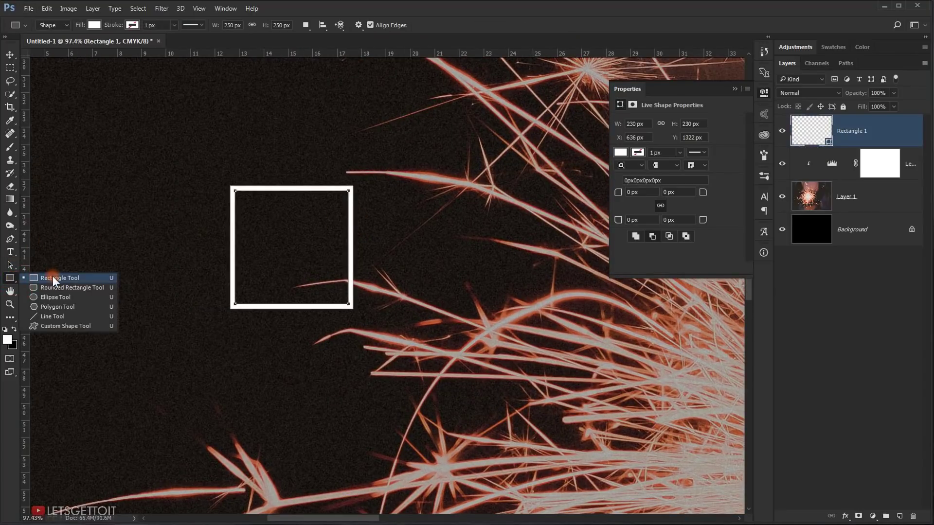
left_click(52, 277)
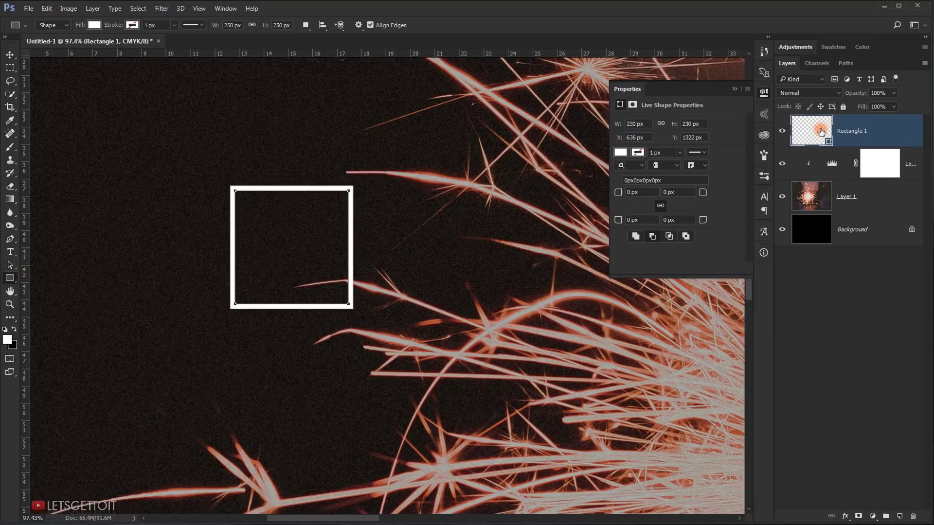
key("alt")
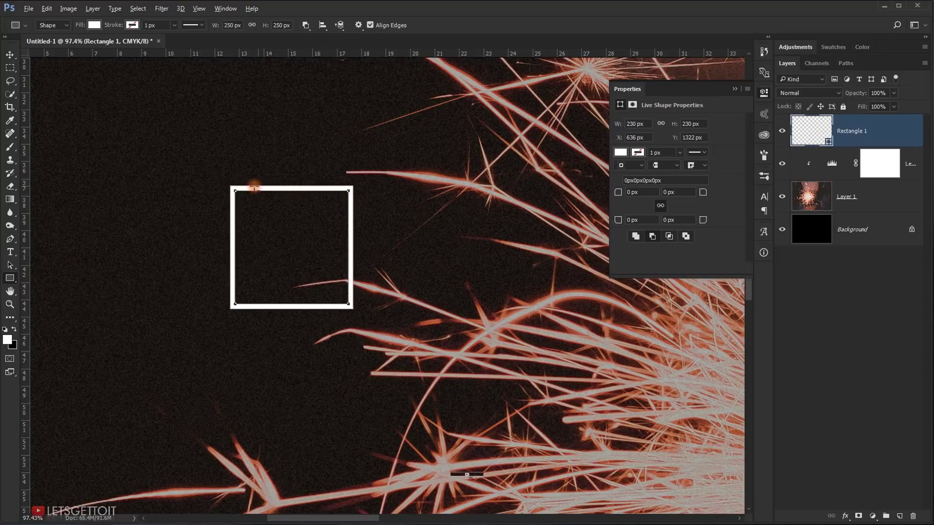
left_click_drag(212, 162, 372, 244)
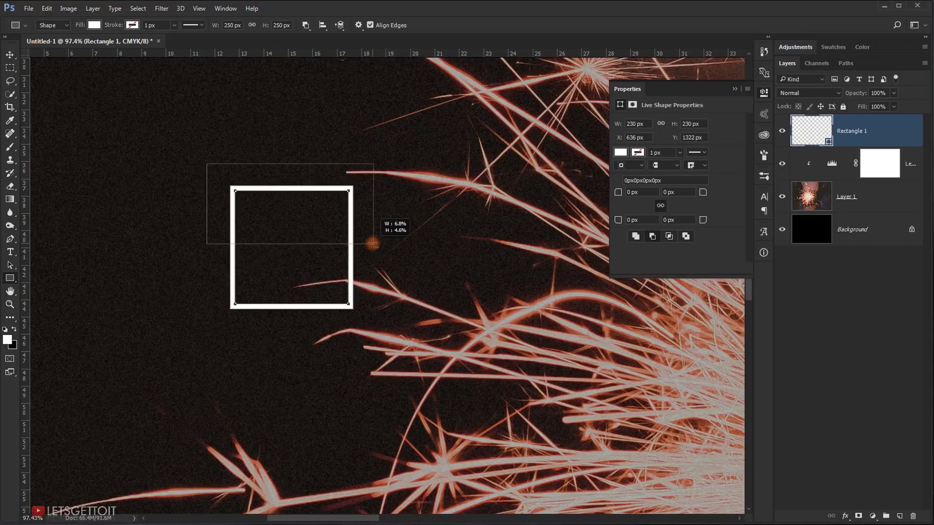
left_click_drag(373, 243, 373, 244)
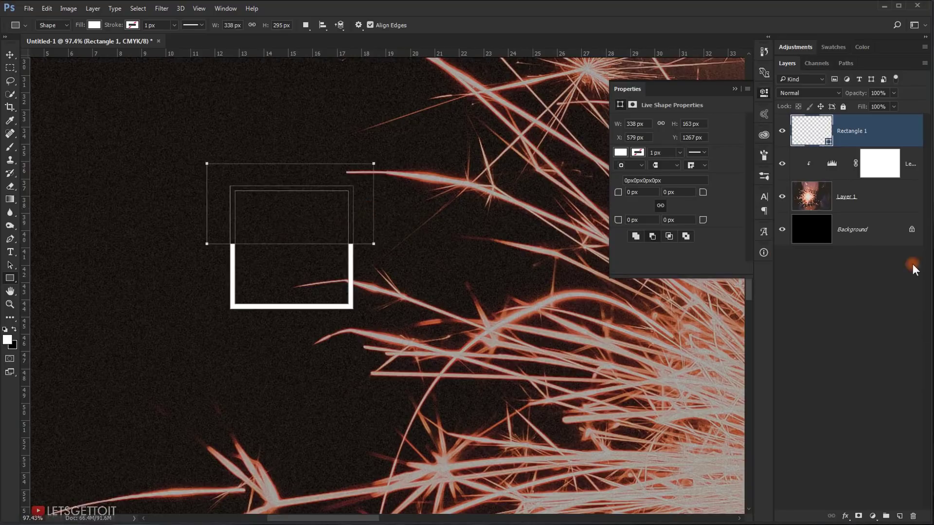
- Select all three overlapping rectangle paths and merge the shape components into a single open-topped frame
left_click(11, 267)
left_click(217, 206)
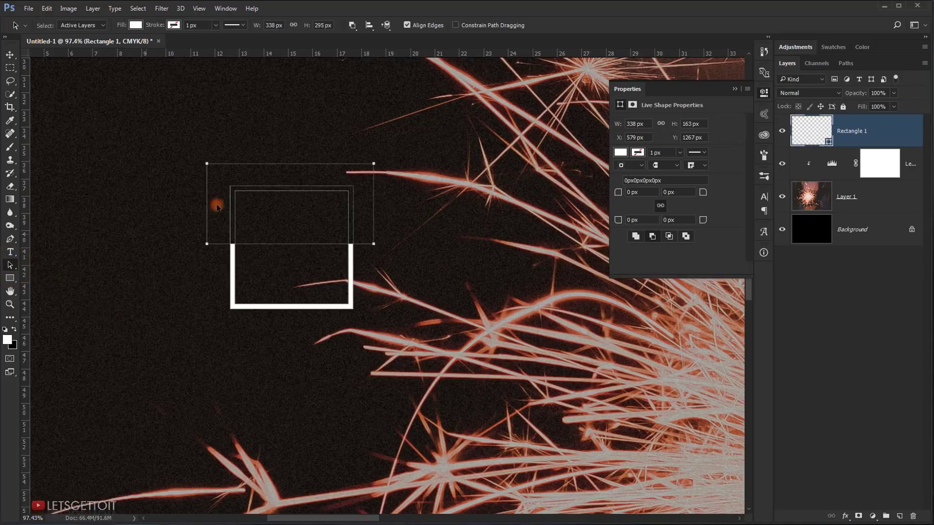
left_click_drag(159, 123, 421, 326)
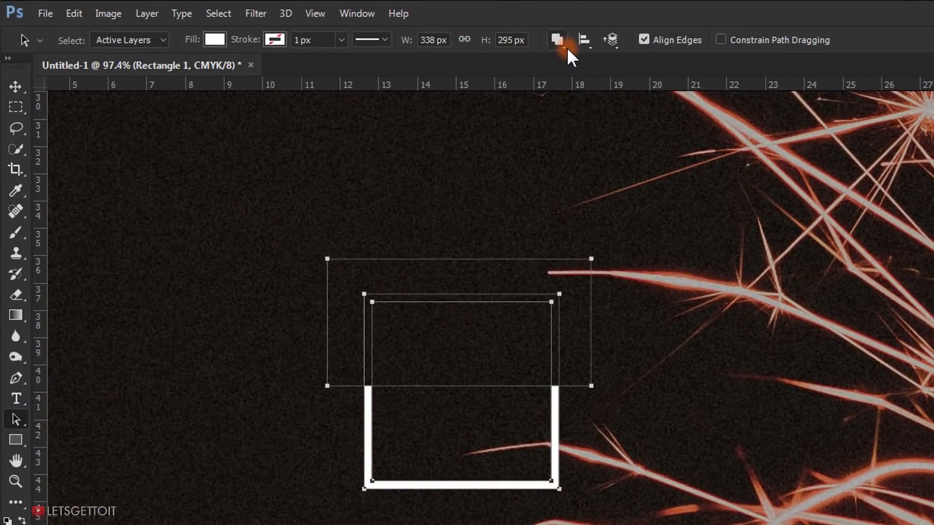
left_click(560, 40)
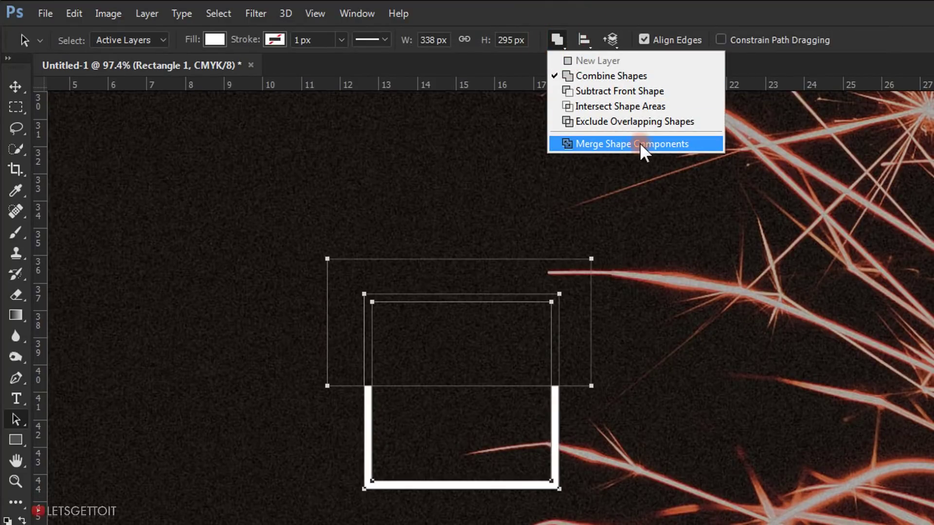
left_click(633, 142)
left_click(711, 323)
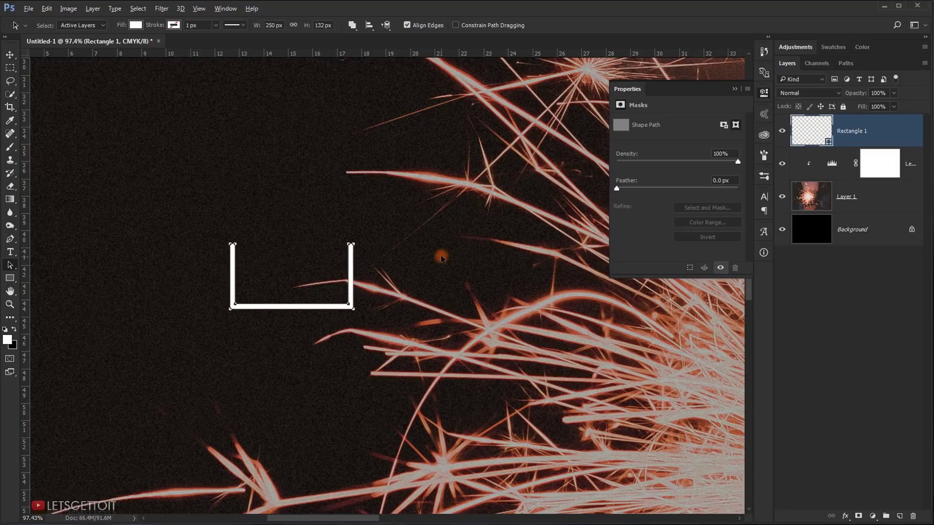
- Collapse the floating Properties panel to clear the canvas around the open-topped frame
scroll(441, 258, "down", 3)
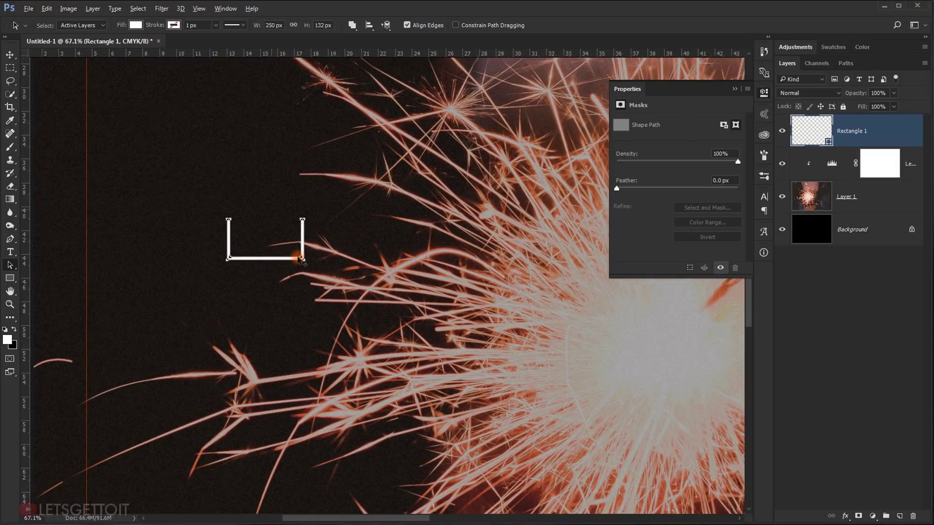
scroll(299, 258, "up", 2)
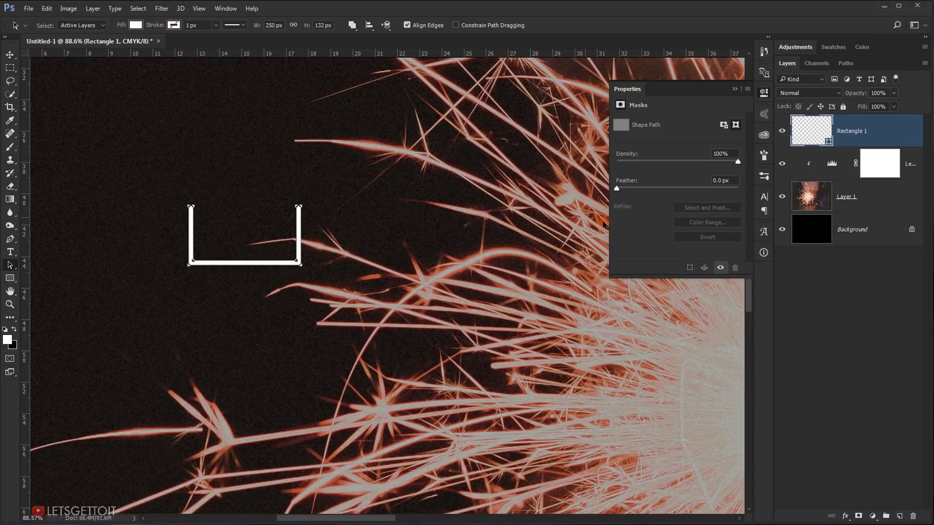
left_click(738, 89)
scroll(407, 266, "down", 2)
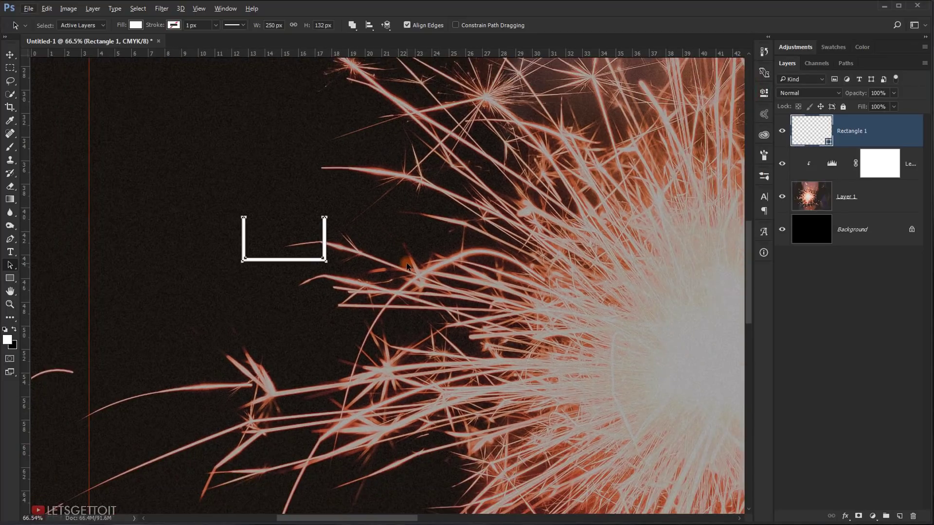
scroll(407, 266, "up", 2)
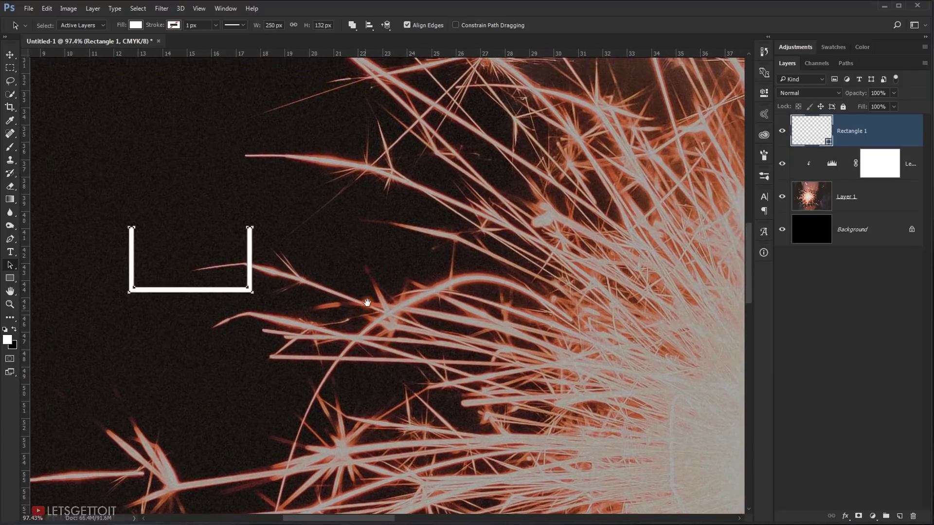
left_click_drag(406, 282, 372, 293)
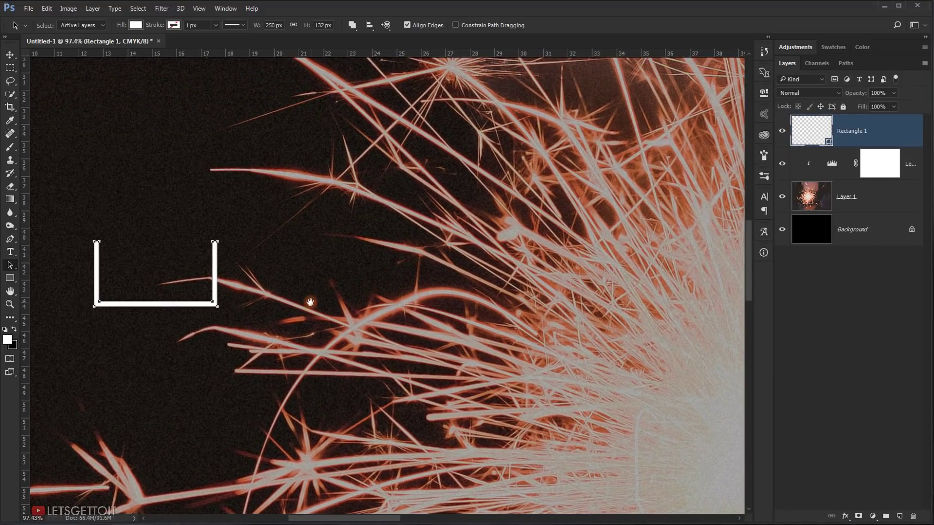
left_click_drag(292, 299, 362, 299)
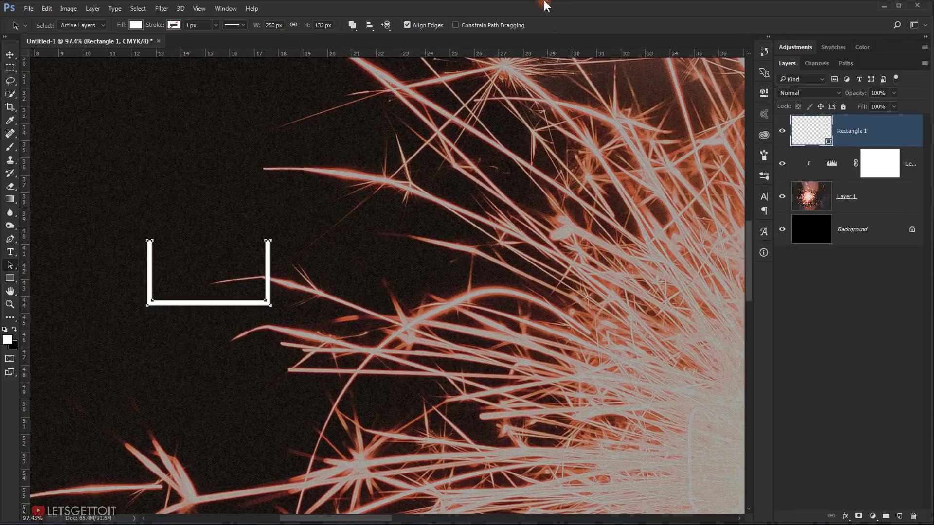
- Duplicate the open-topped frame with a free transform and move the copy straight up to Y 1231 px
key("ctrl+alt+t")
left_click(817, 142)
key("ctrl+alt+t")
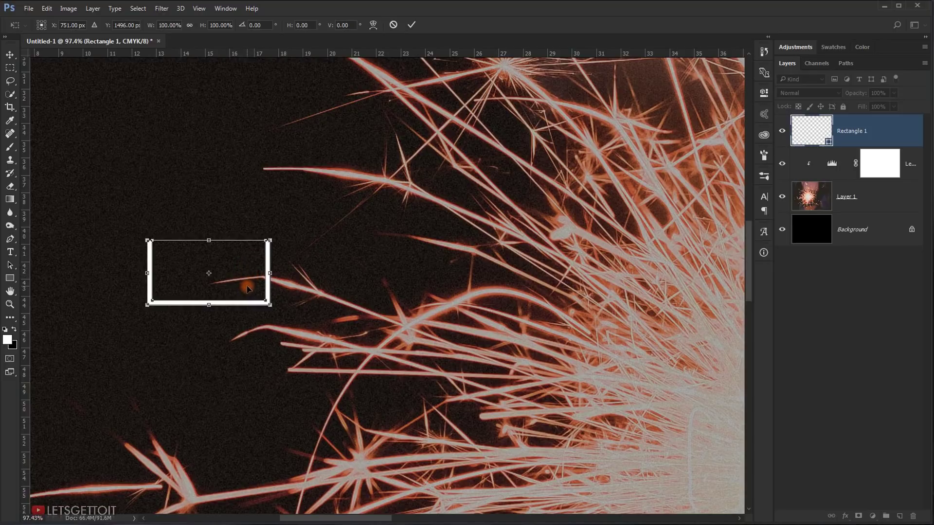
scroll(247, 289, "down", 2)
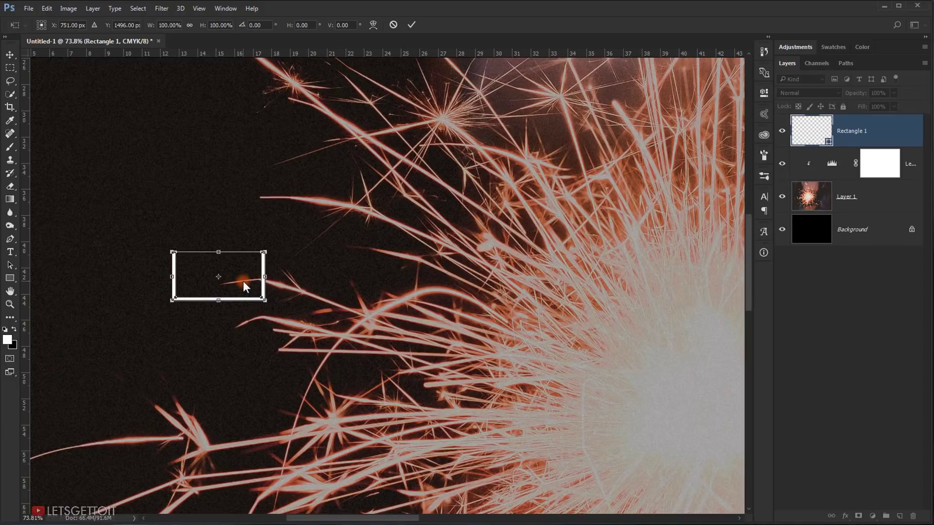
left_click_drag(244, 287, 244, 186)
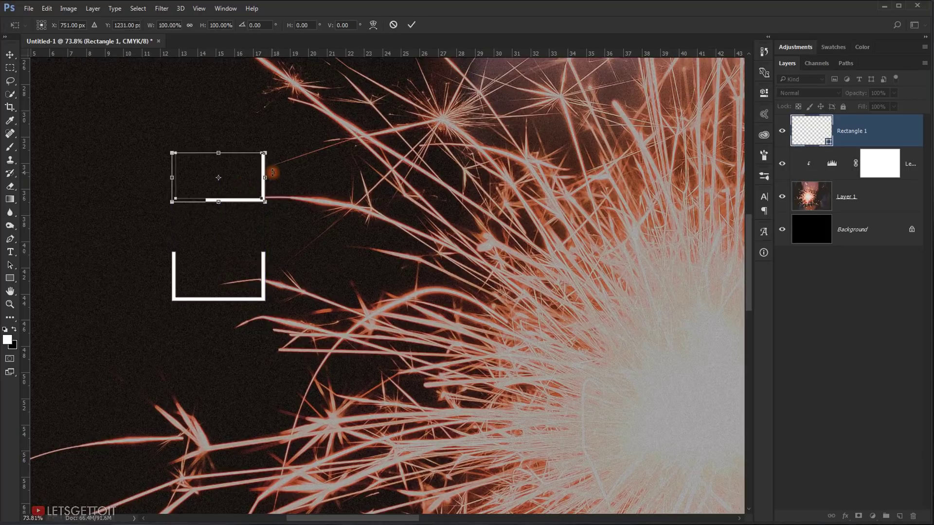
key("Return")
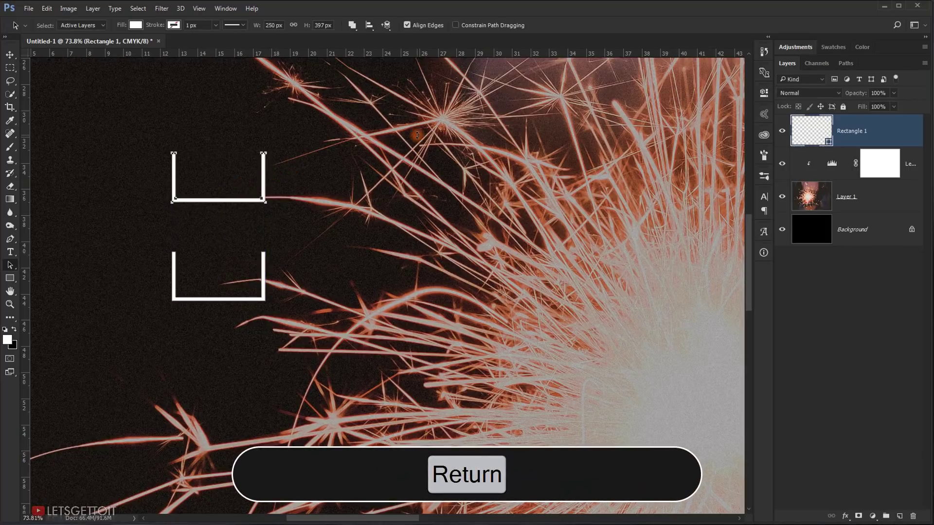
- Repeat the duplicating transform twice to stack two more open-topped frames upward at the same spacing
scroll(227, 193, "down", 1)
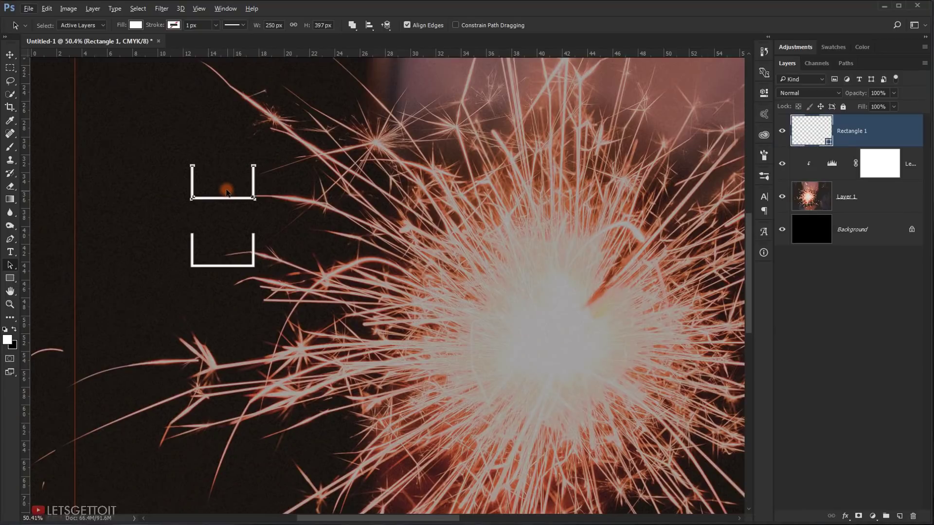
left_click_drag(229, 139, 232, 249)
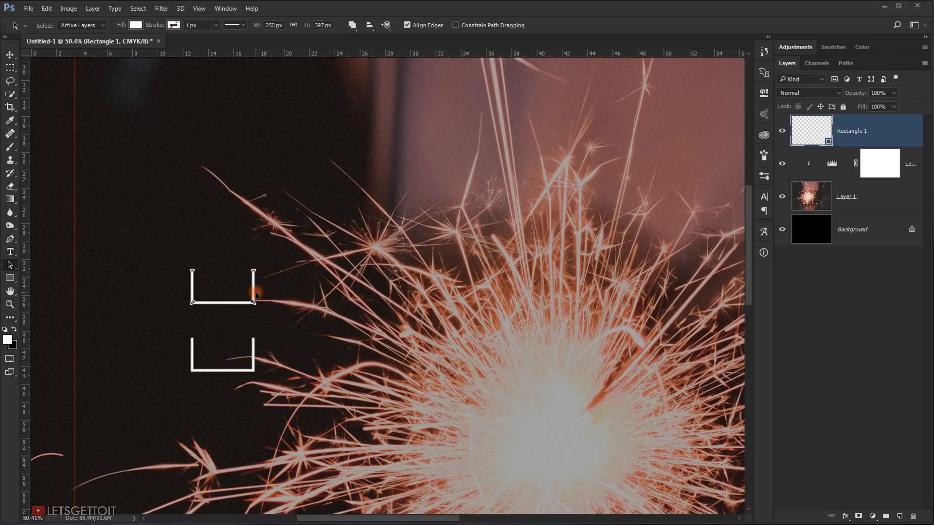
key("ctrl+alt+shift+t")
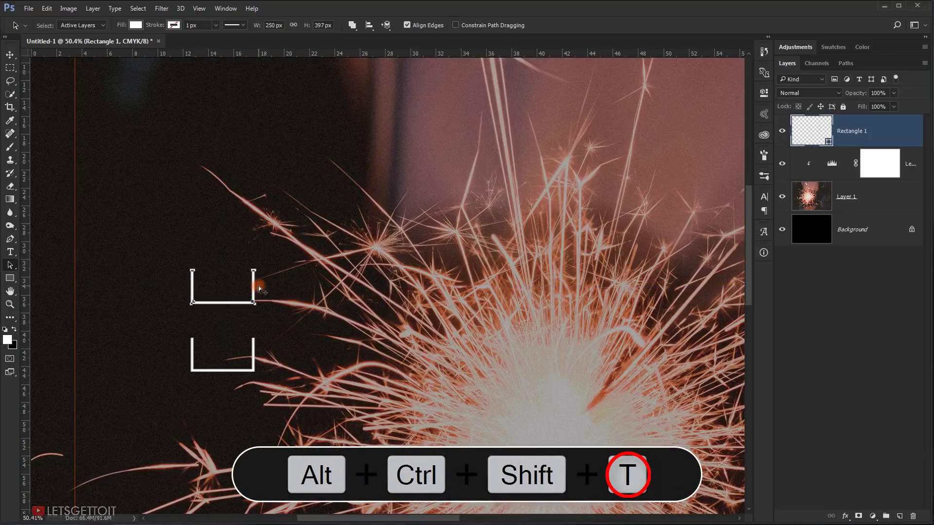
key("ctrl+alt+shift+t")
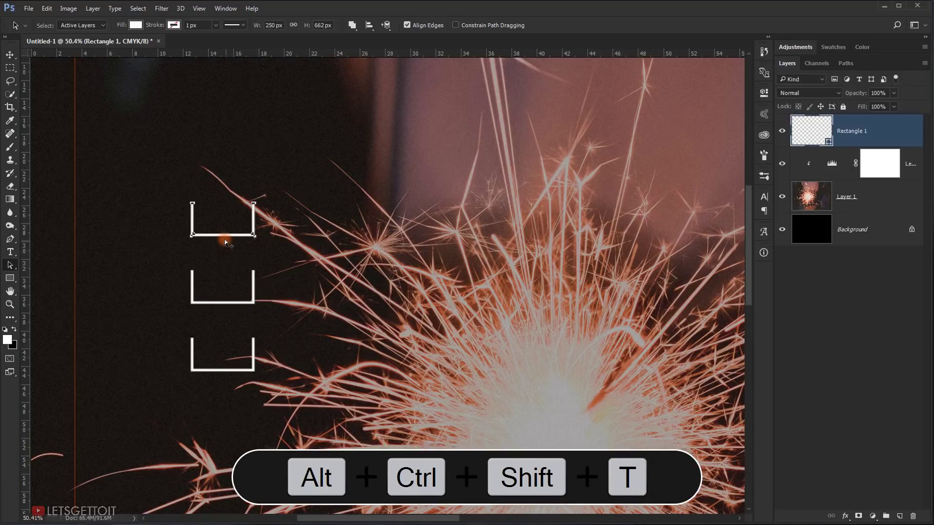
scroll(224, 239, "up", 1)
scroll(223, 240, "up", 1)
scroll(225, 235, "down", 2)
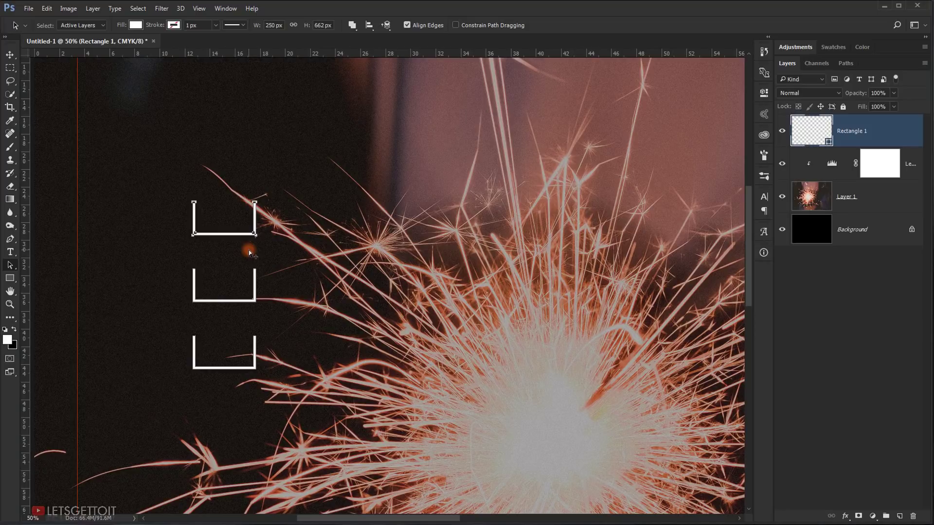
left_click_drag(750, 214, 752, 202)
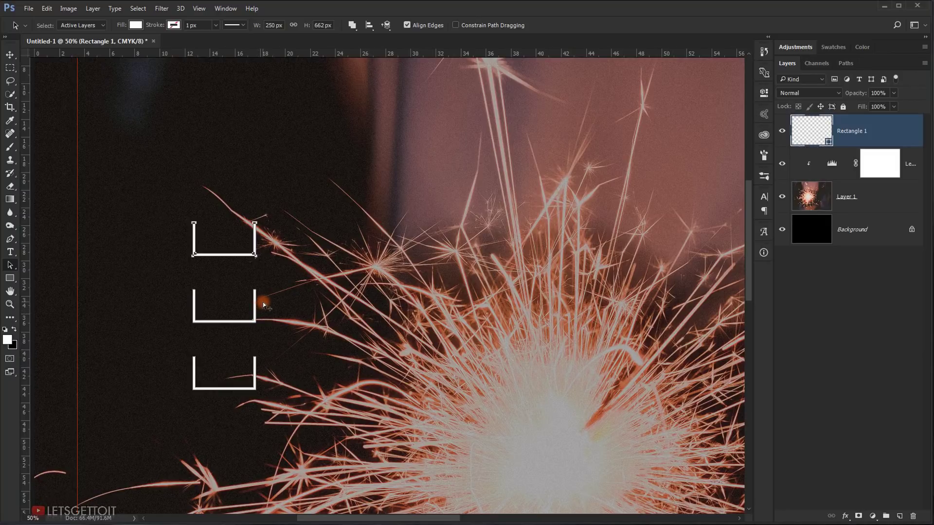
key("ctrl+alt+shift+t")
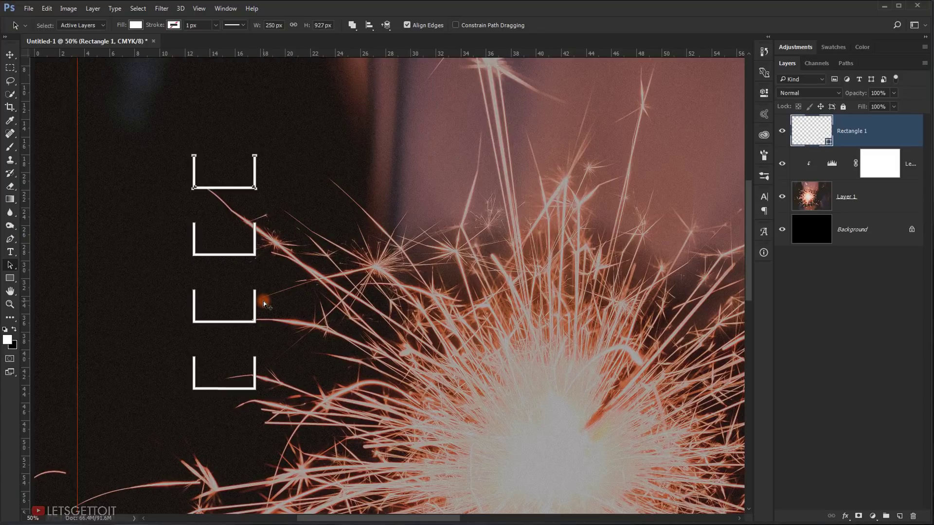
scroll(265, 264, "up", 2)
scroll(267, 263, "down", 3)
scroll(269, 263, "down", 2)
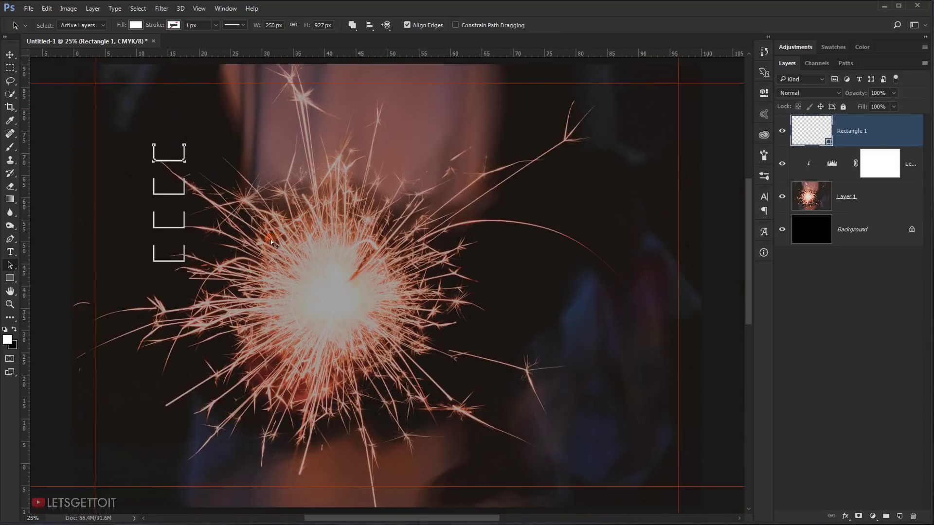
scroll(209, 163, "up", 2)
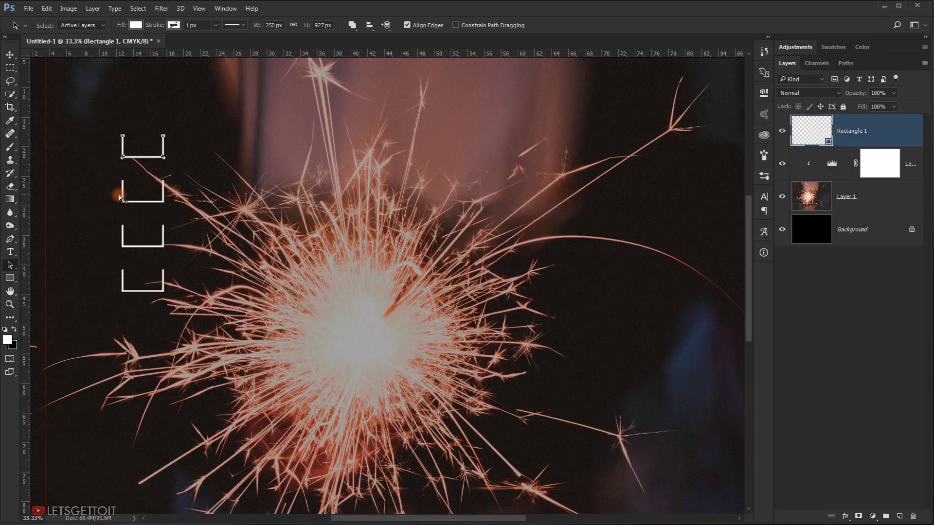
- Undo the three stacked copies, leaving only the original open-topped frame
key("ctrl+z")
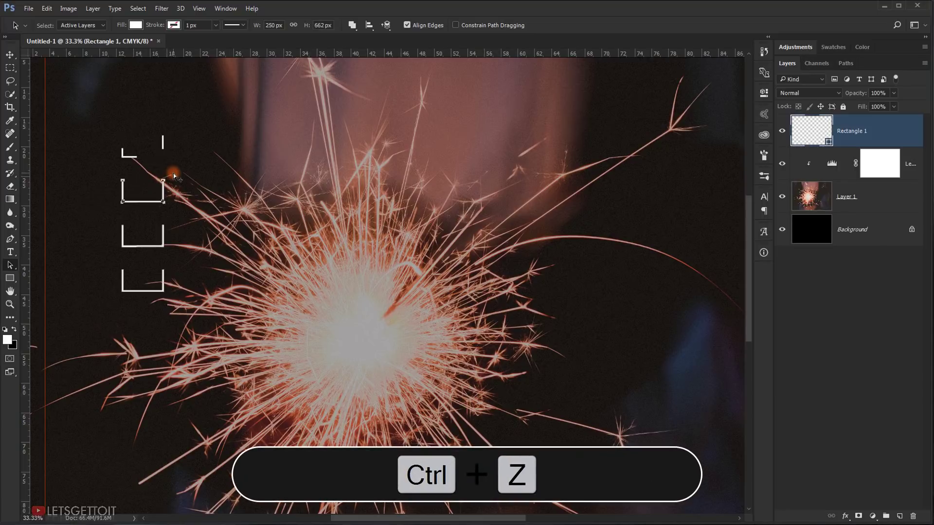
key("ctrl+z")
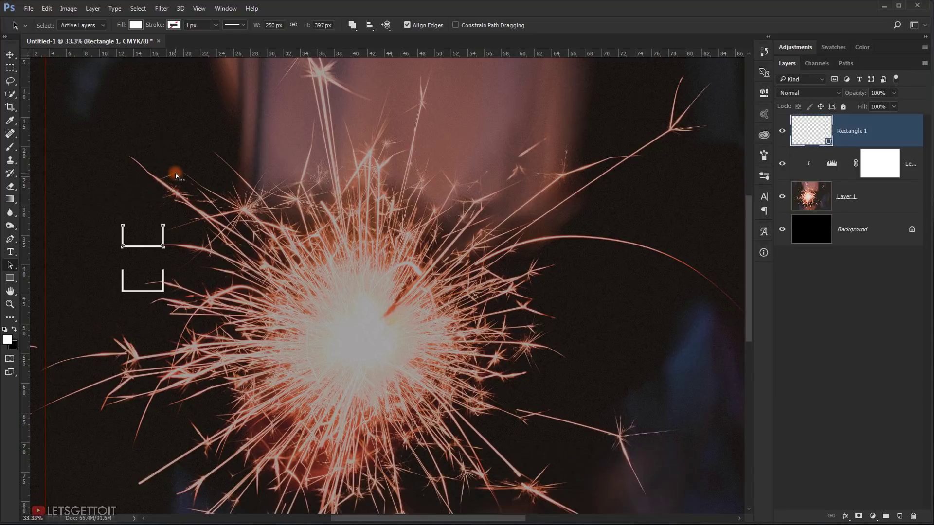
key("ctrl+z")
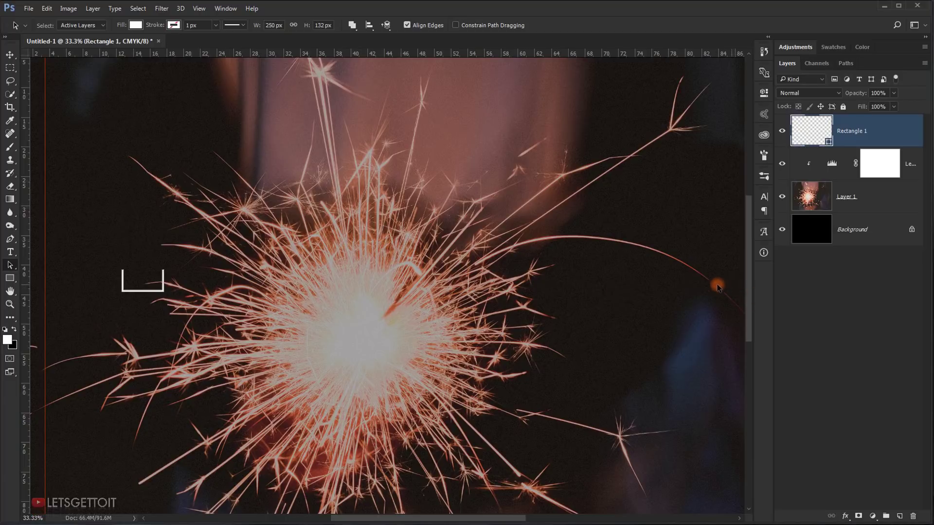
- Duplicate the open-topped frame with a free transform and move the copy horizontally to its right side, about X 988 px
scroll(145, 300, "up", 4)
left_click_drag(133, 294, 262, 297)
scroll(240, 293, "up", 3)
key("ctrl+alt+t")
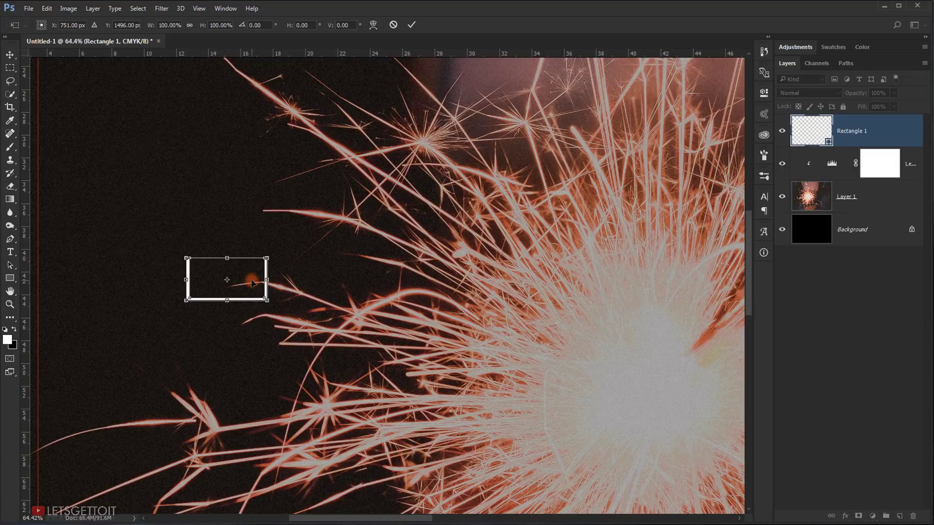
left_click_drag(251, 280, 326, 280)
scroll(291, 291, "up", 1)
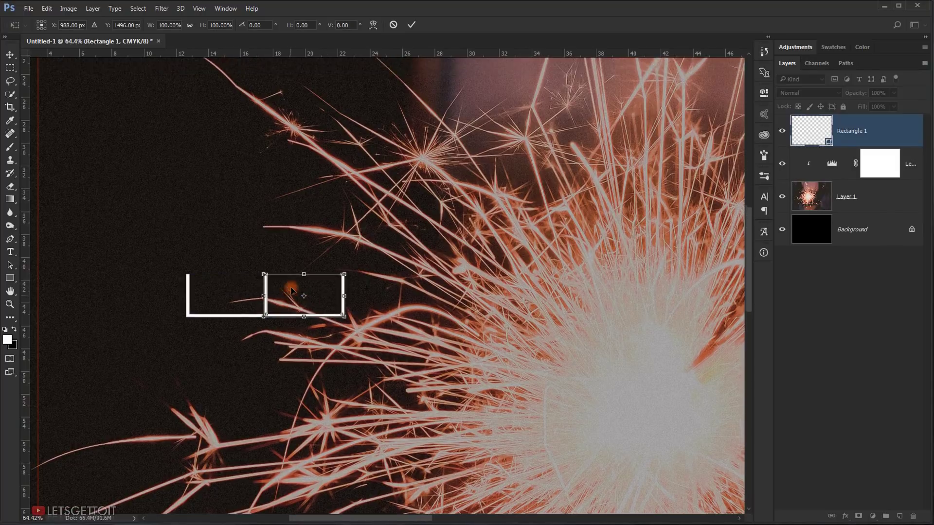
- Shift the copy to X 991 px so its left bar exactly overlaps the original's right bar, and apply the transform
scroll(274, 324, "up", 7)
left_click_drag(272, 325, 345, 334)
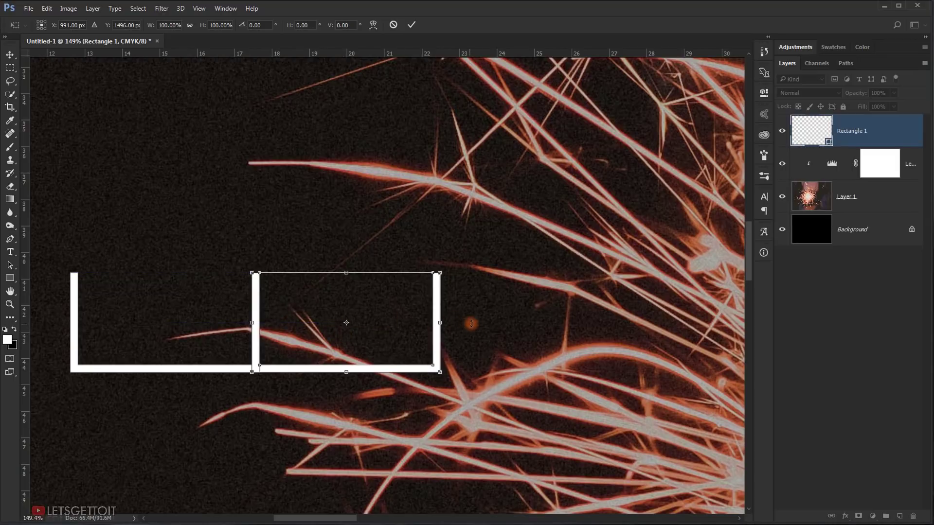
left_click_drag(476, 321, 414, 317)
scroll(224, 327, "down", 4)
left_click_drag(251, 314, 403, 286)
scroll(379, 311, "down", 4)
key("Return")
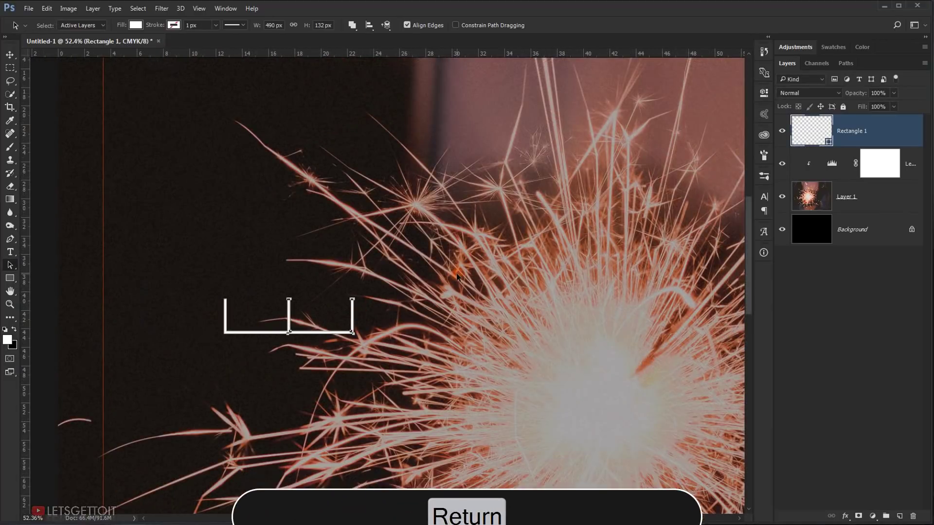
- Repeat the duplicating transform at the same spacing until the row has seven open-topped cells, 1690 px wide
key("ctrl+alt+shift+t")
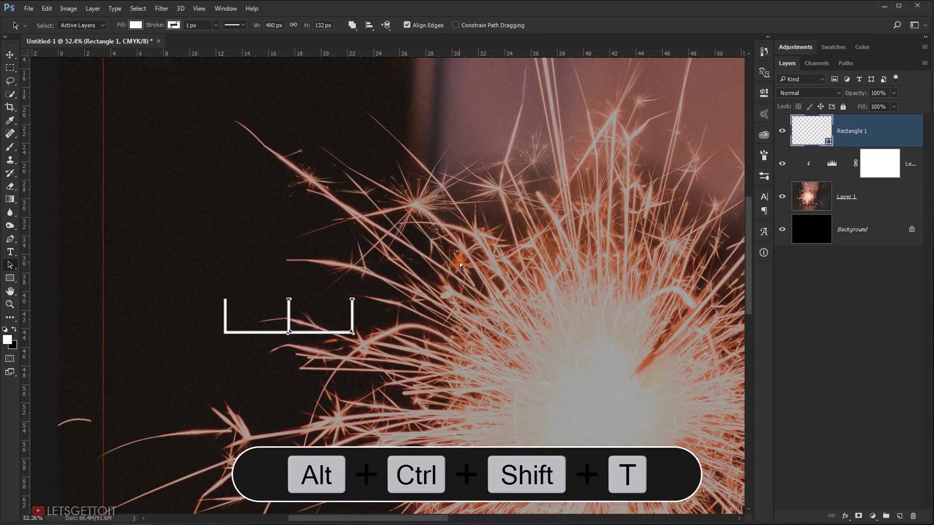
key("ctrl+alt+shift+t")
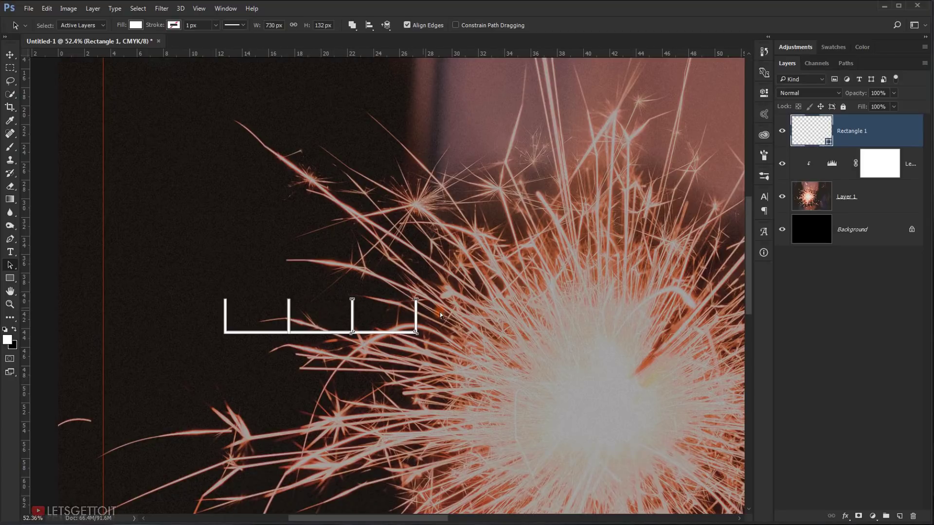
key("ctrl+alt+shift+t")
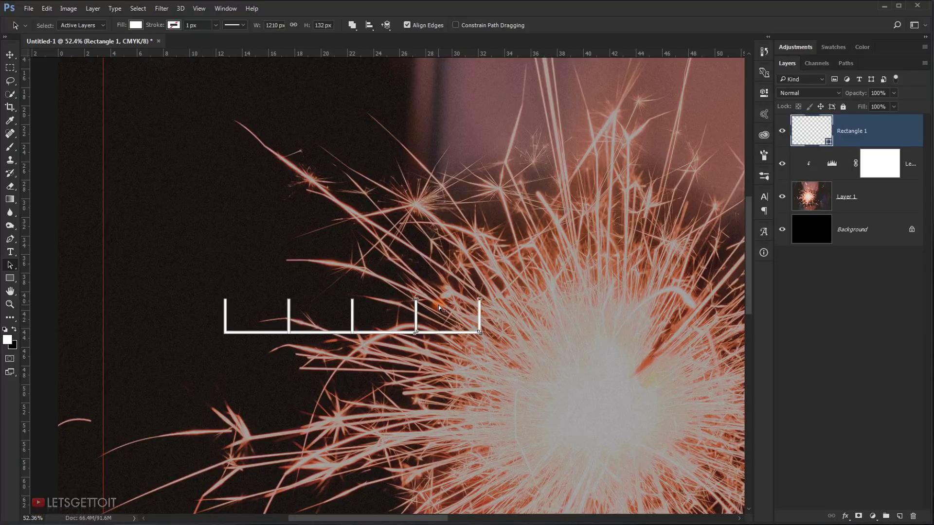
key("ctrl+alt+shift+t")
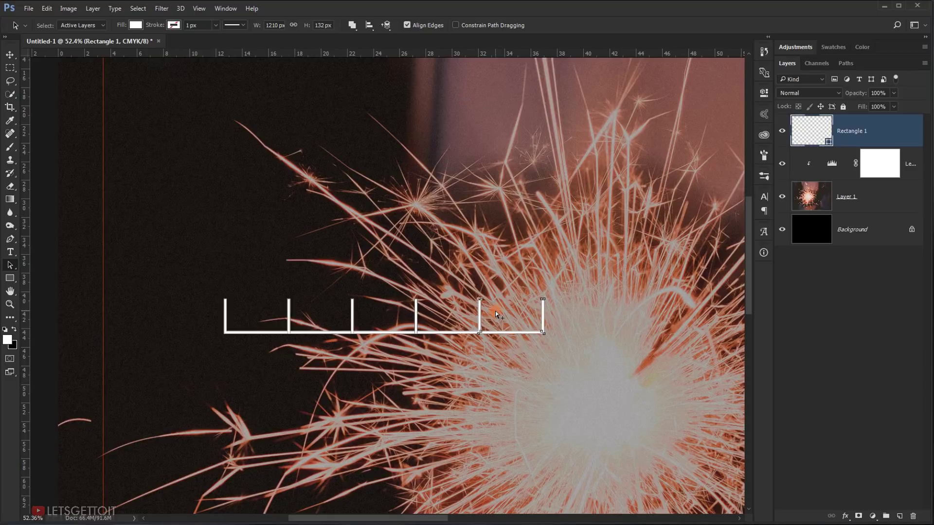
key("ctrl+alt+shift+t")
key("ctrl+alt+shift+t")
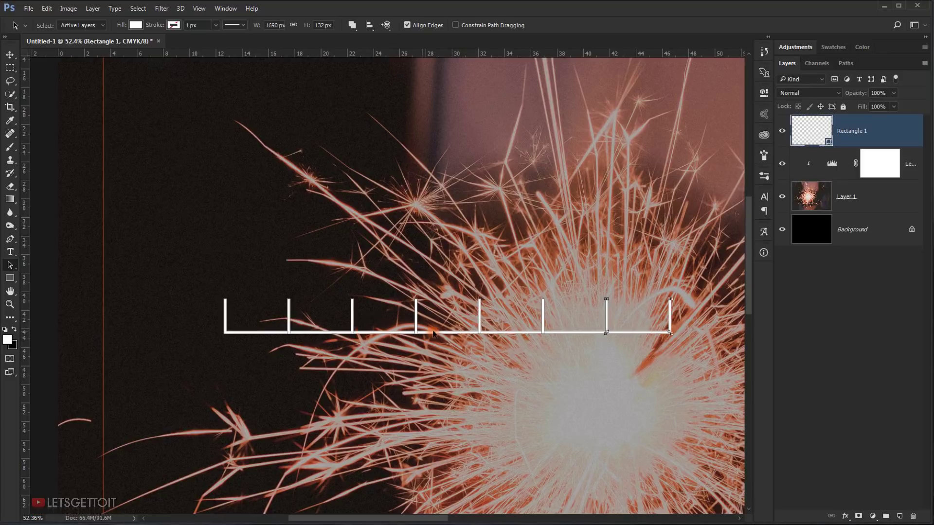
- Examine the seven-cell row against the sparkler background with its path outlines hidden
left_click_drag(530, 343, 462, 299)
left_click(863, 296)
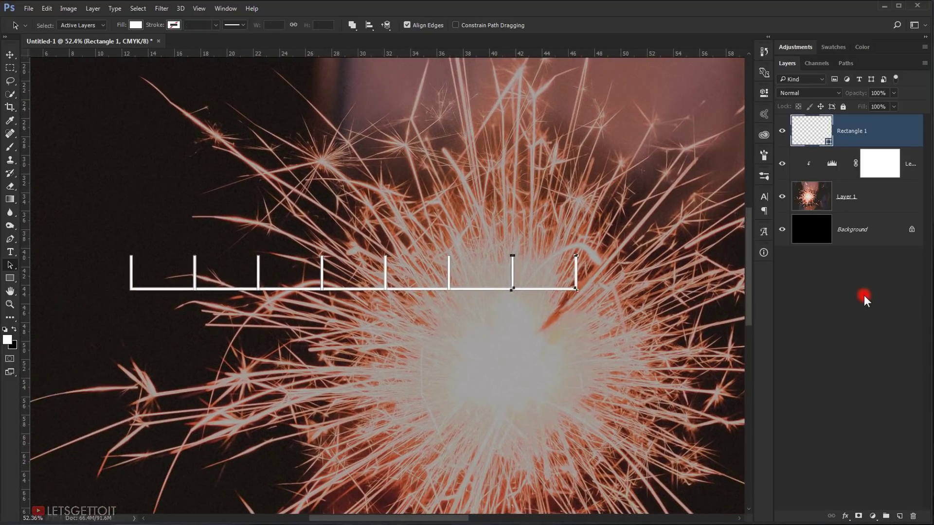
scroll(496, 258, "down", 3)
left_click_drag(294, 294, 277, 202)
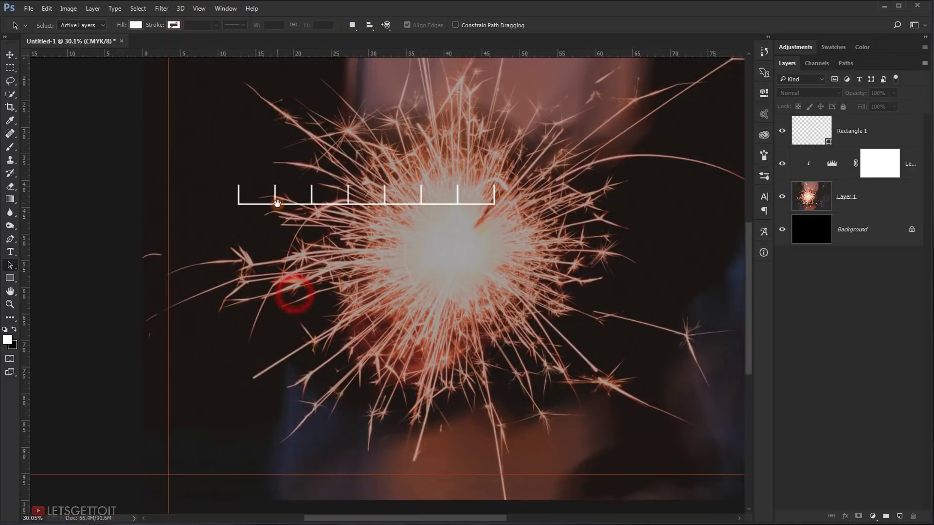
scroll(233, 210, "up", 1)
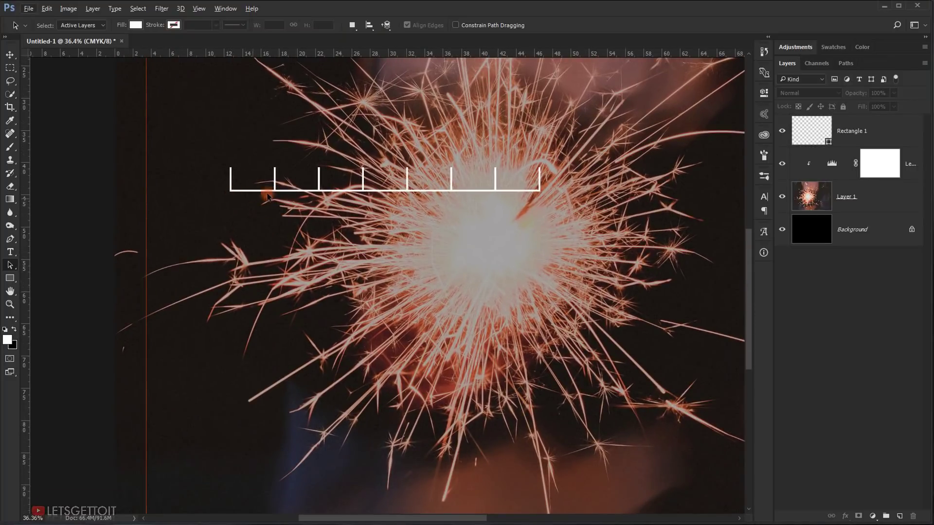
left_click_drag(538, 241, 494, 242)
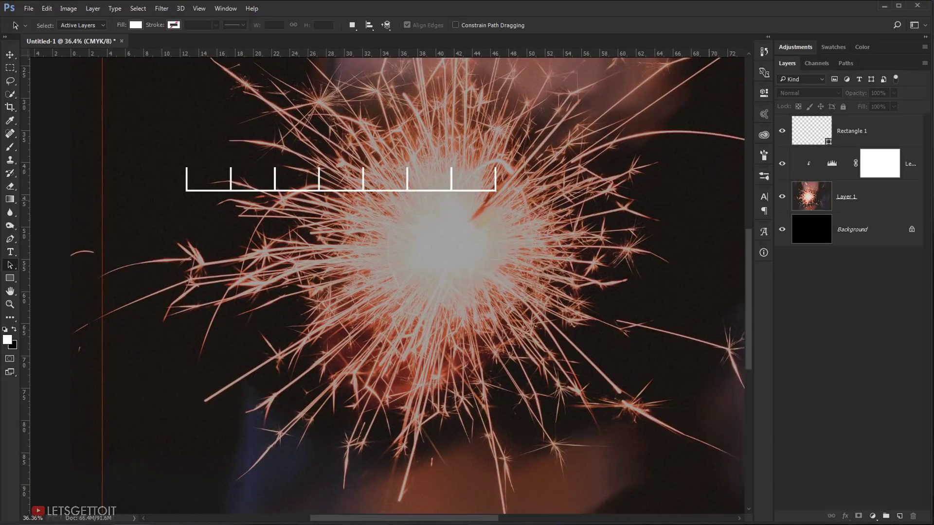
left_click(871, 129)
left_click(818, 141)
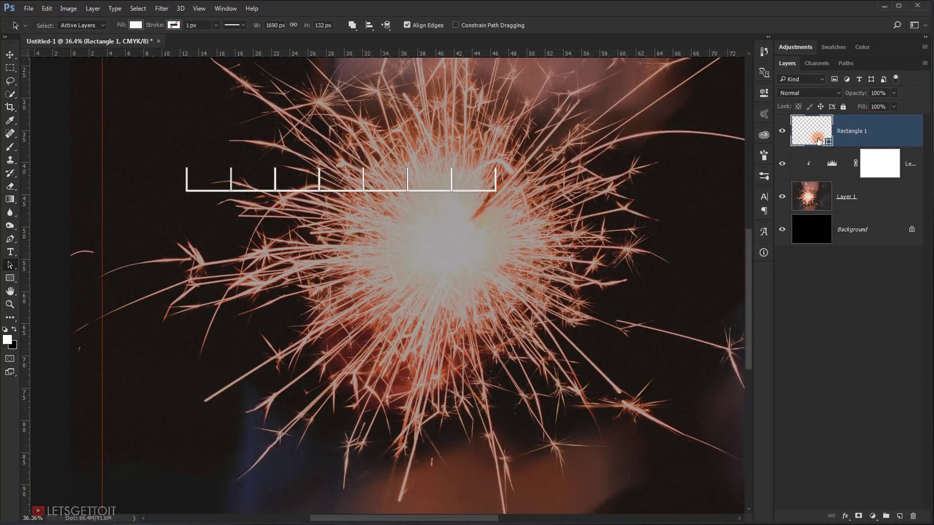
scroll(198, 206, "up", 3)
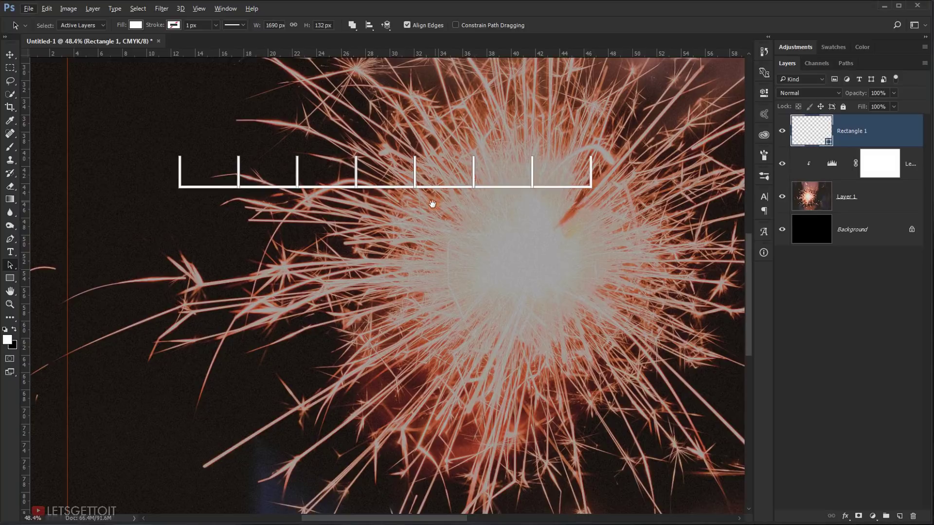
left_click_drag(405, 213, 344, 234)
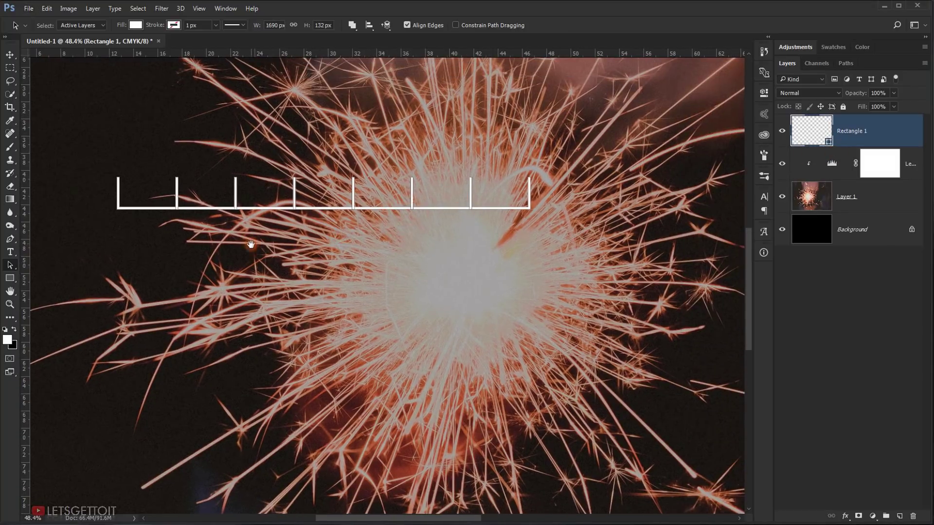
left_click_drag(251, 244, 273, 317)
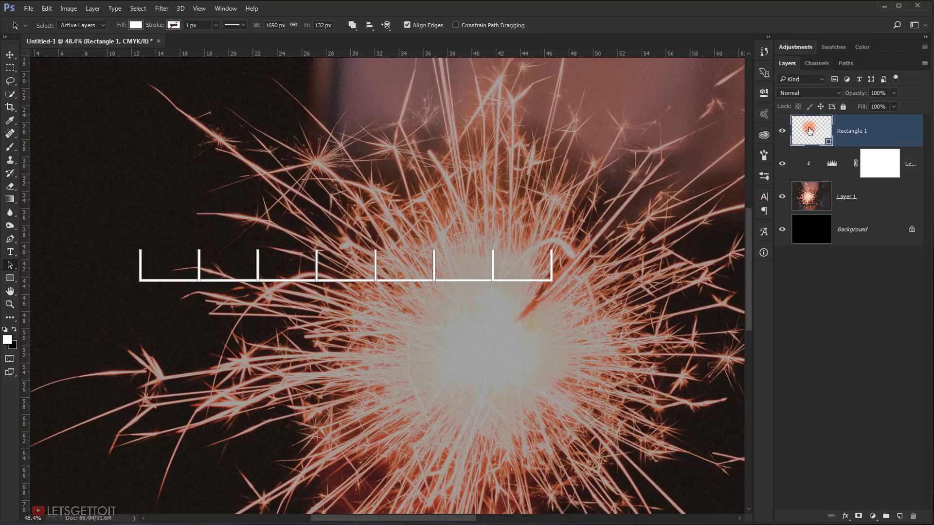
- Select all seven frame paths, merge their shape components into one shape, and deselect the layer
left_click_drag(111, 214, 644, 295)
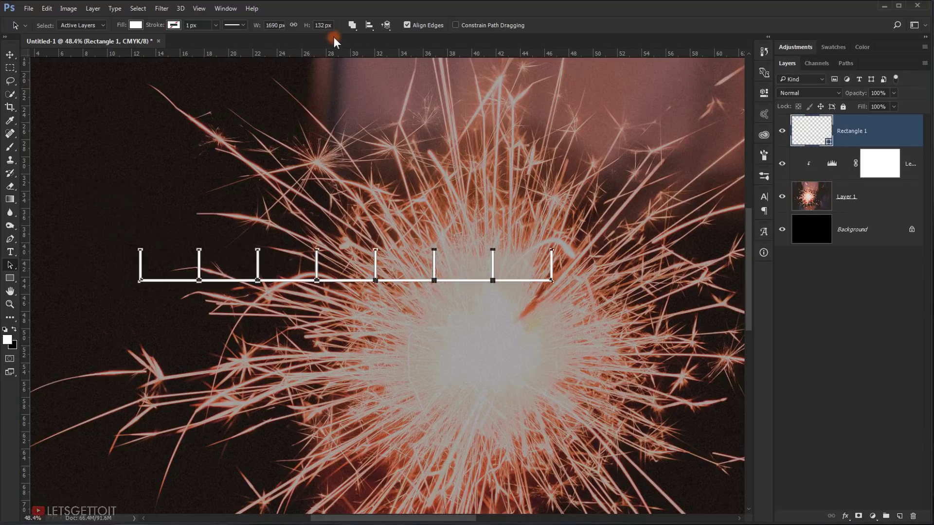
left_click(352, 25)
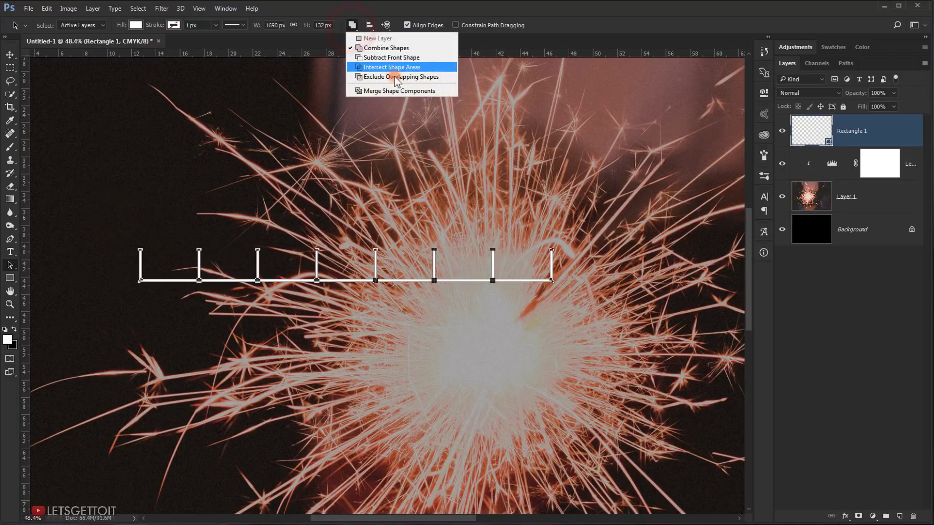
left_click(378, 92)
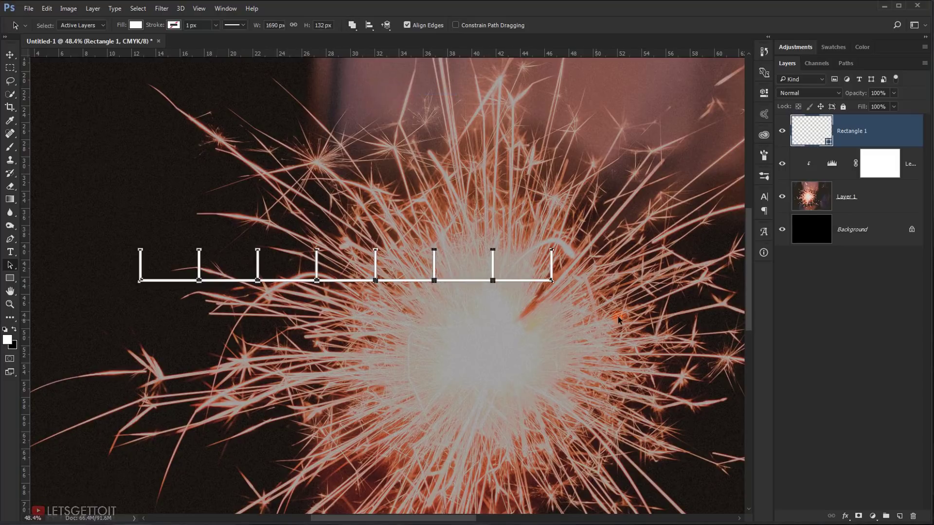
left_click(834, 354)
left_click_drag(461, 353, 432, 316)
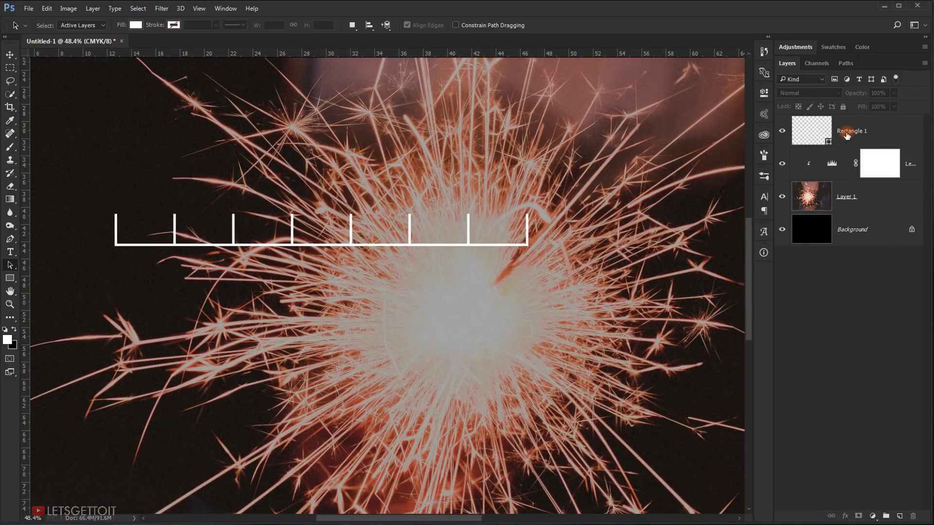
- Add a white square of about 235 px to the Rectangle 1 shape layer, directly below the first cell
left_click(809, 130)
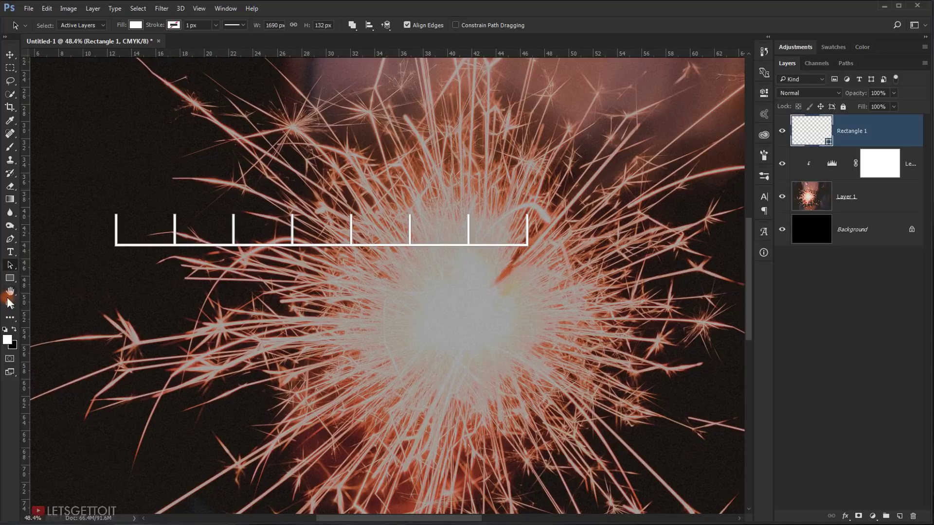
left_click_drag(12, 276, 39, 279)
left_click_drag(142, 265, 244, 290)
scroll(266, 289, "up", 3)
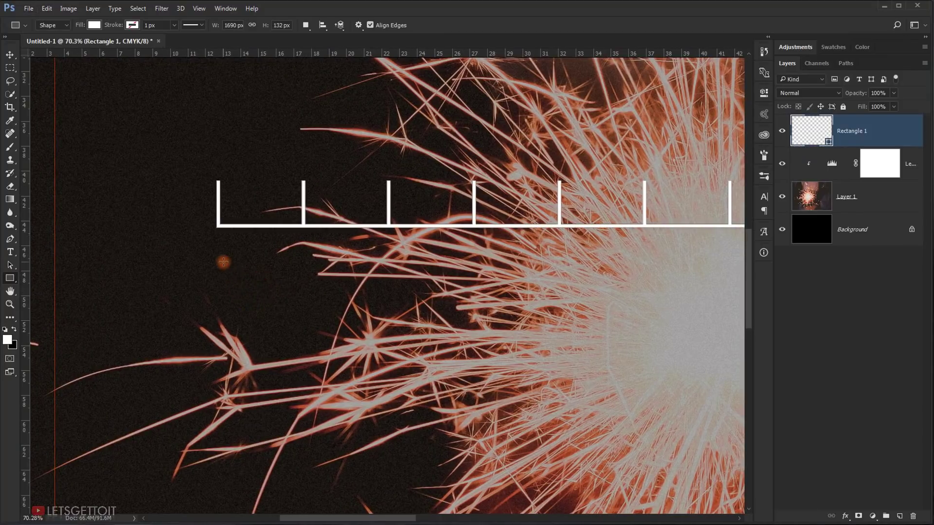
key("shift")
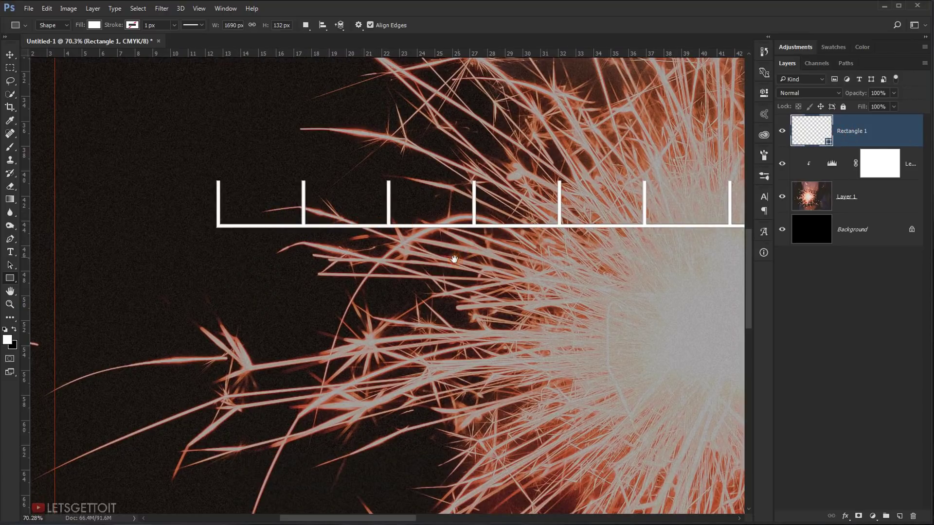
key("space")
left_click_drag(451, 260, 389, 270)
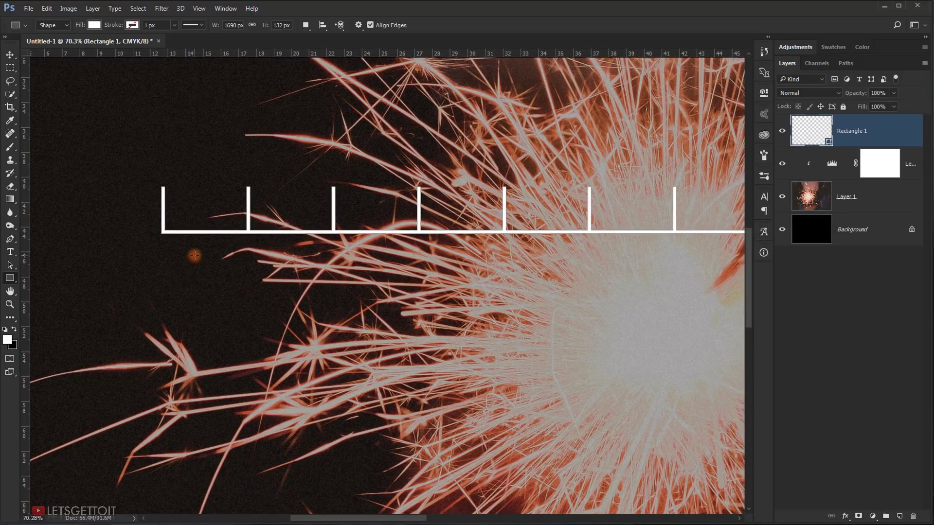
key("shift")
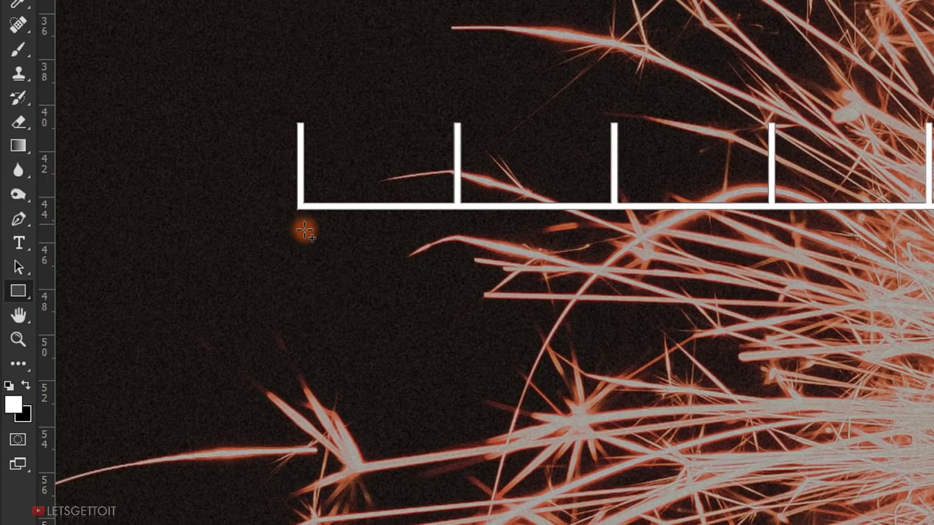
left_click(305, 224)
left_click_drag(304, 224, 457, 368)
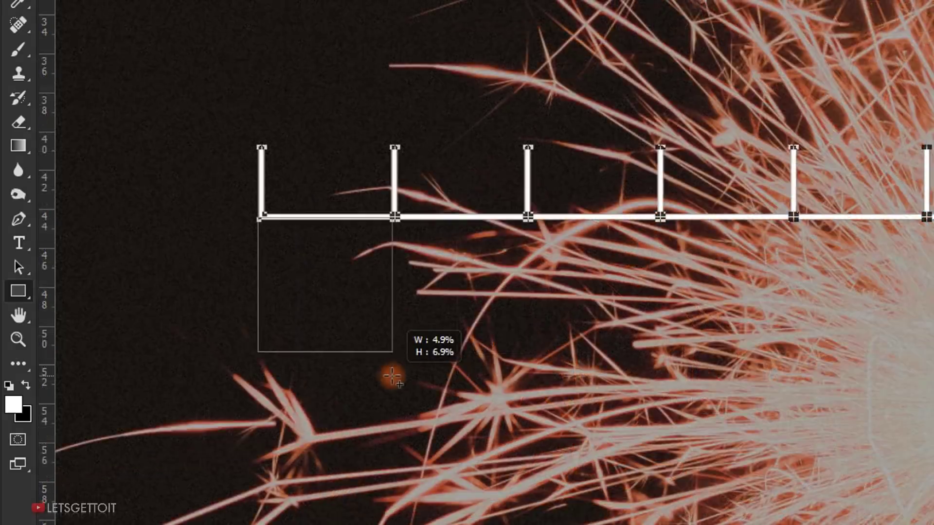
left_click_drag(388, 375, 387, 373)
- Examine how closely the new square's edges line up with the first cell's borders
scroll(349, 302, "up", 5)
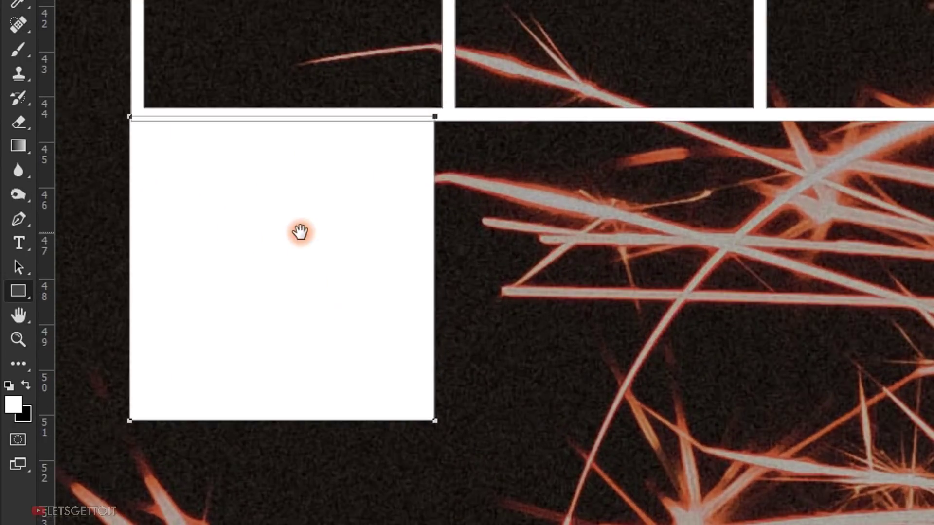
left_click_drag(301, 233, 417, 299)
scroll(546, 185, "up", 5)
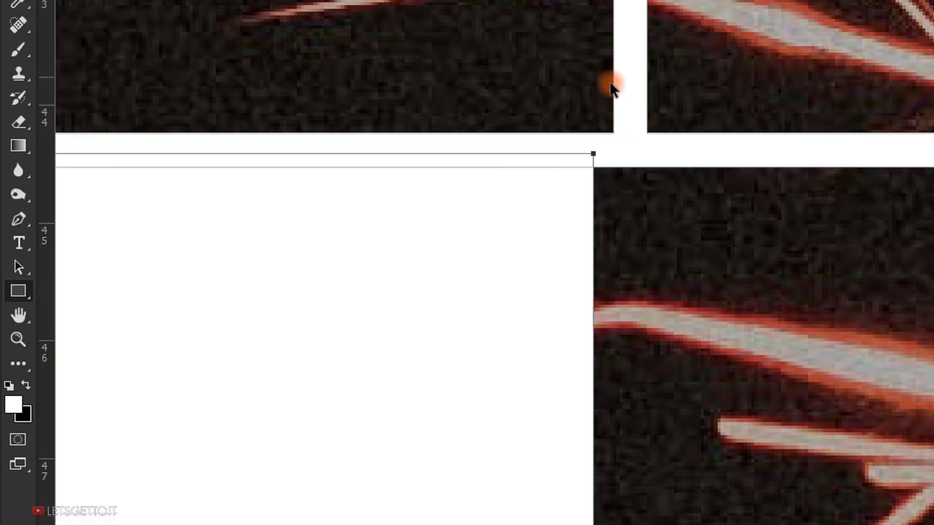
left_click_drag(612, 144, 613, 162)
key("ctrl+z")
left_click_drag(537, 248, 735, 20)
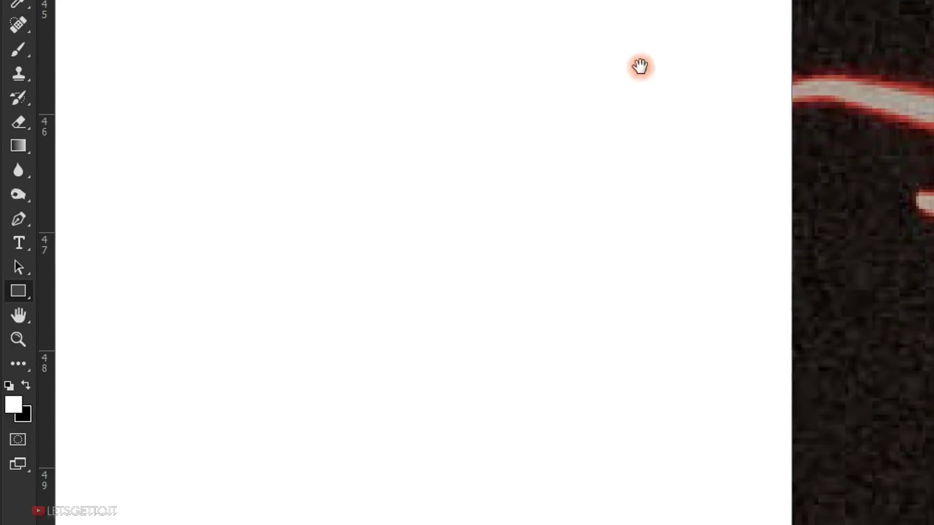
left_click_drag(534, 101, 708, 113)
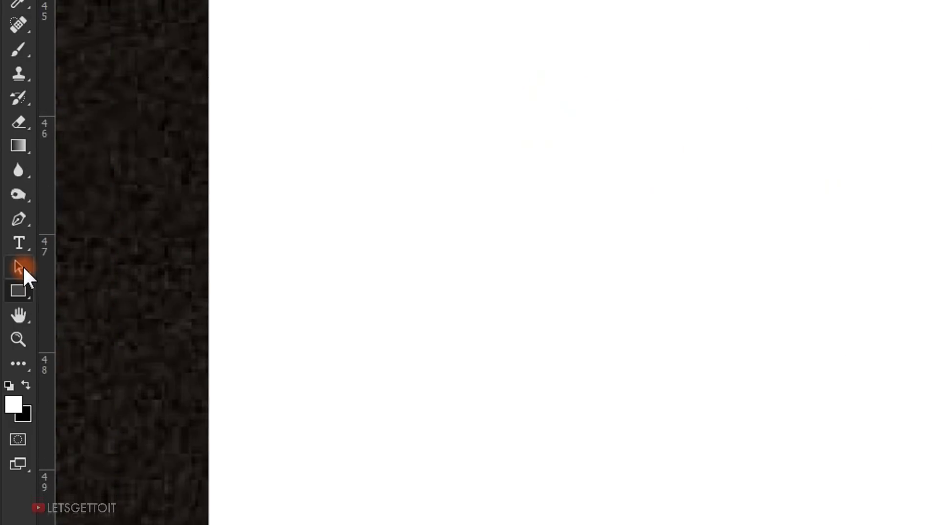
- Select the square's path and shift it down to Y 1562 px, flush with the row's lower edge
left_click(22, 266)
left_click(65, 270)
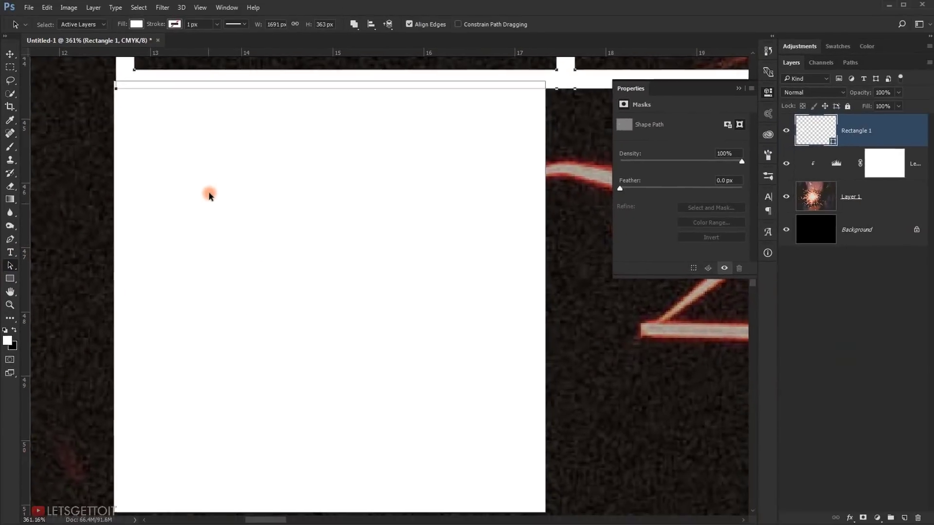
left_click(210, 190)
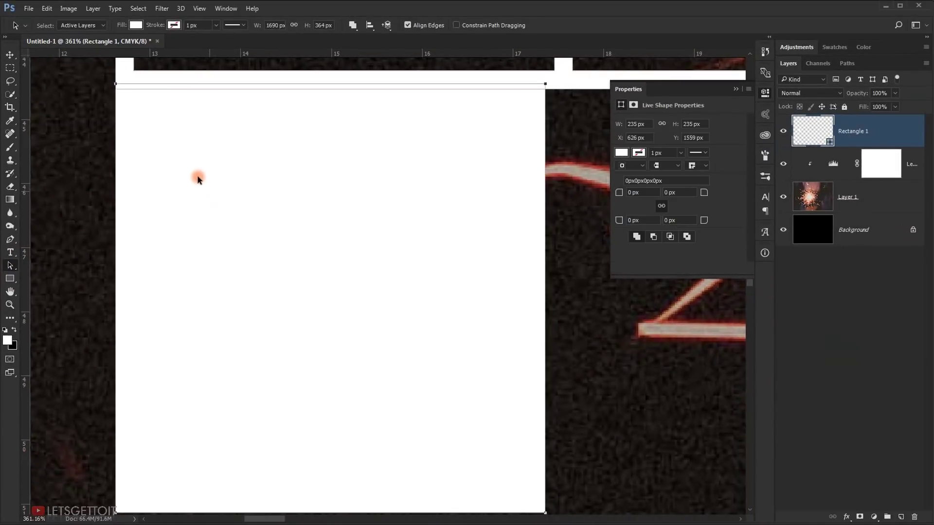
left_click_drag(203, 172, 204, 177)
left_click_drag(429, 231, 282, 173)
scroll(289, 259, "down", 2)
left_click_drag(297, 232, 277, 282)
- Enlarge the square with a free transform to about 241 × 240 px, matching the first cell's width, and apply it
key("ctrl+t")
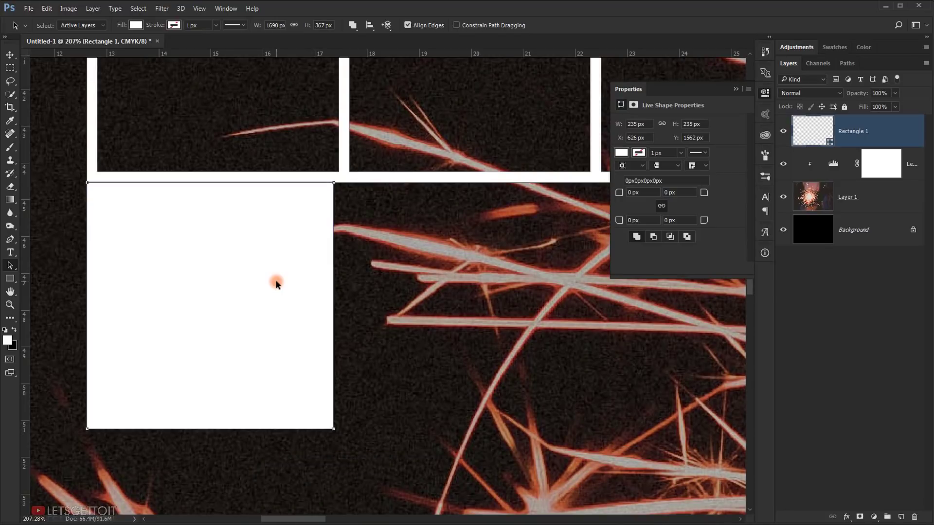
key("ctrl+t")
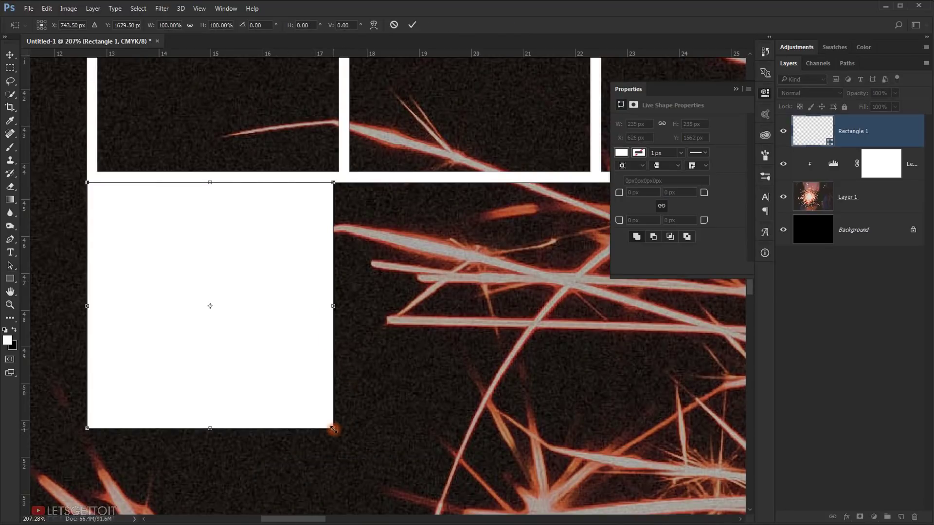
left_click_drag(334, 429, 341, 426)
scroll(336, 174, "up", 3)
scroll(350, 214, "down", 4)
left_click(298, 317)
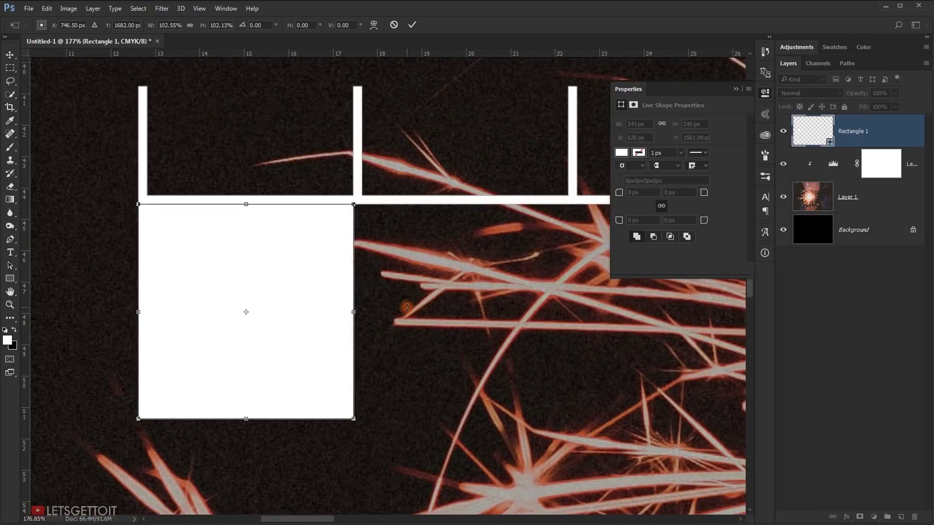
key("Return")
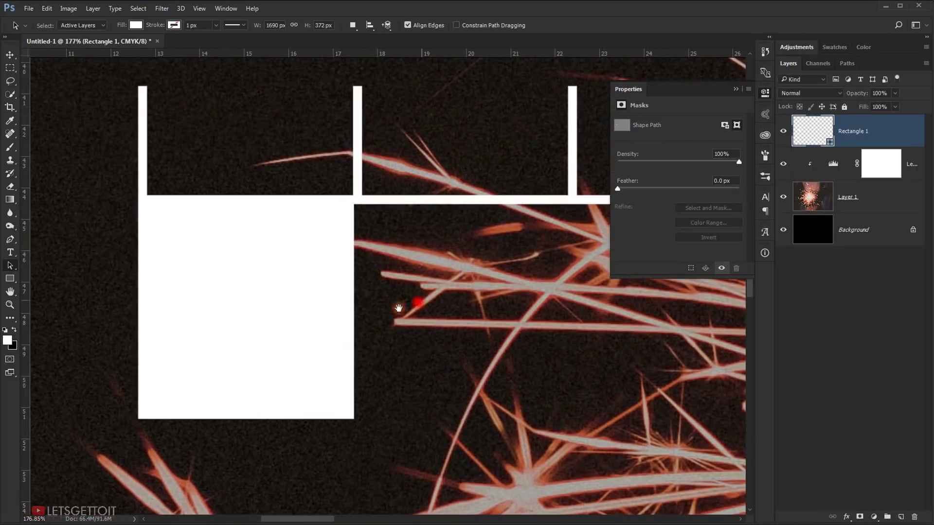
- Select the square's path and place a copy directly beneath the second cell, at X 875 px and Y 1562 px
left_click_drag(397, 306, 341, 335)
left_click(822, 121)
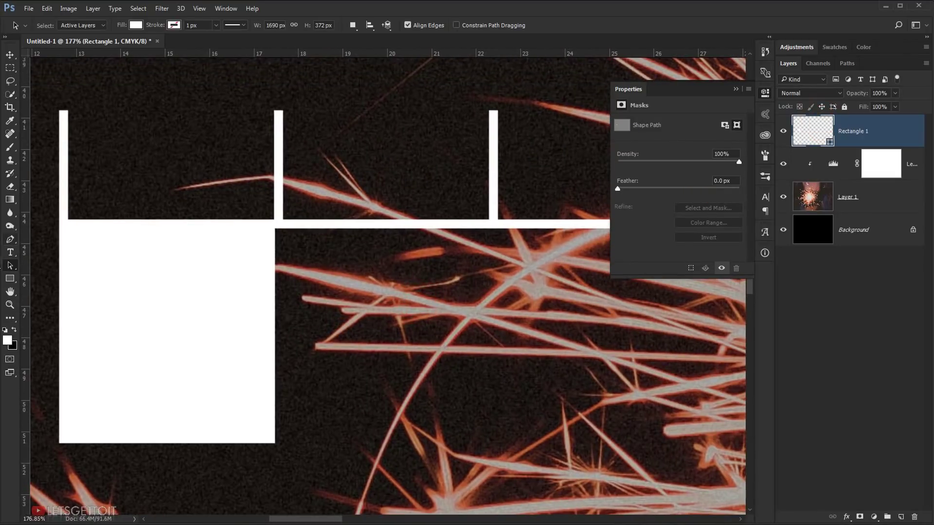
left_click_drag(128, 290, 271, 274)
left_click(396, 318)
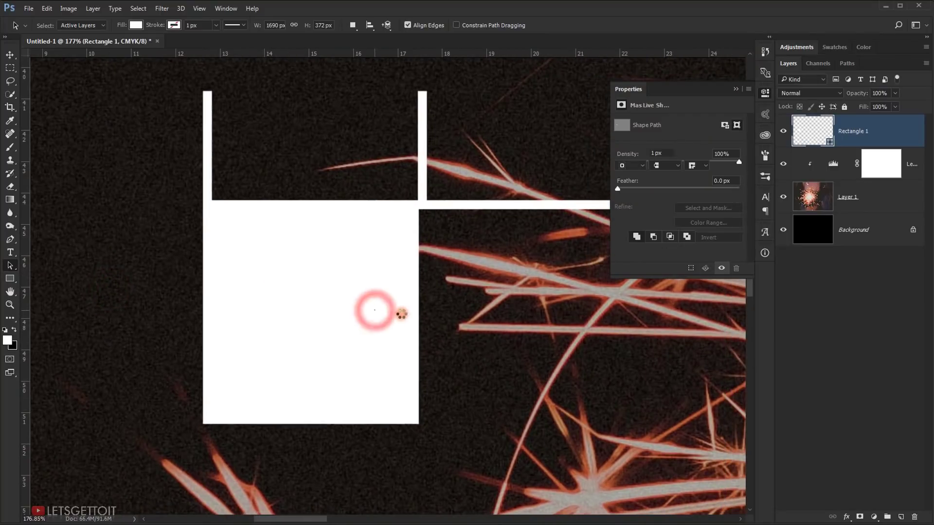
left_click_drag(417, 316, 278, 327)
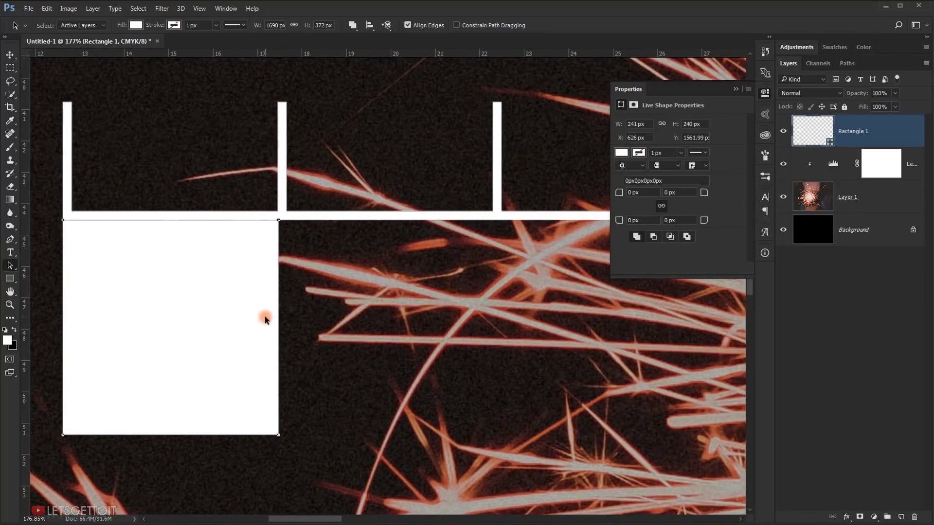
key("alt")
left_click_drag(213, 290, 436, 291)
scroll(334, 197, "up", 5)
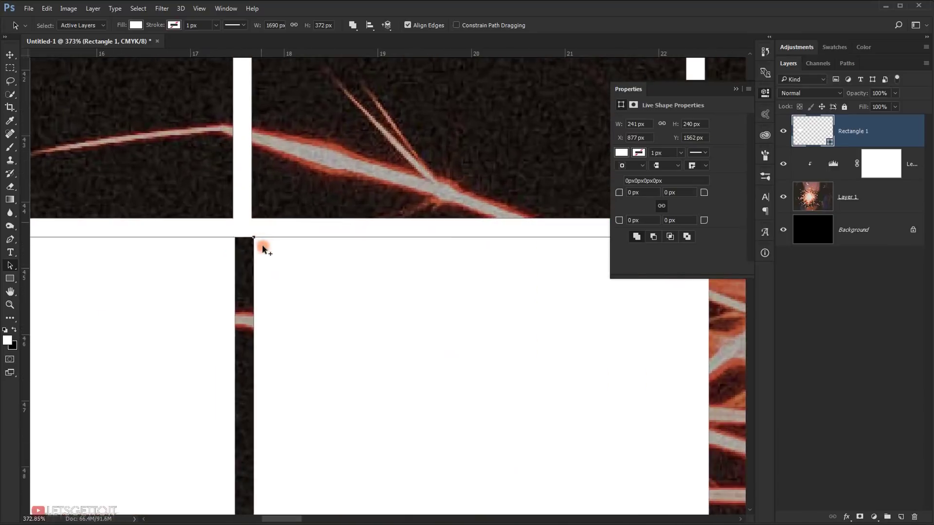
scroll(263, 249, "up", 6)
left_click_drag(284, 274, 272, 276)
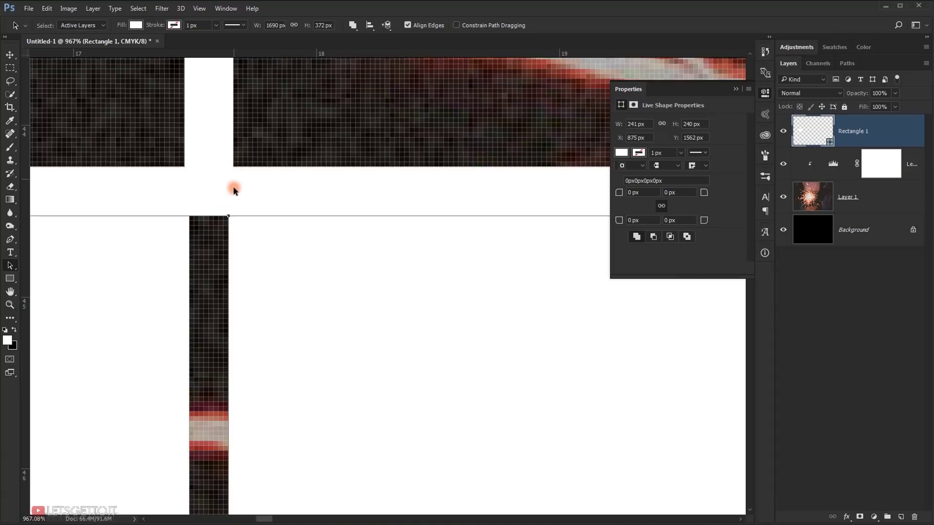
- Narrow the copied square to 232 px wide with a free transform, ending at the divider's inner edge, and apply it
left_click_drag(431, 373, 160, 326)
left_click_drag(353, 334, 110, 369)
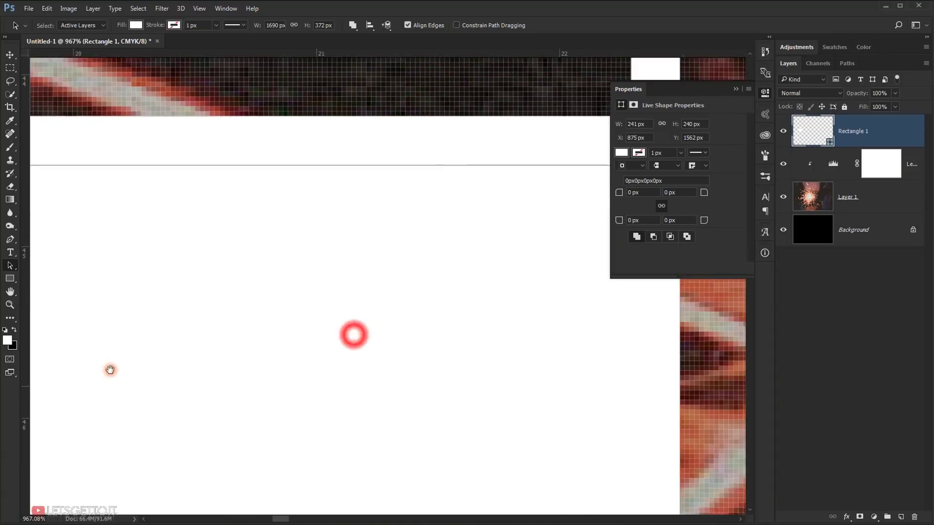
left_click_drag(330, 369, 238, 367)
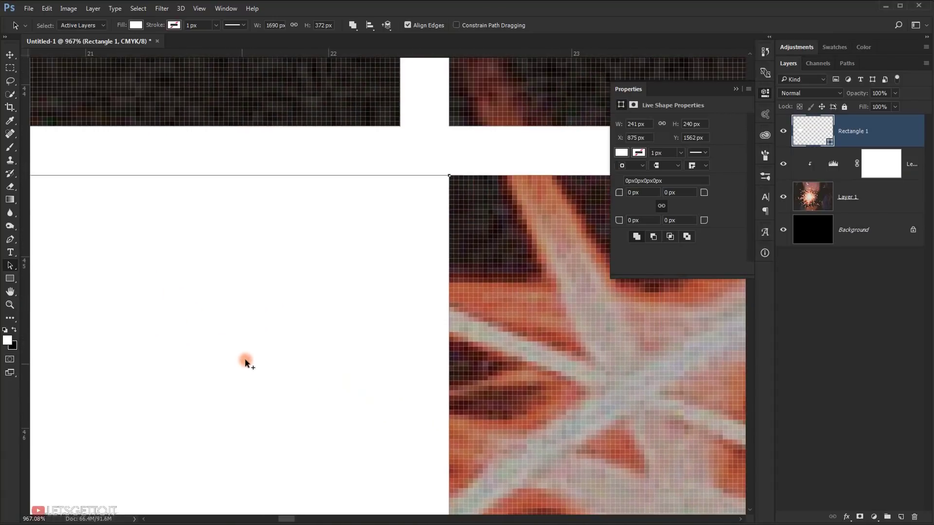
scroll(245, 358, "down", 4)
left_click_drag(320, 341, 349, 186)
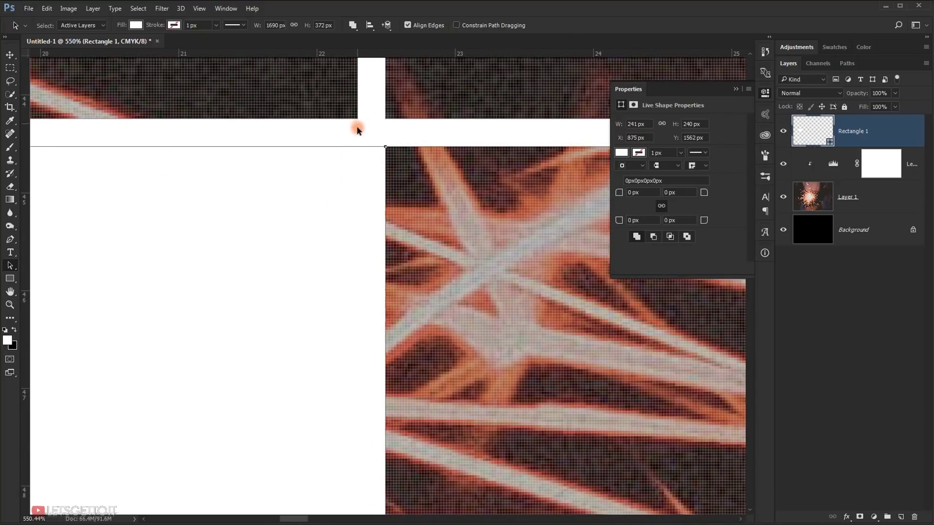
left_click_drag(365, 289, 365, 155)
left_click_drag(373, 385, 401, 265)
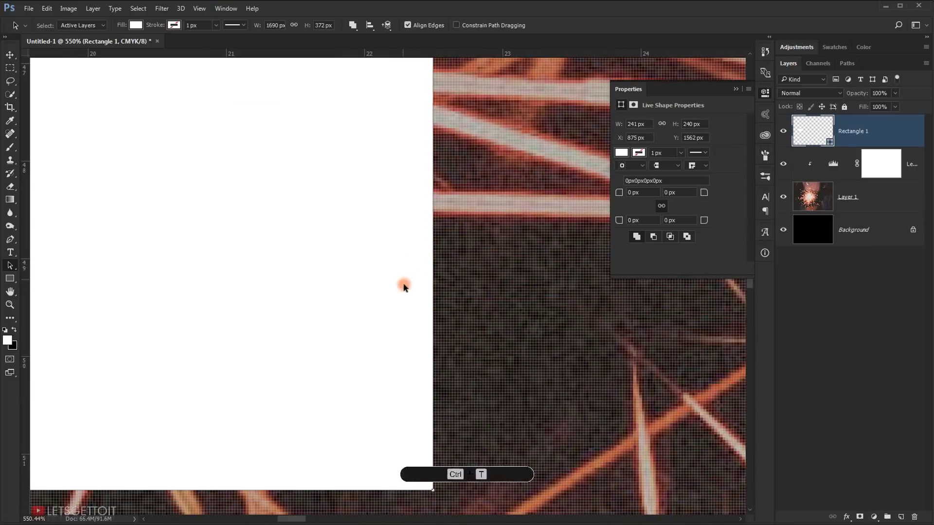
key("ctrl+t")
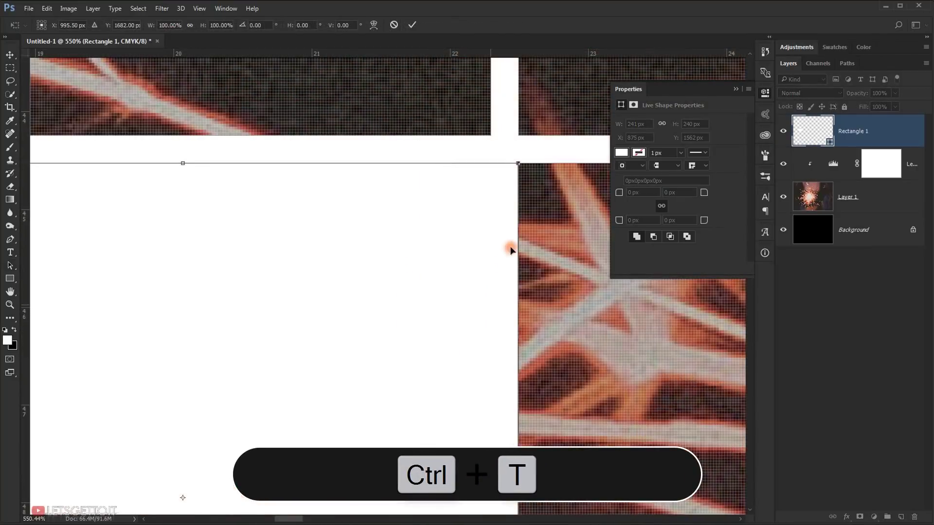
left_click_drag(517, 210, 493, 182)
scroll(492, 181, "up", 4)
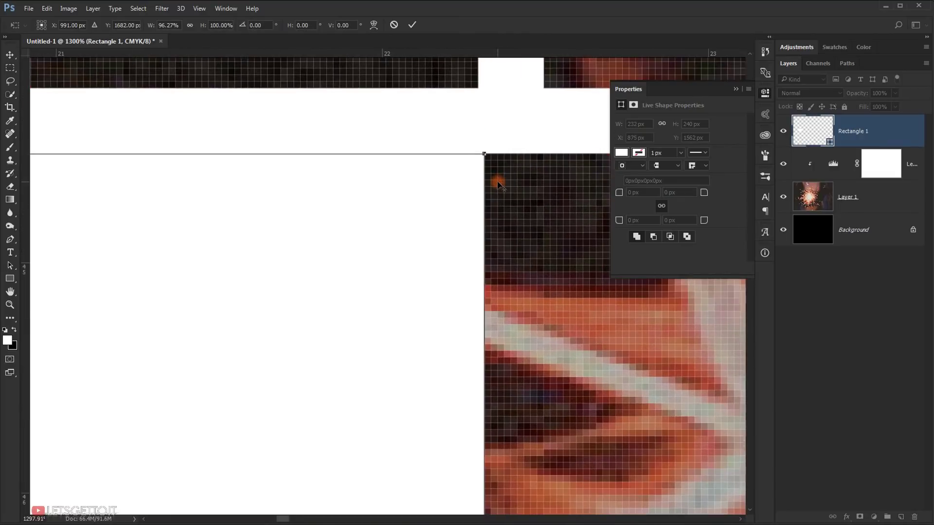
scroll(498, 184, "down", 8)
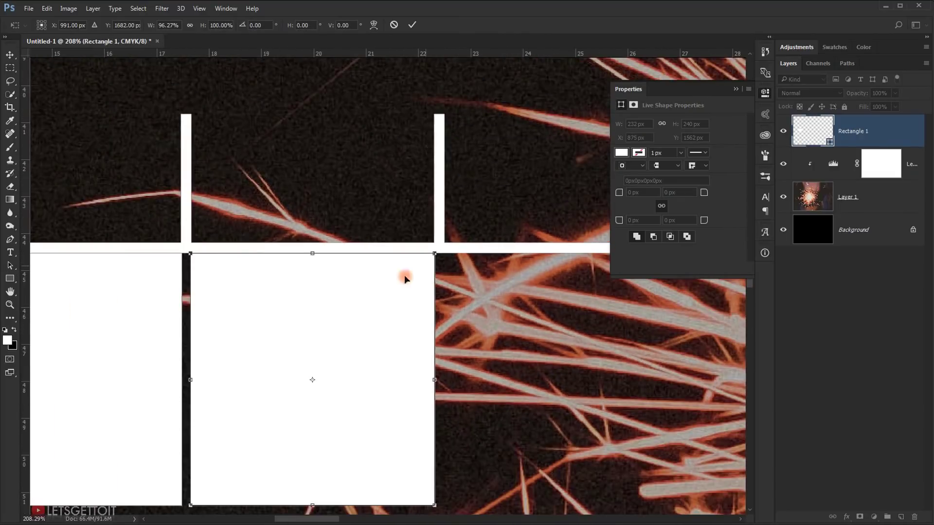
left_click(342, 311)
key("Return")
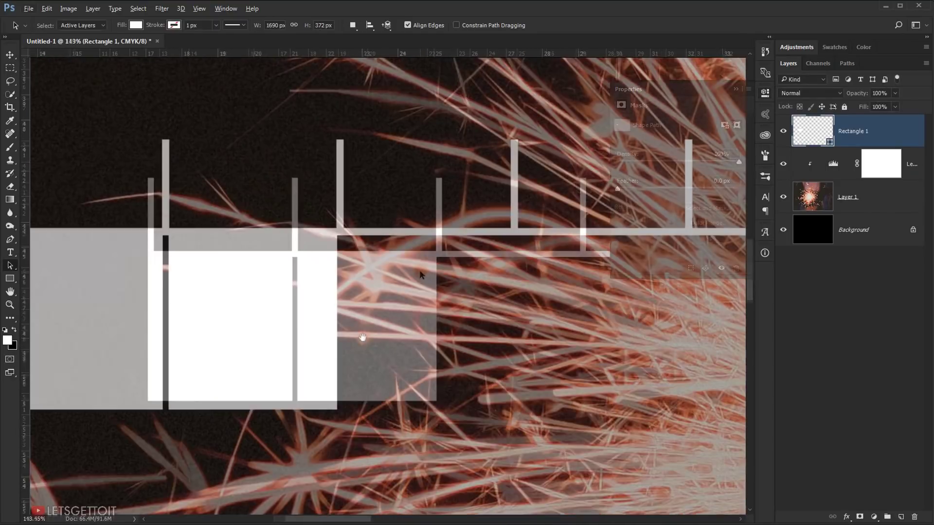
- Duplicate the narrowed square's path with a free transform and move the copy beneath the third cell, to centre X 1232 px
left_click(297, 337)
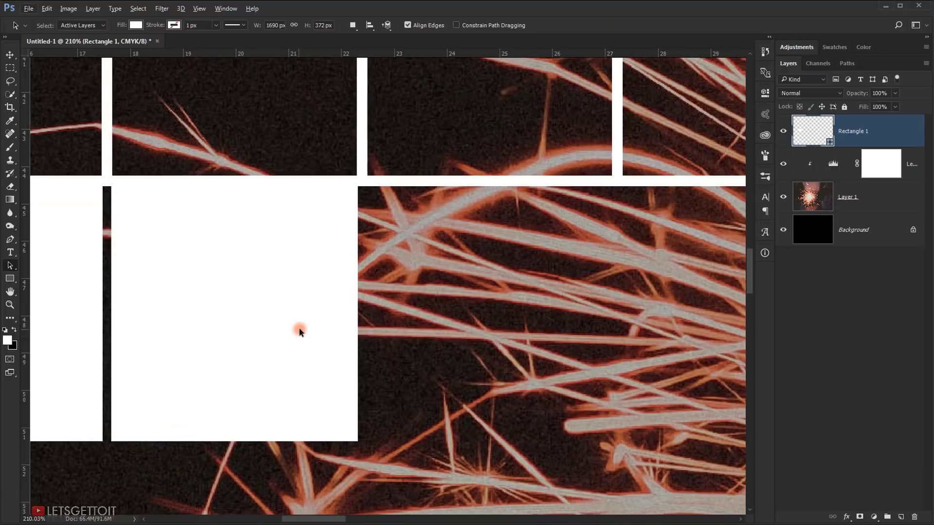
scroll(309, 315, "down", 7)
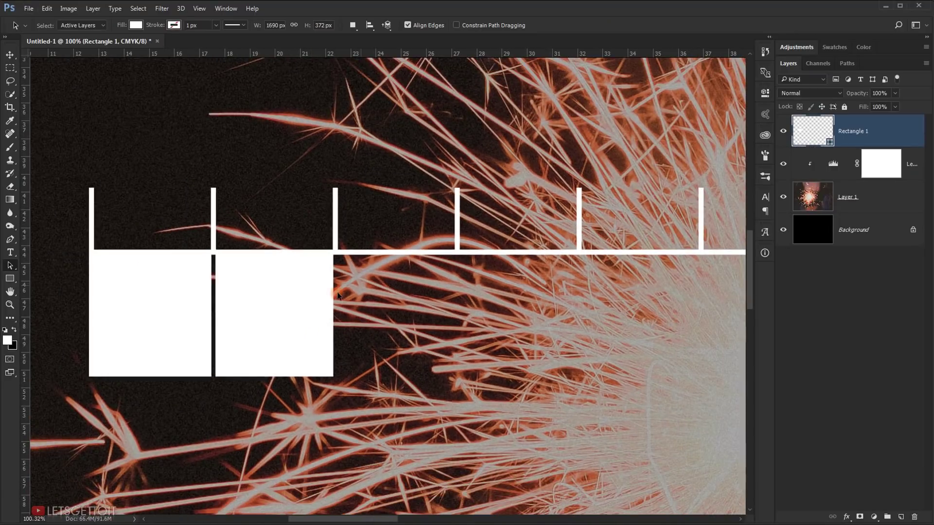
scroll(298, 286, "up", 2)
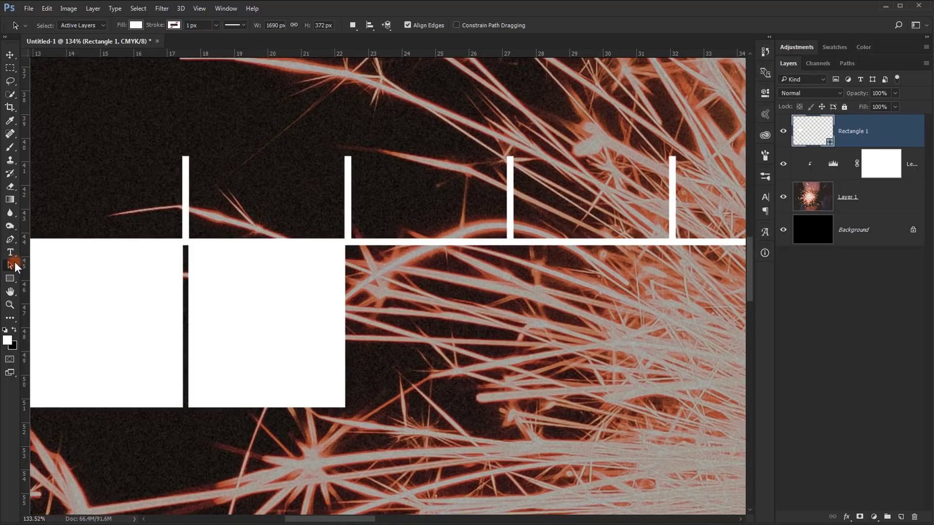
left_click(275, 301)
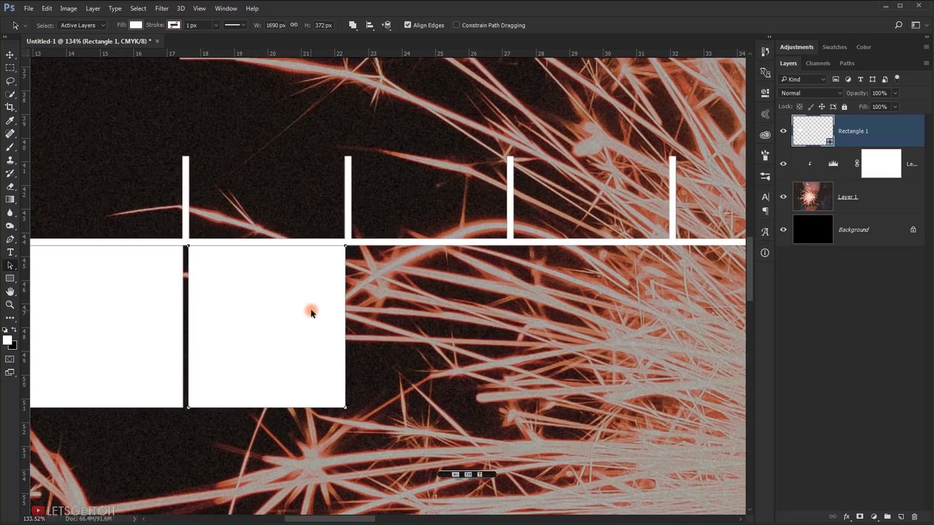
key("ctrl+alt+t")
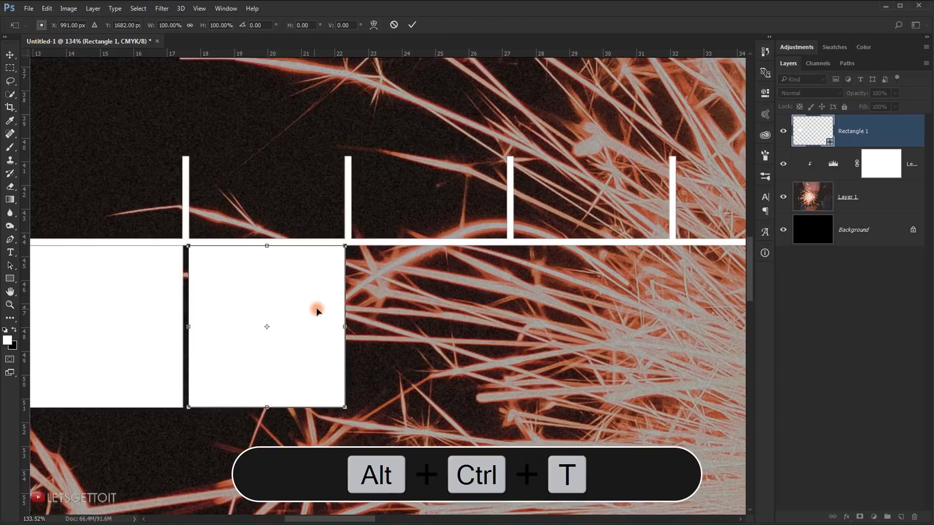
scroll(305, 290, "up", 3)
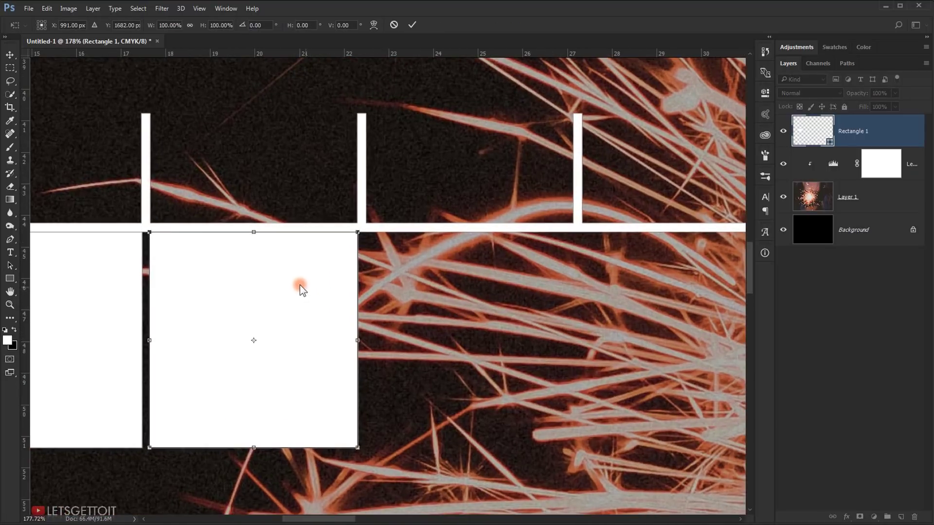
left_click_drag(282, 286, 494, 273)
- Shift the third square to centre X 1231 px so its spacing matches the previous gap
scroll(379, 246, "up", 6)
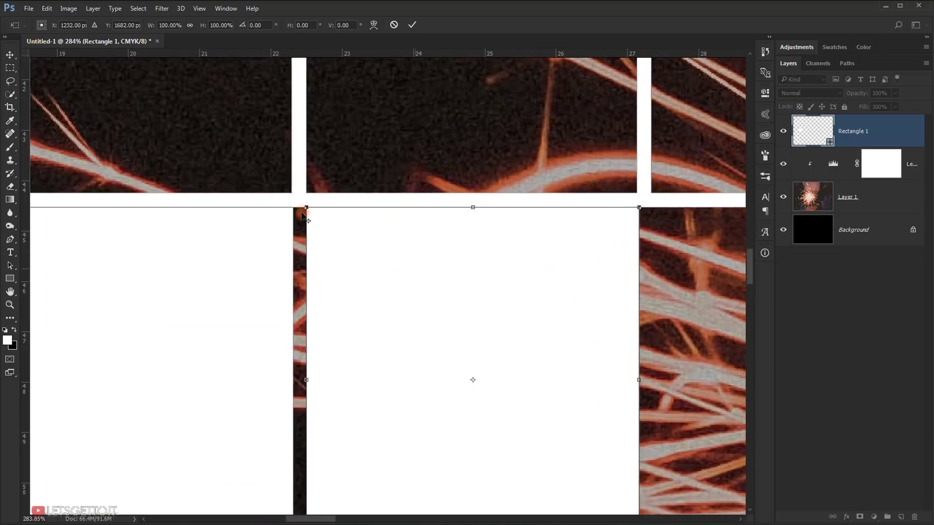
scroll(314, 216, "up", 6)
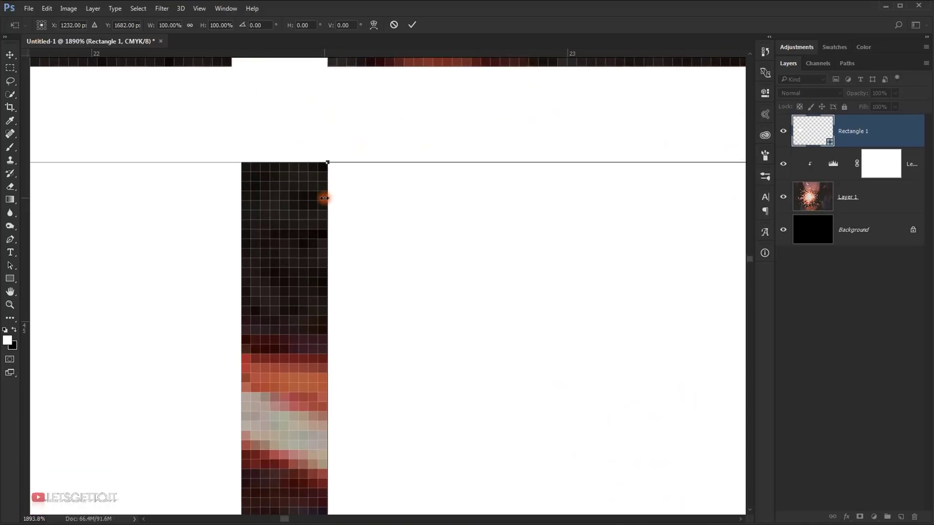
left_click_drag(370, 193, 378, 321)
- Examine how closely the third square's right edge lines up with the divider above it
left_click_drag(598, 350, 111, 298)
left_click_drag(413, 309, 95, 307)
left_click_drag(512, 317, 160, 335)
left_click_drag(480, 331, 146, 334)
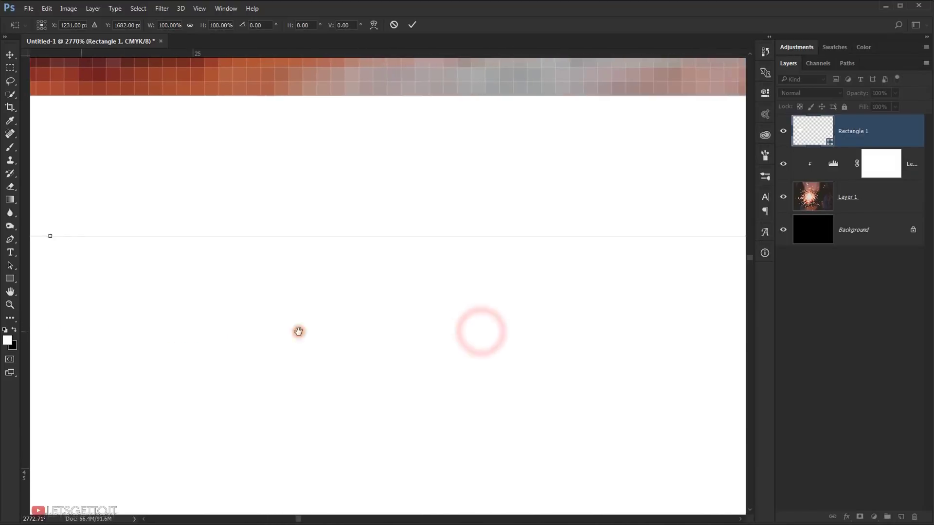
left_click_drag(540, 323, 152, 331)
scroll(465, 280, "down", 12)
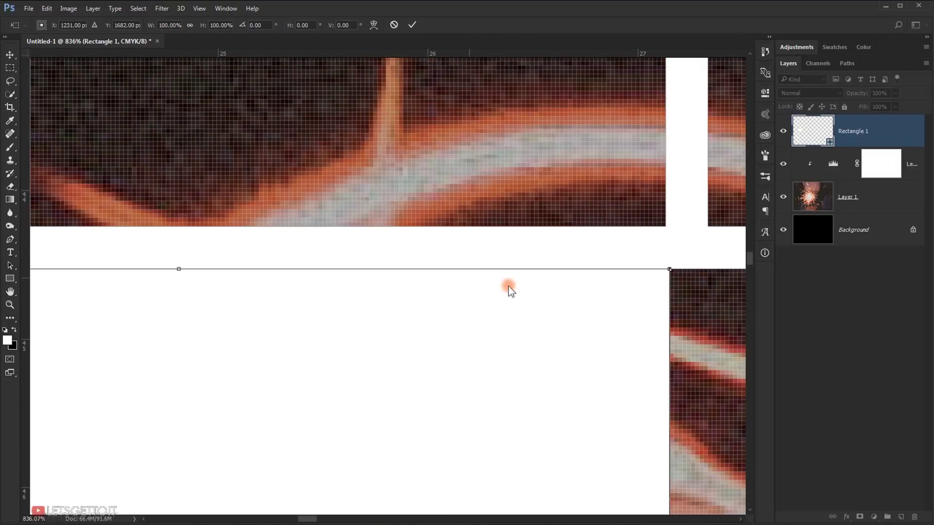
left_click_drag(546, 305, 460, 304)
scroll(639, 283, "up", 4)
scroll(564, 293, "up", 3)
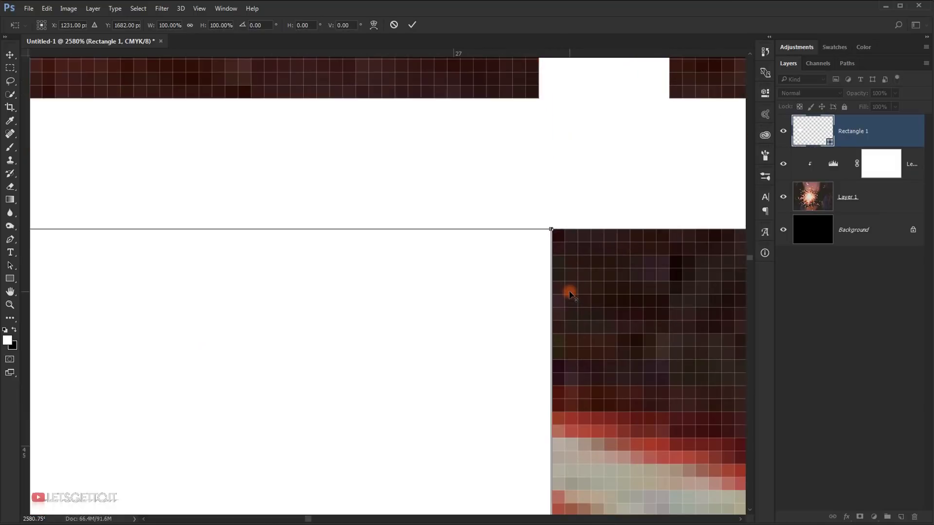
scroll(564, 292, "down", 4)
scroll(570, 290, "down", 20)
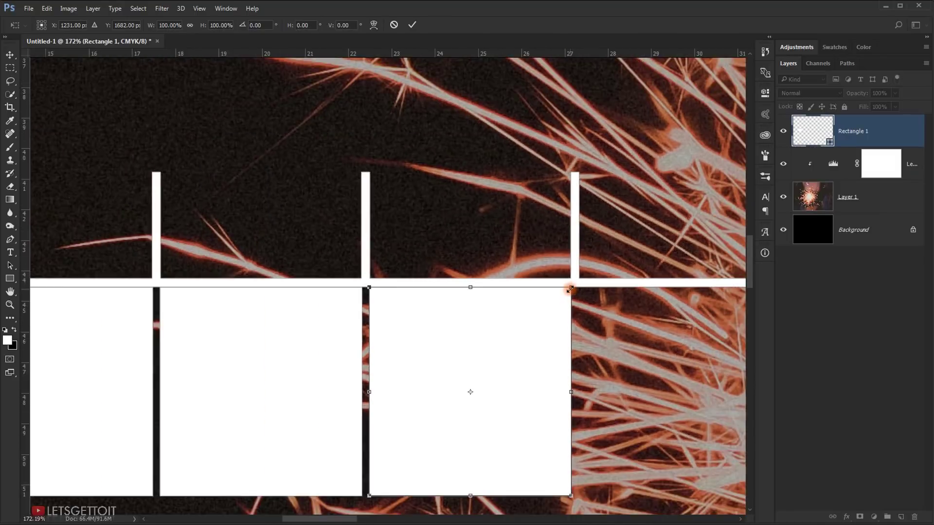
- Apply the transform and repeat it with duplication until squares fill the row beneath the fourth to seventh cells
left_click(506, 316)
key("Return")
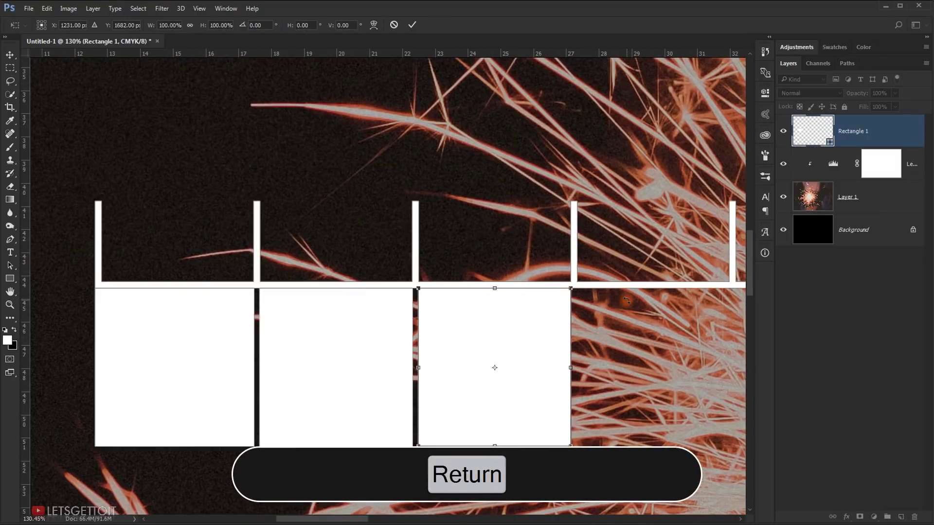
scroll(558, 334, "down", 6)
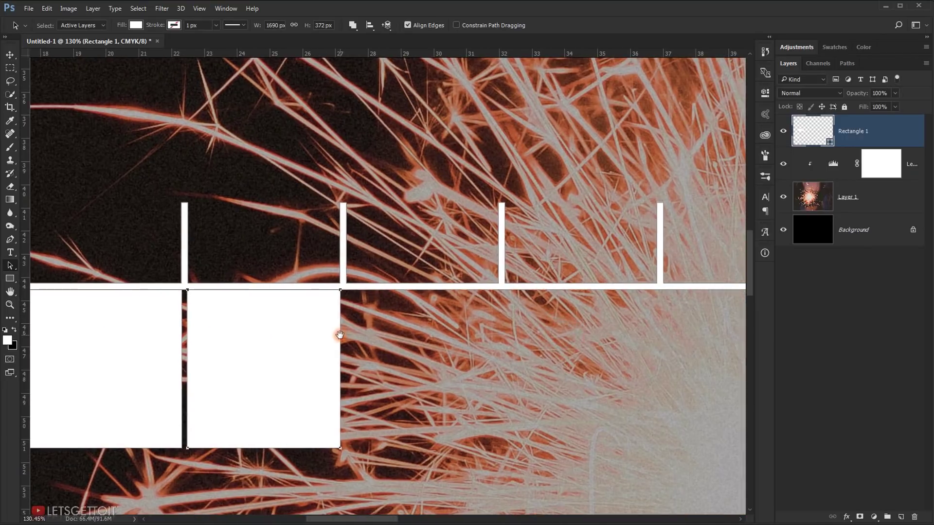
key("ctrl+alt+shift+t")
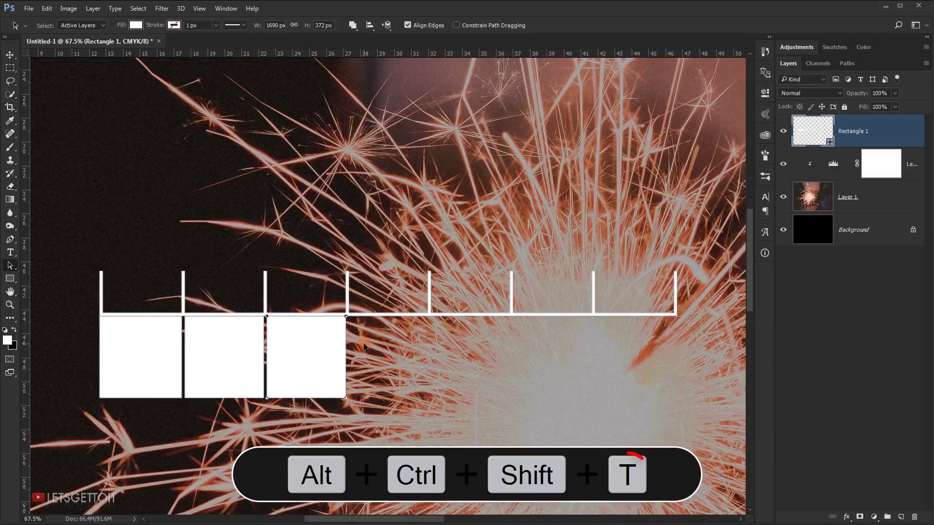
key("ctrl+alt+shift+t")
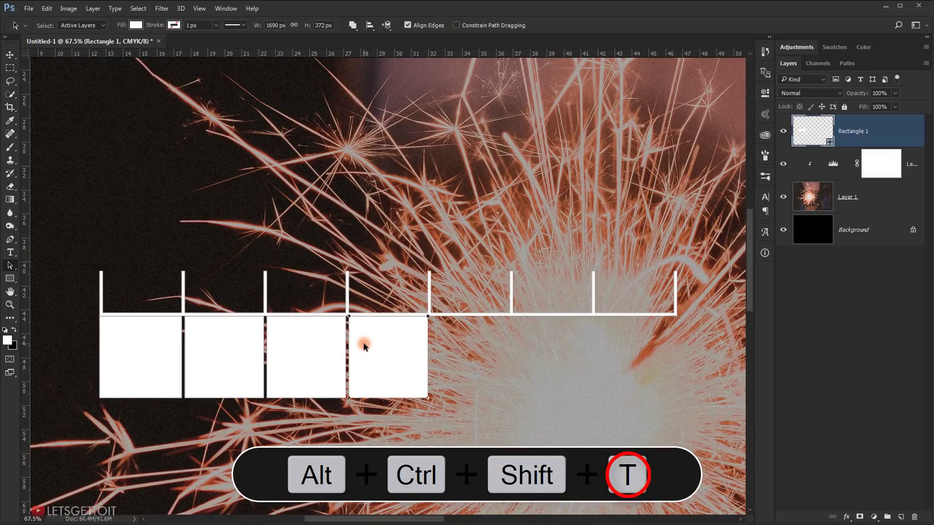
key("ctrl+alt+shift+t")
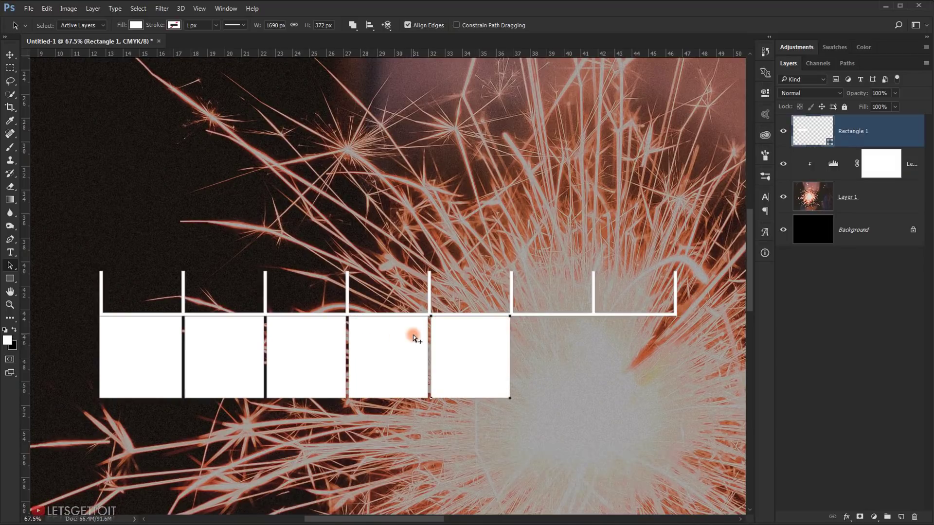
key("ctrl+alt+shift+t")
key("ctrl+alt+shift+t")
- Select the seventh square's path and widen it to 103.88% so its right edge lines up with the last divider's outer edge
scroll(659, 330, "up", 5)
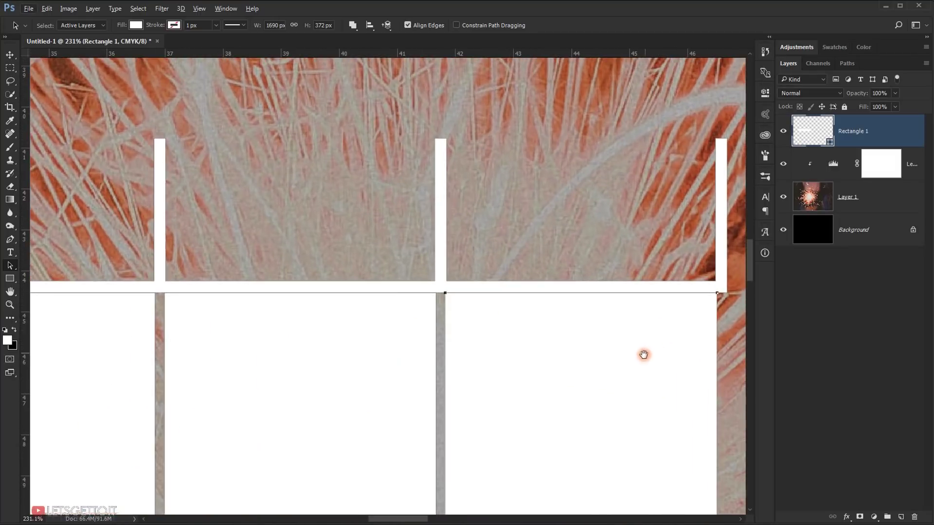
scroll(645, 354, "up", 3)
scroll(623, 323, "up", 5)
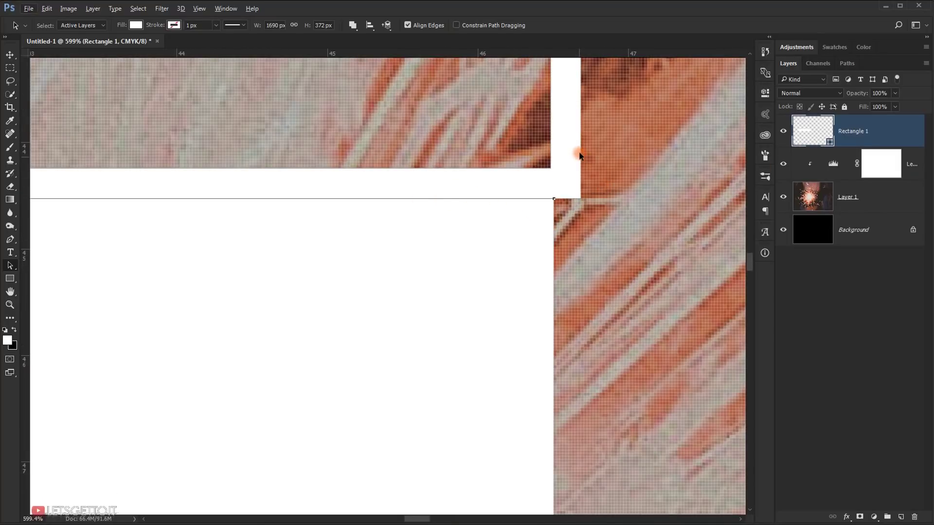
left_click_drag(547, 283, 539, 184)
left_click(531, 222)
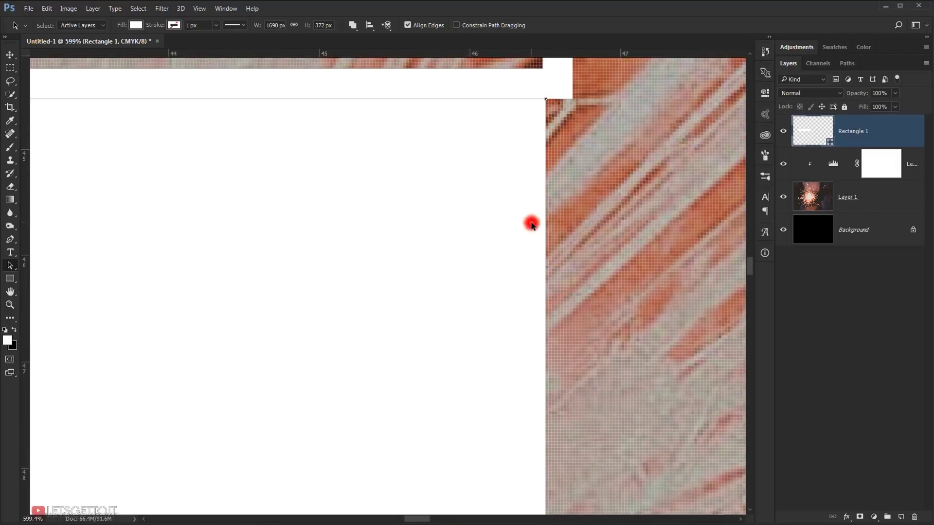
left_click(626, 290)
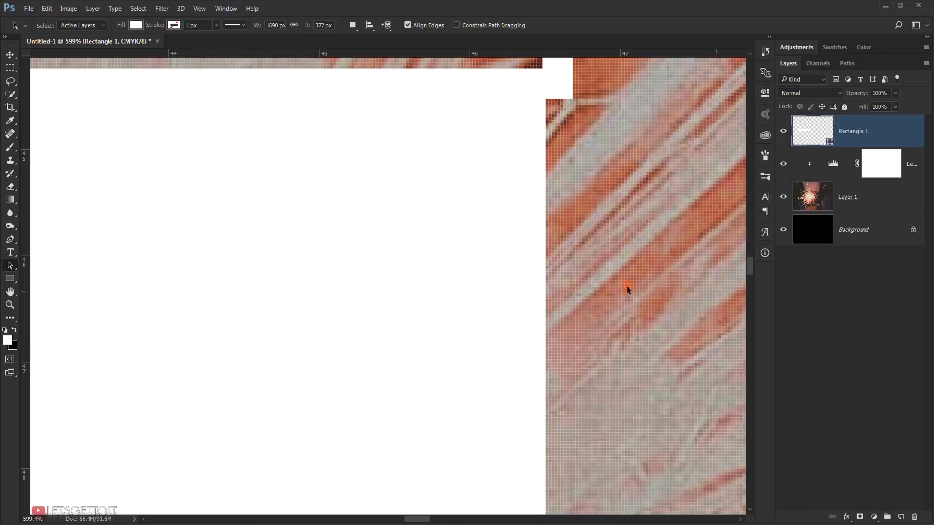
left_click(512, 273)
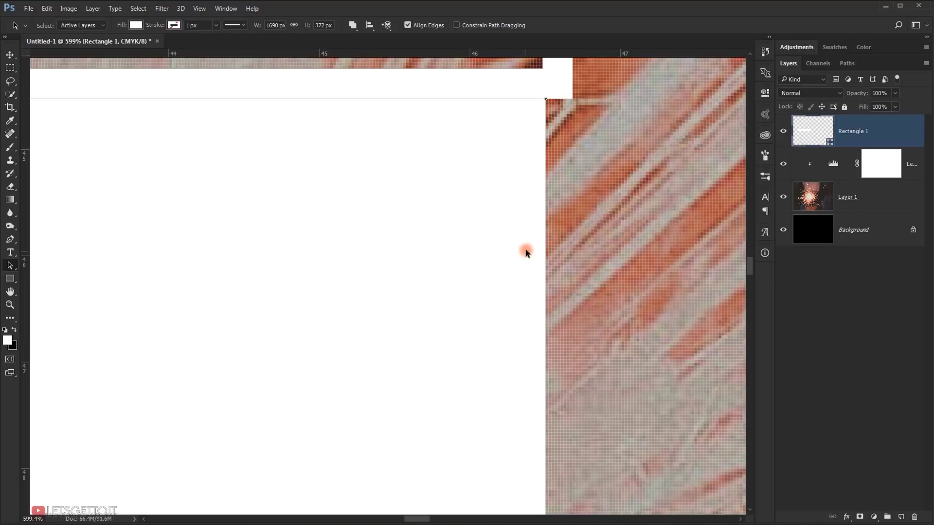
scroll(543, 234, "down", 2)
scroll(543, 234, "down", 2)
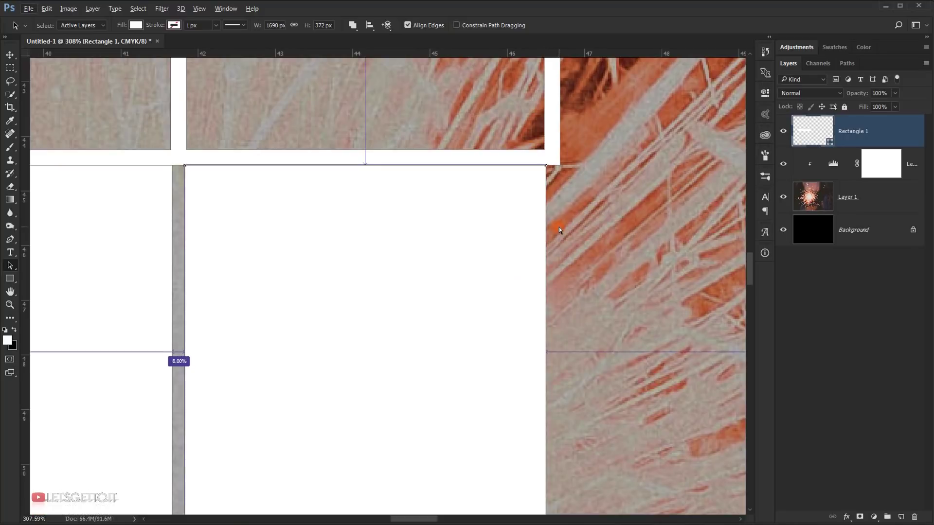
key("ctrl+t")
left_click_drag(496, 352, 561, 323)
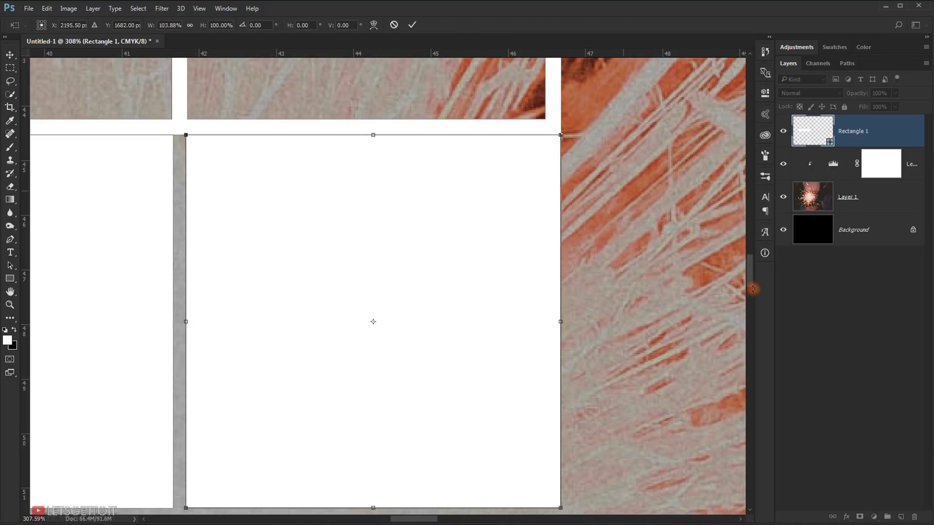
key("Return")
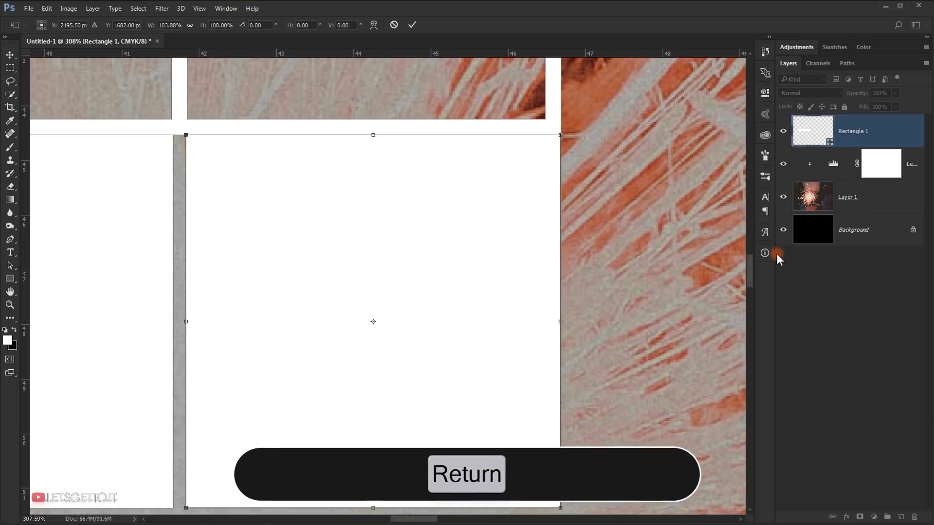
- Deselect the path and examine how the gaps between the seven squares line up with the dividers above
scroll(433, 303, "down", 15)
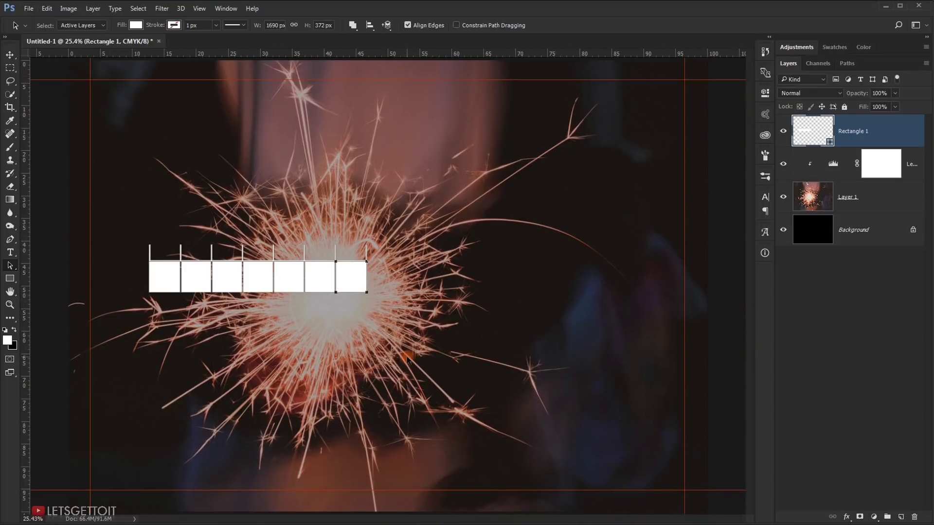
left_click(407, 357)
scroll(214, 263, "up", 6)
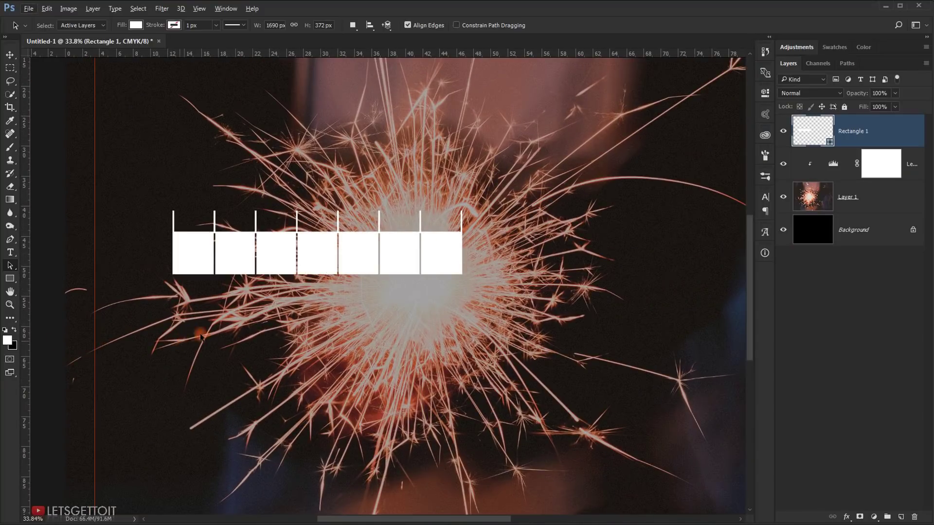
scroll(212, 257, "up", 2)
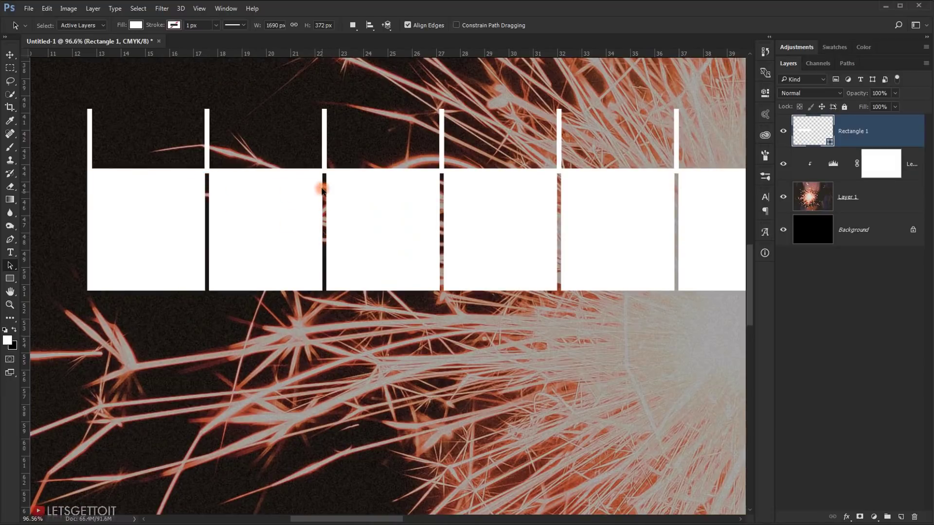
scroll(165, 314, "down", 2)
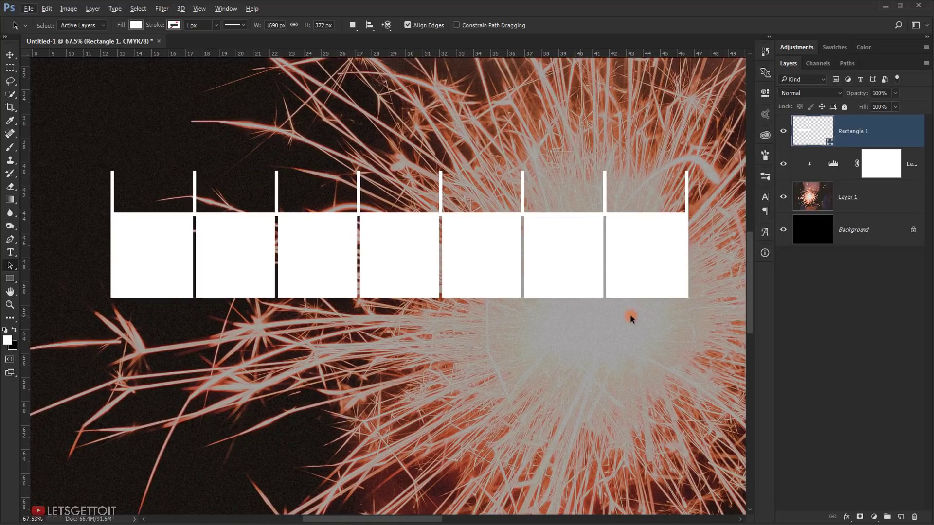
scroll(371, 356, "down", 4)
scroll(608, 345, "up", 3)
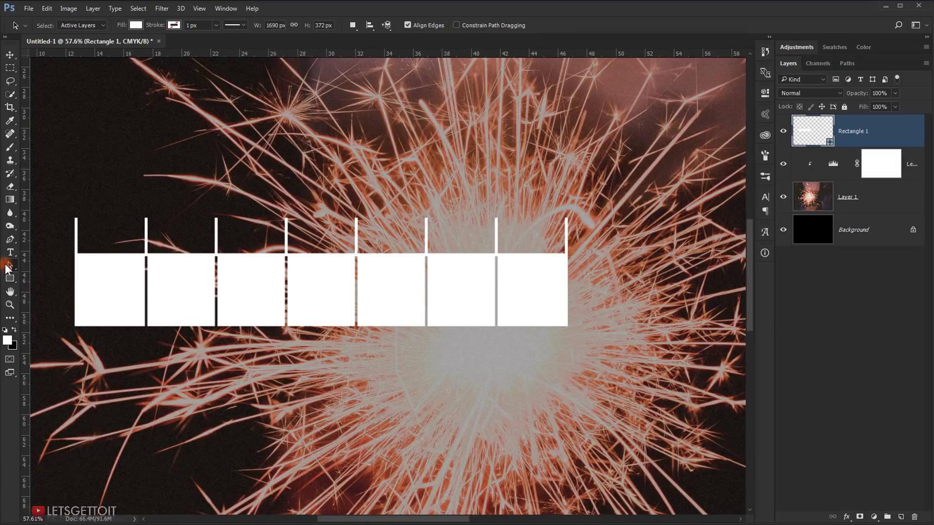
- Select all seven squares, duplicate them with a free transform, and place the copy as a second row 10 px below, at centre Y 1932 px
left_click_drag(6, 265, 603, 298)
scroll(293, 283, "down", 2)
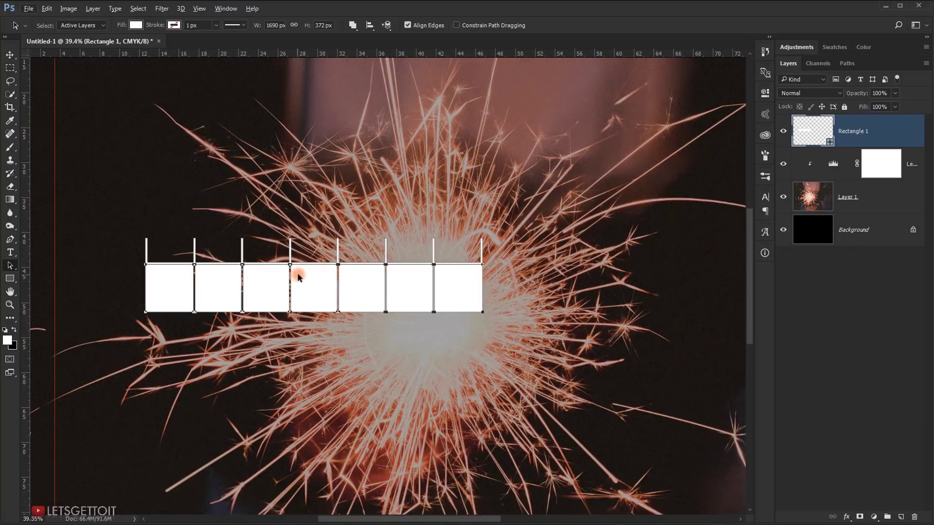
key("ctrl+alt+t")
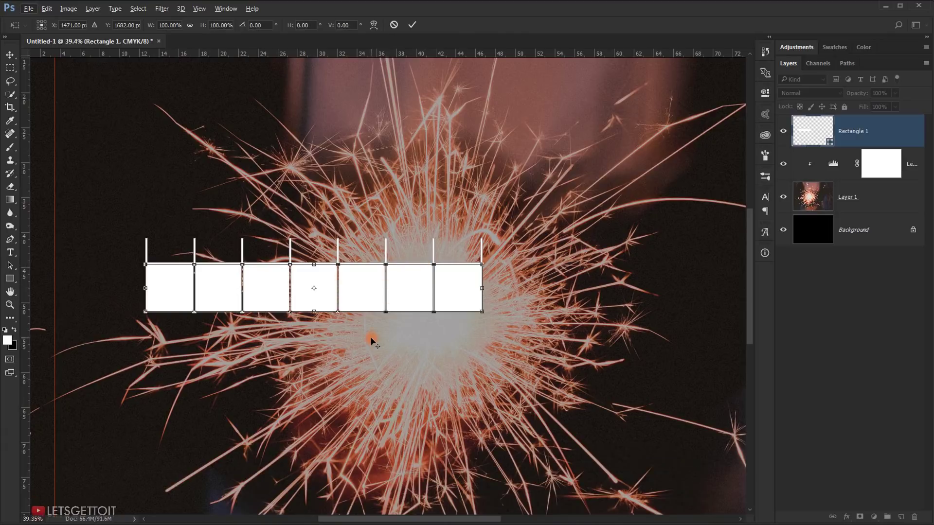
scroll(371, 336, "up", 2)
left_click_drag(319, 250, 449, 211)
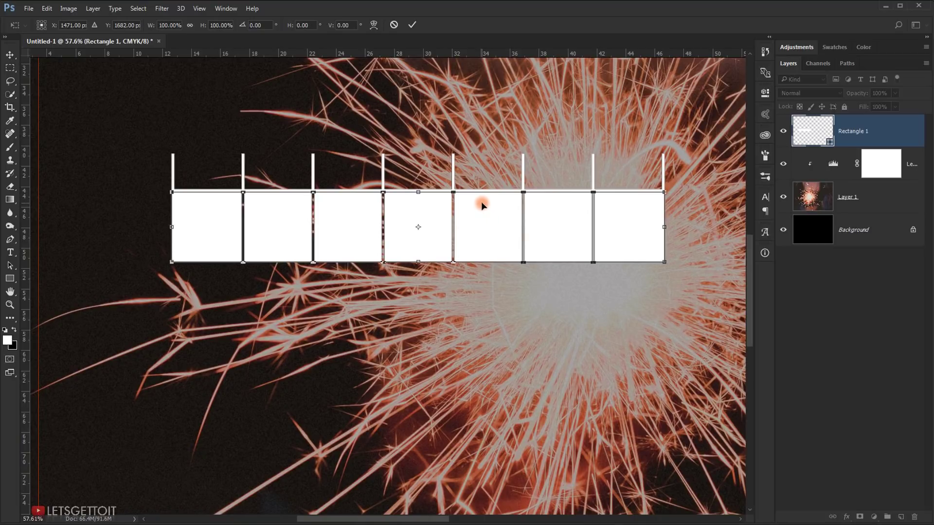
left_click_drag(481, 202, 480, 272)
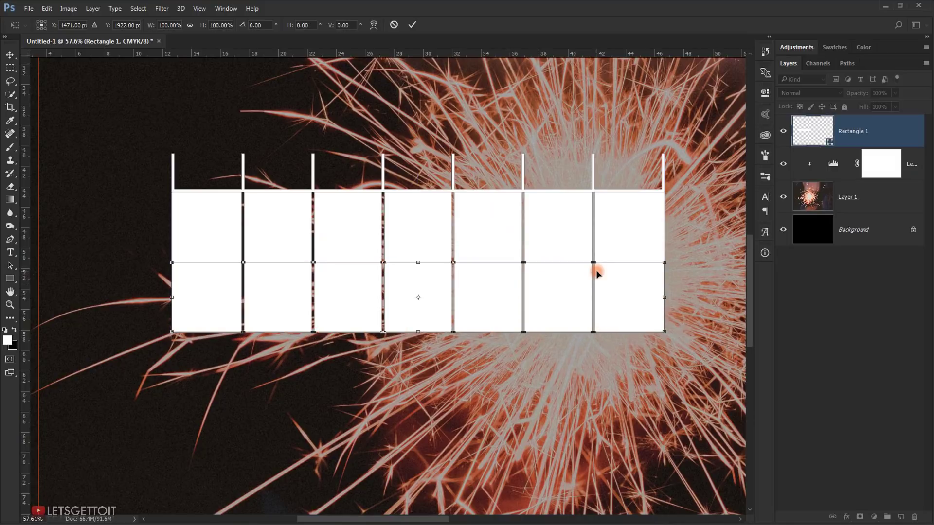
key("shift+Down")
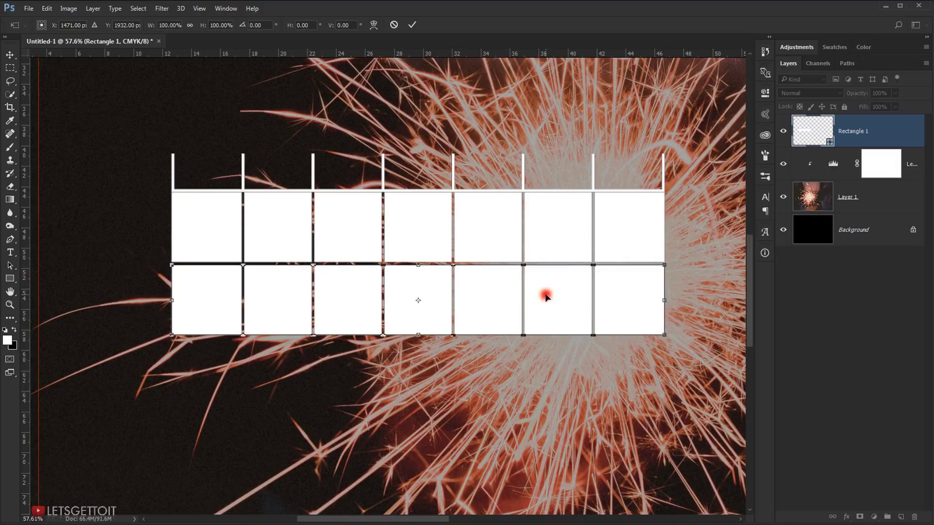
key("Return")
- Repeat the row transform with duplication until the calendar grid has six rows of squares
scroll(618, 282, "down", 1)
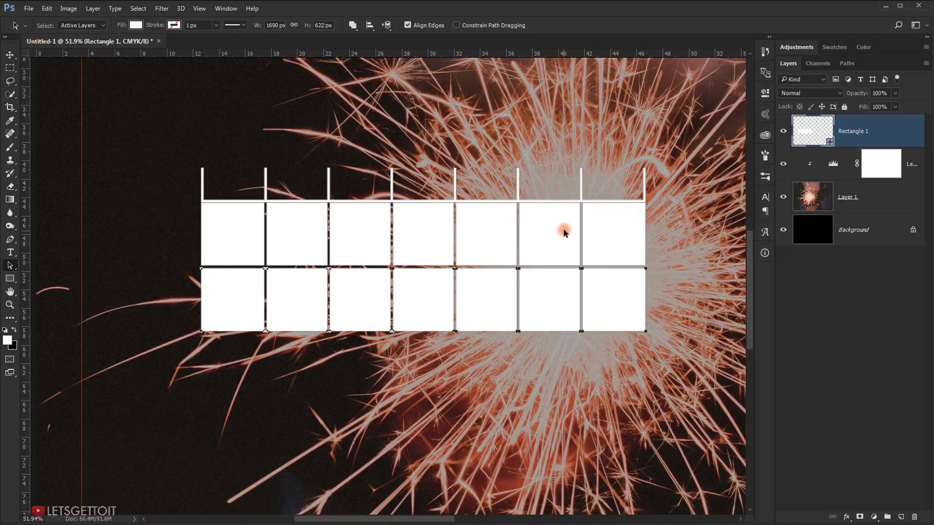
key("ctrl+alt+shift+t")
key("ctrl+alt+shift+t")
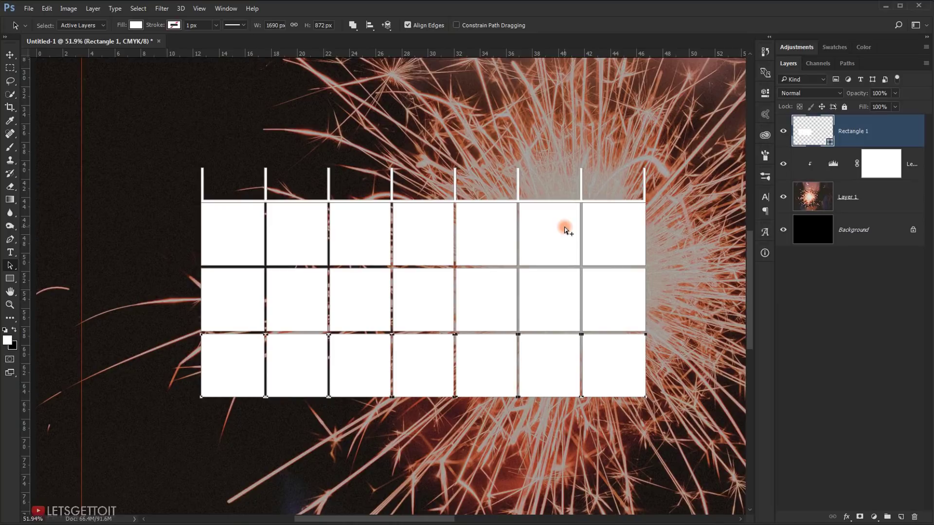
key("ctrl+alt+shift+t")
key("ctrl+alt+shift+t")
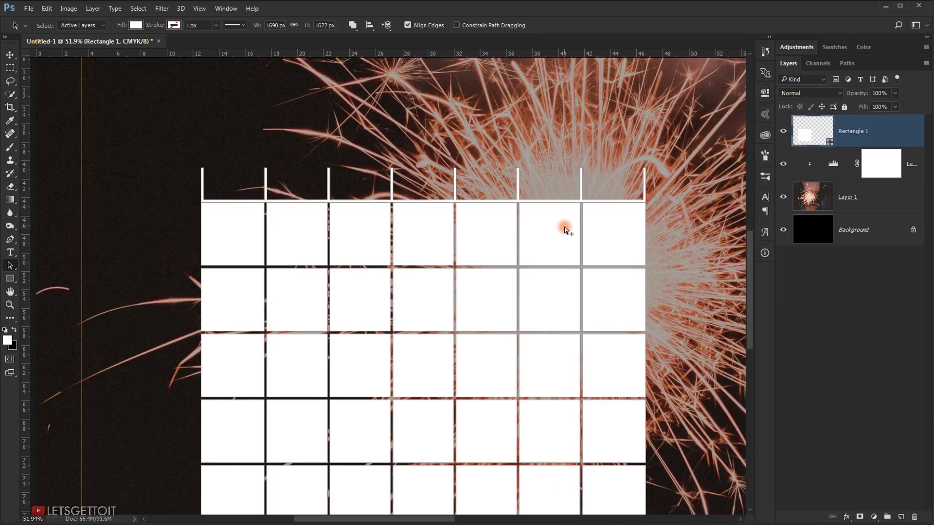
- Examine the six-row grid's proportions and placement on the page, deselecting its layer for a clear view
scroll(485, 418, "down", 9)
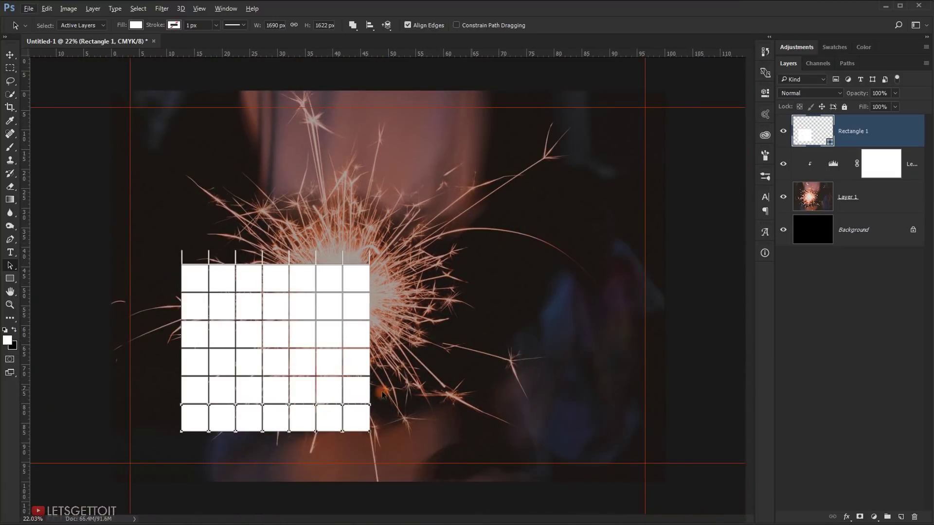
scroll(267, 445, "up", 2)
scroll(238, 296, "up", 2)
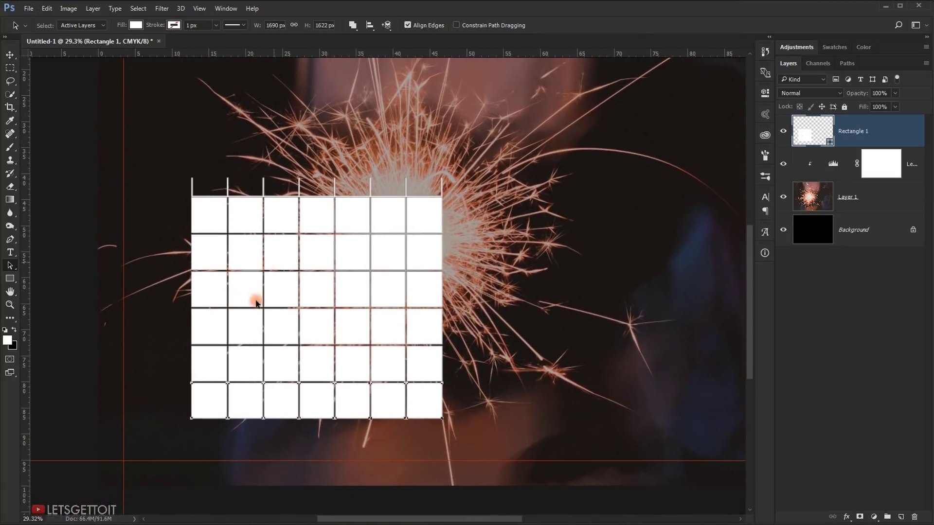
scroll(254, 341, "up", 5)
scroll(248, 342, "down", 7)
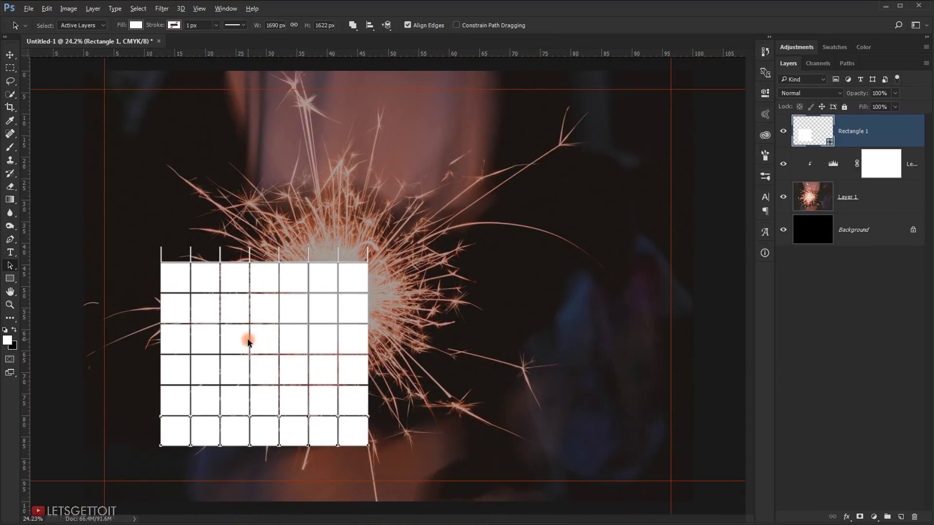
scroll(174, 293, "up", 5)
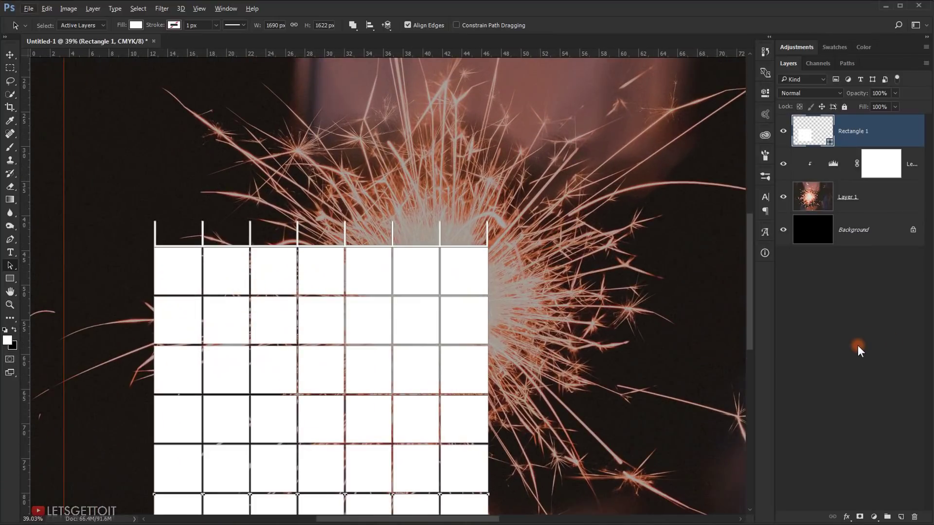
left_click(856, 345)
scroll(558, 335, "down", 3)
left_click_drag(223, 225, 540, 497)
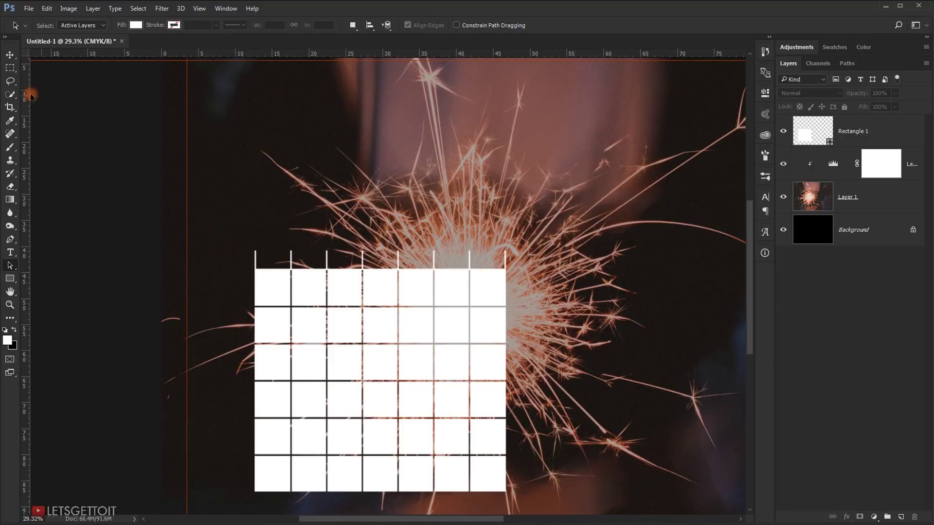
- Merge the shape components of the Rectangle 1 layer, accept the conversion to a regular path, and deselect the layer
left_click(10, 278)
left_click(306, 25)
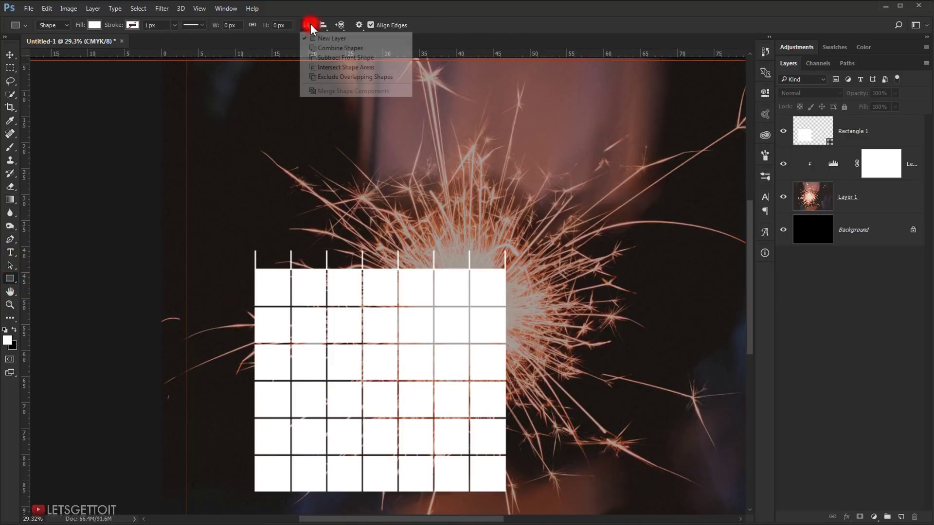
left_click(811, 130)
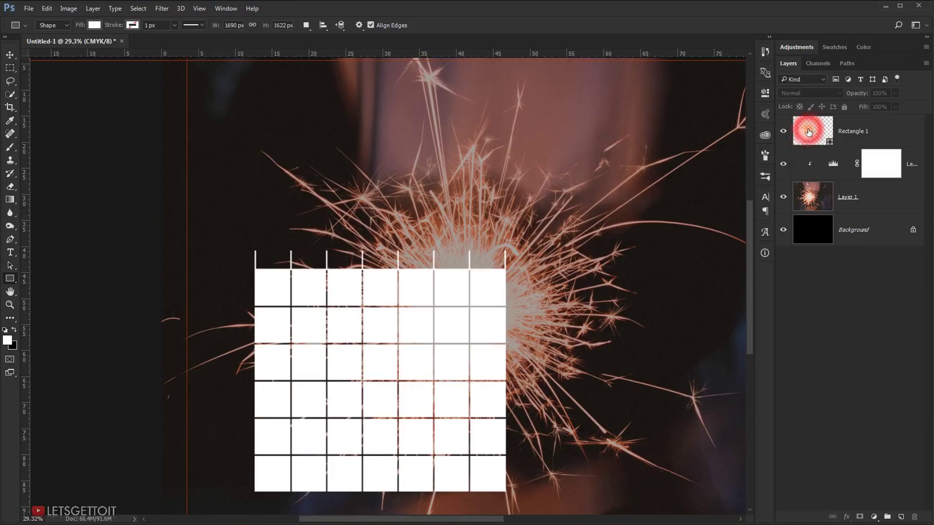
left_click(811, 130)
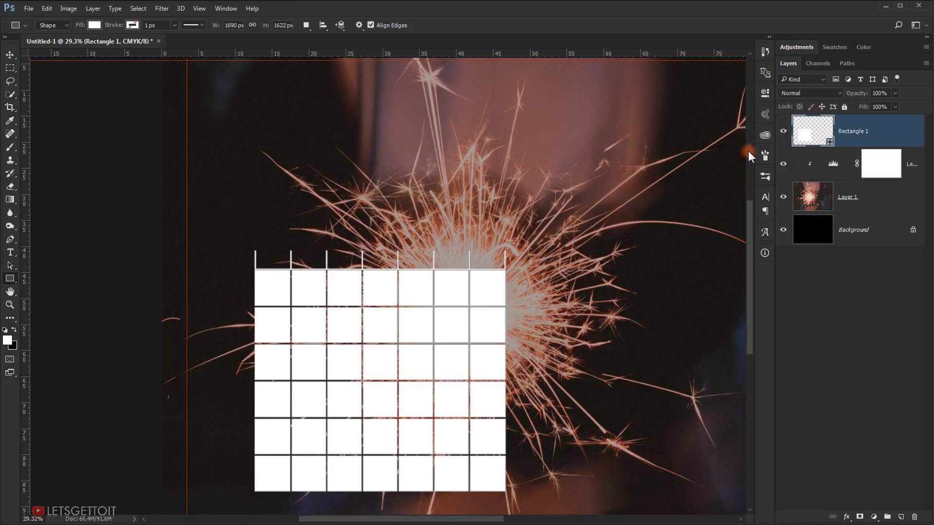
left_click(307, 25)
left_click(327, 89)
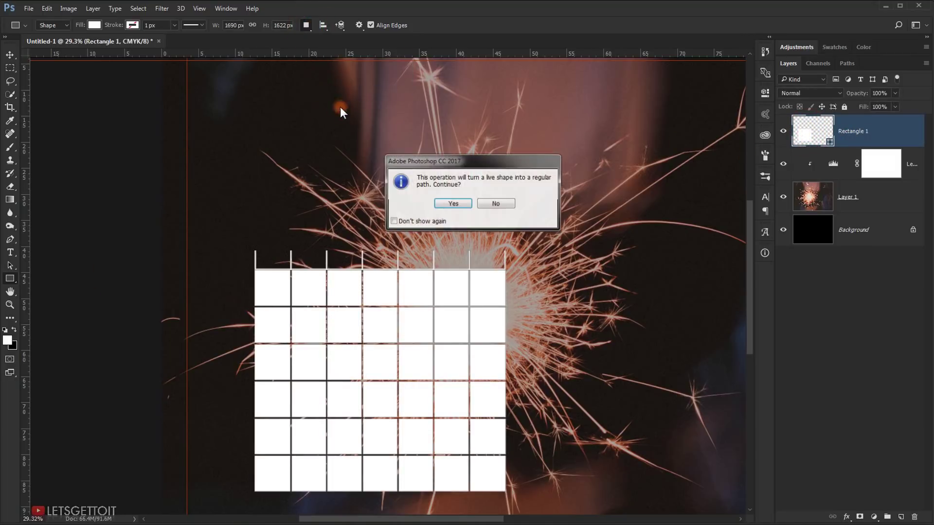
left_click(451, 203)
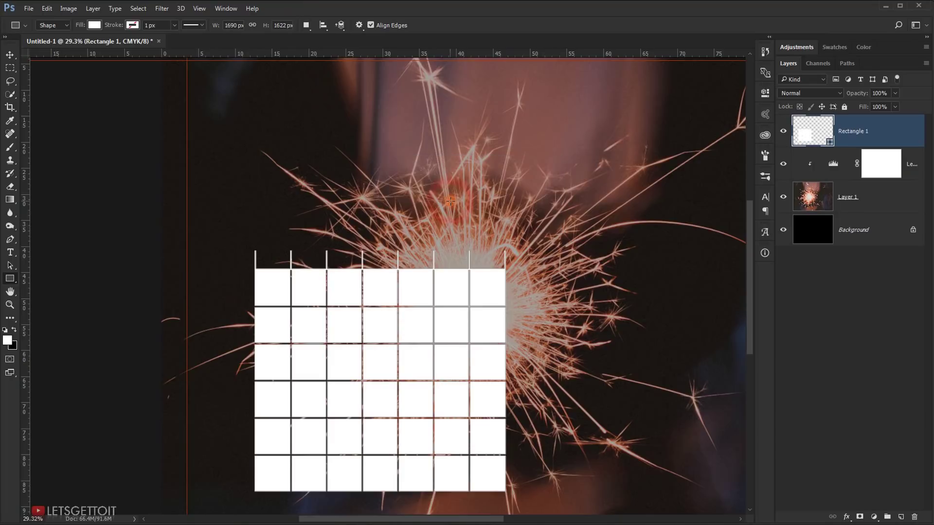
left_click(830, 298)
- Inspect the merged grid up close and compare the page with the Rectangle 1 layer hidden and shown
scroll(375, 313, "up", 5)
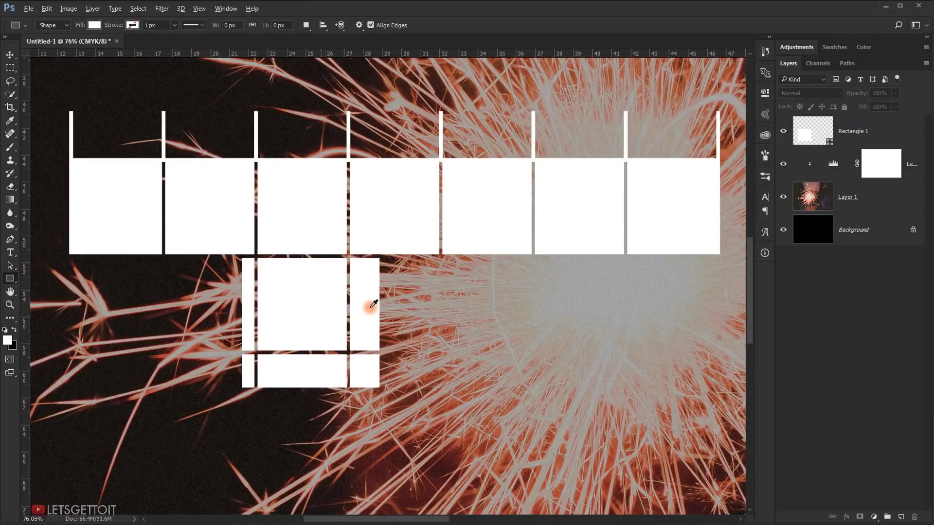
scroll(374, 304, "down", 5)
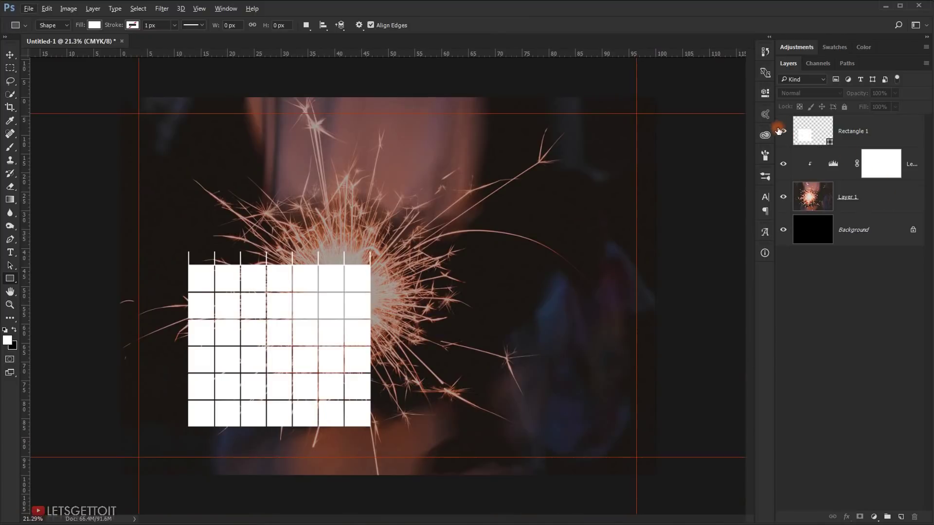
left_click(781, 132)
left_click(783, 132)
left_click(785, 134)
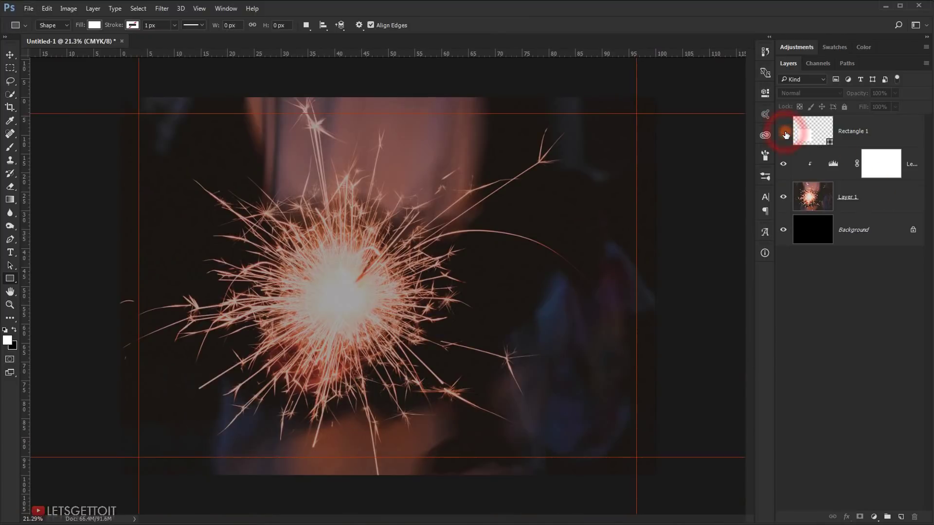
left_click(784, 133)
scroll(188, 381, "up", 3)
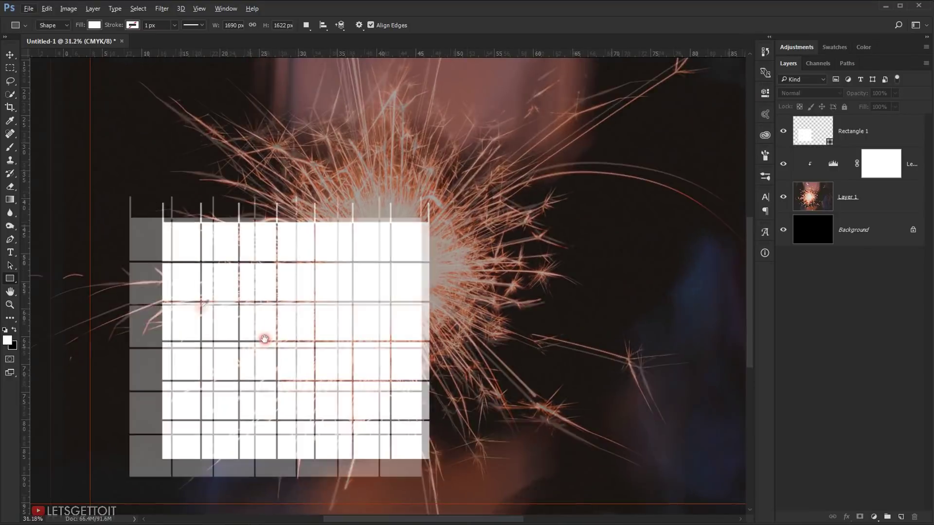
- Examine the header dividers and upper rows of the merged calendar grid up close
scroll(204, 304, "up", 1)
left_click_drag(227, 290, 283, 307)
scroll(197, 224, "up", 4)
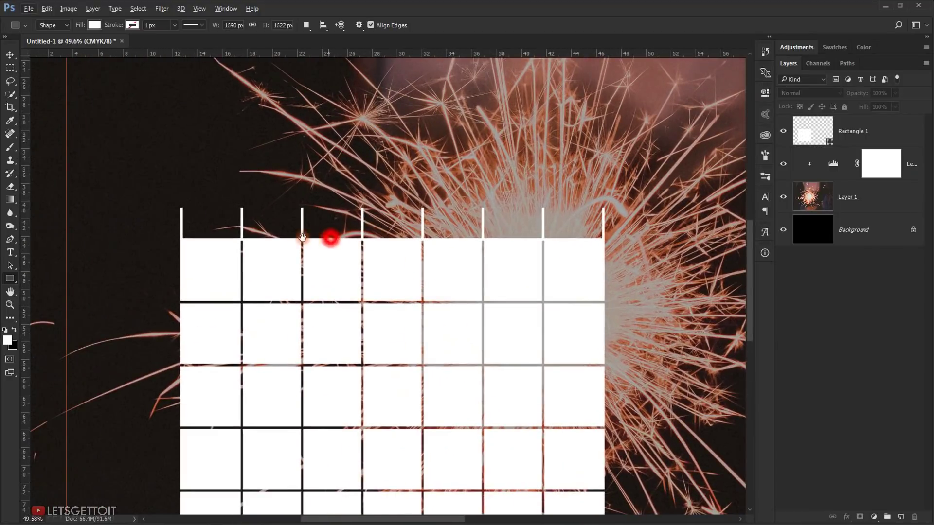
left_click_drag(302, 238, 272, 238)
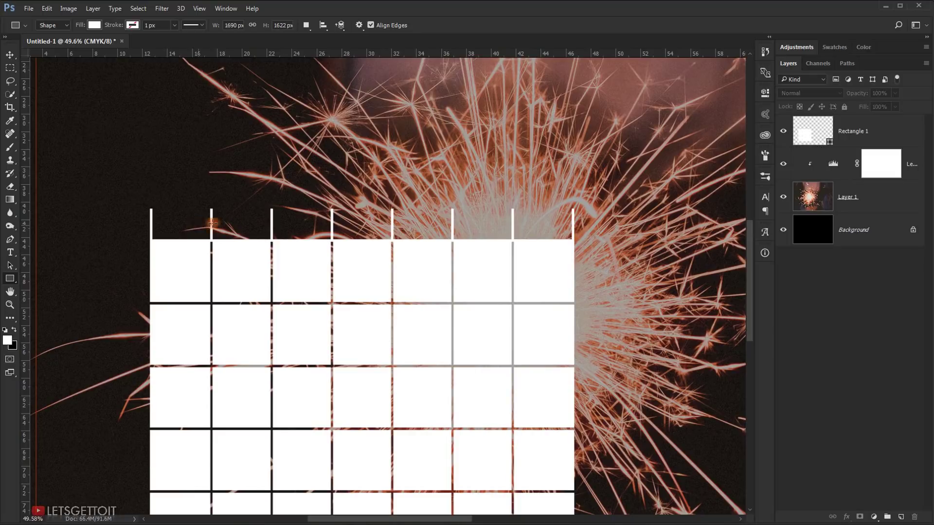
left_click_drag(751, 228, 751, 249)
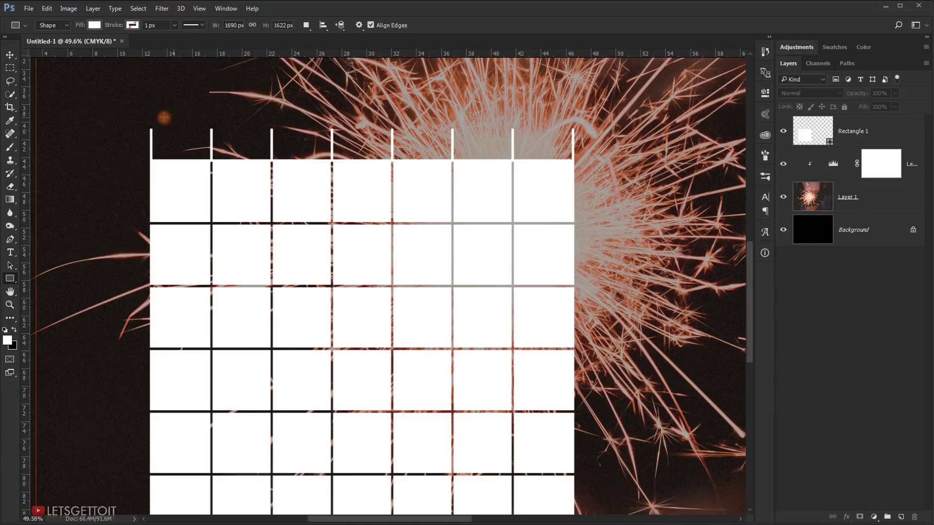
left_click(812, 130)
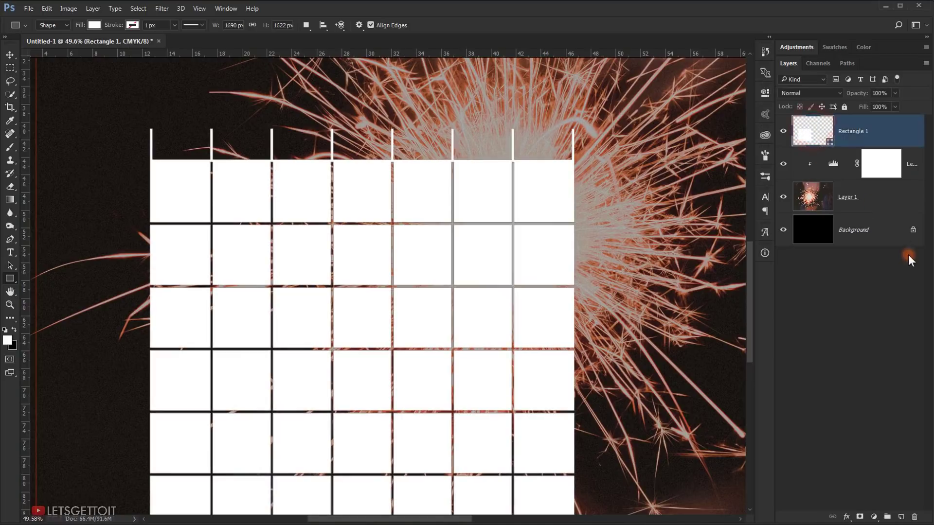
left_click(886, 272)
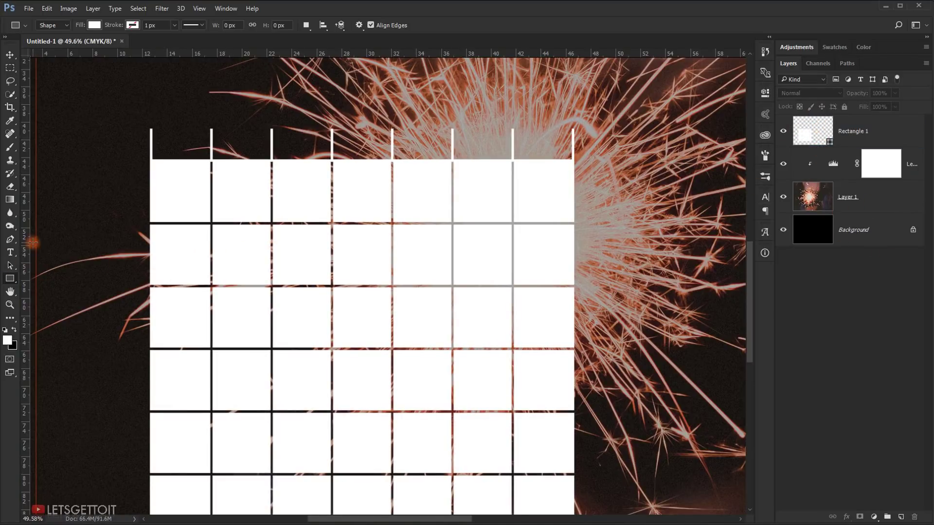
- Rename the Rectangle 1 layer as Calendar Box and deselect it
left_click(12, 252)
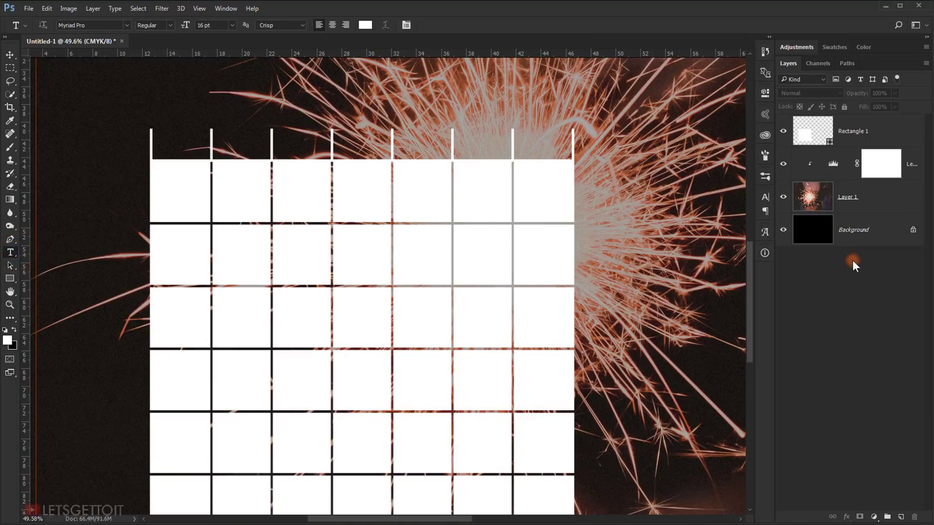
left_click(858, 131)
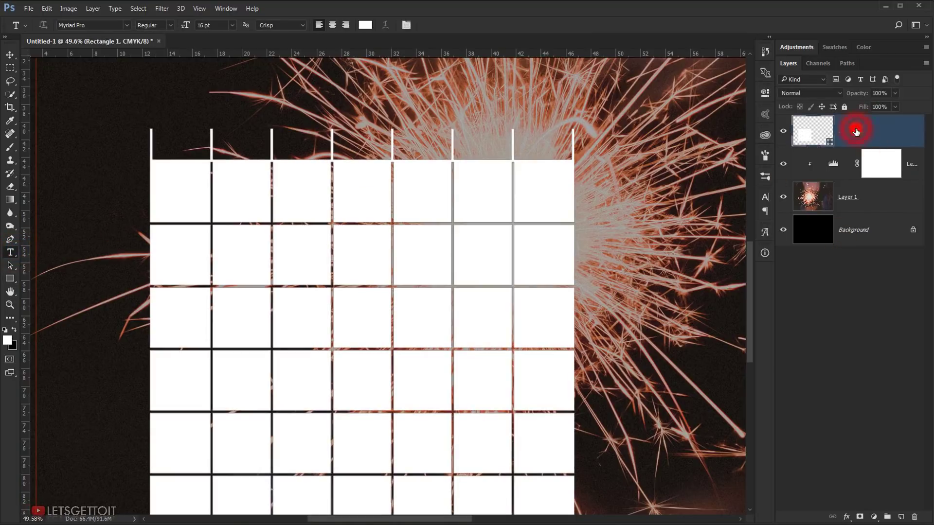
double_click(855, 131)
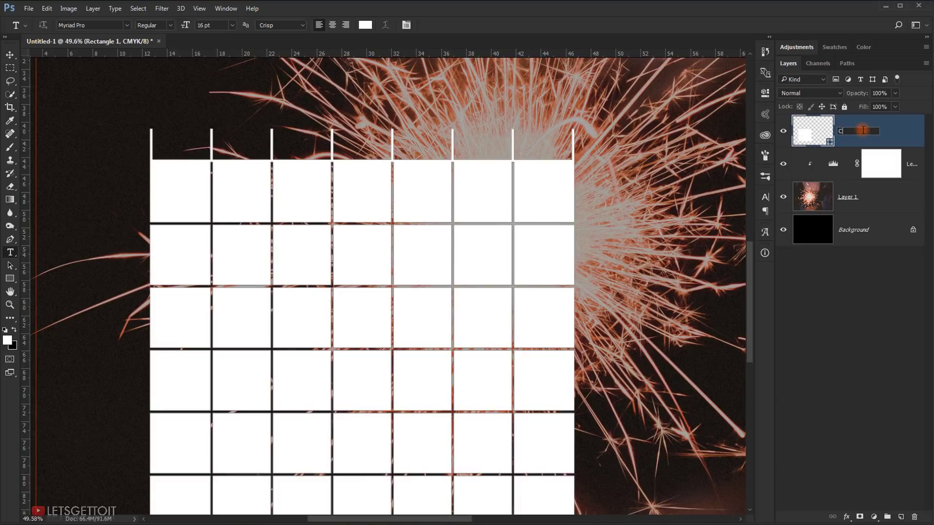
type("Calendar Box")
key("Return")
left_click(893, 311)
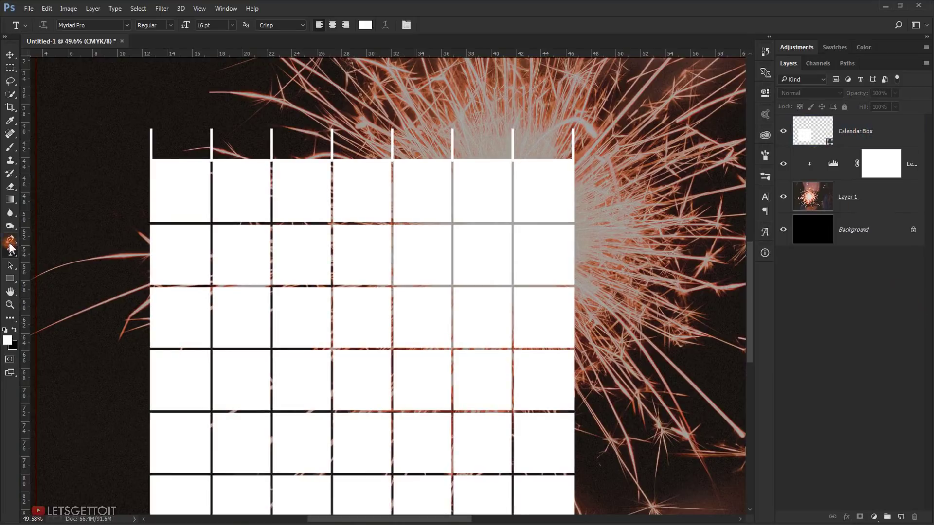
- Lower the Calendar Box layer's opacity to 30% and deselect the layer
left_click_drag(320, 197, 333, 265)
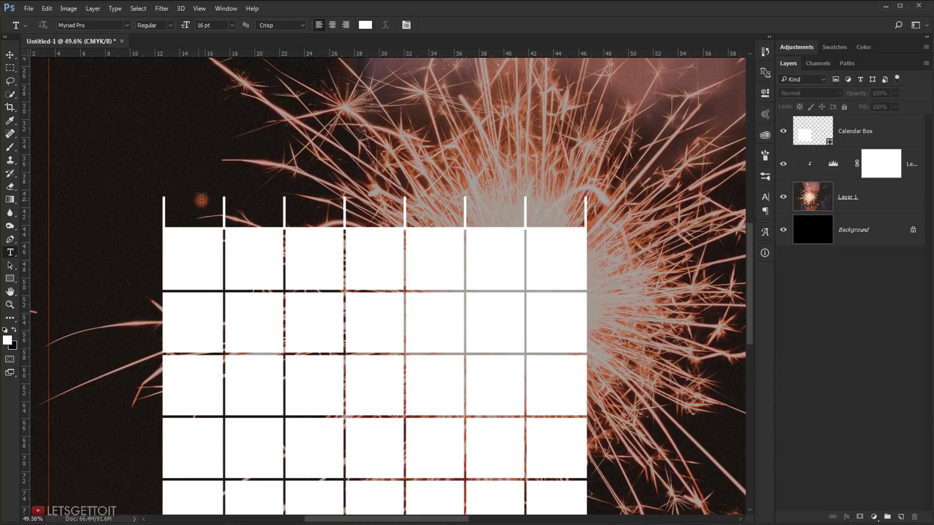
left_click(866, 138)
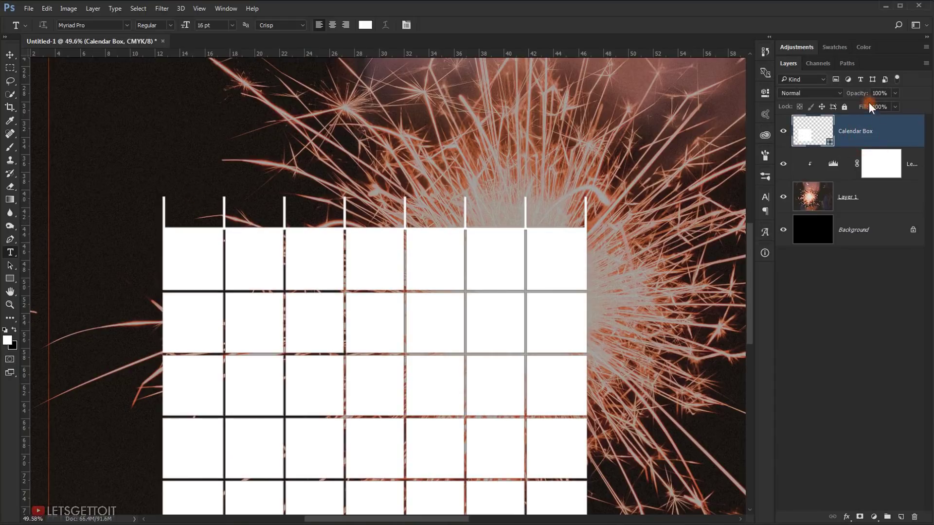
left_click_drag(885, 93, 842, 93)
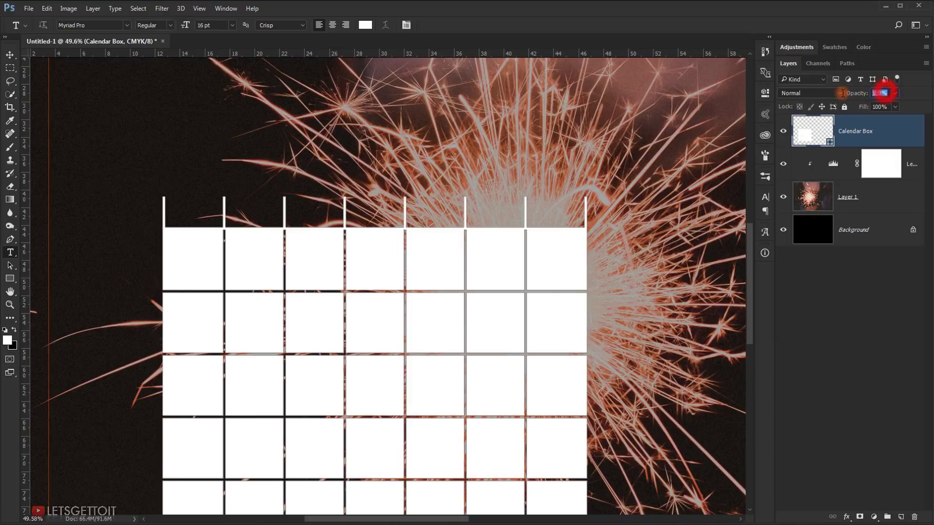
type("30")
key("Return")
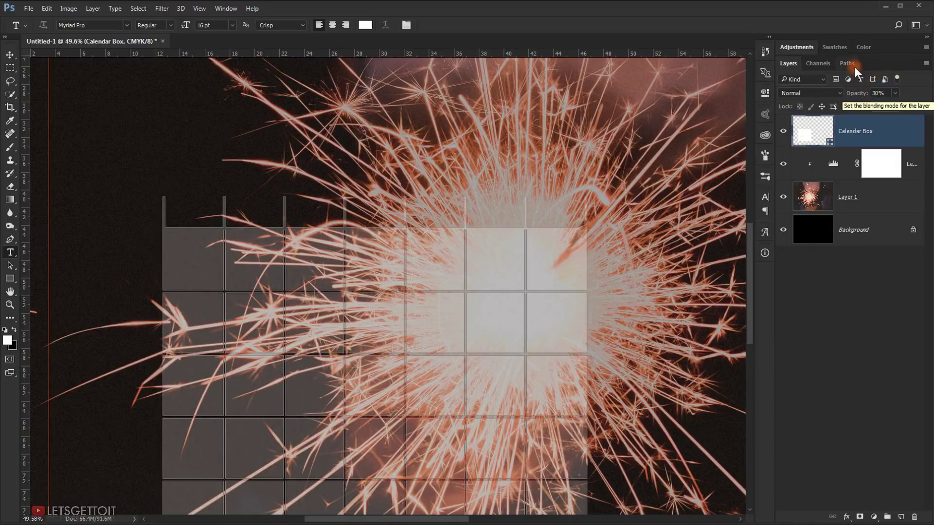
left_click(857, 410)
- Start a new point text just above the header of the grid's first column
left_click_drag(408, 348, 333, 293)
scroll(270, 235, "down", 5)
scroll(225, 293, "up", 3)
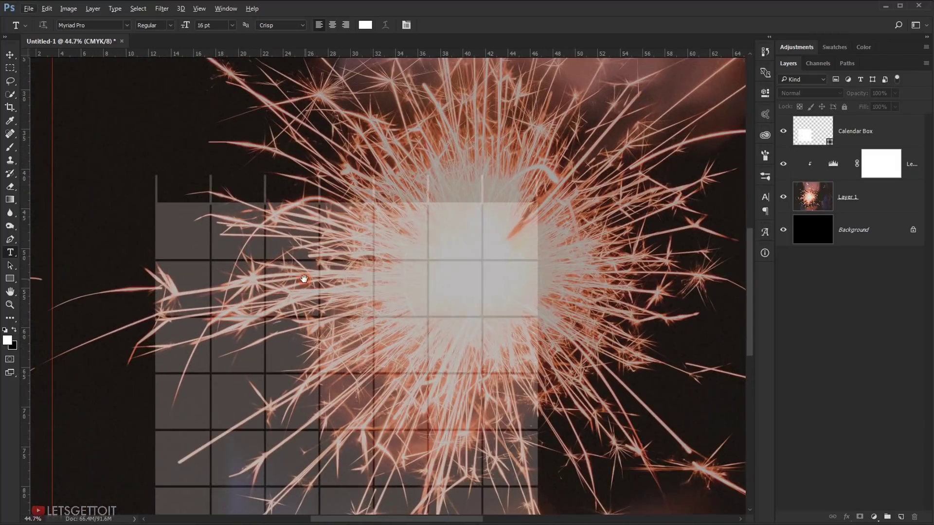
scroll(161, 294, "up", 1)
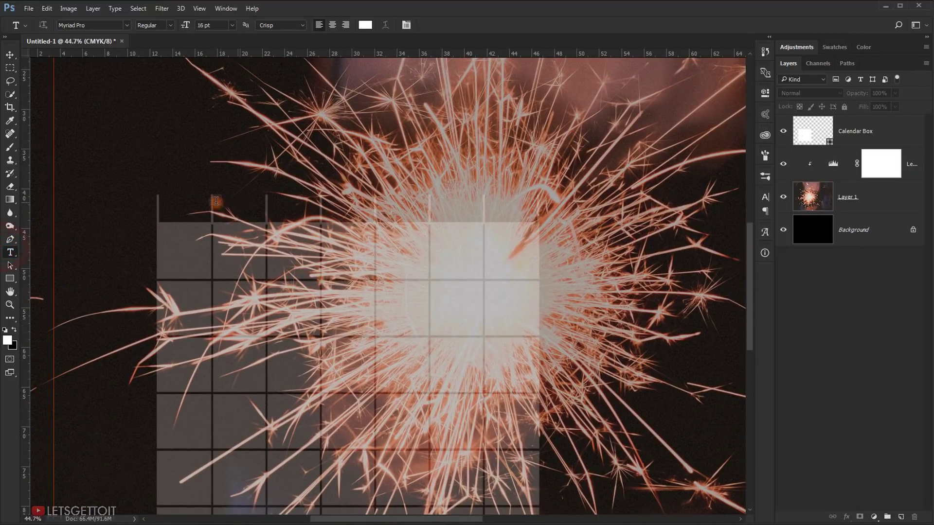
scroll(168, 199, "up", 2)
left_click(173, 186)
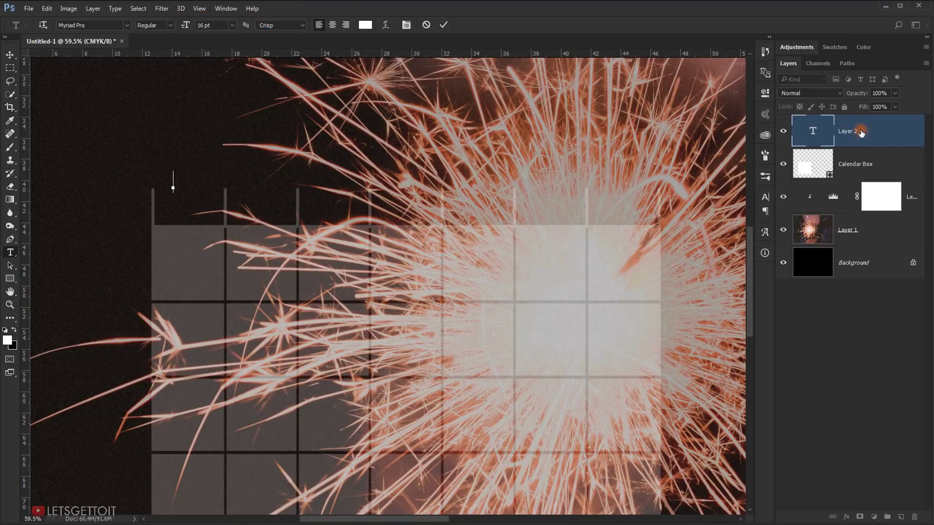
left_click(765, 195)
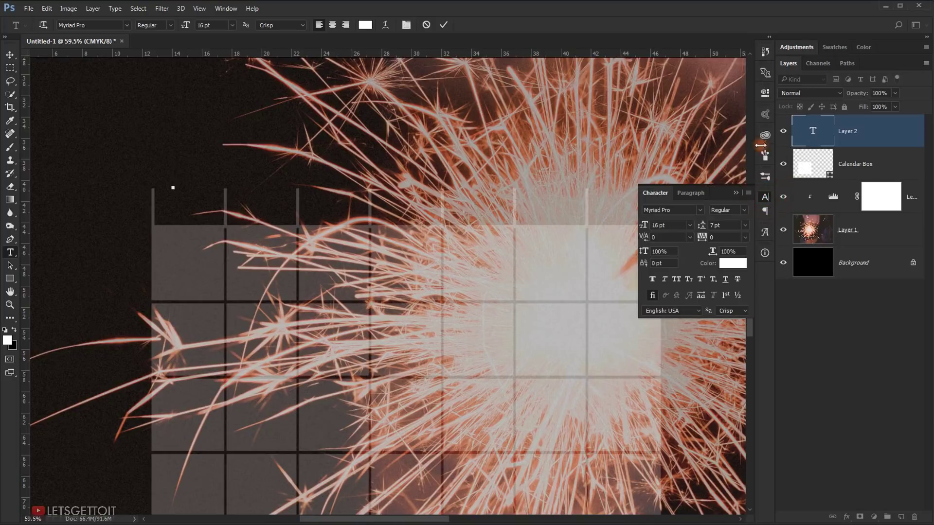
left_click(688, 238)
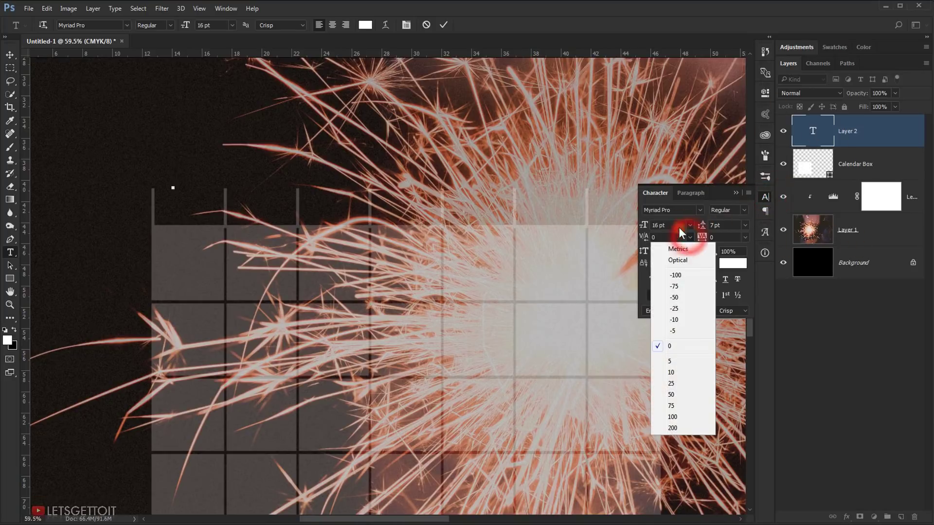
left_click(687, 262)
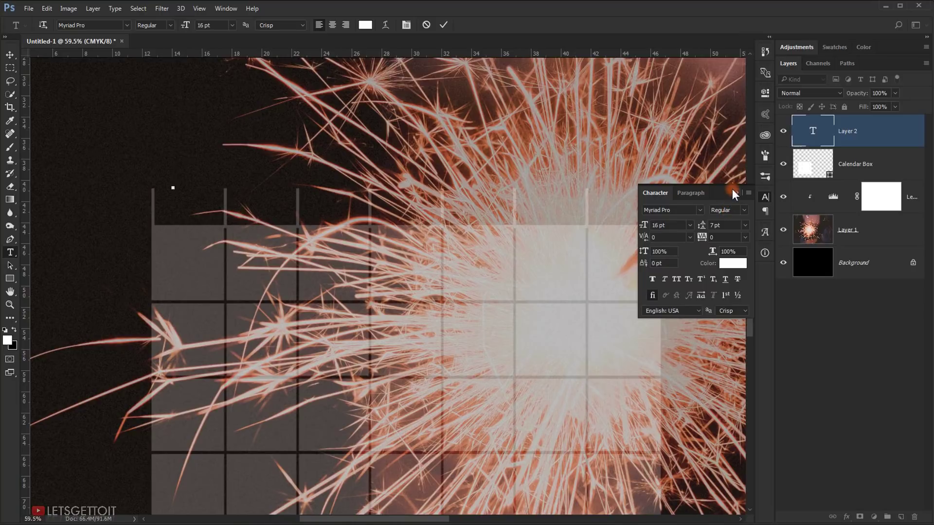
left_click(735, 193)
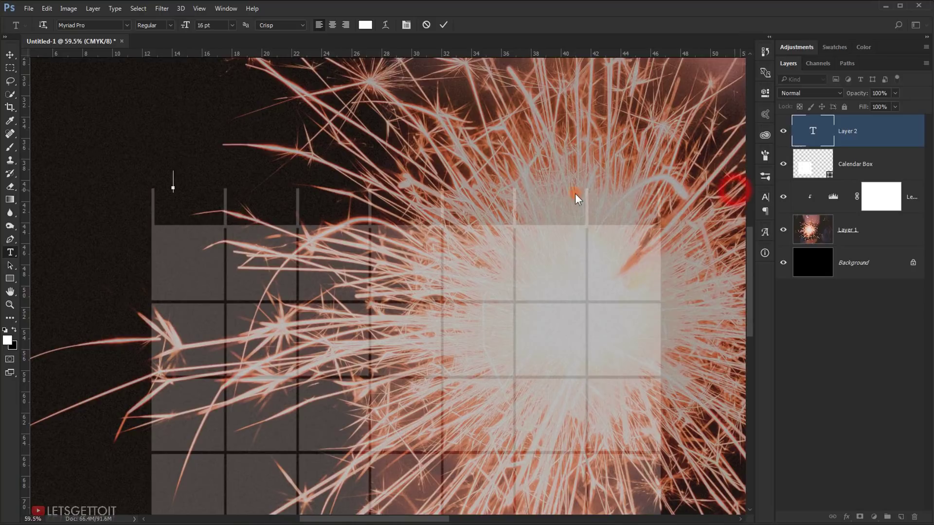
- Enter the weekday label "Mo" and enlarge its font size to about 29 pt
double_click(821, 132)
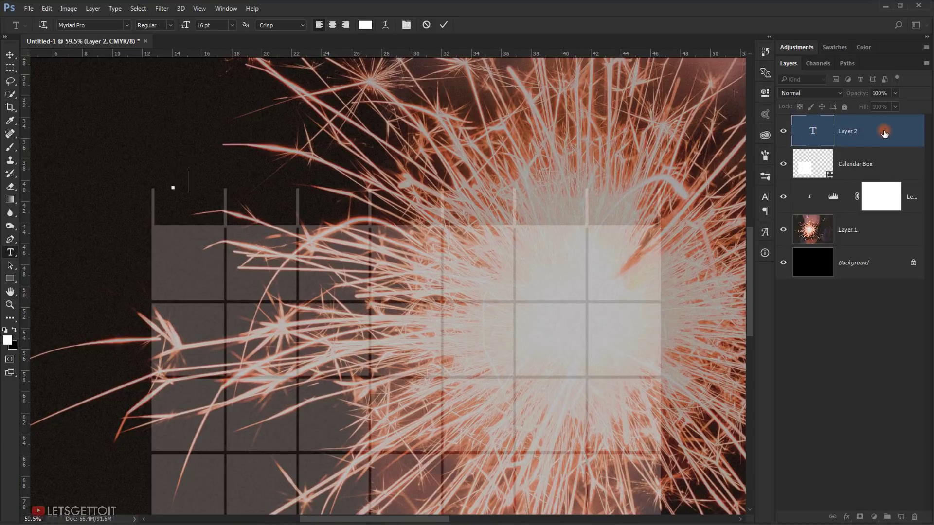
type("Mo")
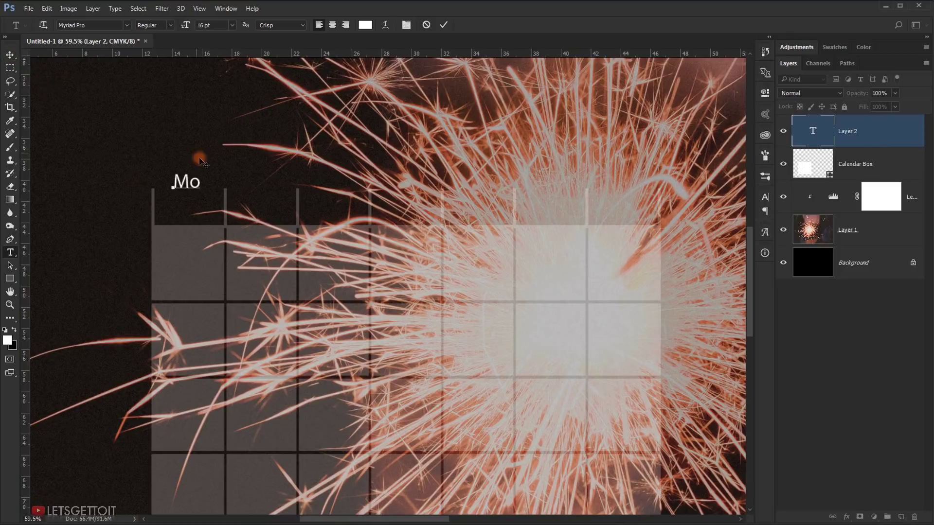
double_click(194, 182)
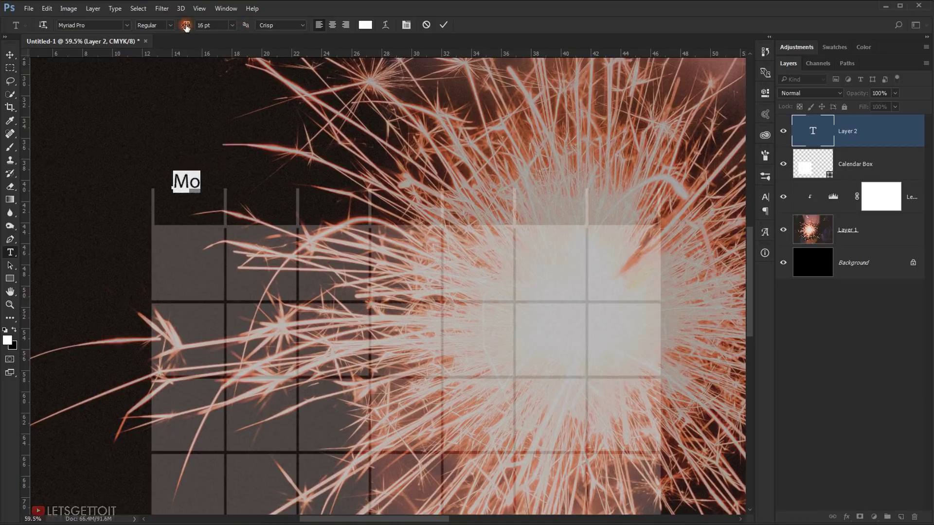
left_click_drag(186, 27, 193, 27)
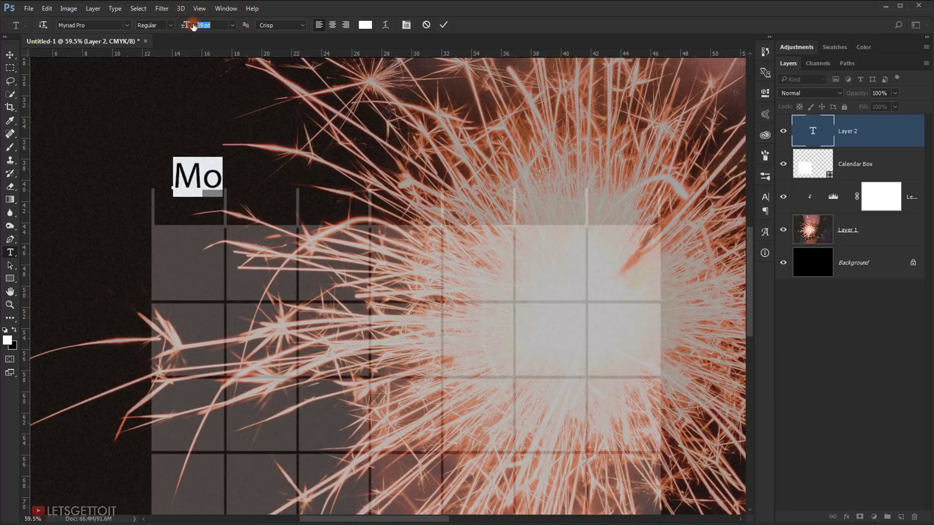
left_click(9, 55)
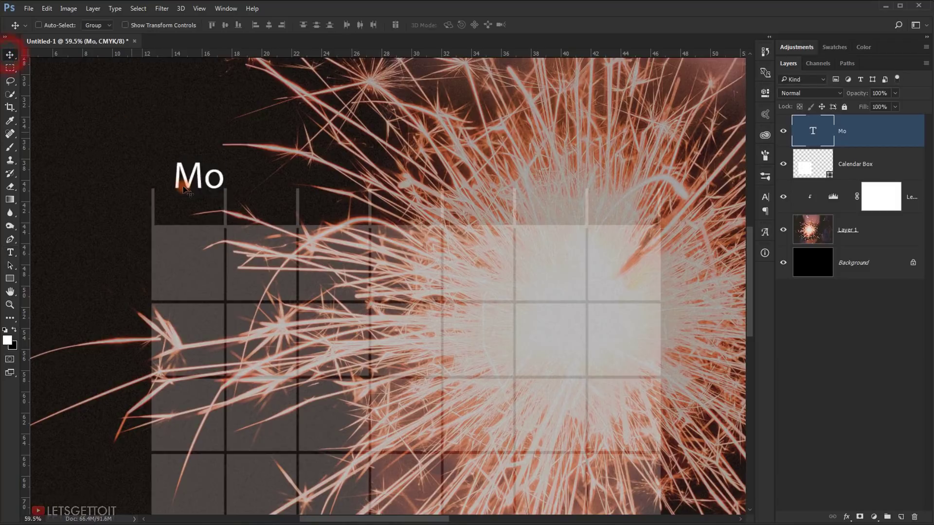
- Position the "Mo" label between the first column's header dividers and scale it up proportionally to about 118%
left_click_drag(191, 181, 183, 194)
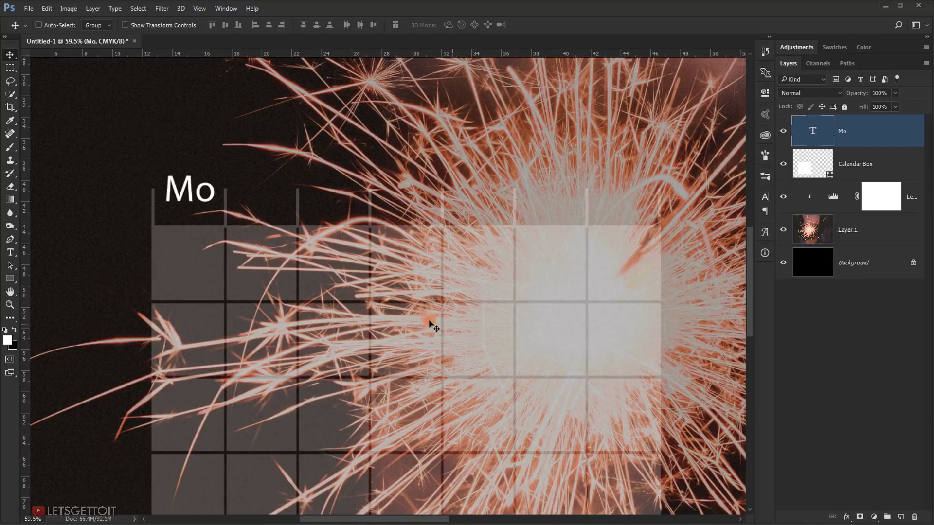
key("ctrl+t")
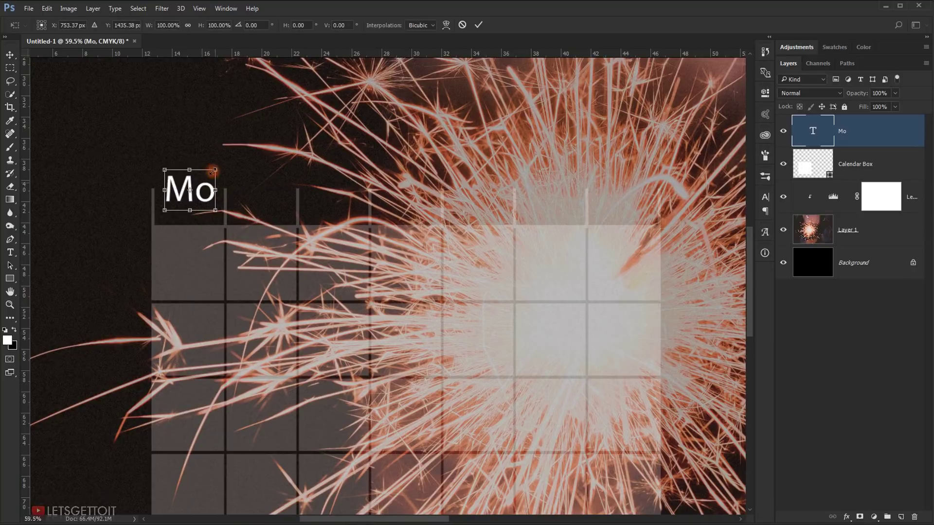
left_click_drag(217, 167, 210, 204)
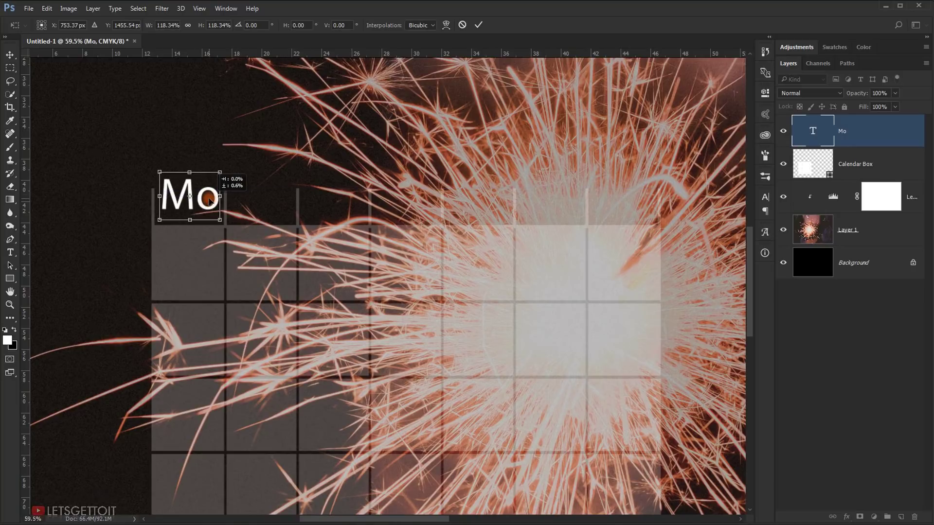
key("Return")
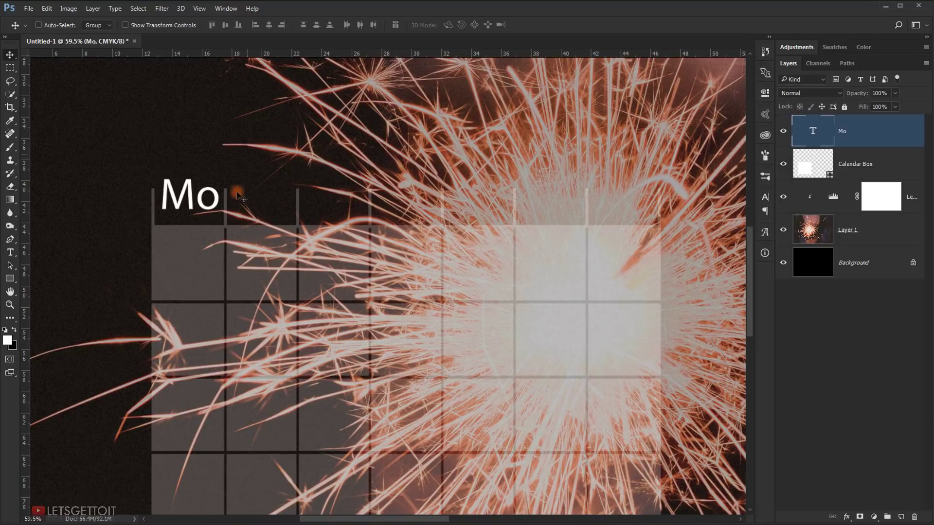
- Duplicate the "Mo" label sideways into the header of the second column
scroll(238, 195, "down", 3)
left_click_drag(209, 205, 211, 230)
scroll(284, 227, "up", 3)
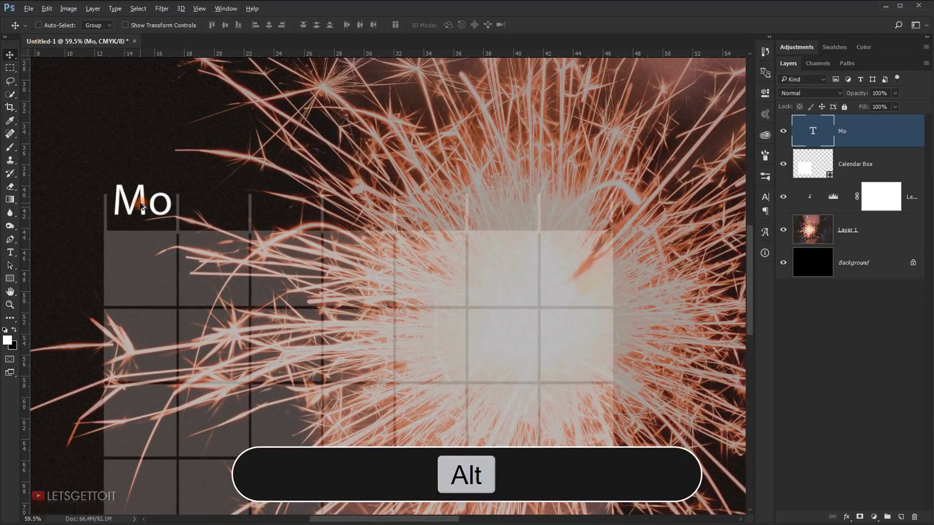
left_click_drag(139, 210, 237, 205)
scroll(246, 202, "up", 1)
- Replace the text of the duplicated label with "Tu" and commit it
left_click(810, 130)
double_click(809, 130)
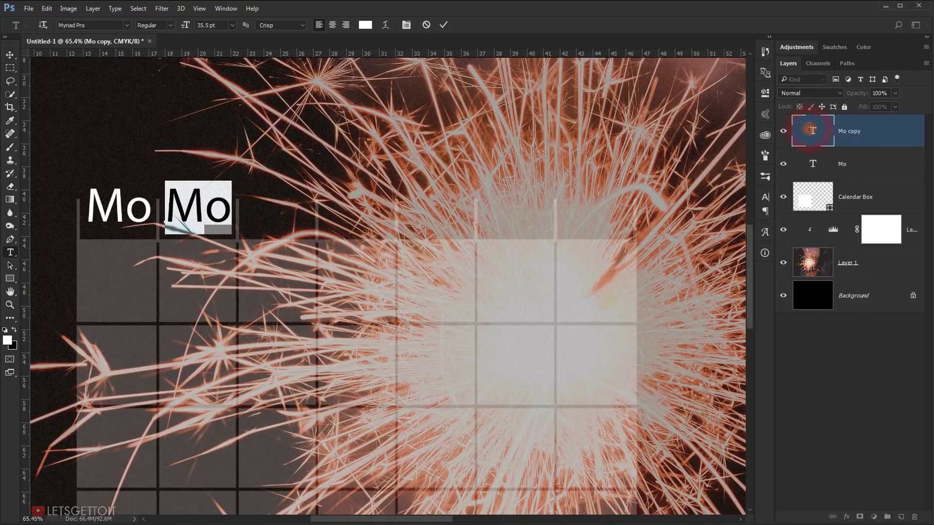
type("Tu")
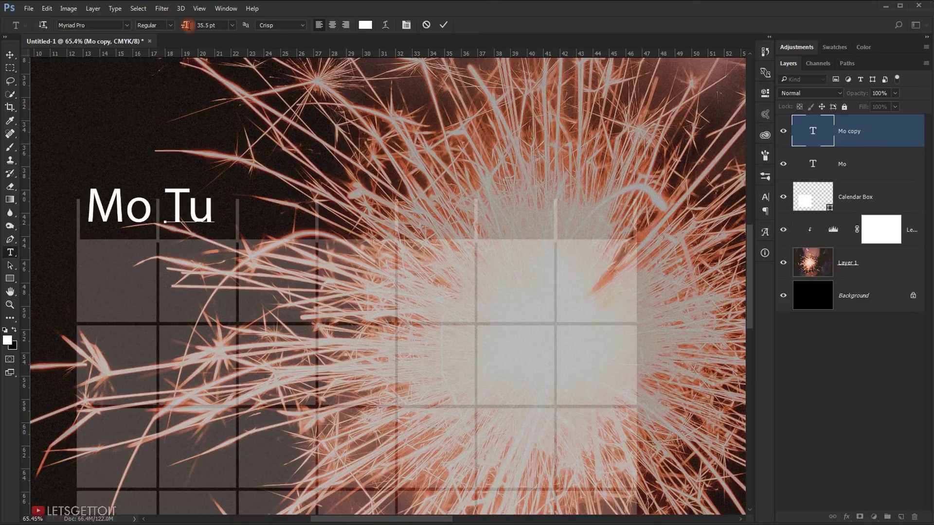
left_click(10, 55)
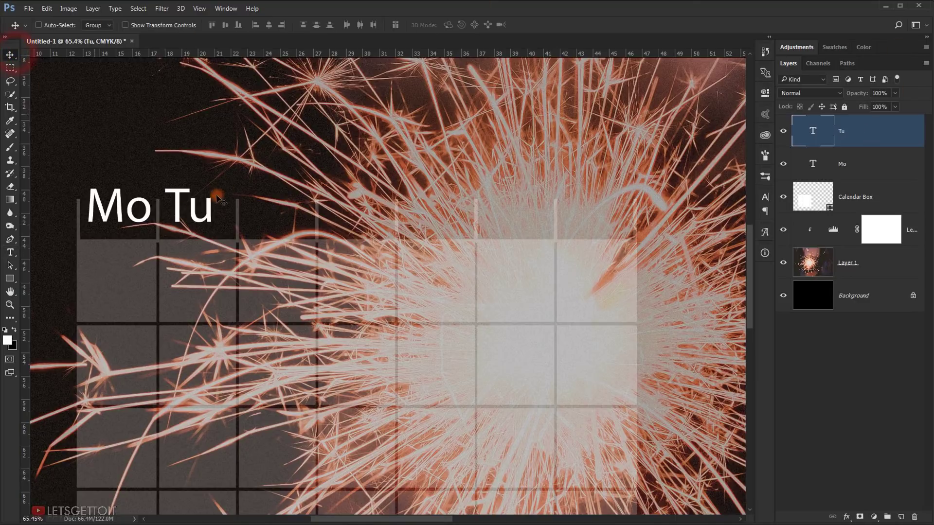
- Move the "Tu" label sideways to sit roughly midway between the second column's header dividers
left_click_drag(177, 210, 271, 201)
scroll(189, 222, "up", 2)
scroll(189, 223, "down", 2)
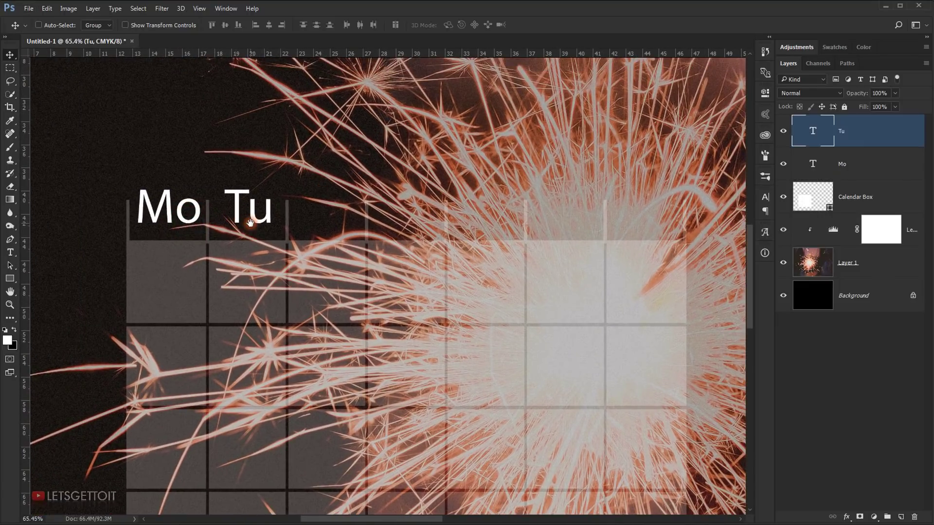
- Make a rectangular selection of about 4.7% by 6.4% around the first column's header area and center the "Mo" label horizontally within it
left_click(11, 69)
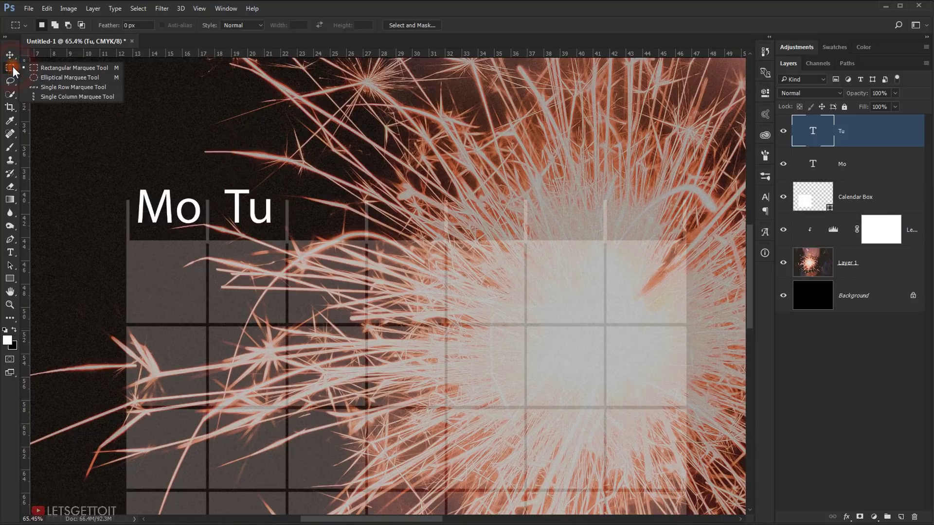
left_click(50, 70)
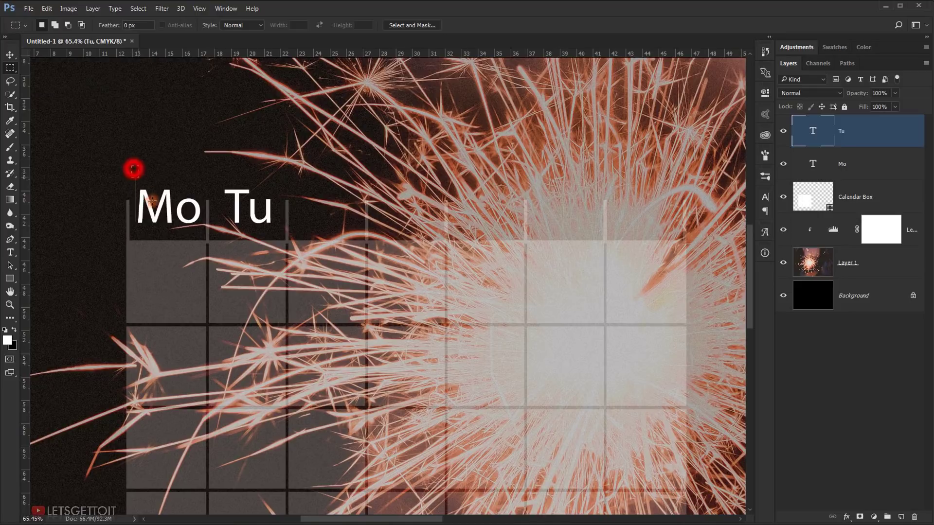
left_click_drag(166, 232, 204, 240)
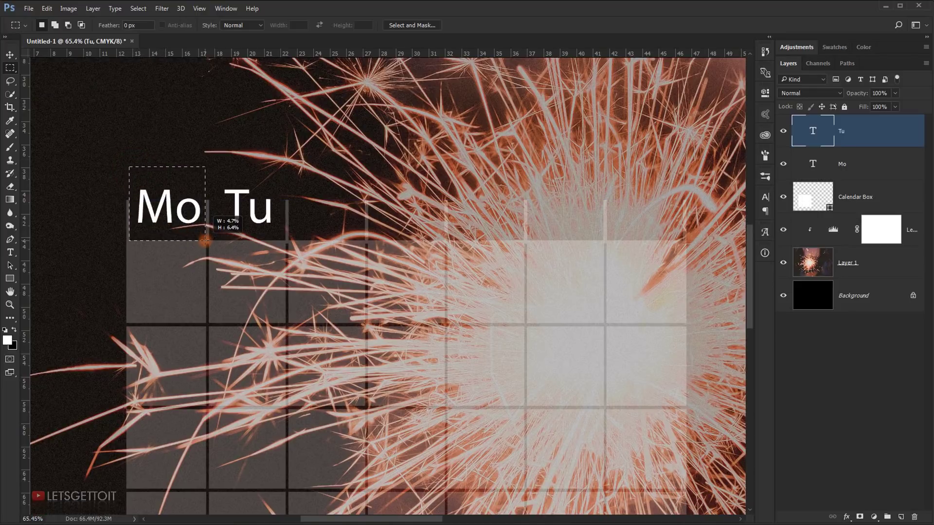
left_click(810, 165)
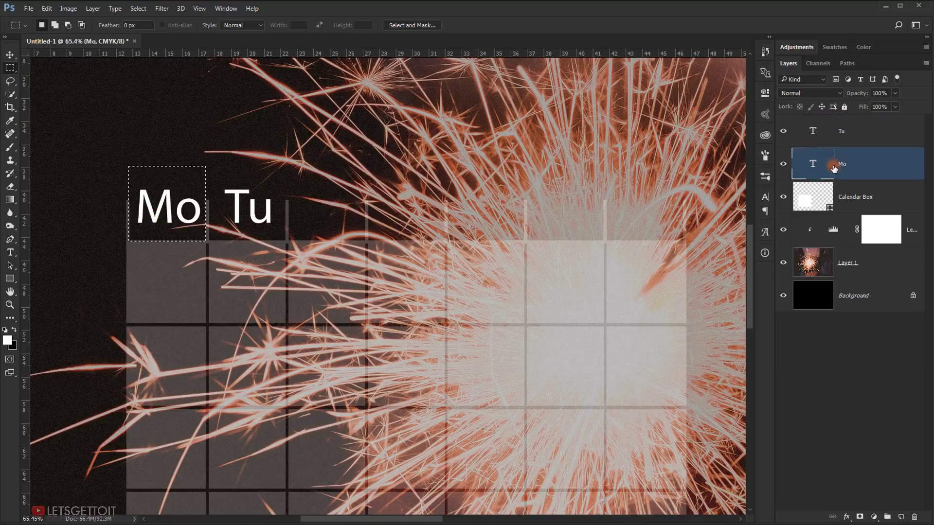
left_click(9, 55)
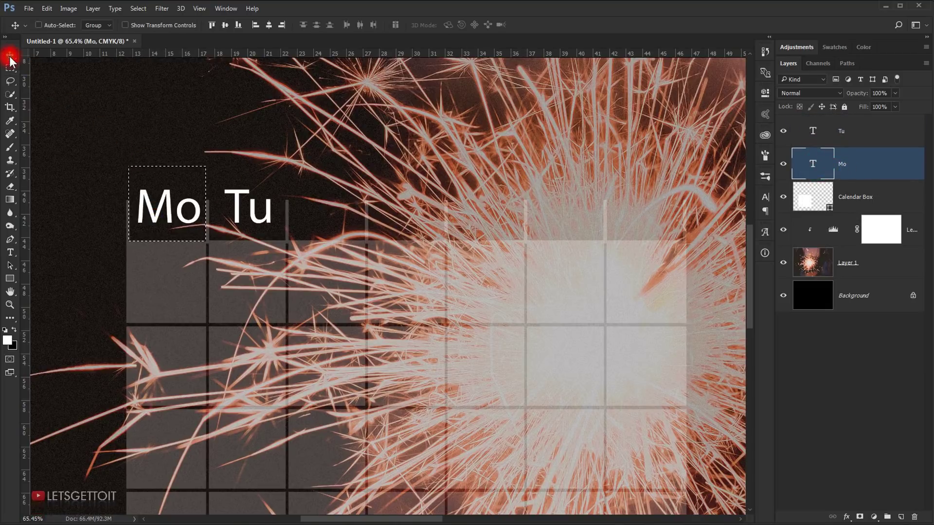
left_click(270, 25)
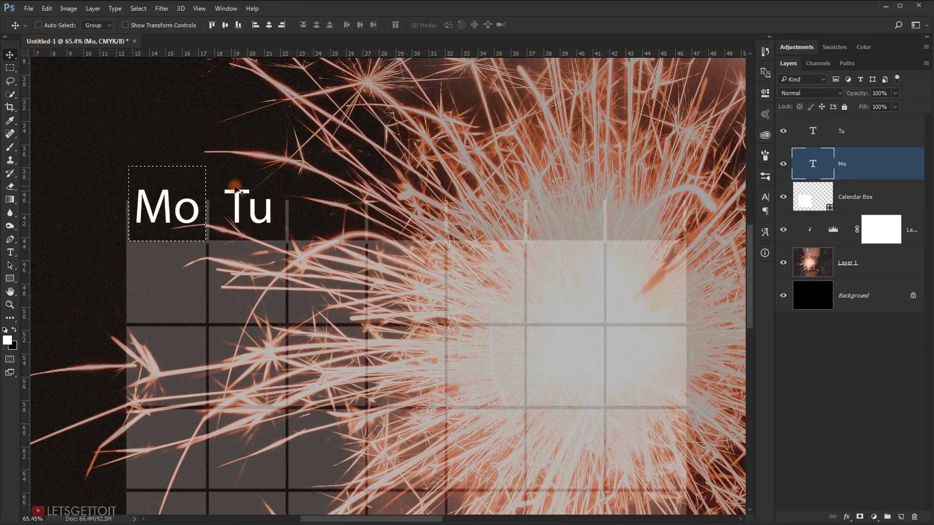
- Shift the selection outline sideways by about 4.9% so it frames the second column's header around "Tu"
key("m")
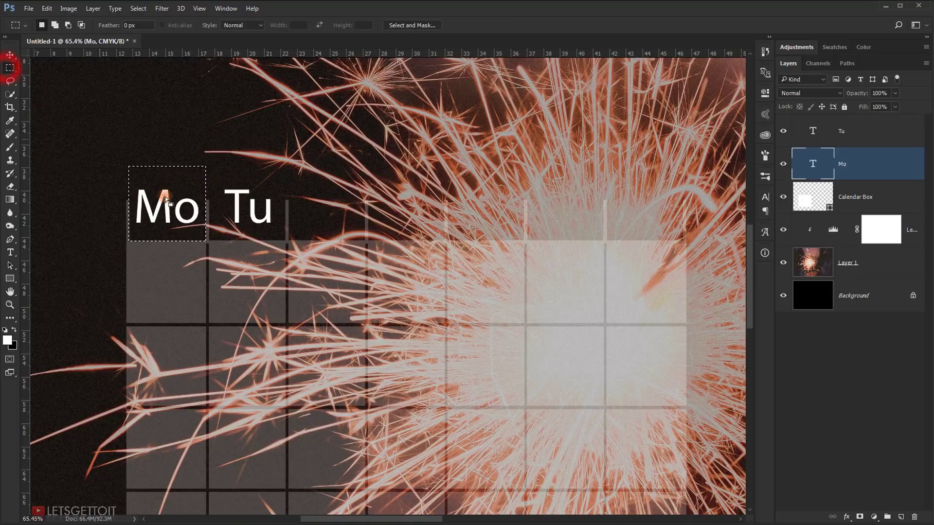
left_click_drag(176, 188, 257, 189)
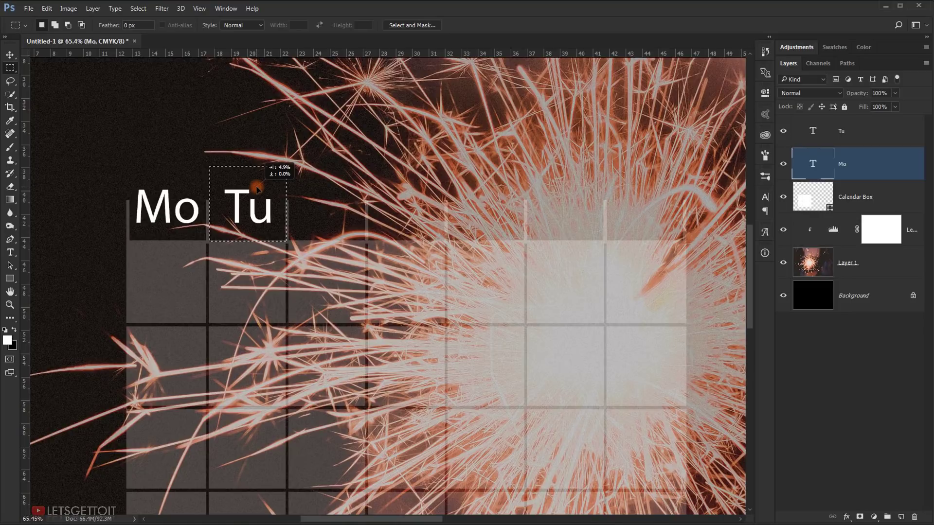
- Centre the Tu text layer horizontally within the second column's selection, and deselect
left_click_drag(256, 188, 256, 189)
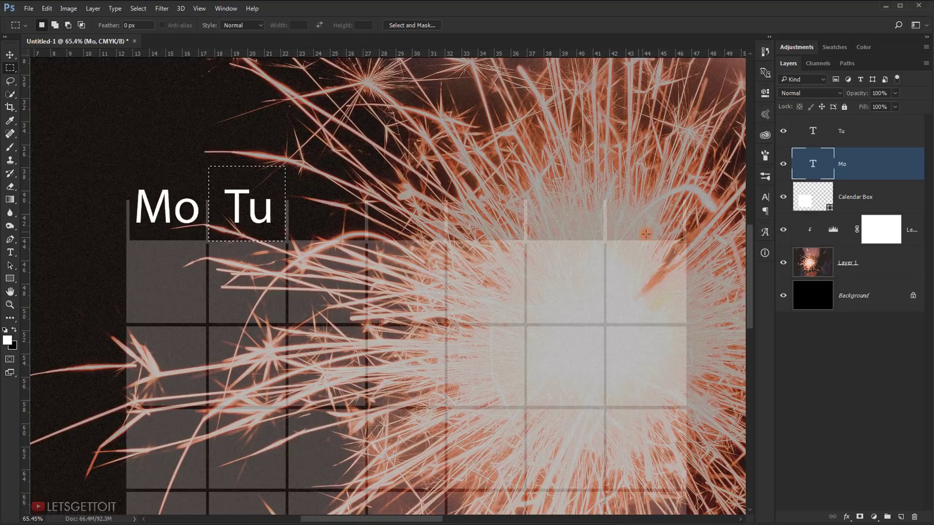
left_click(822, 138)
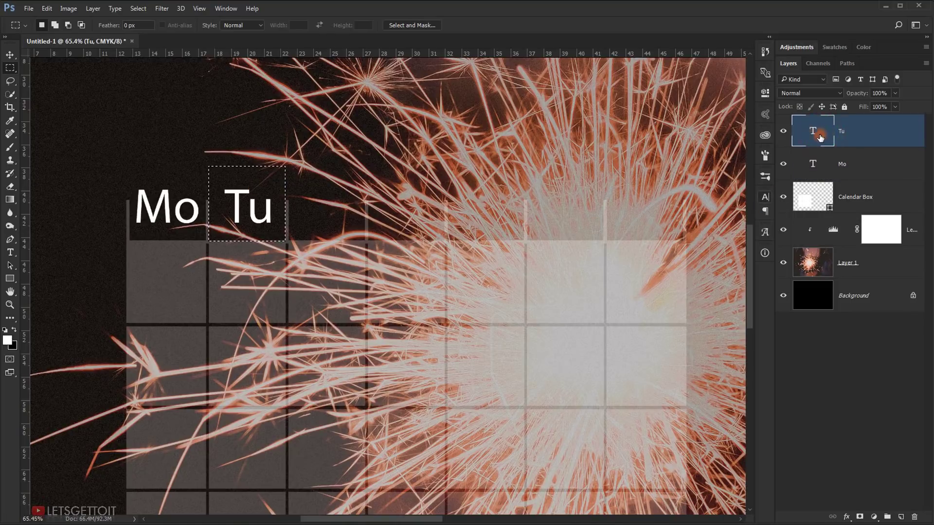
left_click(9, 55)
left_click(270, 22)
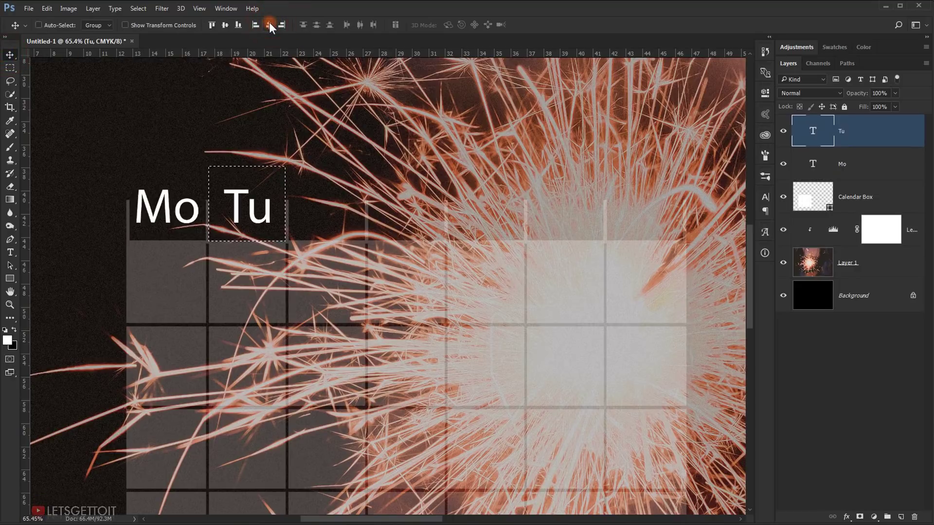
key("ctrl+d")
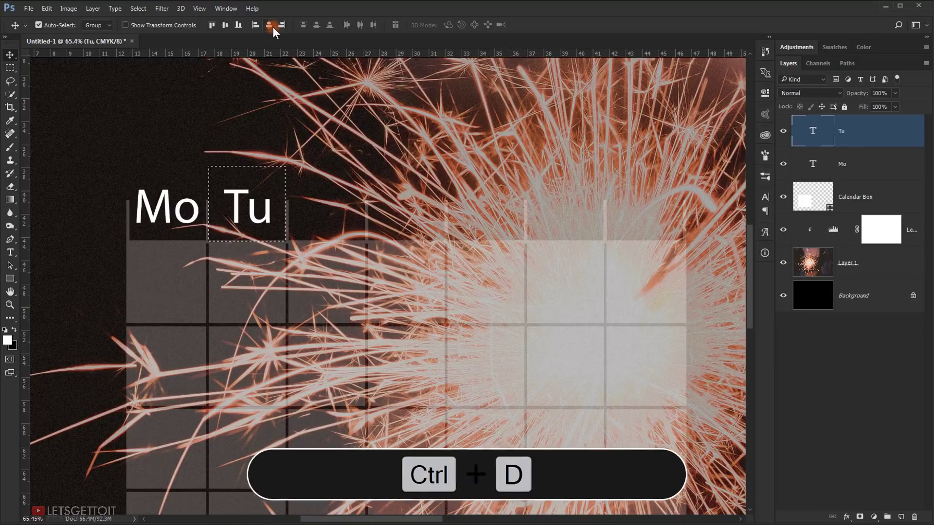
- Duplicate the Tu label into the third column of the calendar header and change its text to "We"
scroll(352, 231, "down", 2)
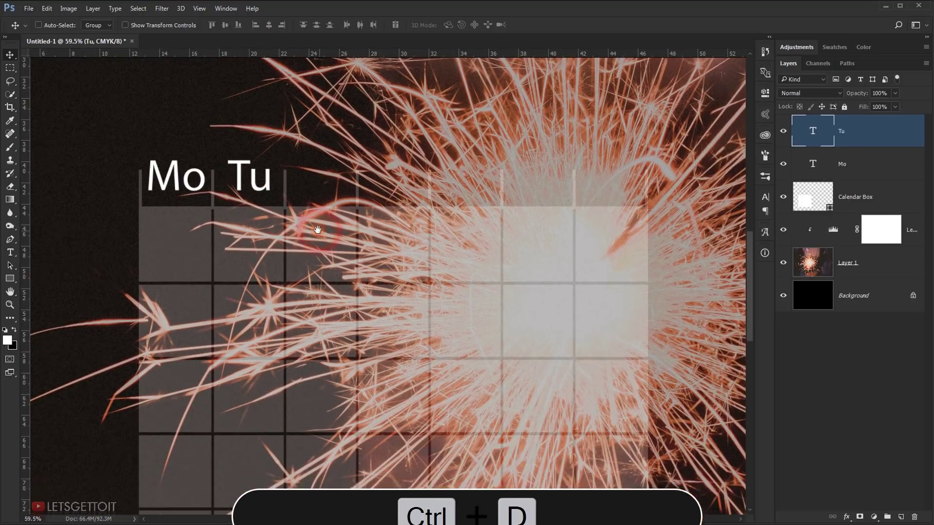
scroll(297, 169, "up", 3)
left_click_drag(335, 221, 284, 223)
scroll(266, 199, "down", 1)
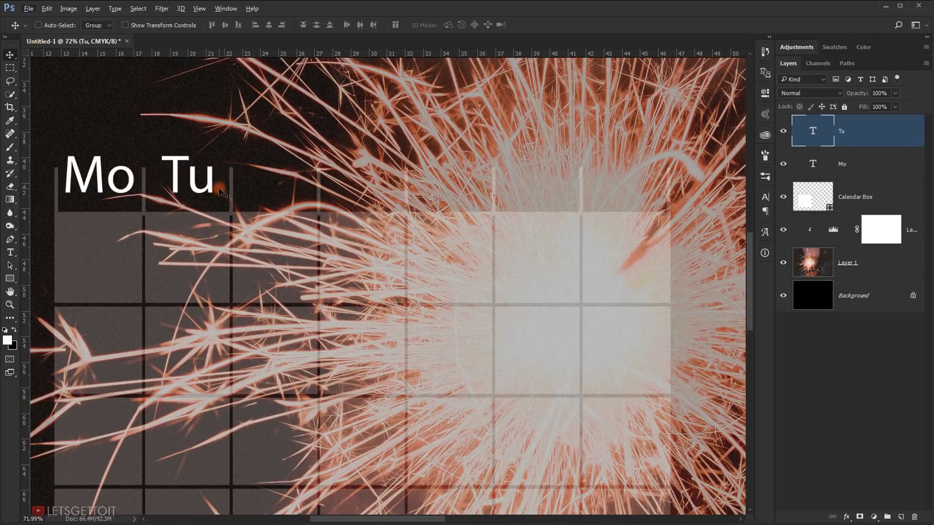
left_click_drag(200, 189, 271, 178)
double_click(811, 131)
type("We")
left_click(854, 128)
- Duplicate the weekday label into the fourth and fifth header columns and change the copies' text to "Th" and "Fr"
left_click_drag(272, 178, 439, 192)
double_click(806, 129)
type("Th")
left_click(854, 129)
double_click(821, 134)
type("Fr")
- Duplicate the weekday label into the last two header columns and change the copies' text to "Sa" and "Su"
left_click_drag(438, 192, 617, 187)
double_click(812, 131)
type("Sa")
left_click(854, 129)
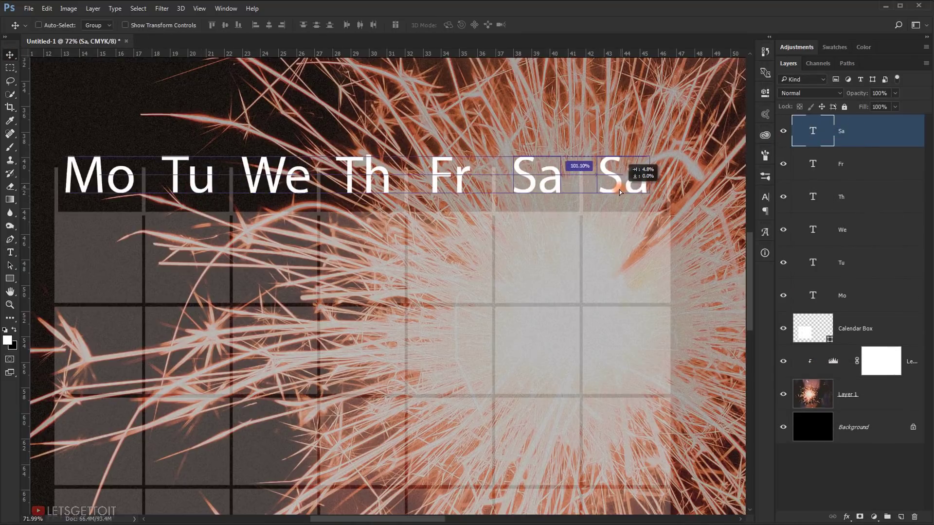
double_click(812, 131)
type("Su")
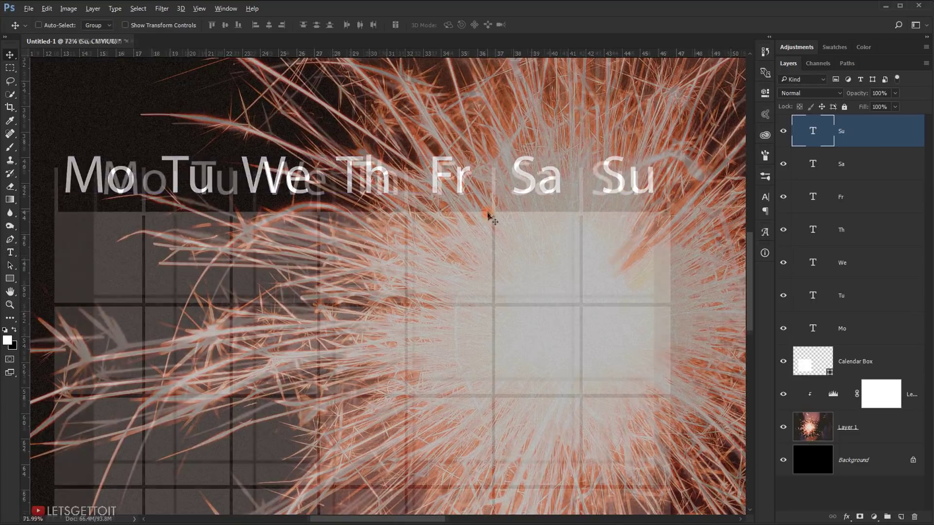
- Examine the row of weekday labels and the area above it for spacing and alignment with the calendar columns
scroll(487, 215, "down", 1)
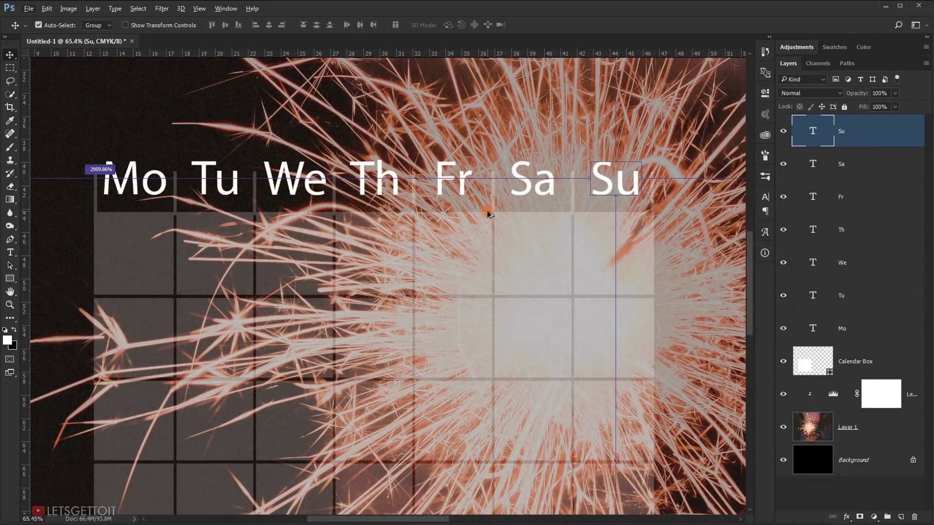
key("ctrl+0")
scroll(264, 272, "up", 3)
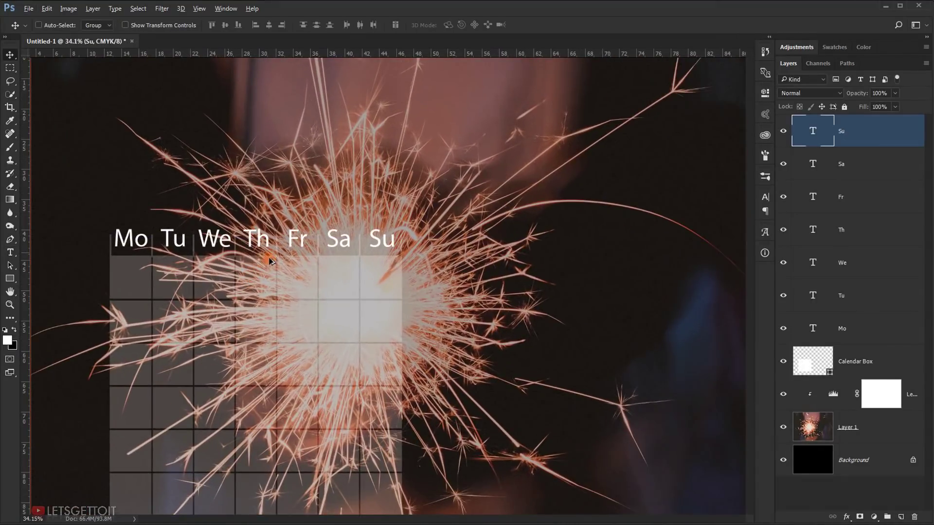
left_click_drag(235, 231, 314, 232)
scroll(314, 230, "up", 3)
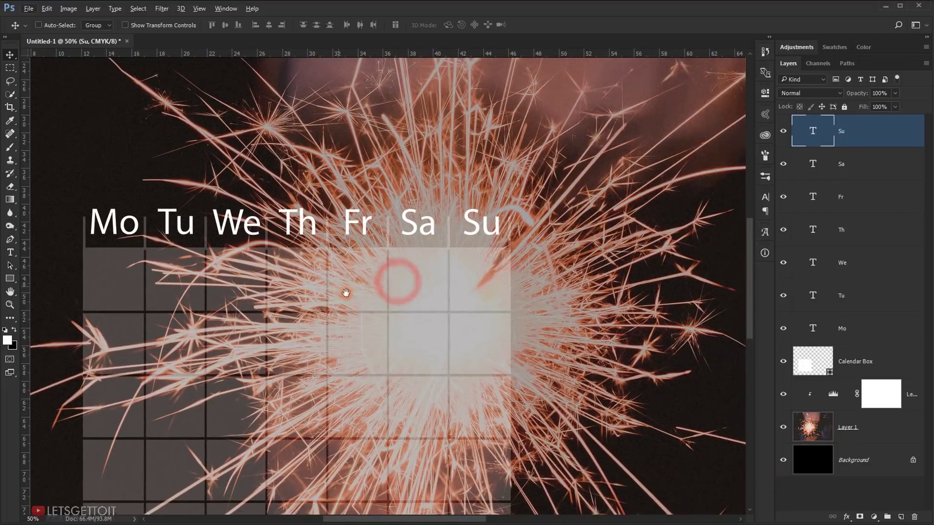
left_click_drag(346, 291, 433, 312)
scroll(622, 269, "up", 1)
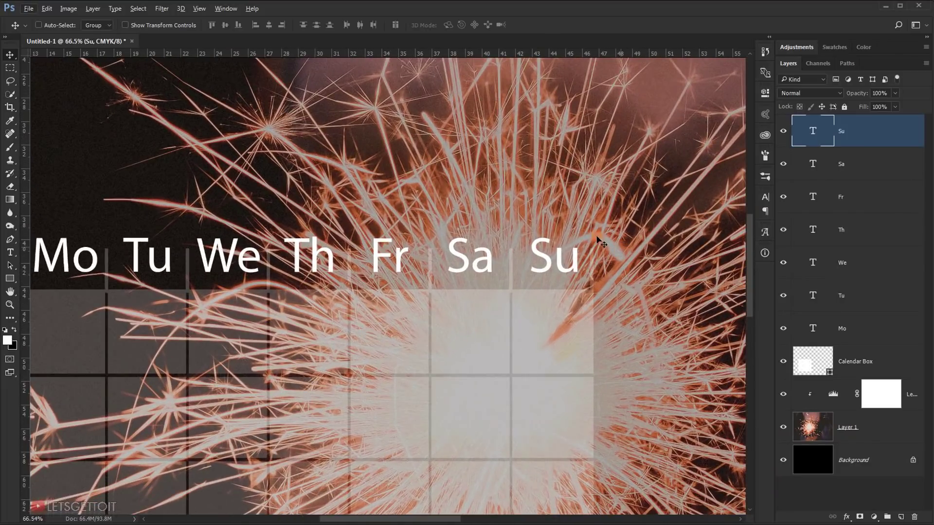
left_click_drag(511, 215, 522, 257)
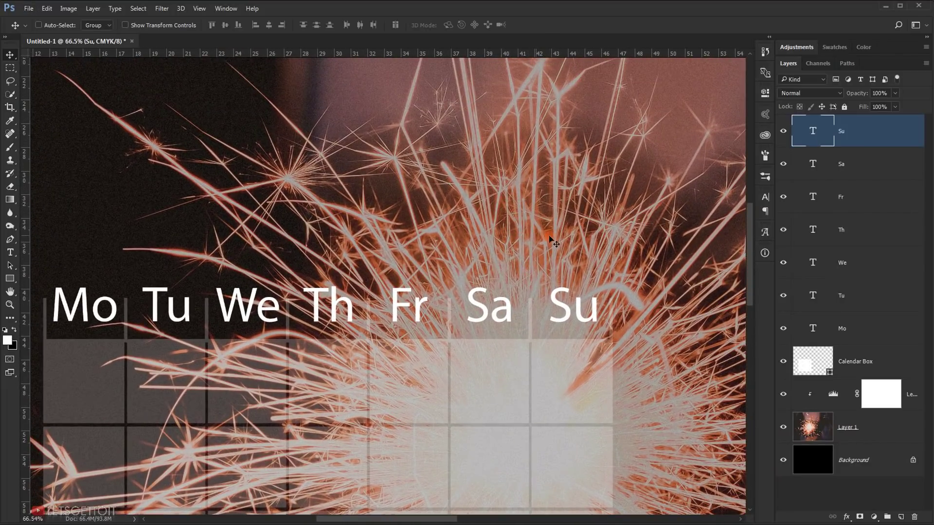
left_click_drag(459, 338, 282, 319)
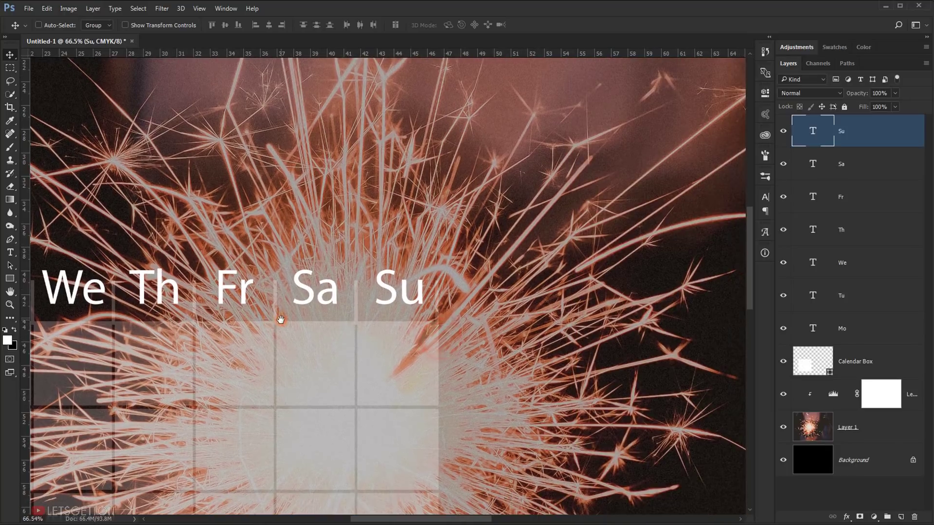
left_click_drag(312, 223, 486, 227)
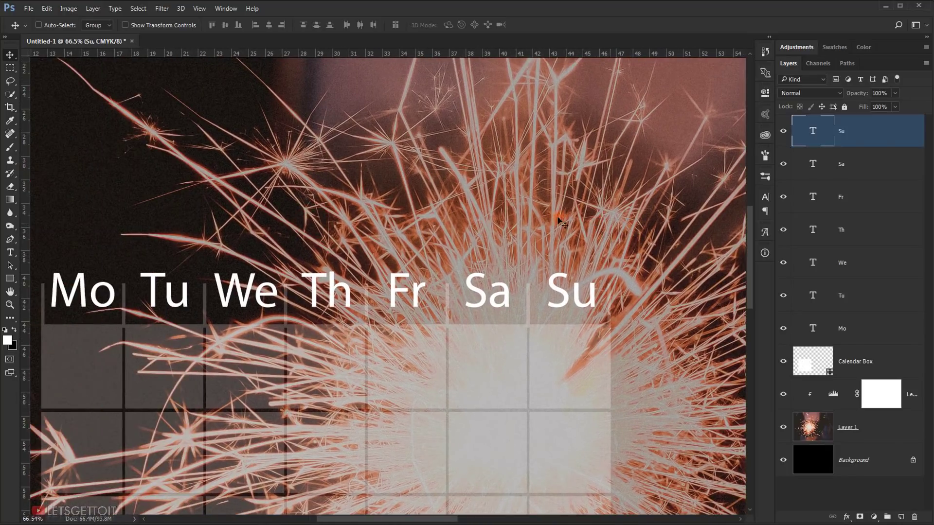
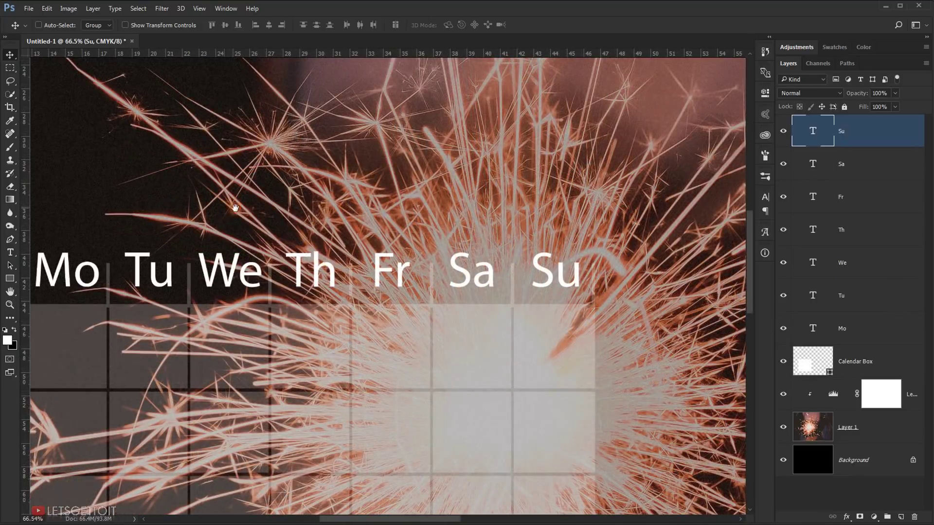
left_click_drag(235, 206, 346, 160)
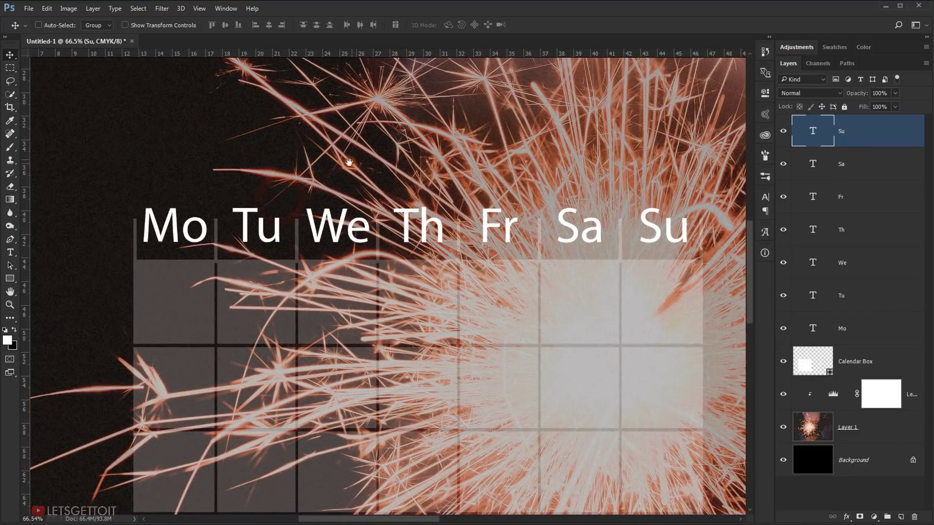
- Draw a white rectangle shape about 1688 px wide and 175 px high above the weekday labels, matching the calendar's width
left_click_drag(10, 278, 48, 279)
left_click(49, 279)
left_click_drag(573, 206, 440, 241)
scroll(453, 225, "down", 4)
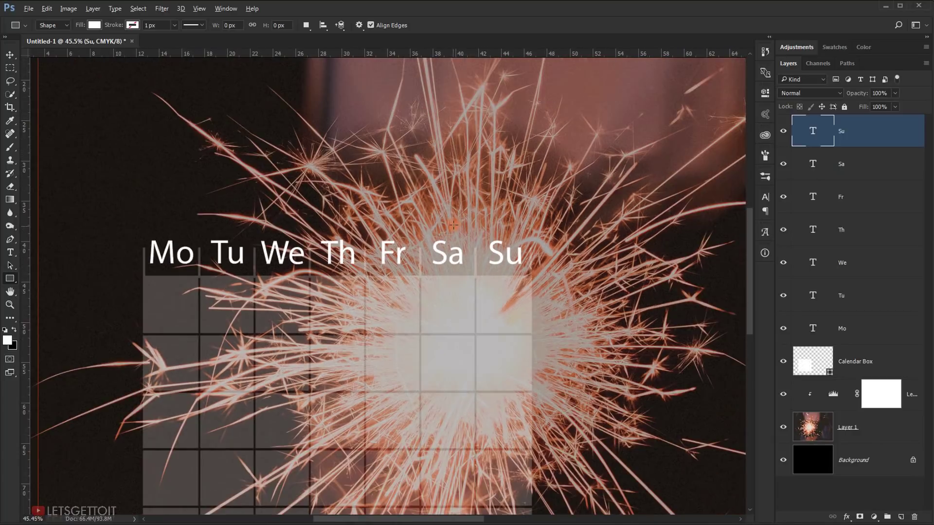
left_click_drag(284, 187, 531, 227)
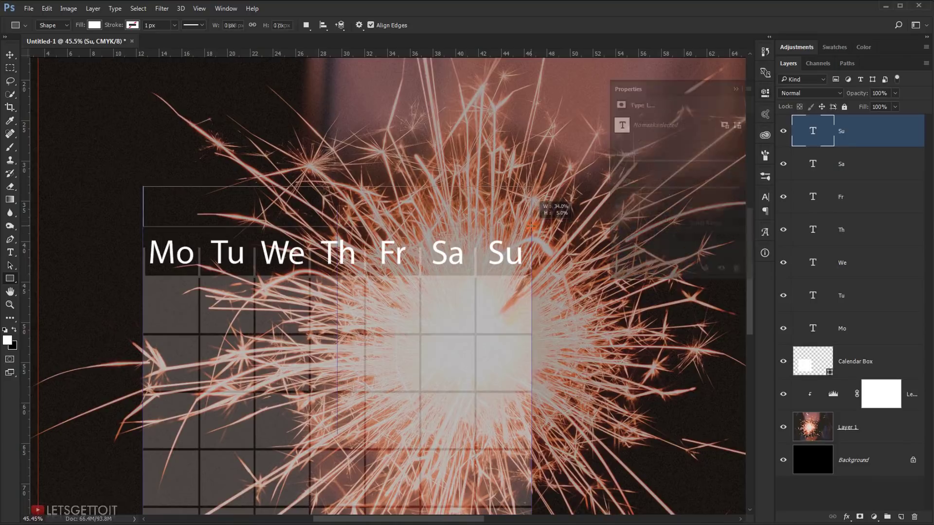
left_click(737, 88)
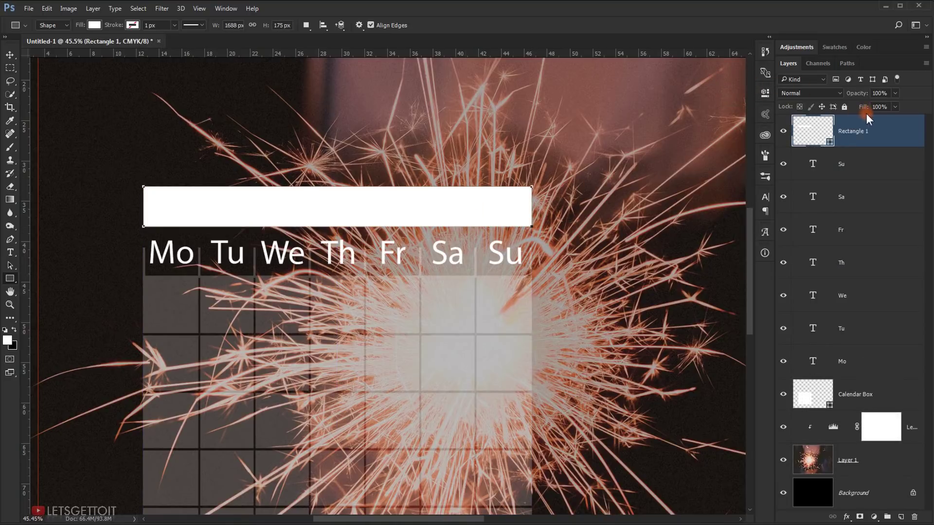
- Set the new rectangle layer's fill to 0% and enable a Gradient Overlay style on it
left_click(894, 105)
left_click_drag(891, 120, 839, 121)
left_click(915, 141)
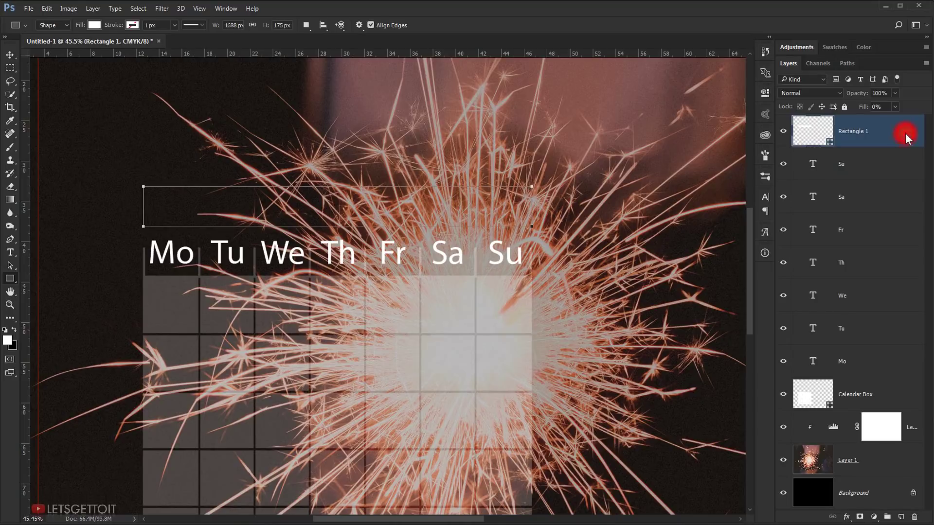
double_click(905, 133)
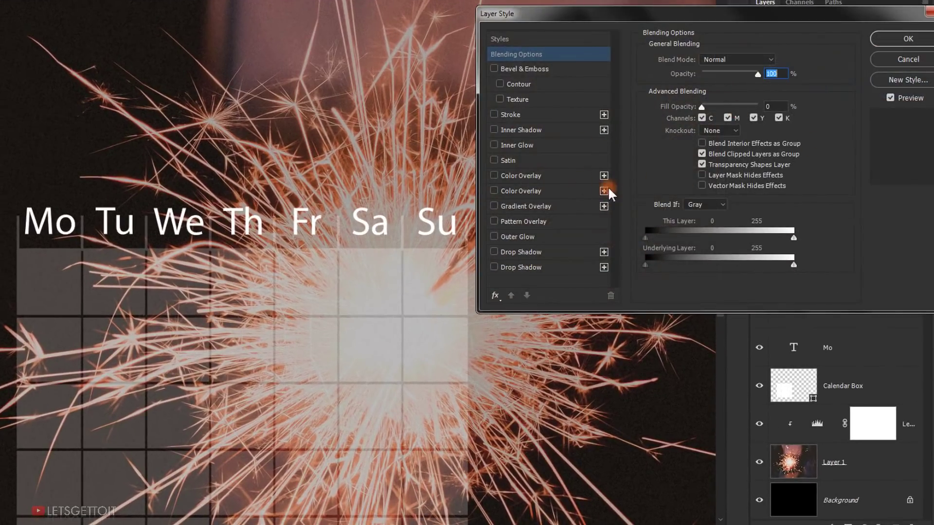
left_click(532, 204)
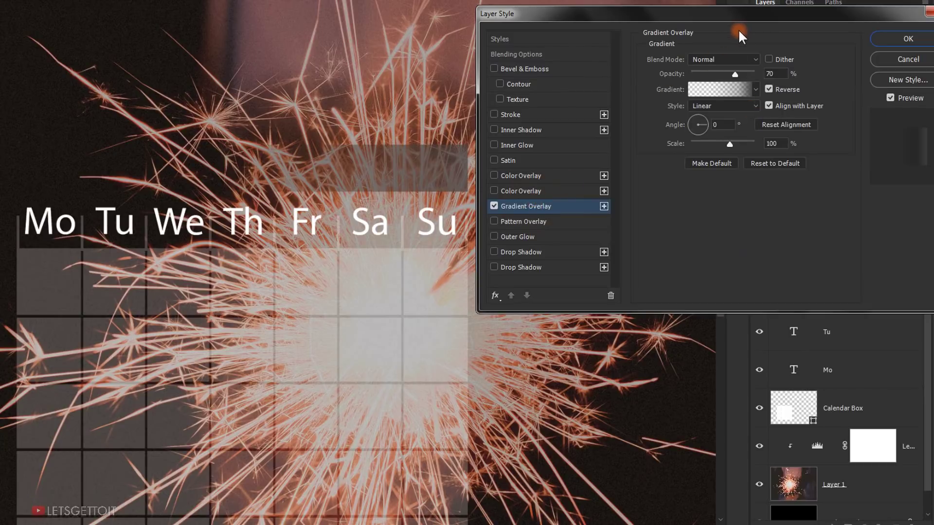
- Base the overlay on the Foreground to Background gradient preset and set its starting opacity stop to 0%
left_click(730, 90)
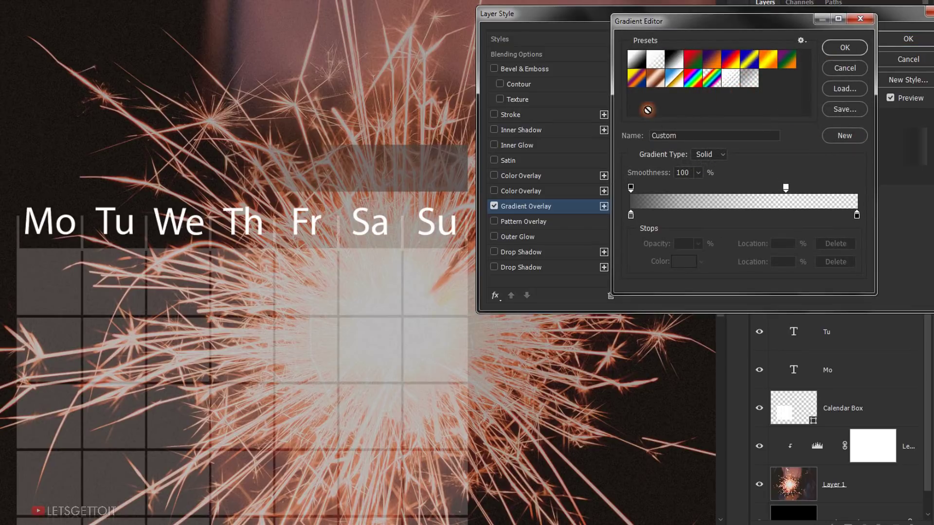
left_click(637, 59)
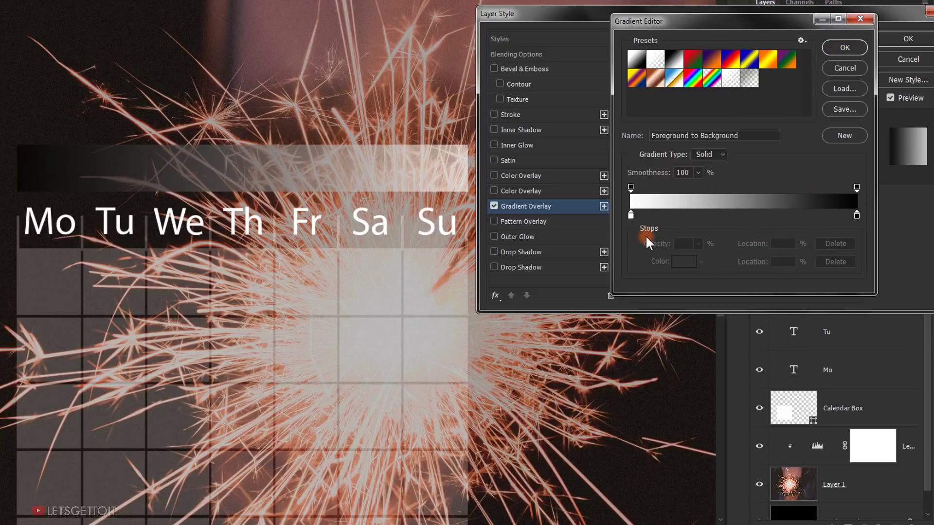
left_click(631, 215)
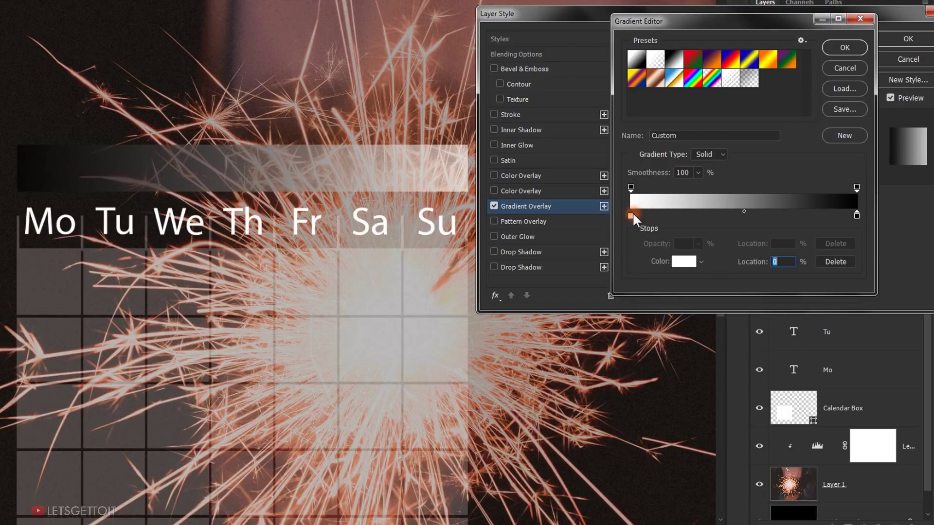
left_click(630, 186)
left_click(697, 243)
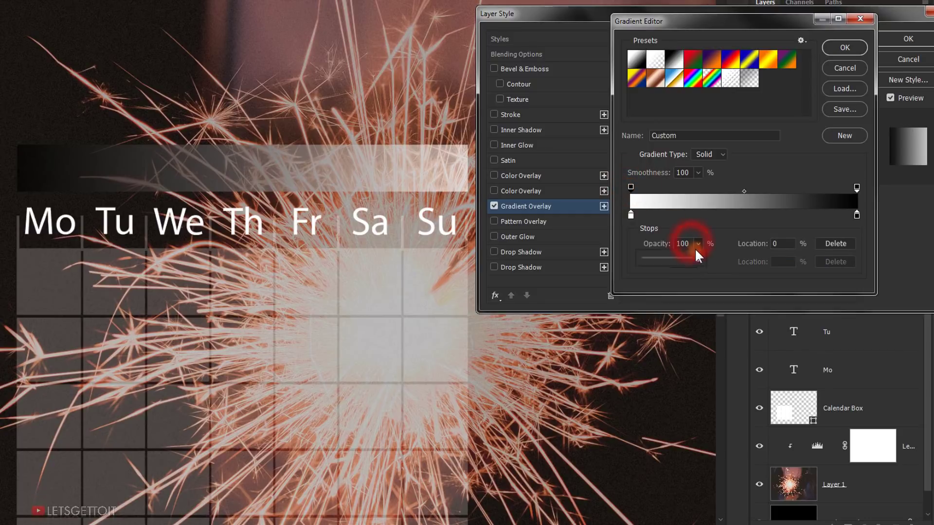
left_click_drag(696, 258, 637, 260)
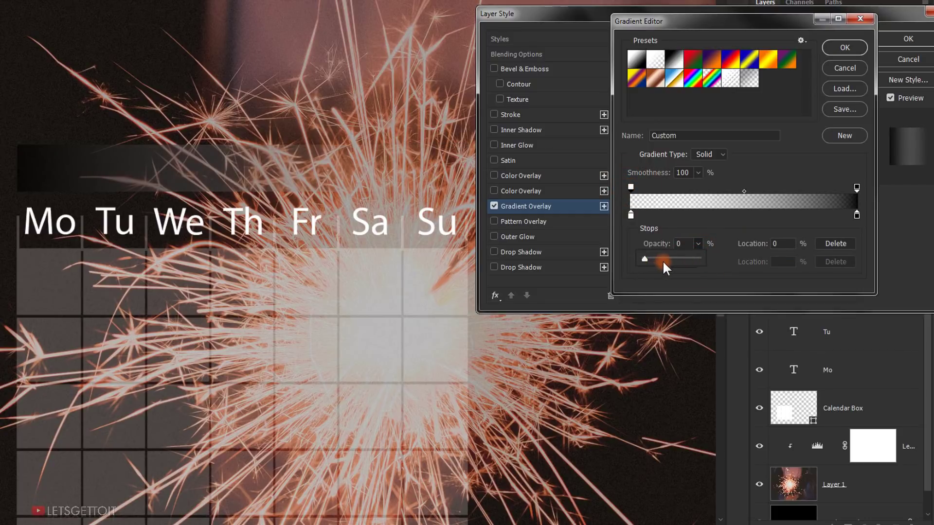
- Change the gradient's end colour stop at location 100% to dark grey 323232 and accept the gradient
left_click(856, 215)
double_click(856, 213)
mouse_move(469, 243)
left_mouse_down()
mouse_move(435, 236)
mouse_move(438, 215)
left_mouse_up()
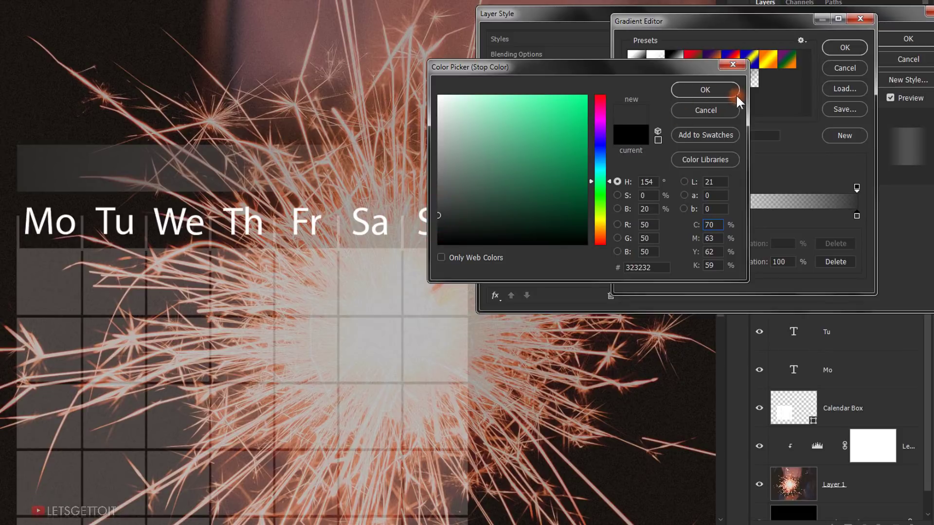
left_click(708, 93)
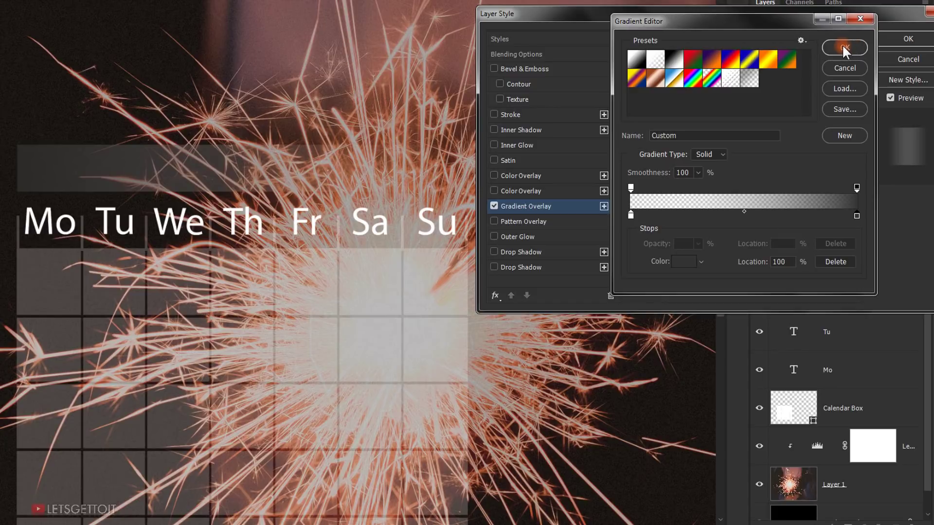
left_click(844, 43)
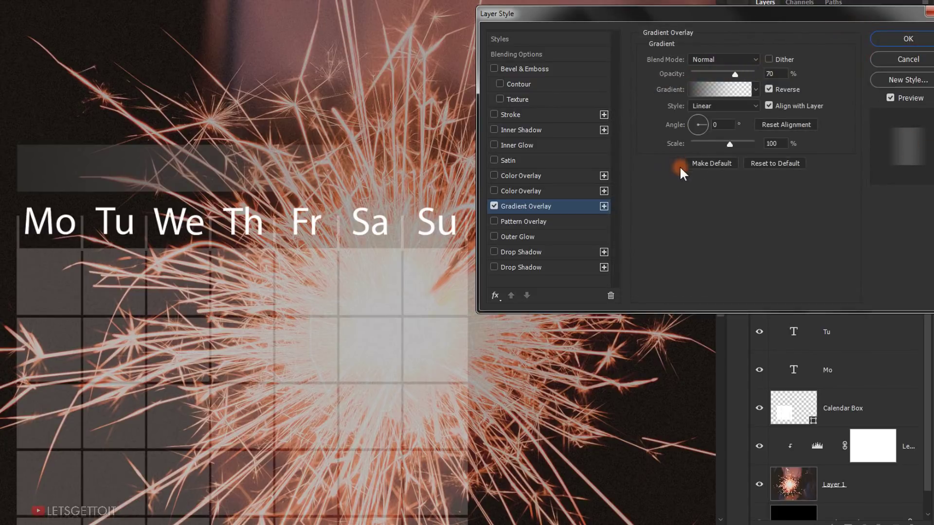
- Turn off Reverse for the gradient overlay and move the gradient's opacity midpoint to 72%
left_click(768, 89)
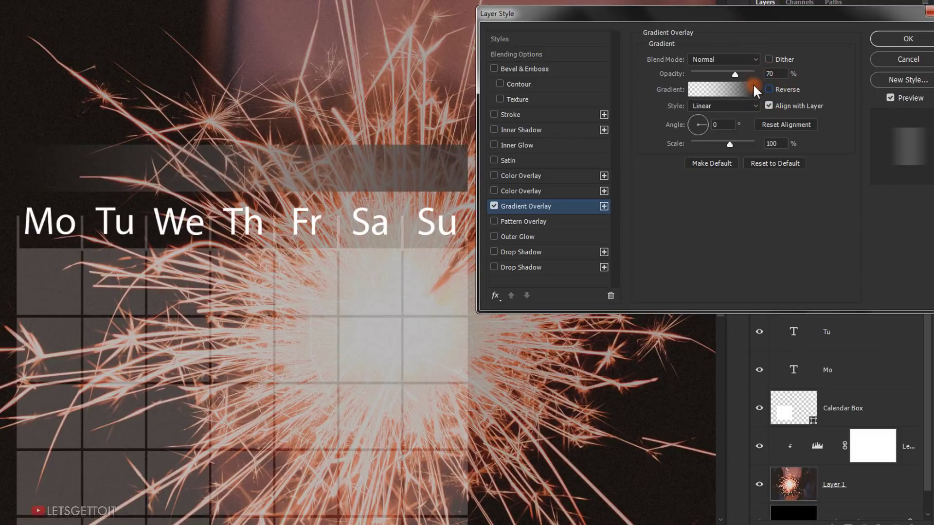
left_click(736, 88)
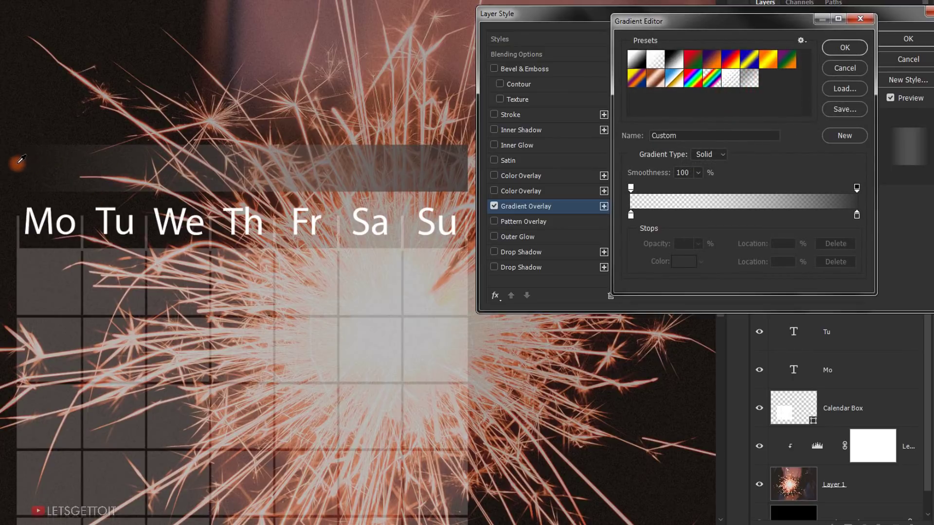
left_click(856, 188)
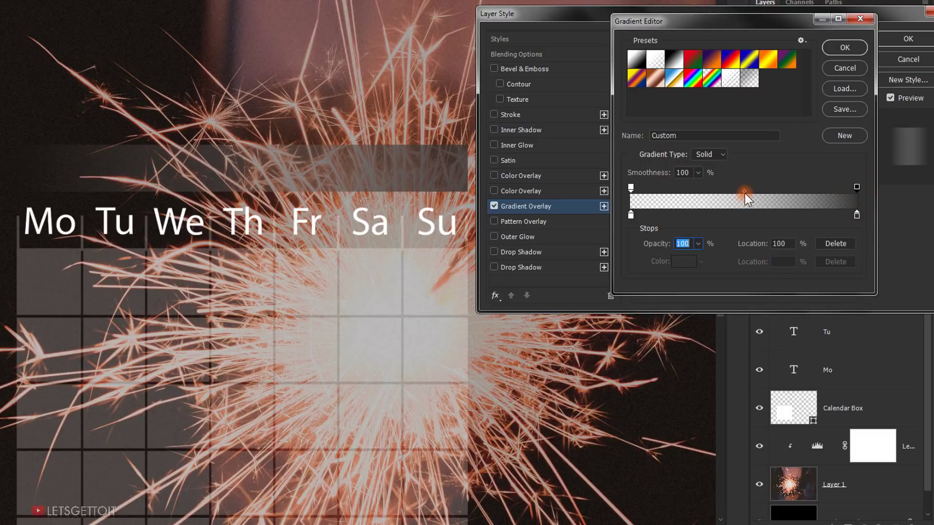
left_click_drag(745, 191, 800, 193)
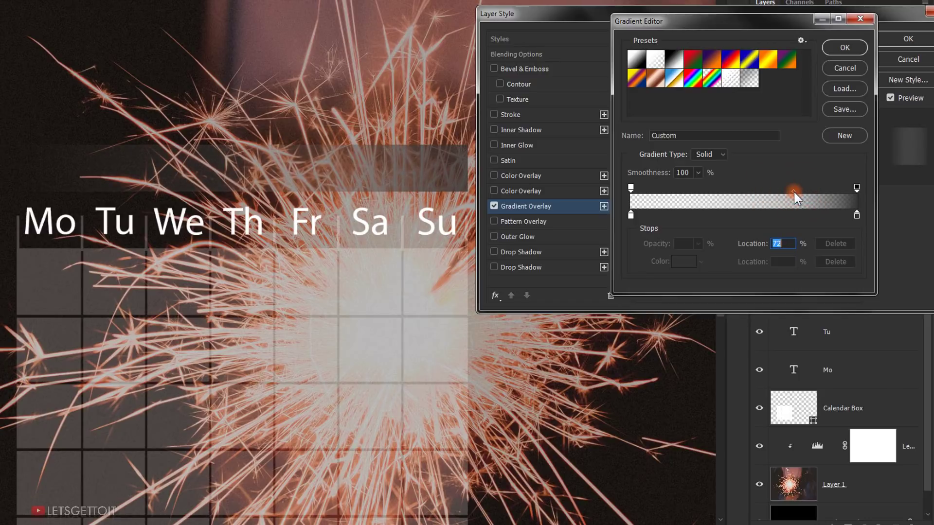
- Move the gradient's opacity stops to locations 92% and 19%, and accept both the gradient and the layer style
left_click_drag(856, 187, 839, 186)
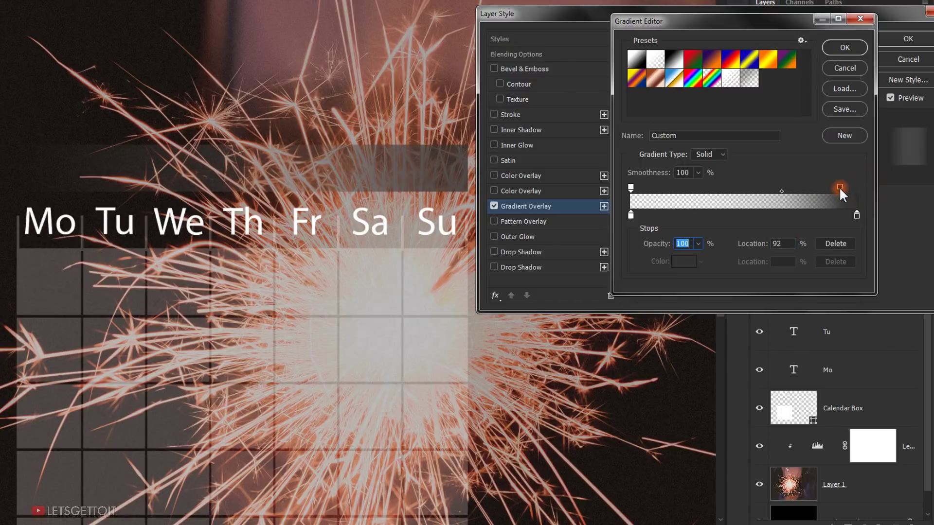
left_click(631, 187)
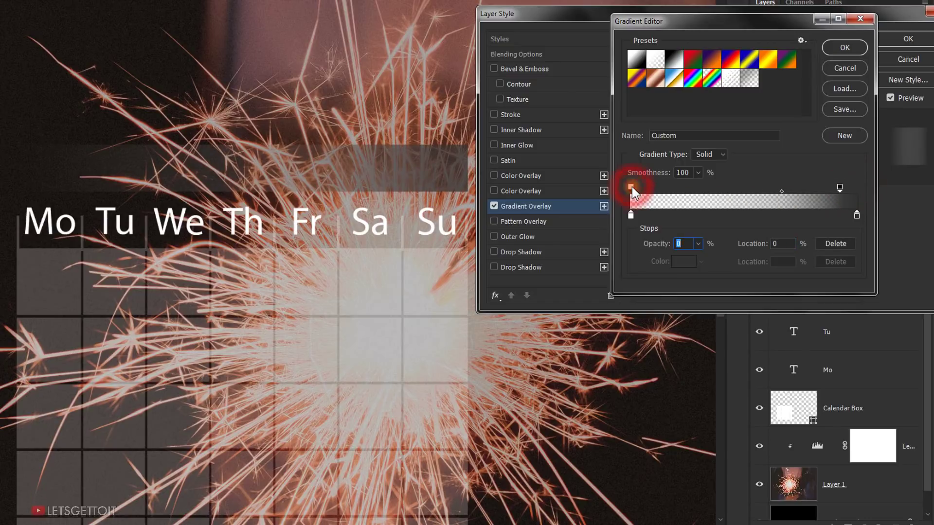
left_click_drag(632, 187, 670, 188)
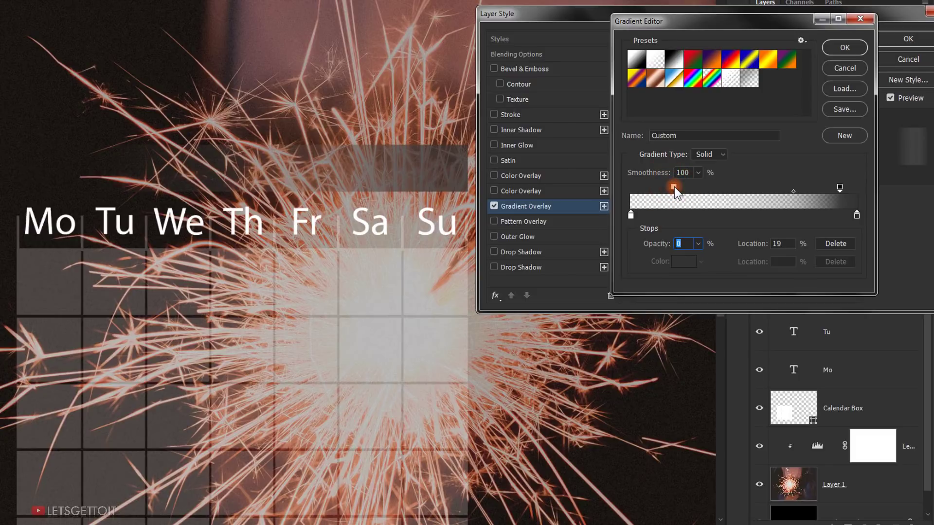
left_click(846, 45)
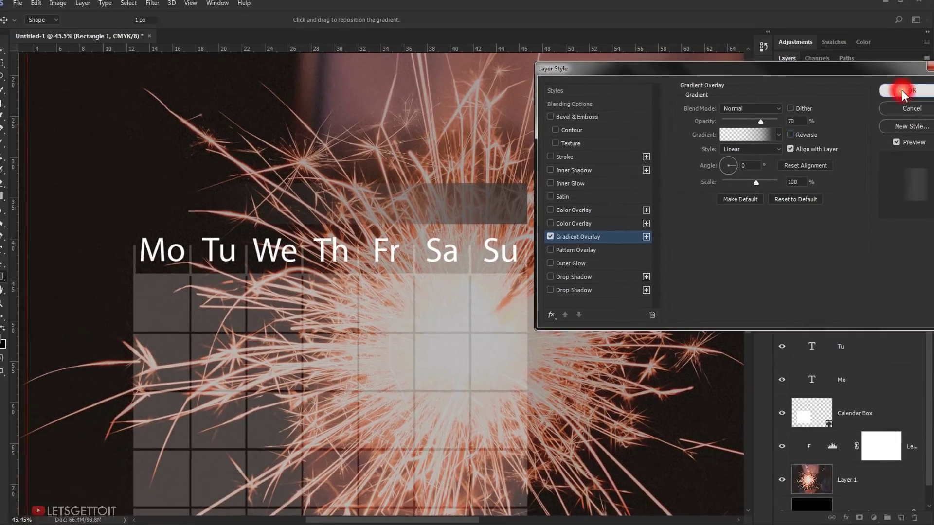
left_click(892, 40)
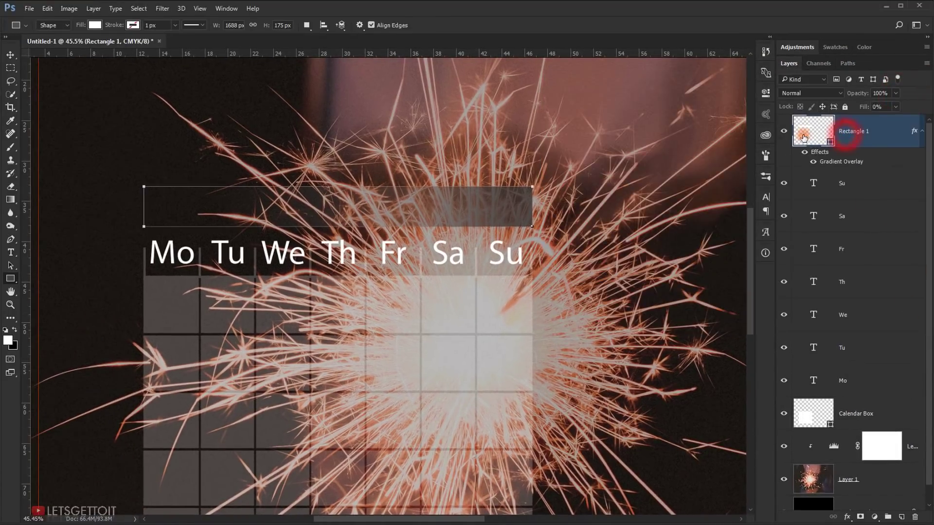
- Rename the header rectangle's layer as Month Box and collapse its effects list
double_click(853, 131)
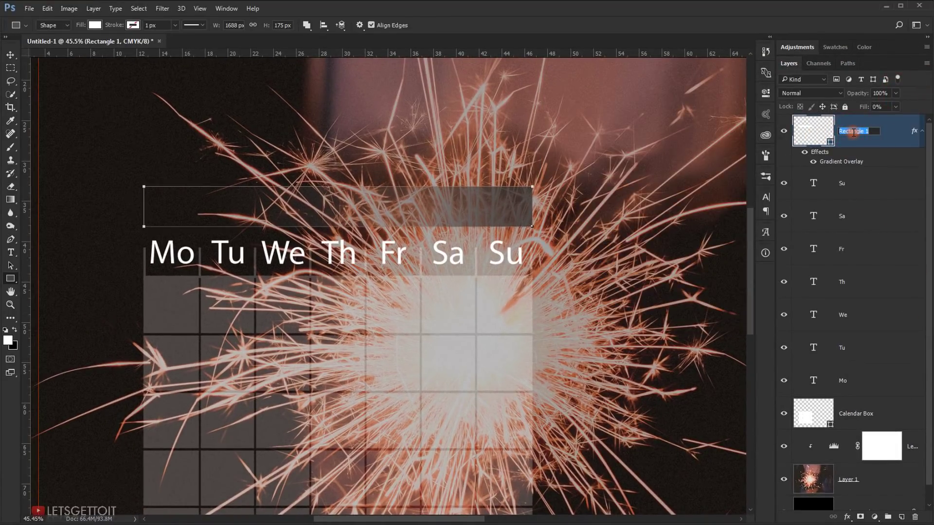
type("Month Box")
key("Return")
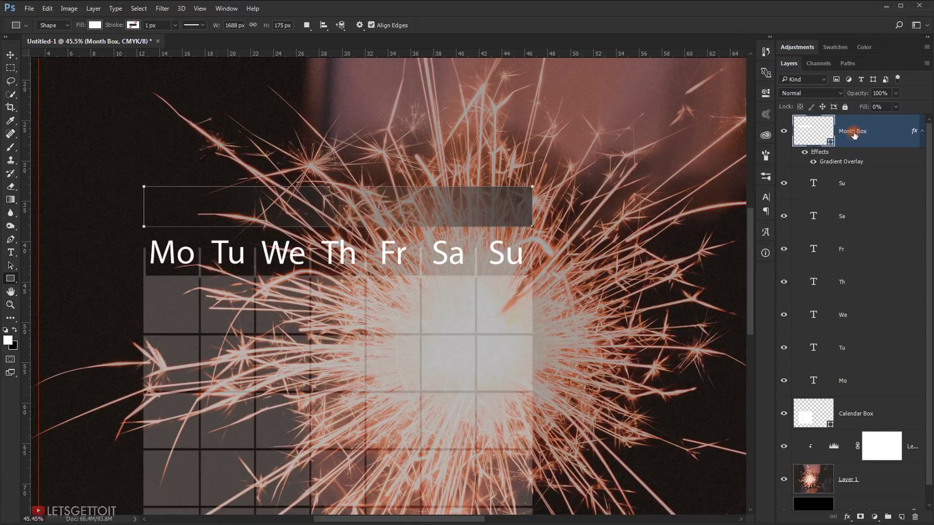
left_click(921, 131)
- Add a text layer reading JANUARY in the empty area above the header bar
left_click(10, 54)
scroll(475, 246, "down", 5)
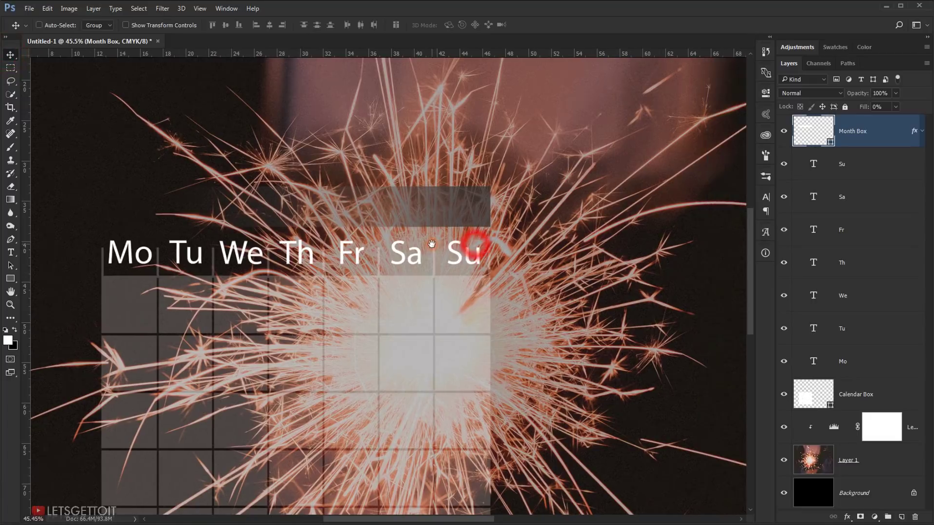
scroll(285, 262, "up", 5)
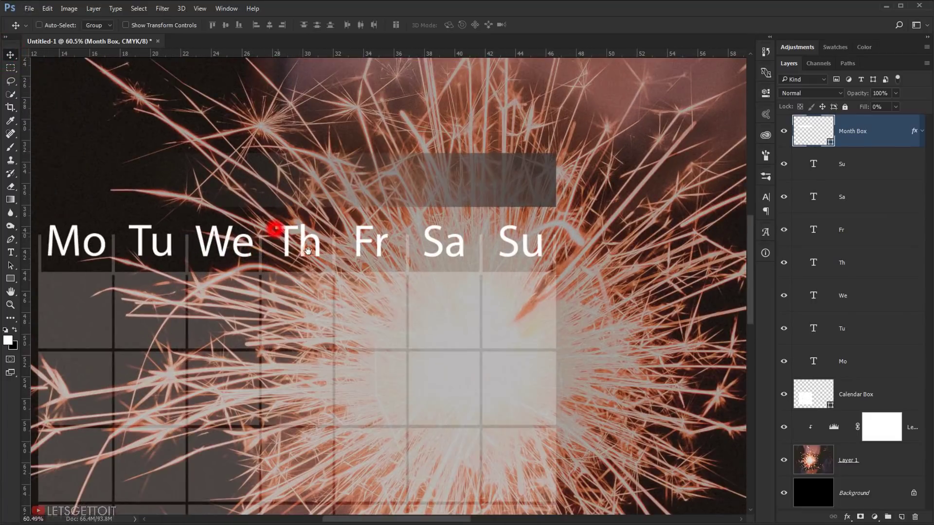
left_click_drag(307, 251, 377, 279)
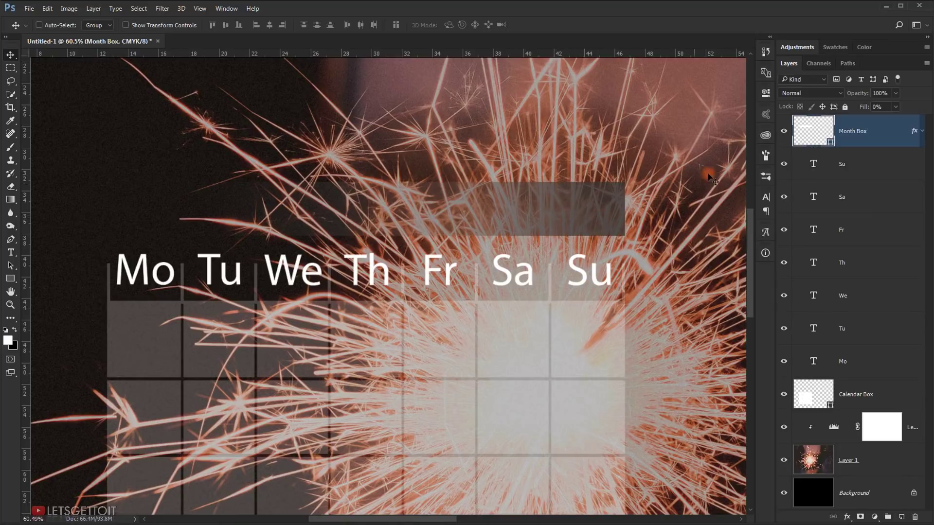
left_click(11, 253)
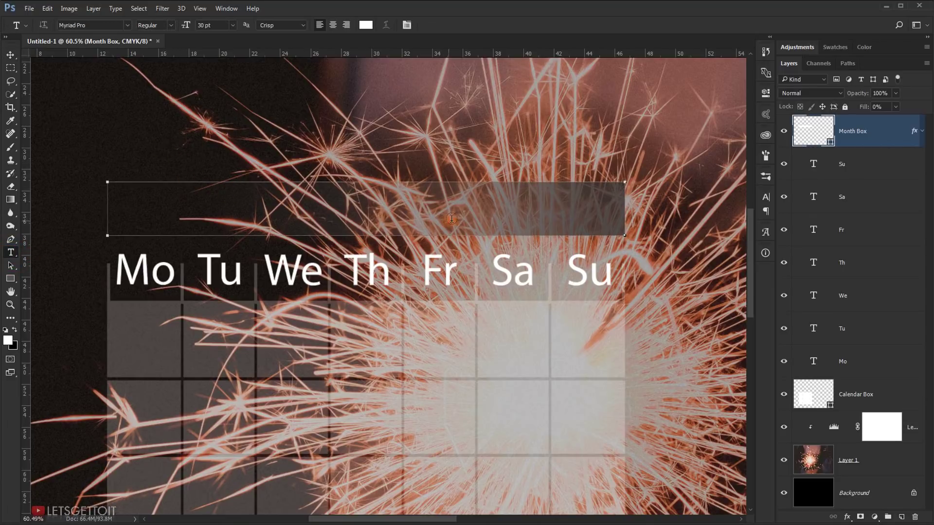
left_click(228, 117)
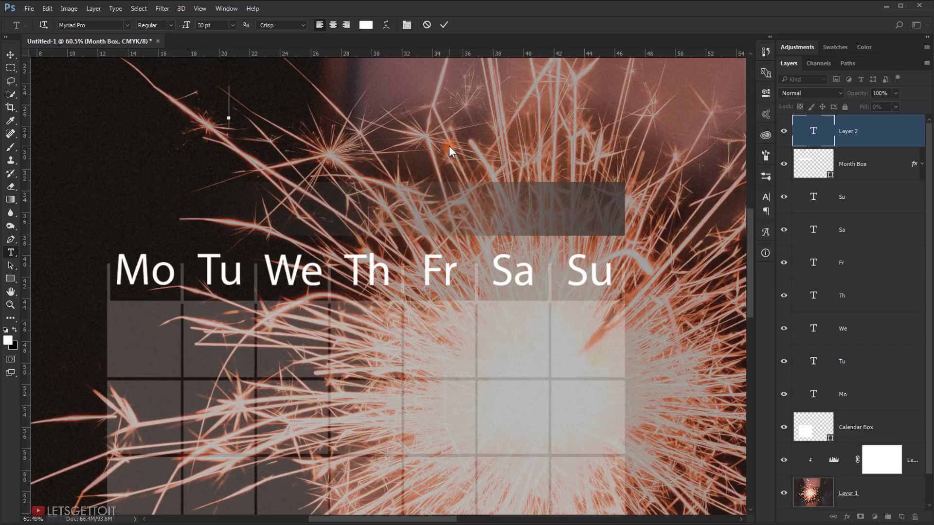
type("JANUA")
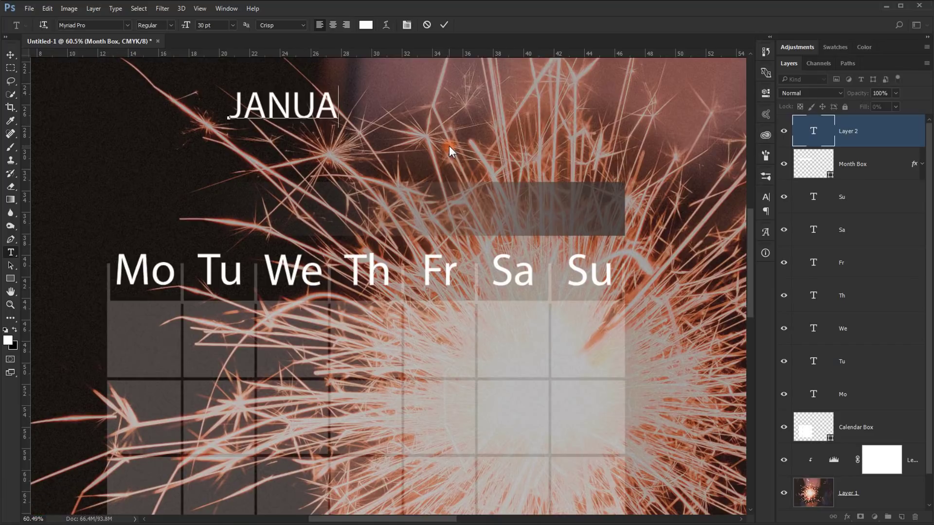
type("RY")
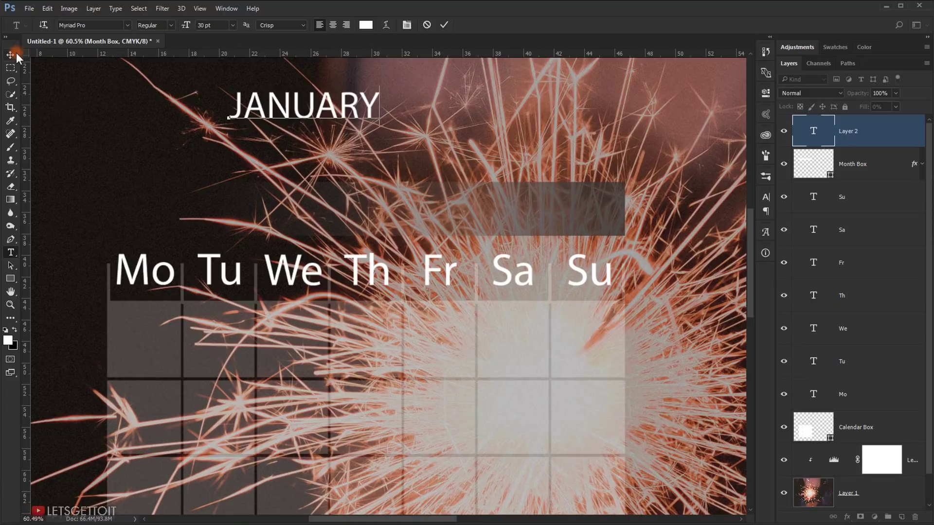
- Right-align the JANUARY text and move it onto the right end of the header bar
left_click_drag(378, 103, 213, 102)
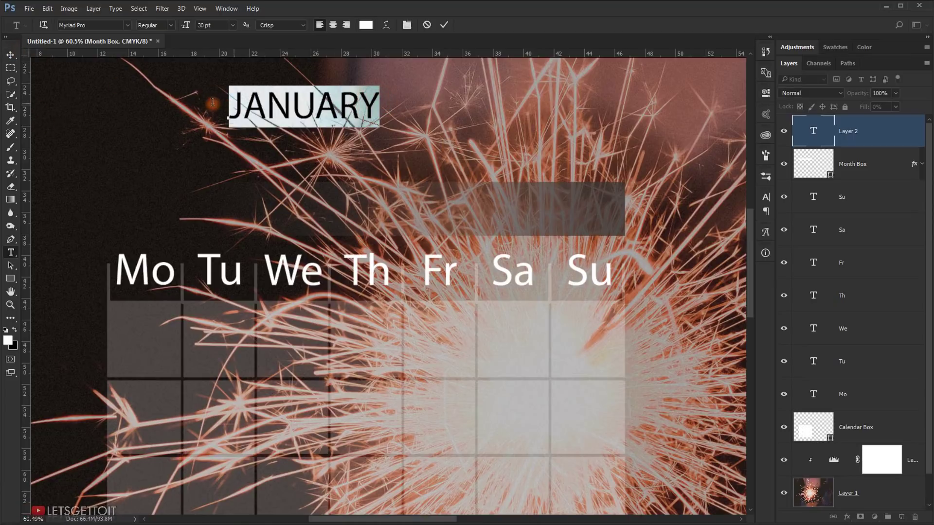
left_click(347, 24)
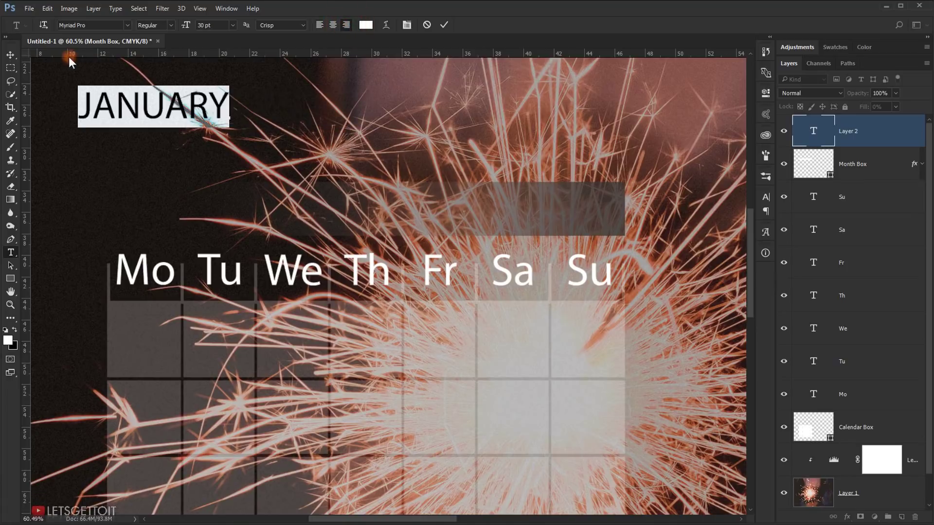
left_click(11, 55)
left_click_drag(149, 104, 545, 209)
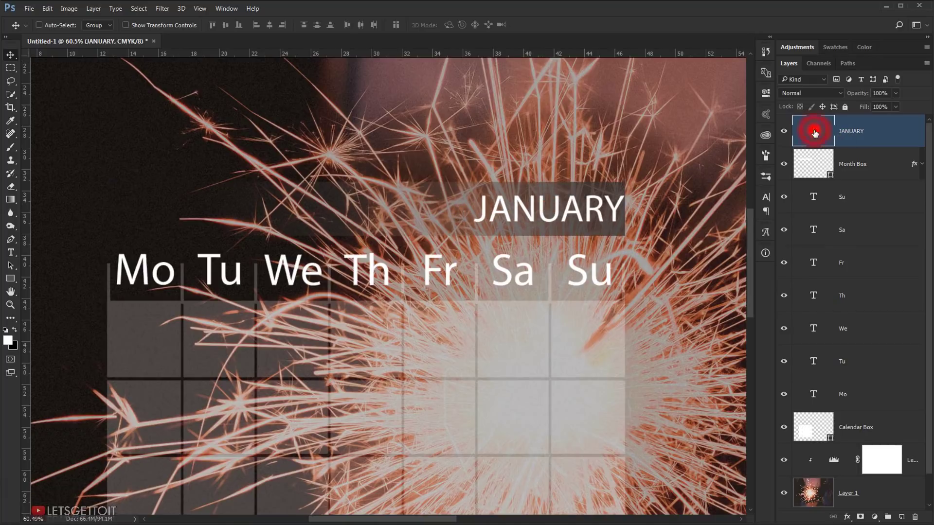
- Set the JANUARY text to Bold at 40 pt and nudge it down within the header bar
double_click(814, 132)
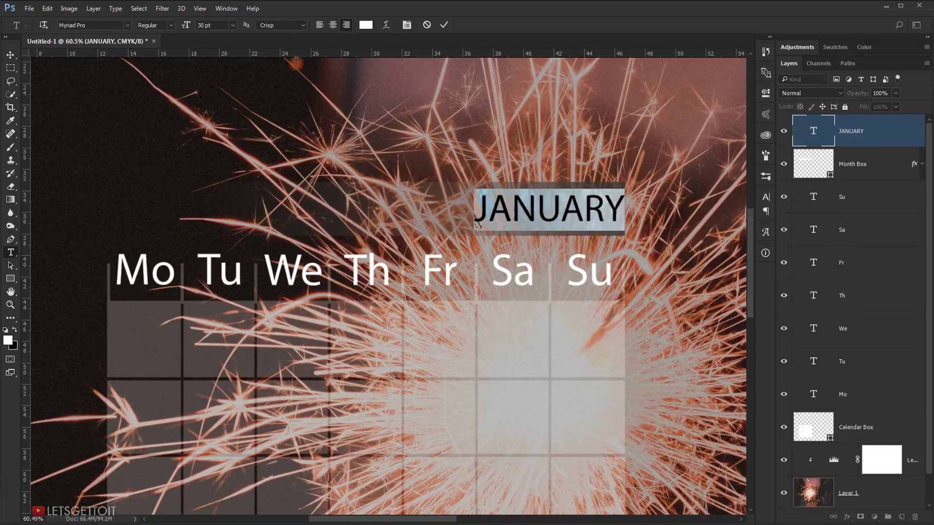
left_click(157, 25)
key("Down")
key("Down")
key("Down")
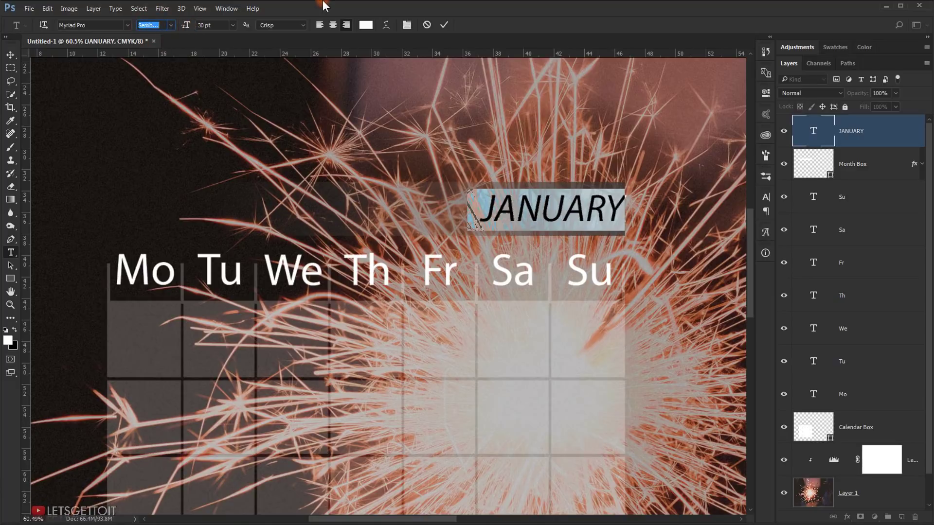
key("Down")
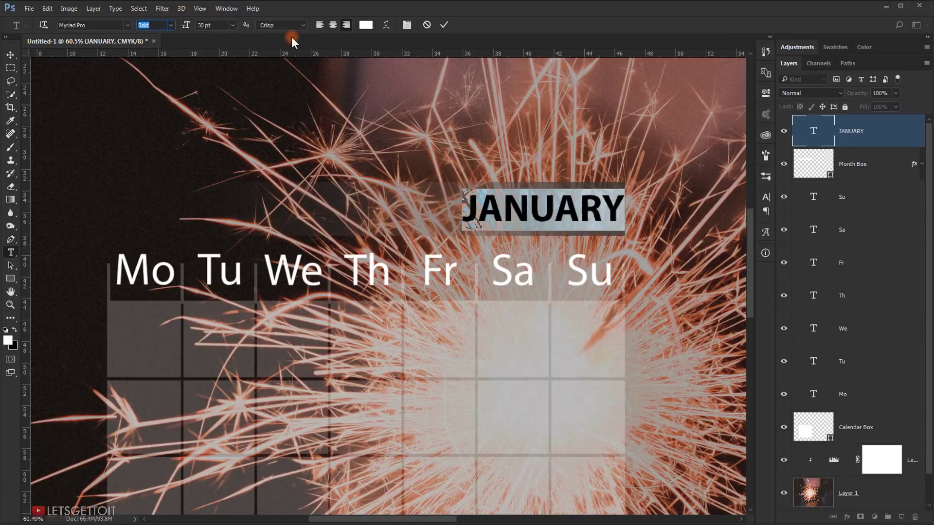
left_click(210, 25)
key("shift+Up")
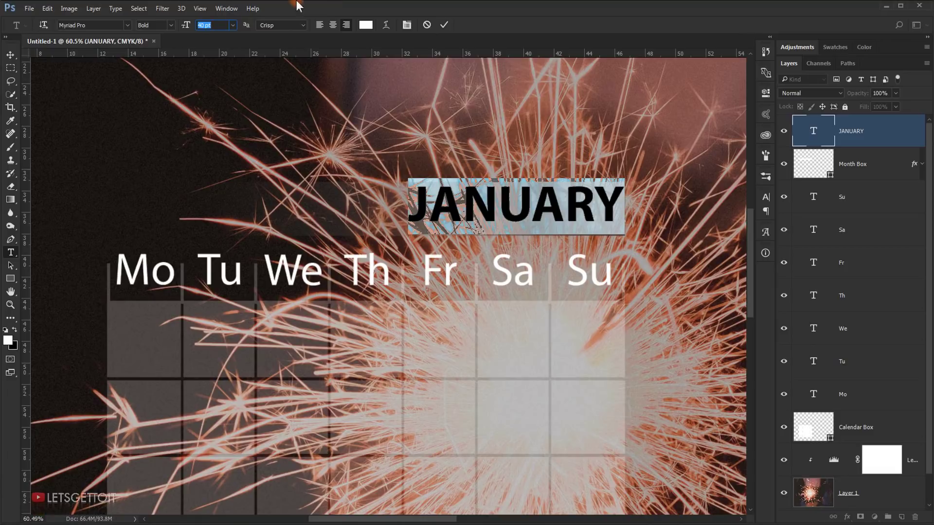
left_click(10, 54)
left_click_drag(560, 226, 561, 230)
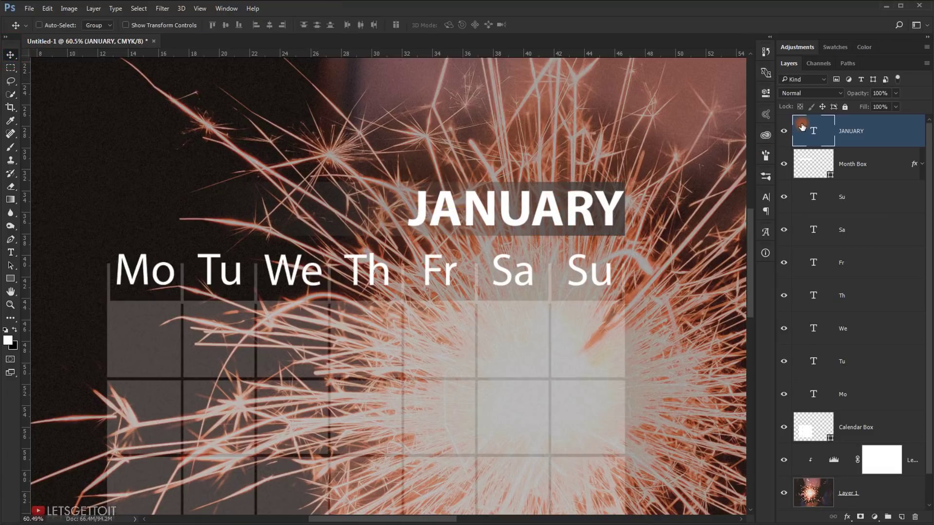
- Change the JANUARY text's font style to Semibold
double_click(812, 133)
left_click(141, 25)
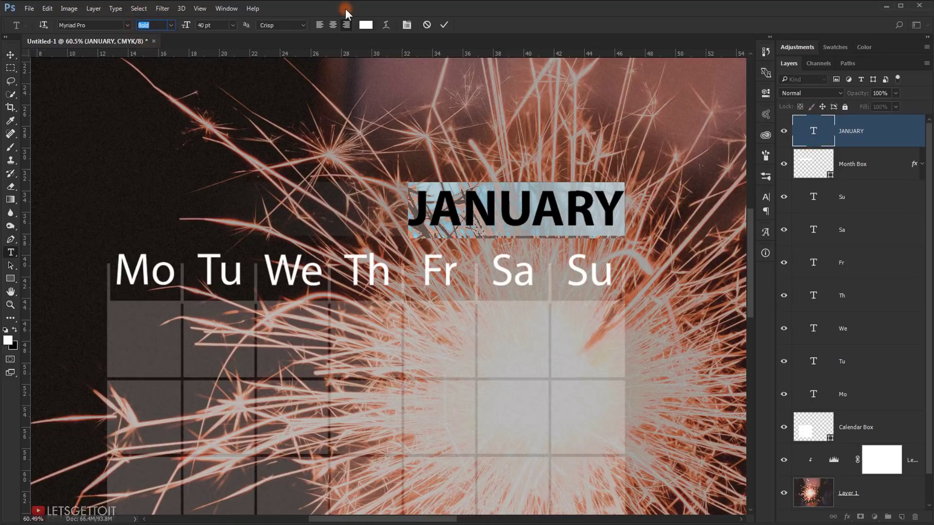
key("Up")
key("Up")
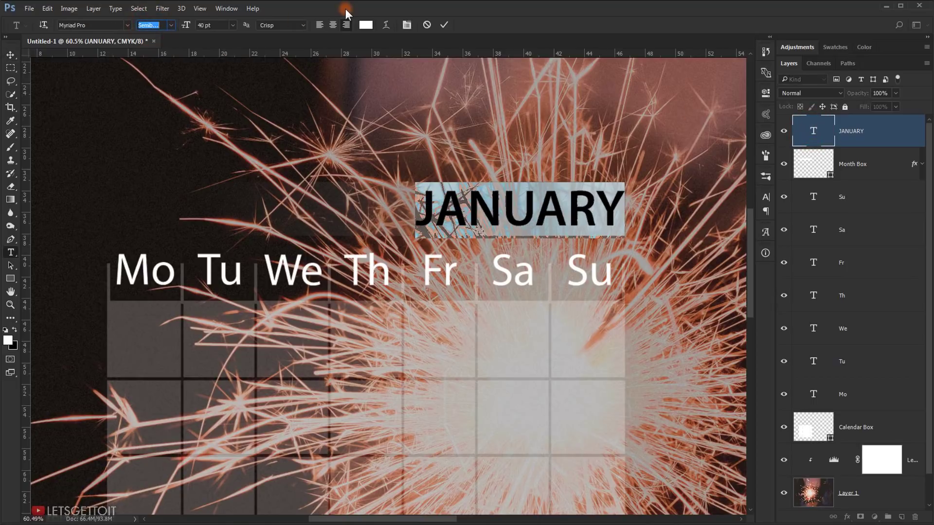
left_click(11, 54)
- Group the JANUARY and Month Box layers and name the group Month
scroll(492, 190, "down", 6)
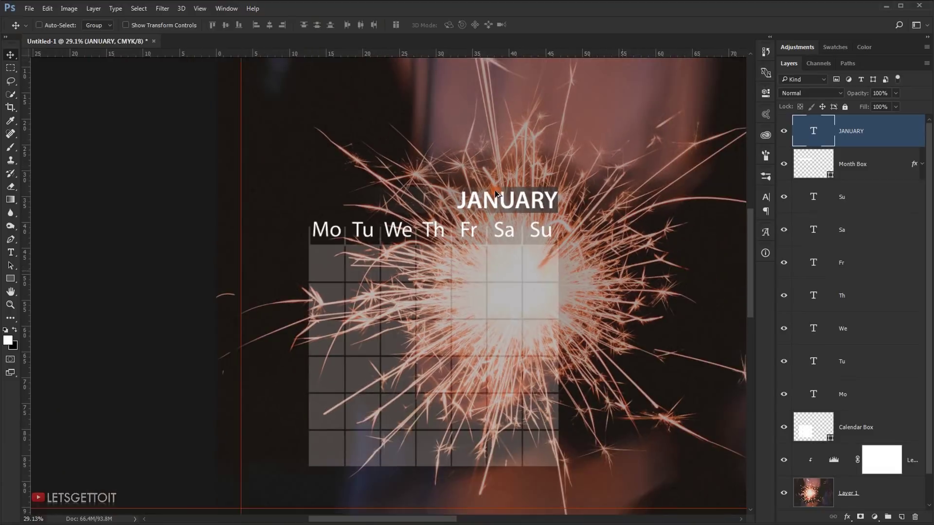
scroll(334, 263, "up", 6)
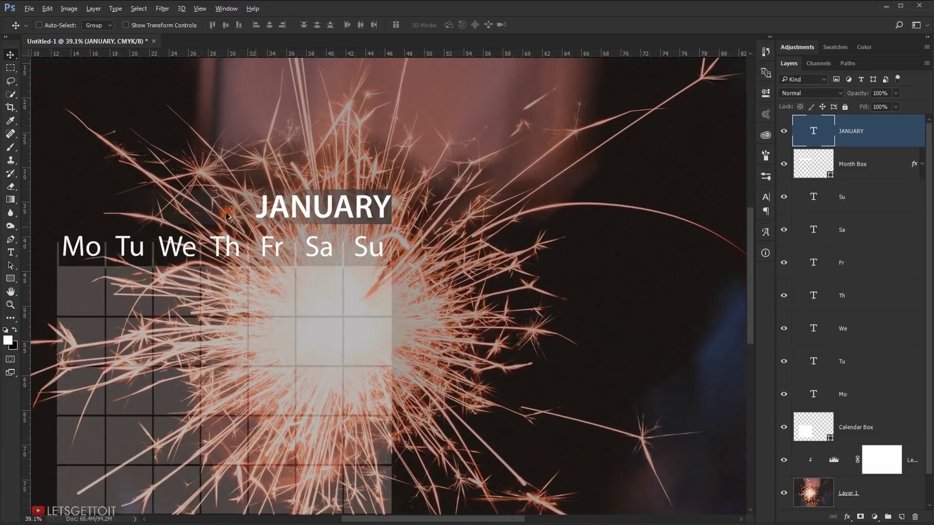
scroll(343, 230, "up", 1)
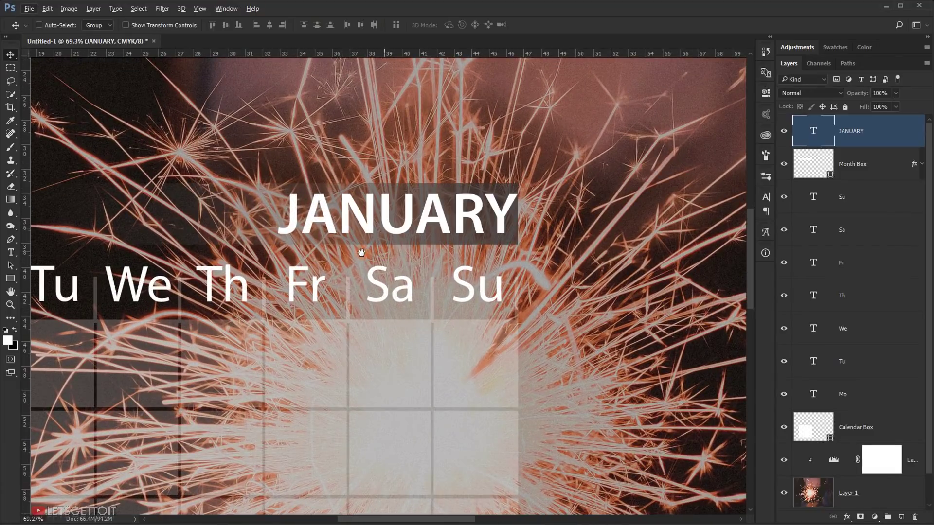
scroll(361, 252, "down", 4)
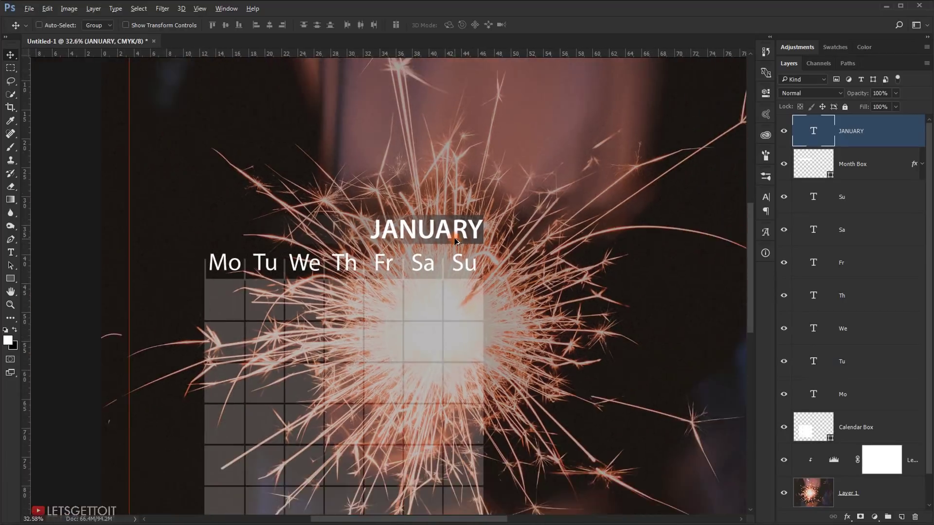
scroll(455, 241, "down", 1)
left_click(879, 164)
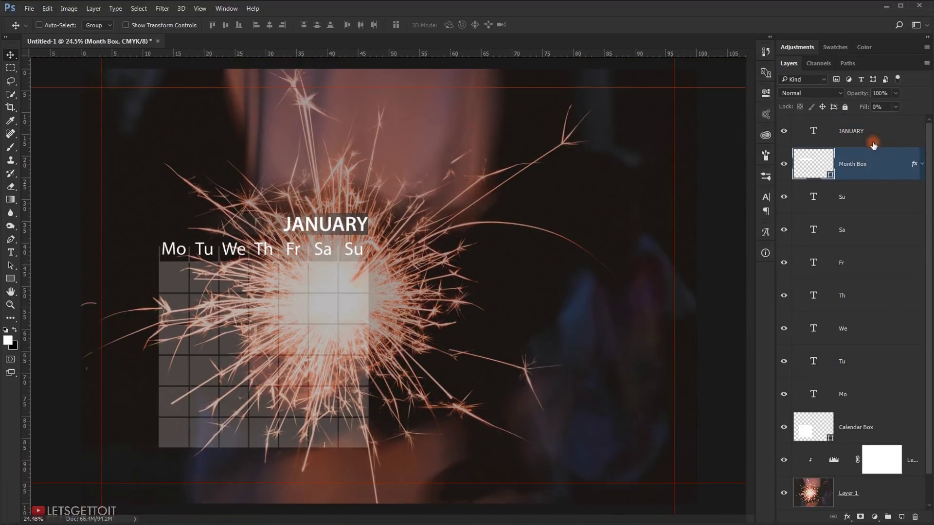
left_click(869, 136, "ctrl")
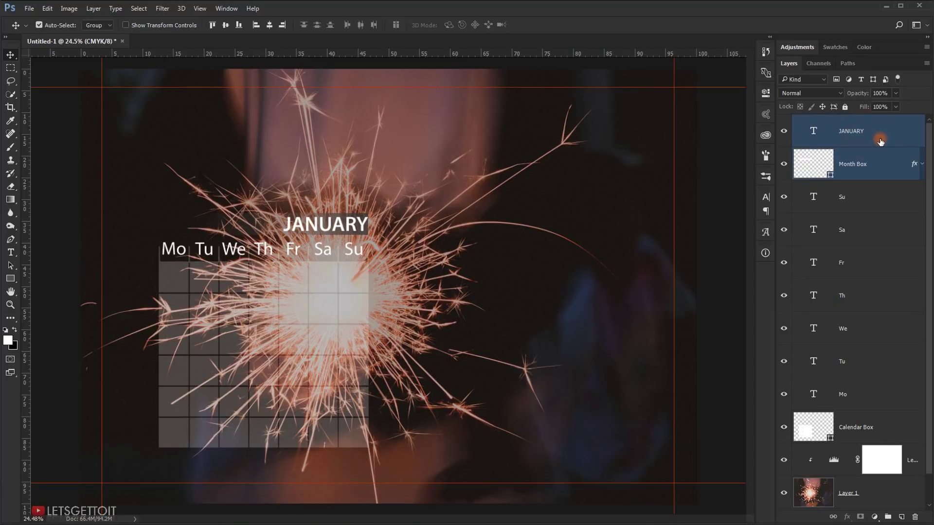
key("ctrl+g")
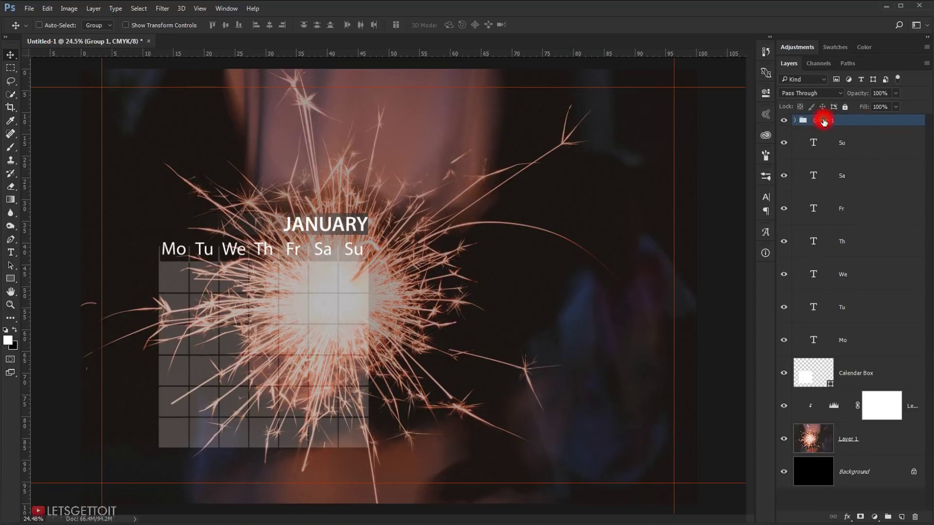
double_click(823, 120)
type("Month")
key("Return")
- Group the seven weekday text layers from Su to Mo and name the group Days
left_click(860, 152)
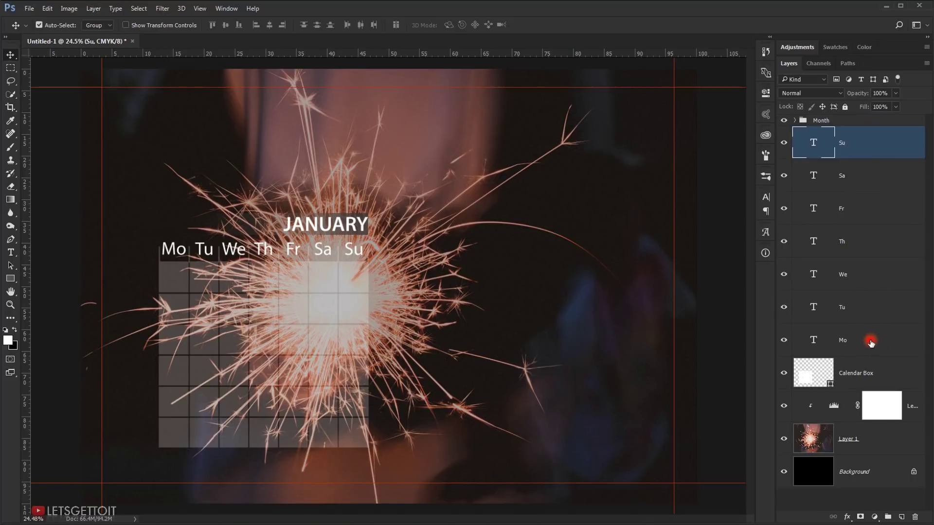
left_click(870, 342, "shift")
key("ctrl")
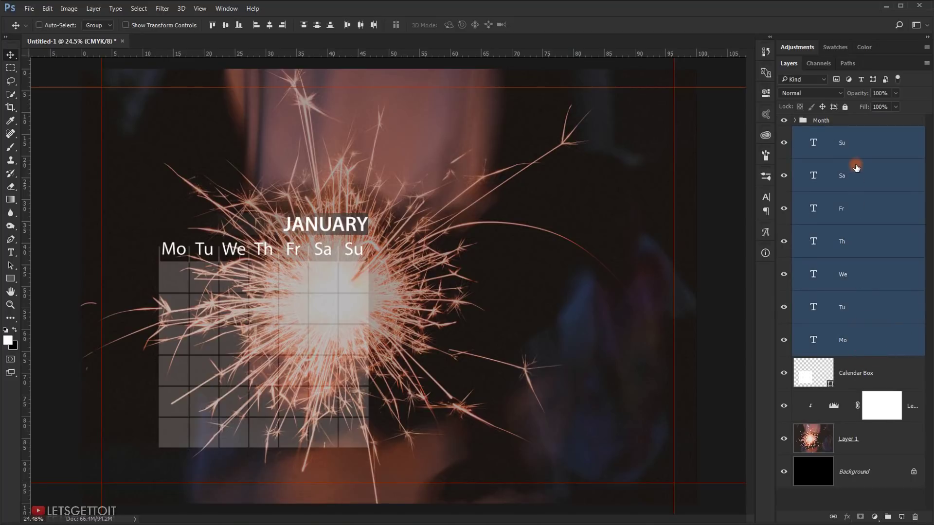
key("ctrl+g")
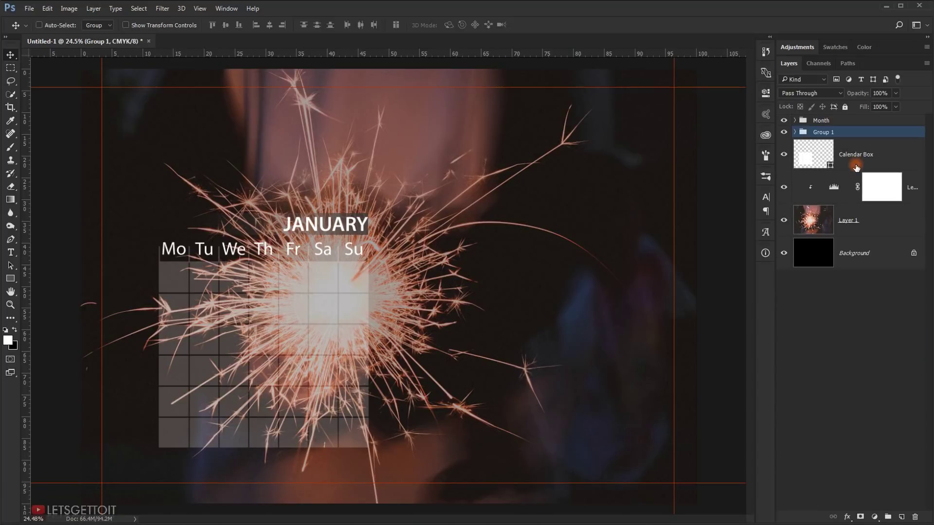
double_click(827, 132)
type("Days")
key("Return")
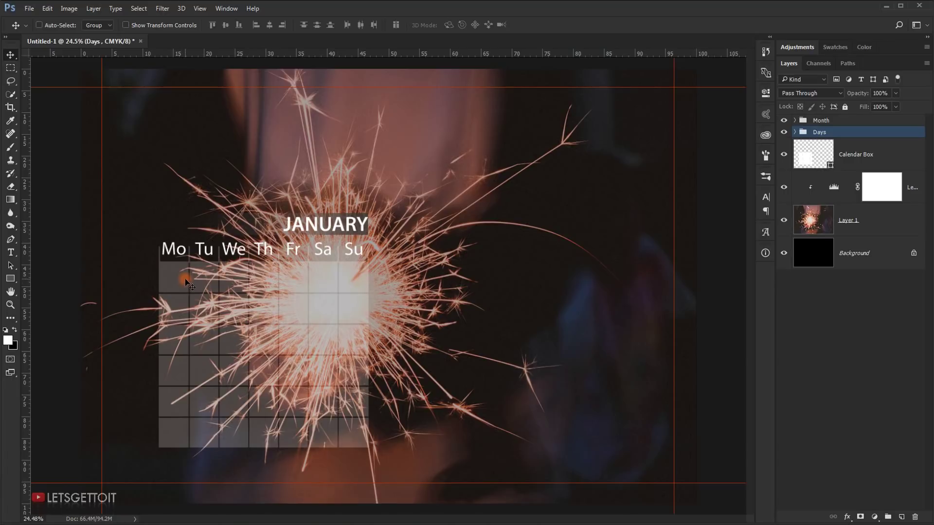
- Set the Type tool to centred alignment, Regular style and 25 pt for the date numbers
scroll(188, 293, "up", 1)
scroll(185, 292, "up", 2)
left_click_drag(305, 266, 395, 193)
scroll(302, 284, "up", 3)
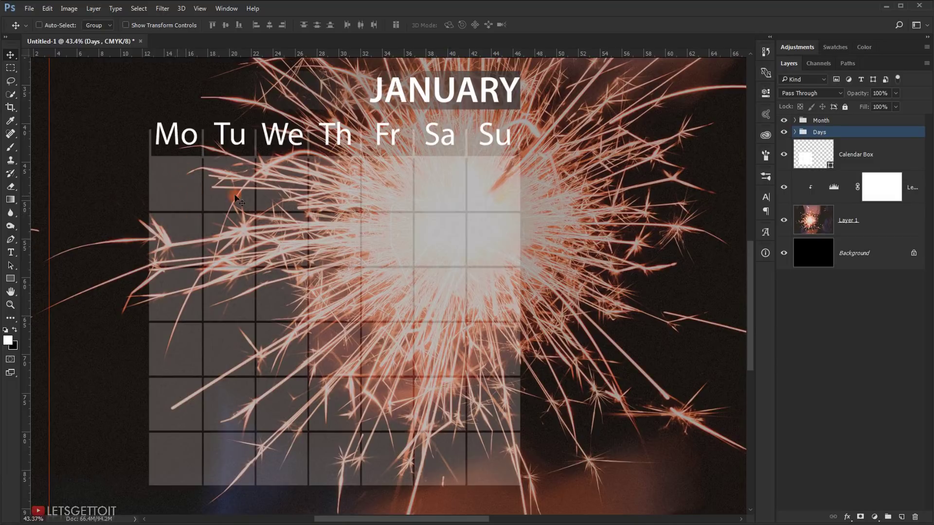
left_click(10, 253)
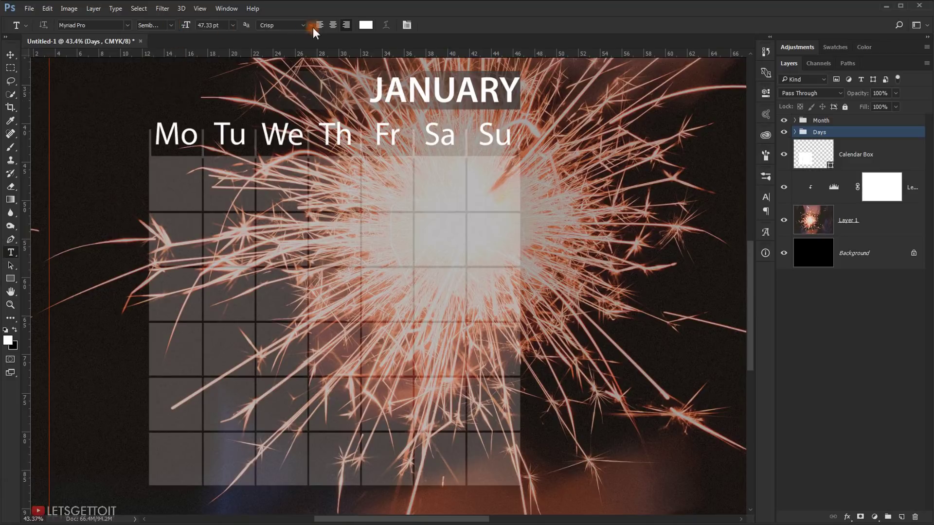
left_click(332, 24)
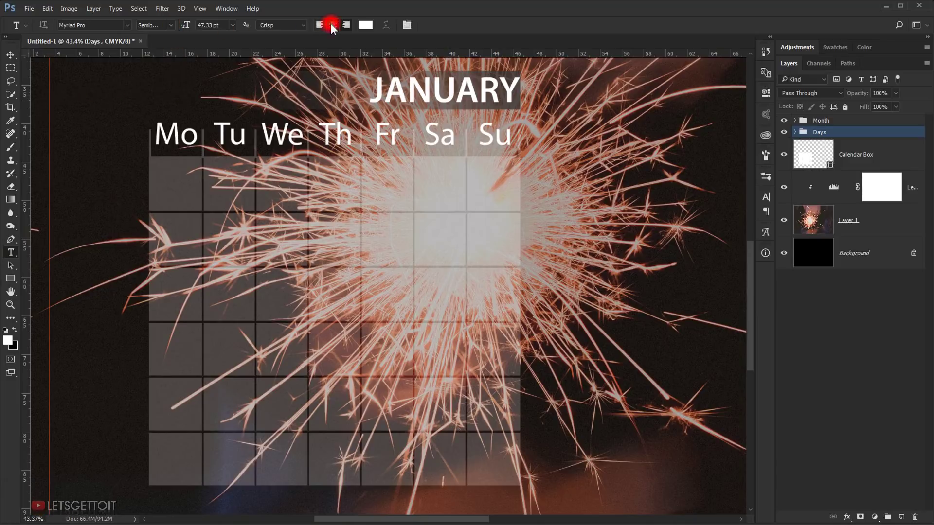
left_click(172, 26)
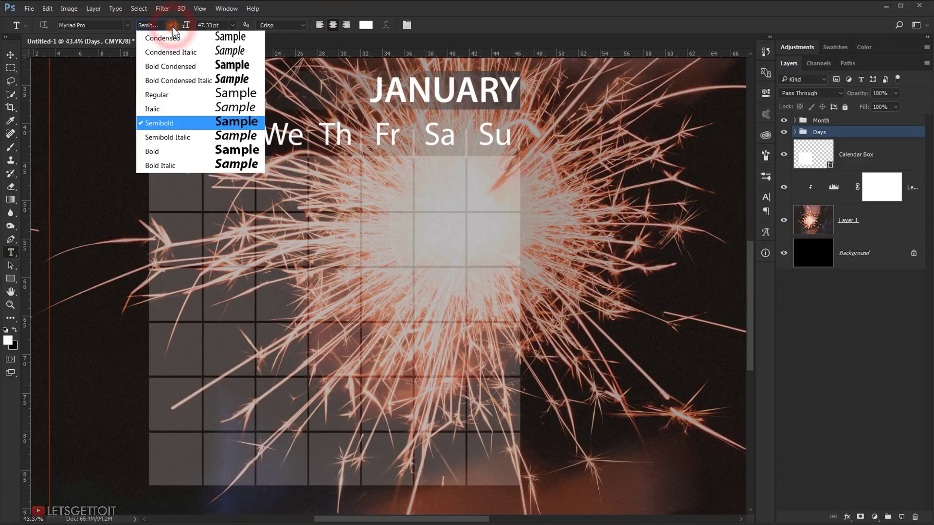
left_click(165, 94)
left_click_drag(188, 26, 162, 25)
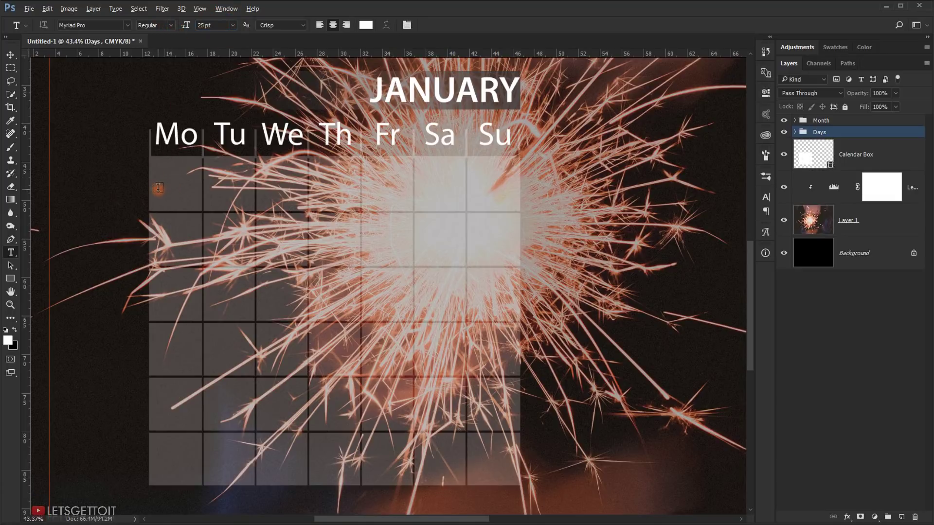
- Draw a text box over the first Monday cell, enter 26 and set its size to 33 pt
scroll(158, 187, "up", 5)
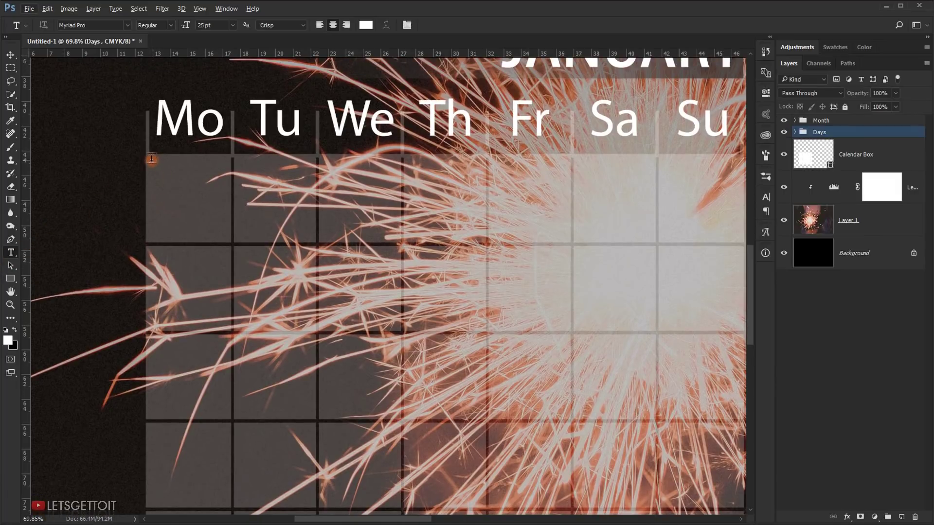
left_click_drag(152, 159, 230, 265)
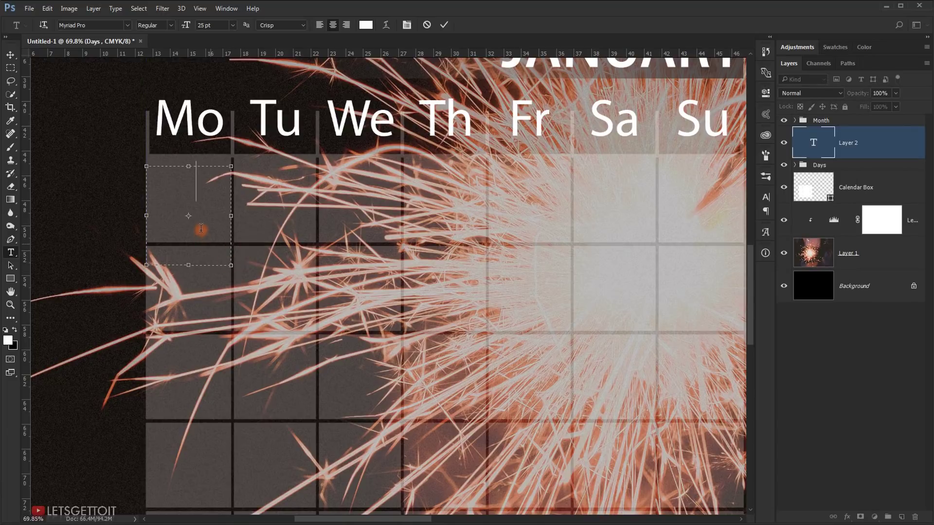
left_click_drag(199, 191, 169, 191)
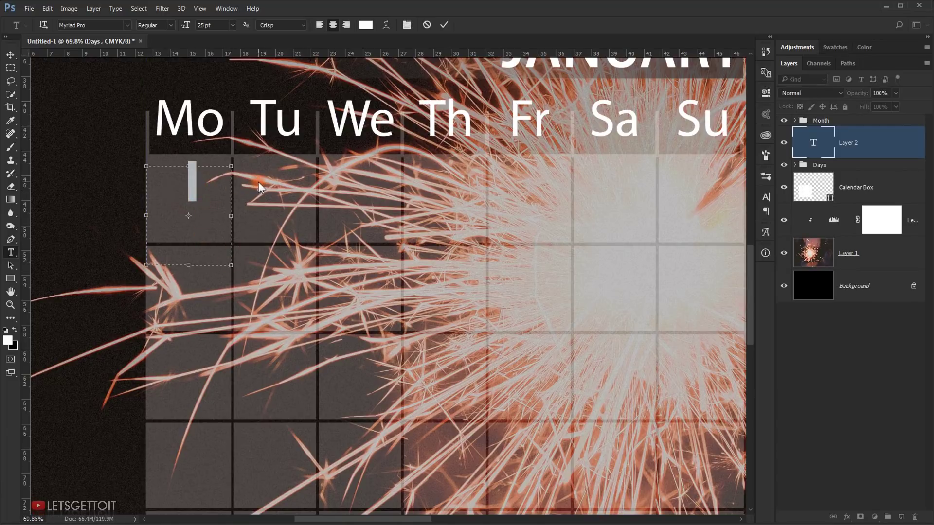
type("26")
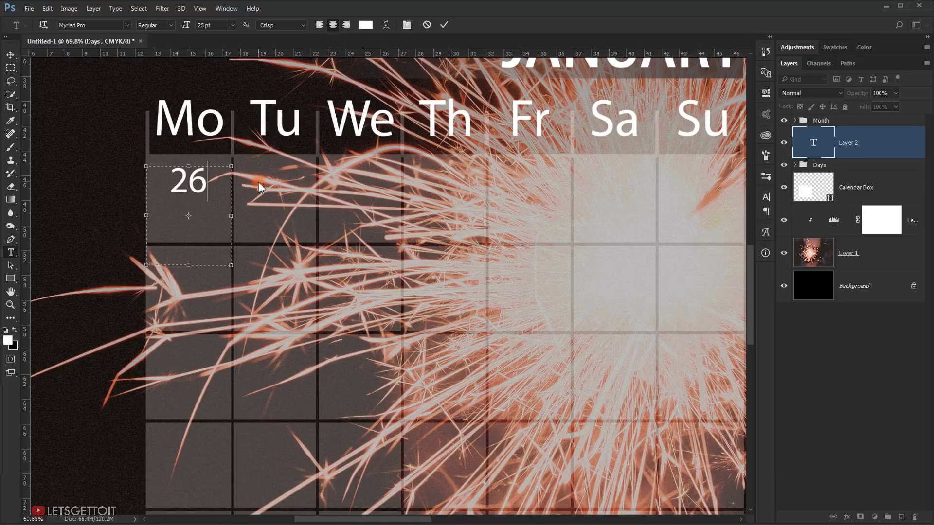
key("ctrl+a")
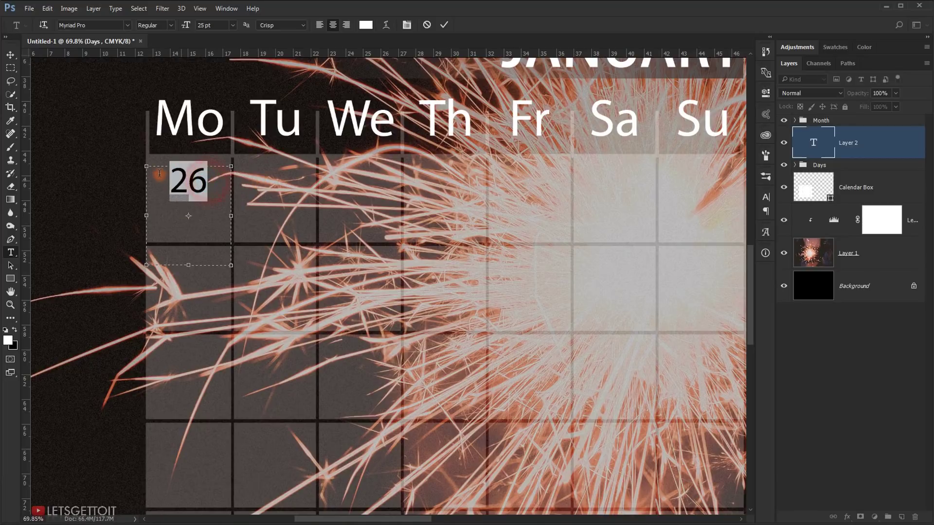
left_click_drag(184, 26, 189, 28)
key("ctrl+Return")
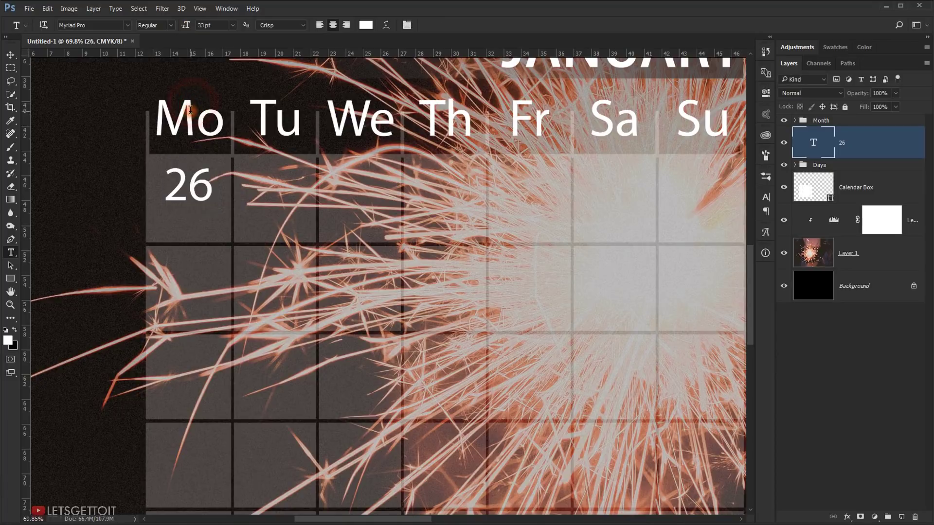
- Shorten the 26 text box to the cell's lower edge and move the number slightly down within the cell
double_click(199, 182)
left_click_drag(190, 266, 193, 243)
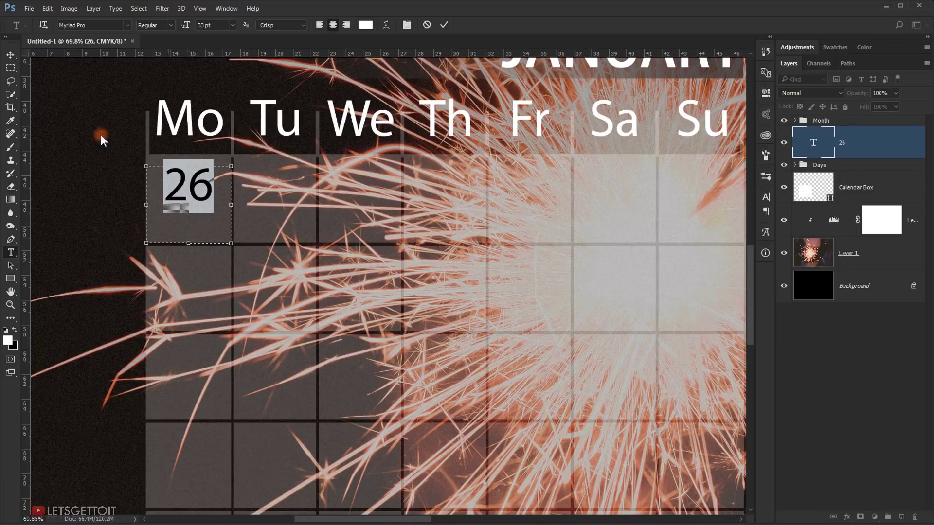
left_click(10, 55)
left_click_drag(180, 196, 178, 209)
scroll(208, 212, "down", 3)
left_click_drag(335, 222, 276, 227)
scroll(170, 255, "up", 4)
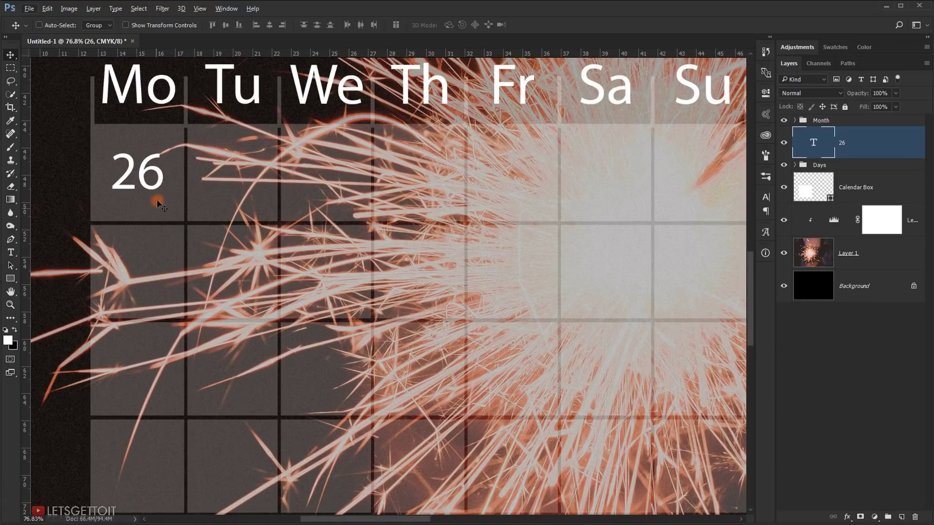
- Duplicate the 26 into the first Tuesday cell and change the copy's text to 27
left_click_drag(141, 177, 268, 208)
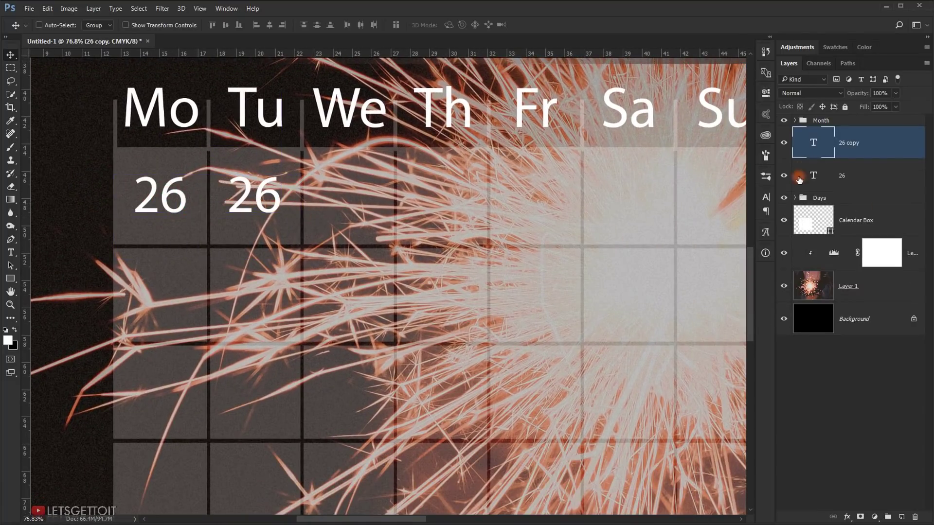
double_click(817, 141)
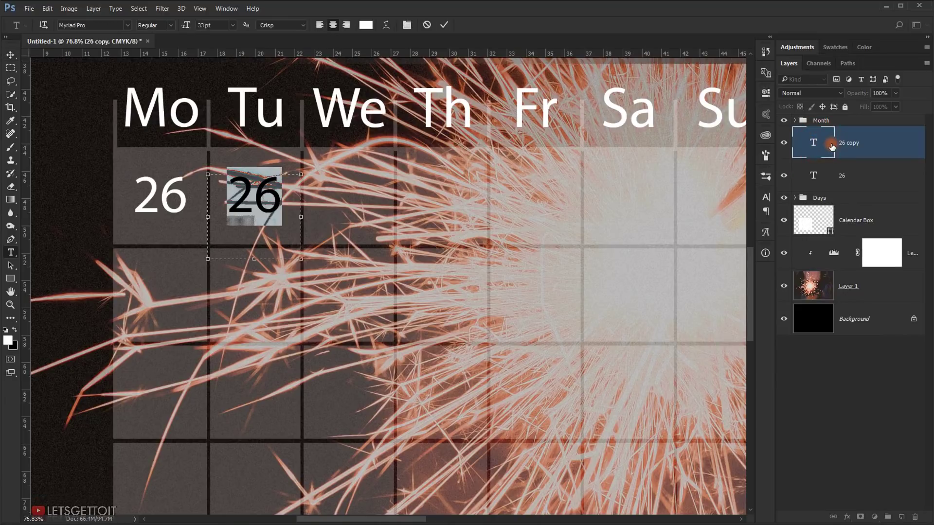
type("27")
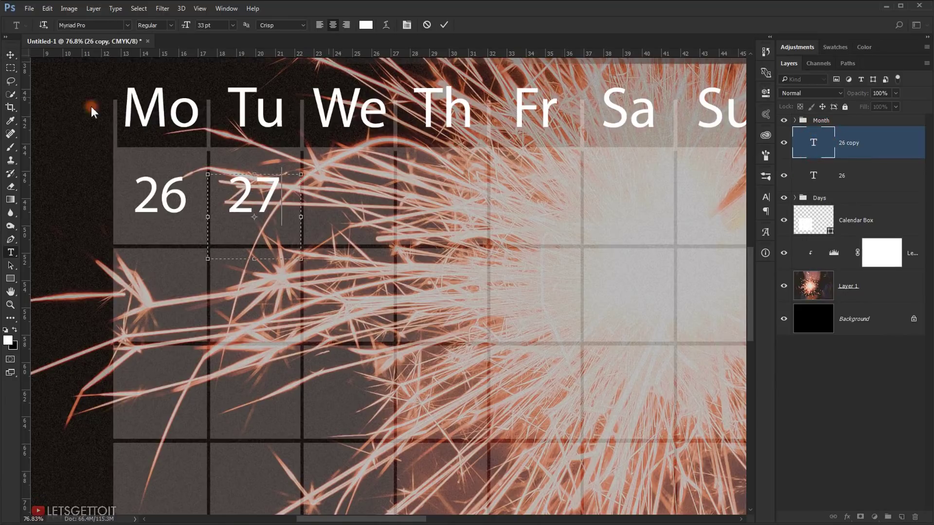
left_click(10, 54)
- Duplicate the 27 into the first Wednesday cell and change the copy's text to 28
left_click_drag(242, 206, 339, 206)
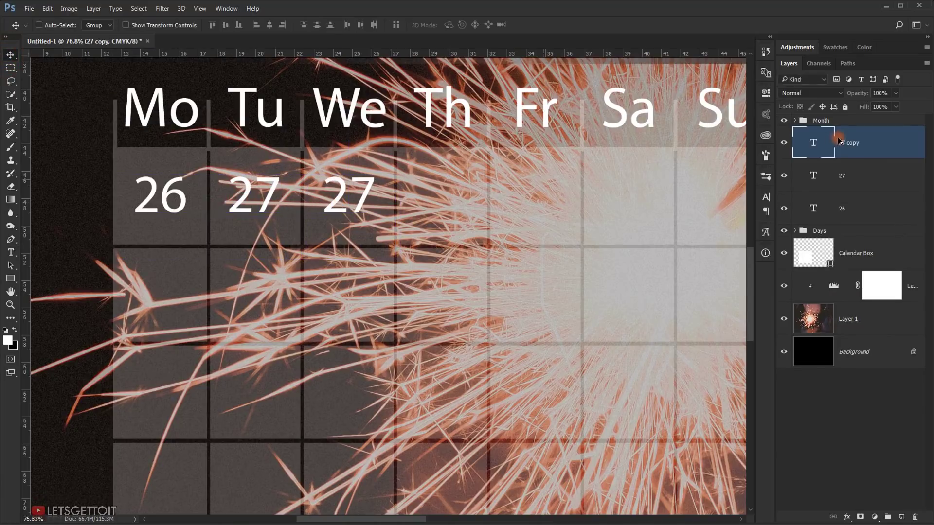
double_click(822, 144)
type("28")
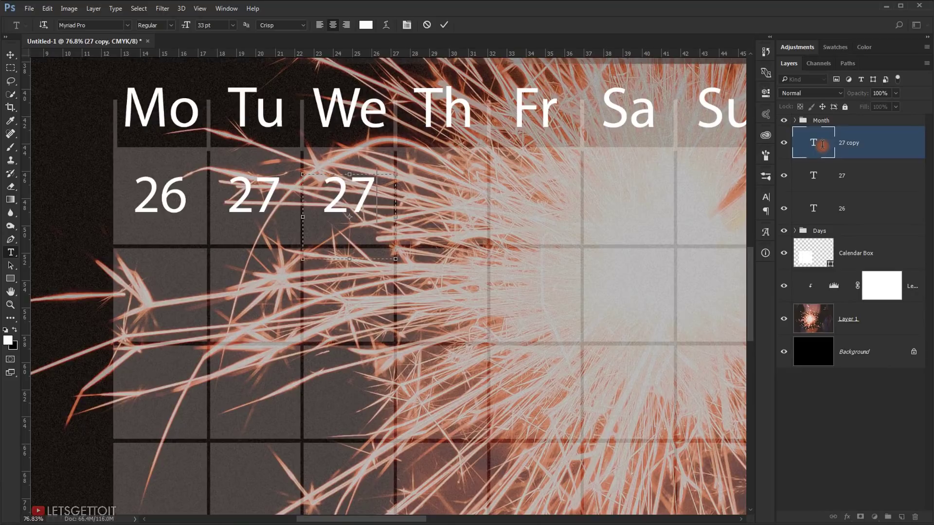
left_click(10, 55)
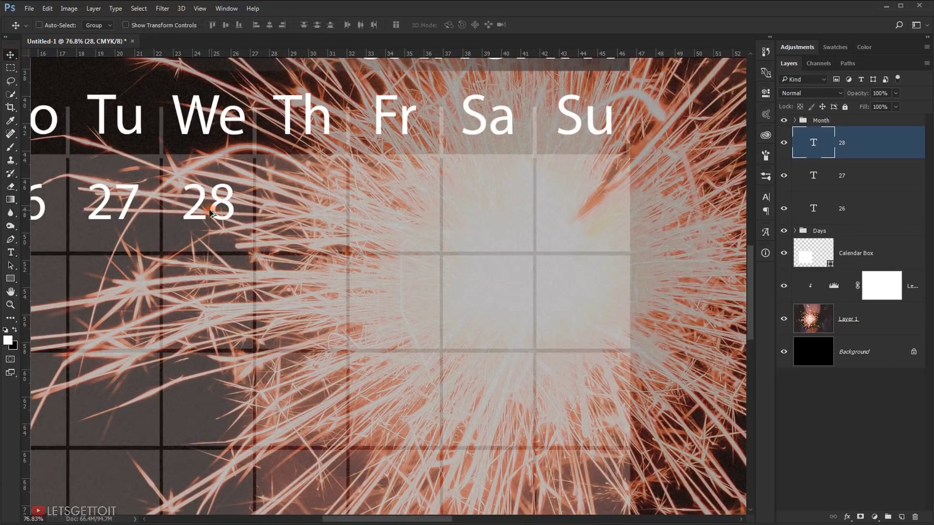
- Duplicate the 28 into the Thursday cell as 29, and place a copy of the 29 in the Friday cell
left_click_drag(209, 202, 397, 212)
double_click(806, 155)
type("29")
left_click(11, 54)
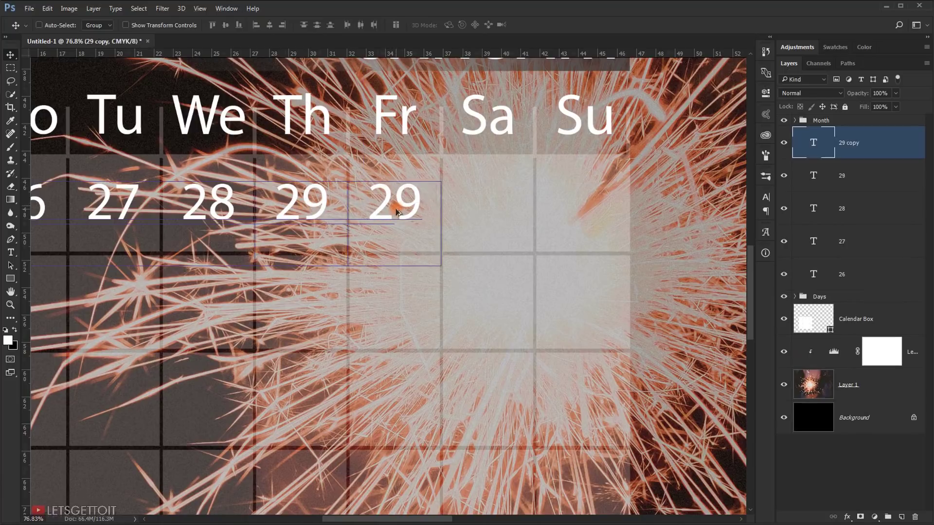
- Move all calendar layers from Month to Calendar Box together to the right, up against the right vertical guide
scroll(342, 258, "down", 7)
left_click(844, 123)
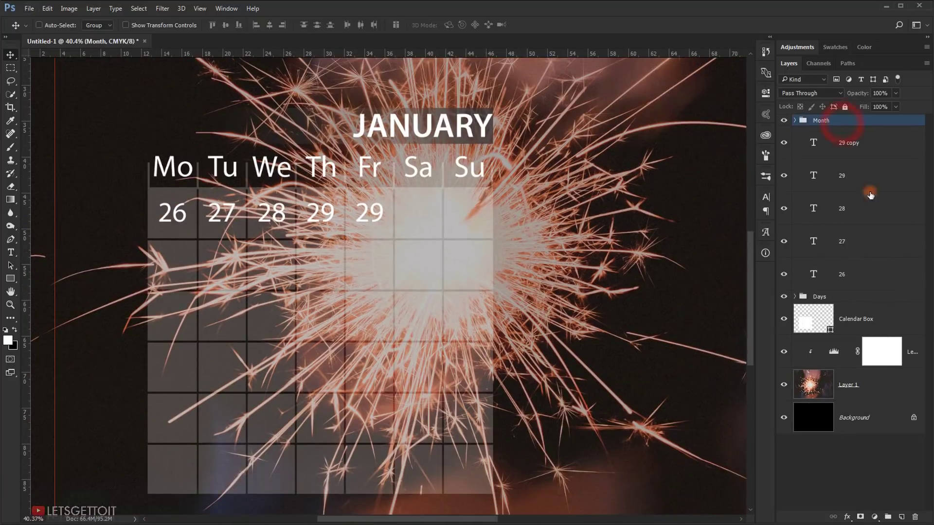
left_click(881, 295, "shift")
scroll(465, 290, "down", 3)
scroll(466, 287, "down", 2)
left_click(333, 278, "ctrl+shift")
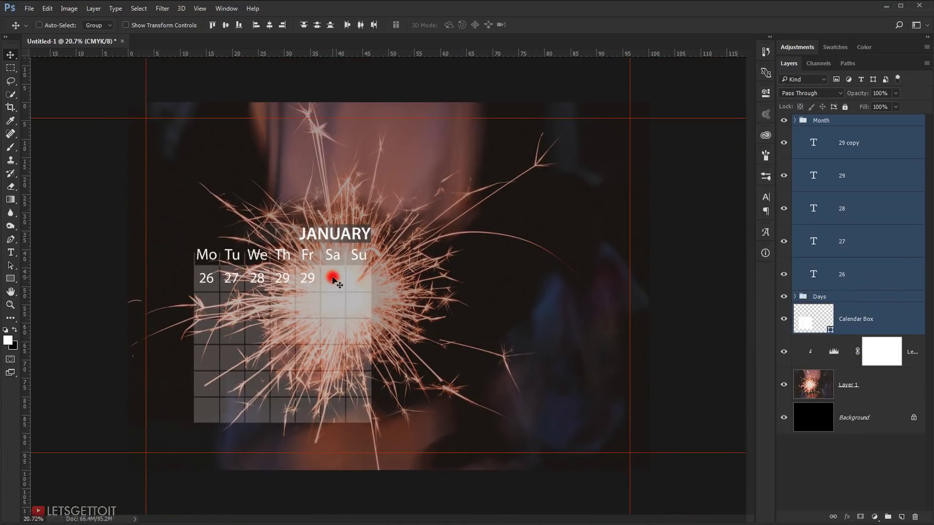
left_click_drag(332, 279, 403, 286)
scroll(603, 305, "up", 3)
scroll(603, 297, "up", 3)
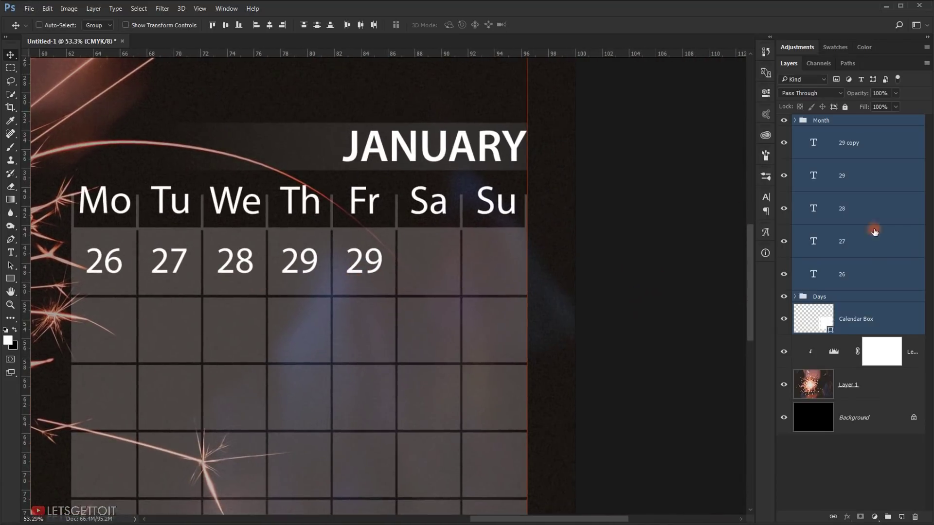
- Change the Friday number to 30 and duplicate it into the Saturday cell as 31
left_click(813, 144)
double_click(813, 145)
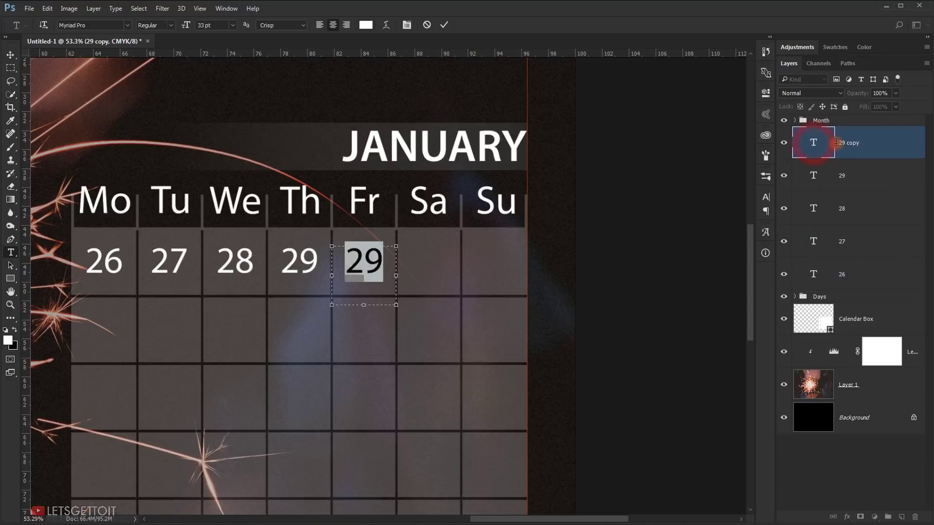
type("30")
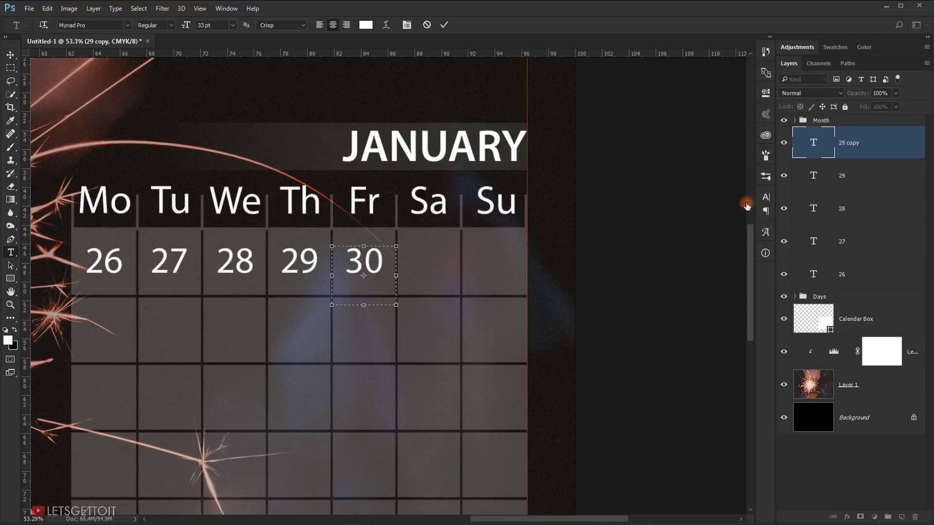
left_click(9, 55)
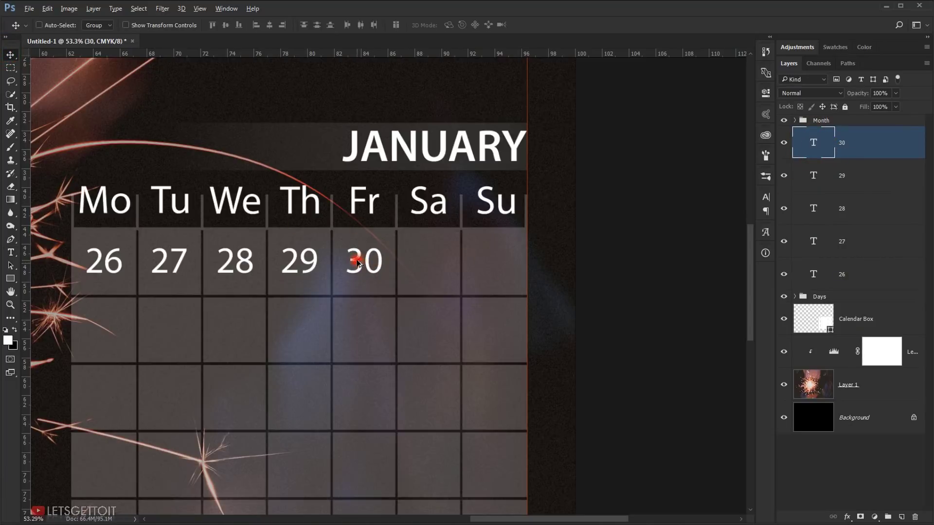
left_click_drag(358, 263, 424, 261)
double_click(816, 139)
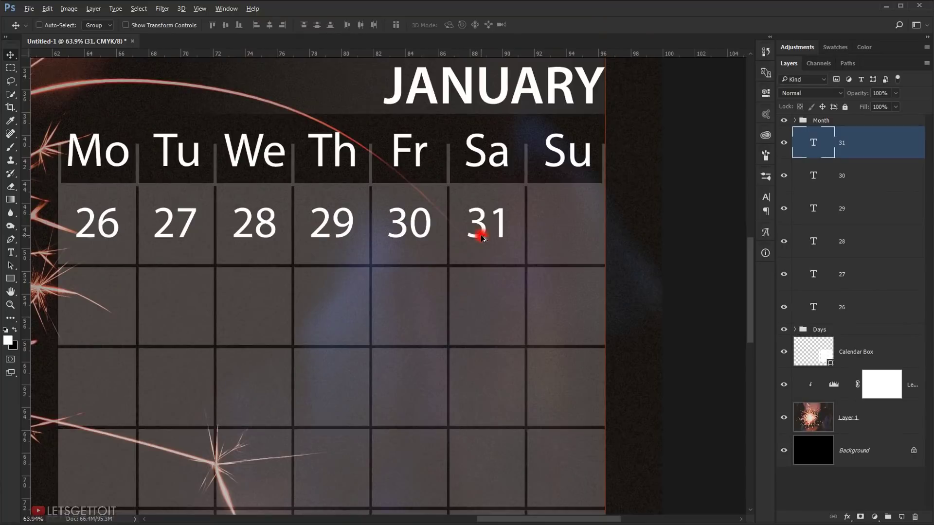
- Duplicate the 31 into the first Sunday cell and change the copy's text to 1
left_click_drag(480, 233, 559, 242)
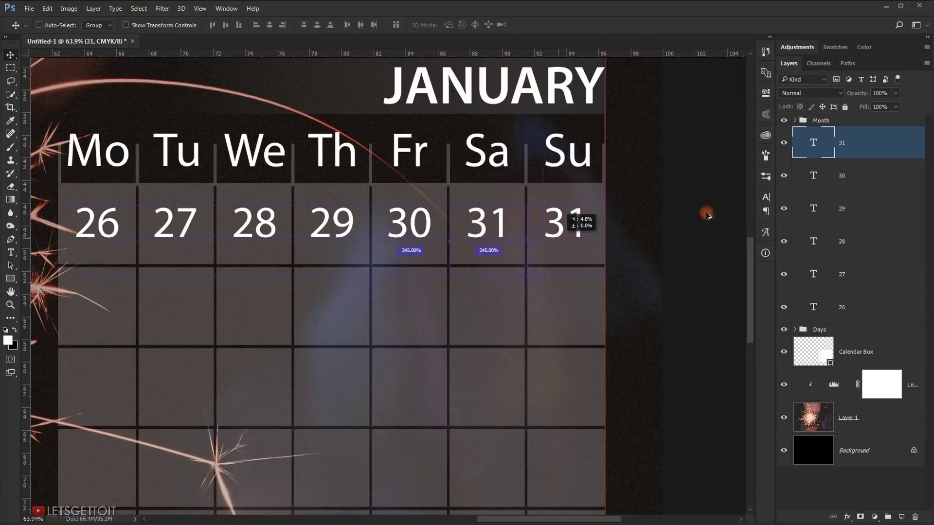
double_click(822, 141)
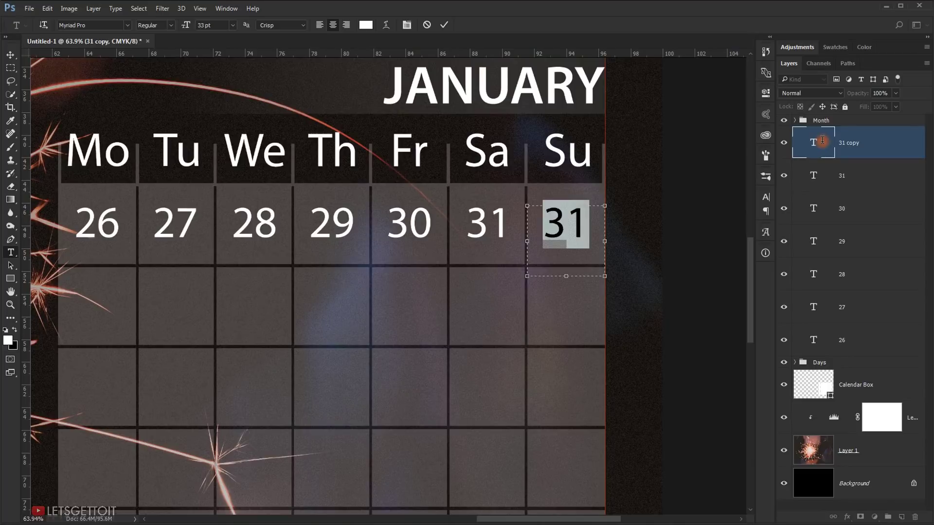
type("1")
left_click(10, 55)
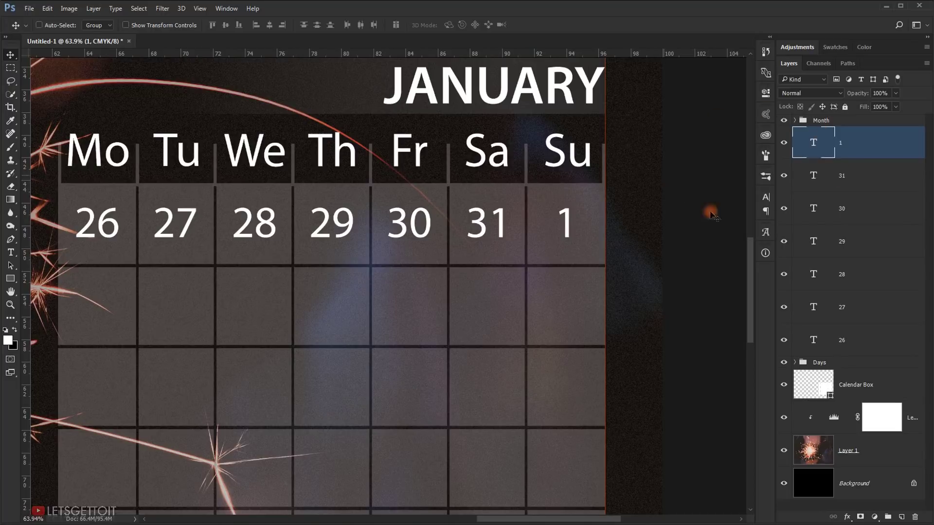
- Set the opacity of the date text layers 26 to 31 to 30%
left_click(820, 182)
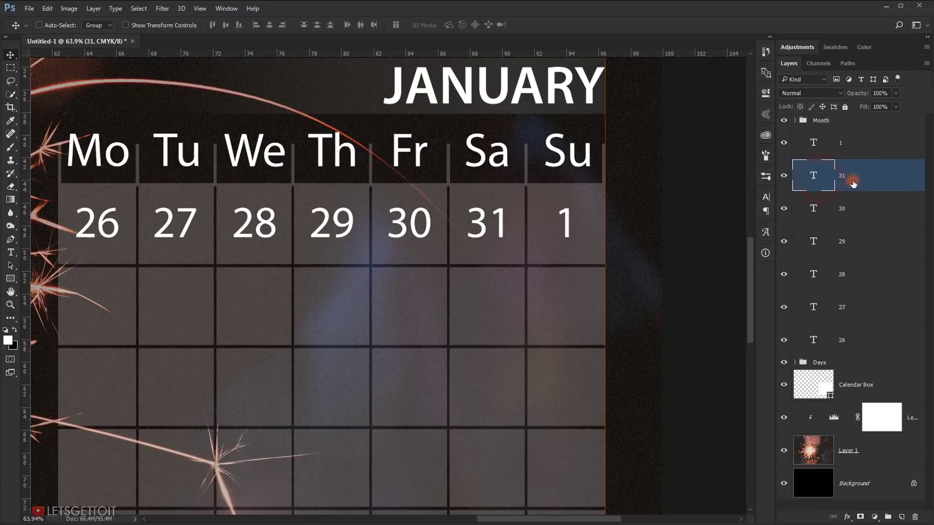
left_click(868, 340, "shift")
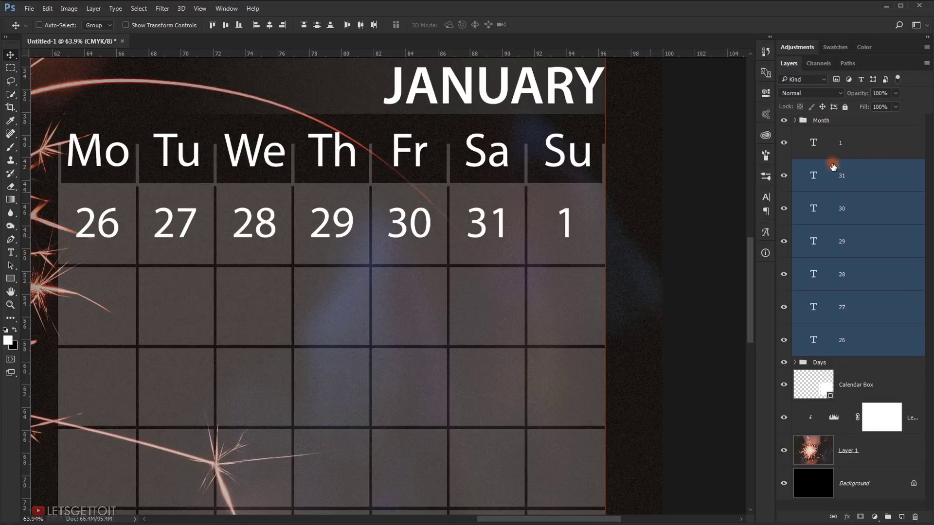
left_click(878, 92)
type("30")
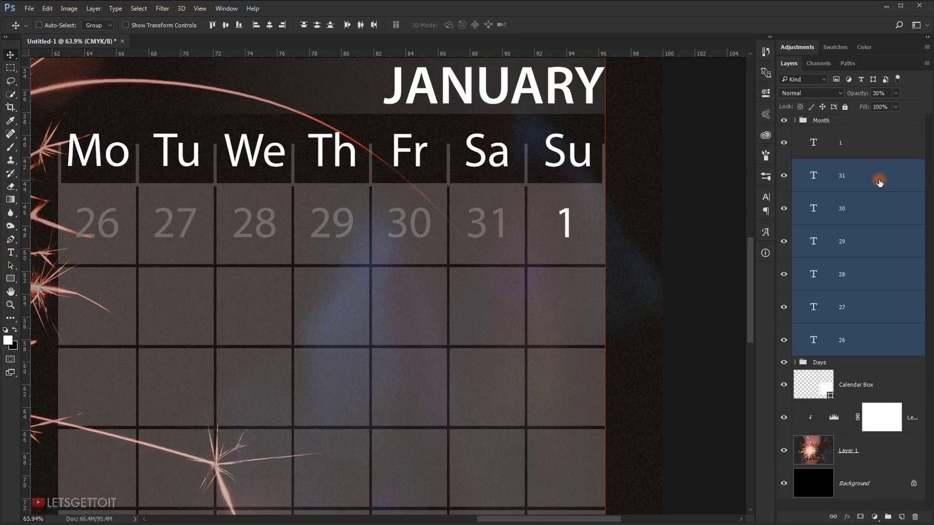
- Set the text colour of the previous-month date layers 26 to 31 to black (#000000)
left_click(10, 253)
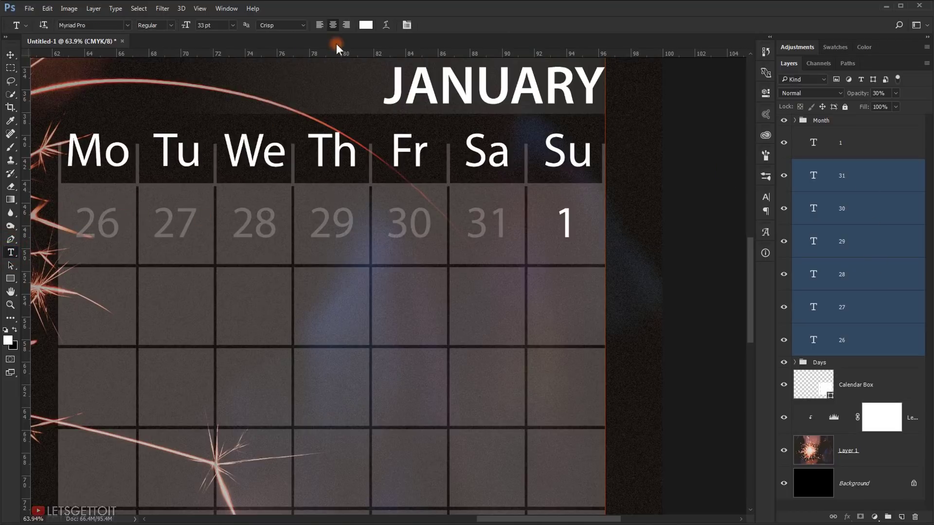
left_click(366, 25)
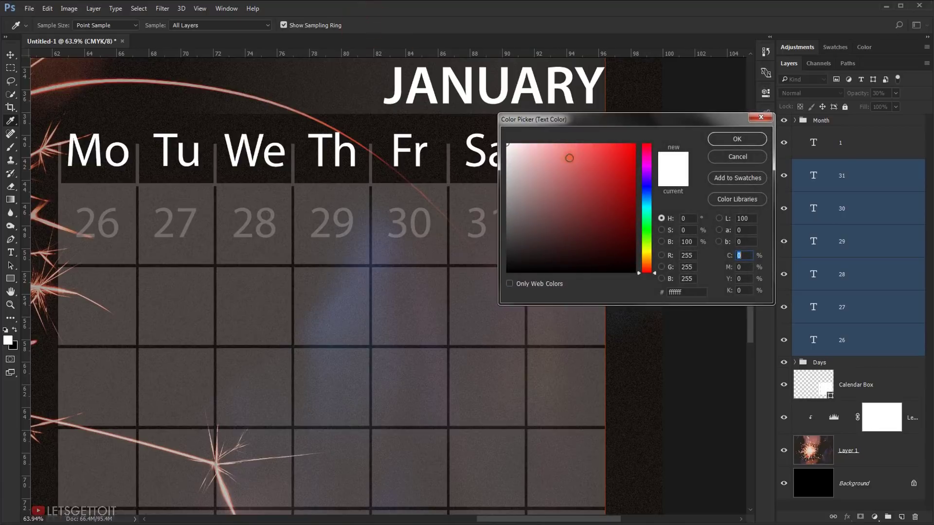
left_click_drag(569, 200, 496, 273)
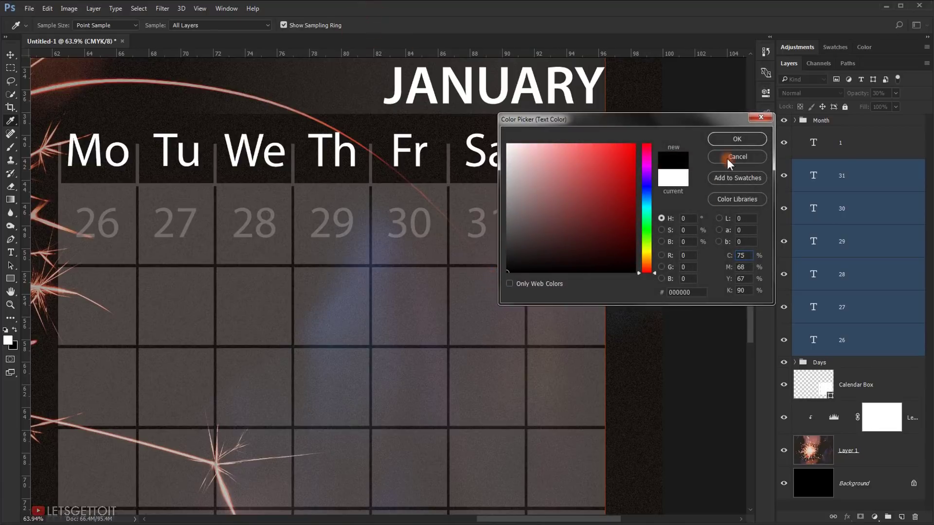
left_click(728, 136)
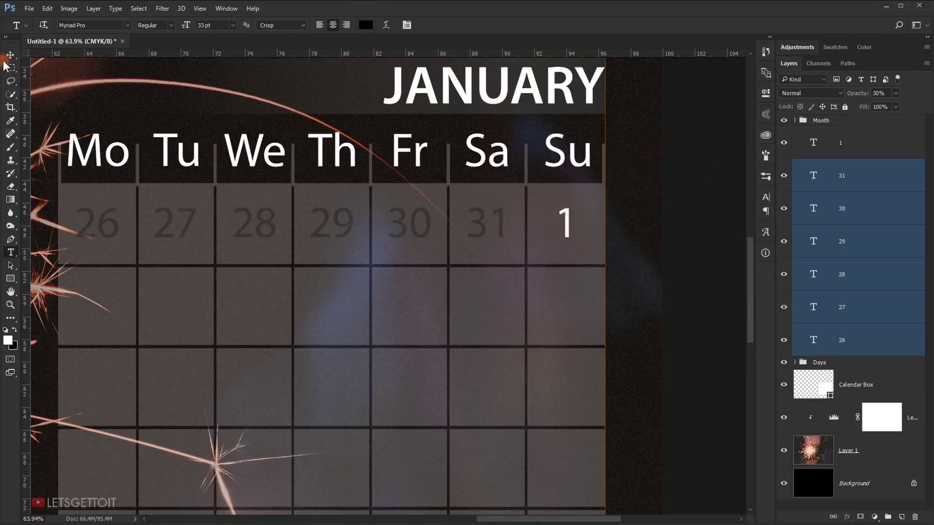
left_click(9, 56)
- Duplicate the 1 into the Monday cell of the second row and change the copy's text to 2
scroll(320, 219, "down", 3)
scroll(319, 222, "down", 1)
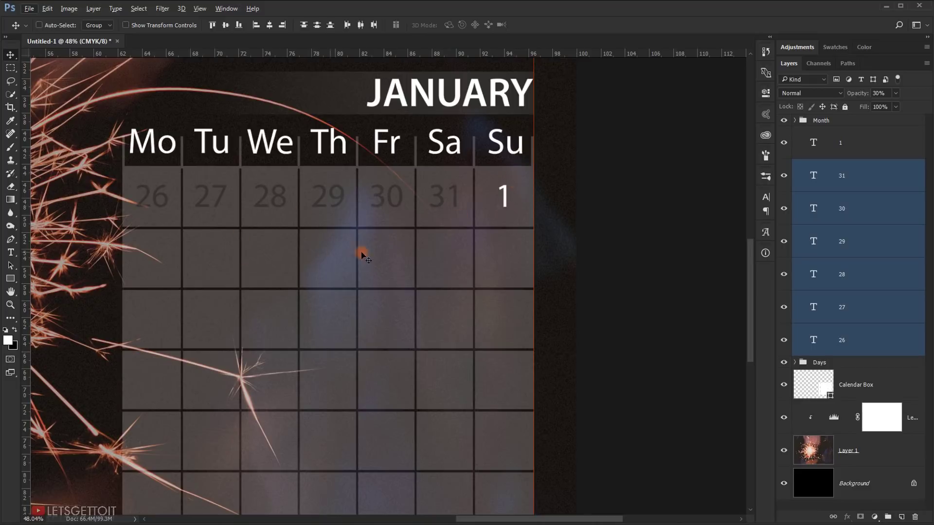
left_click_drag(414, 251, 379, 305)
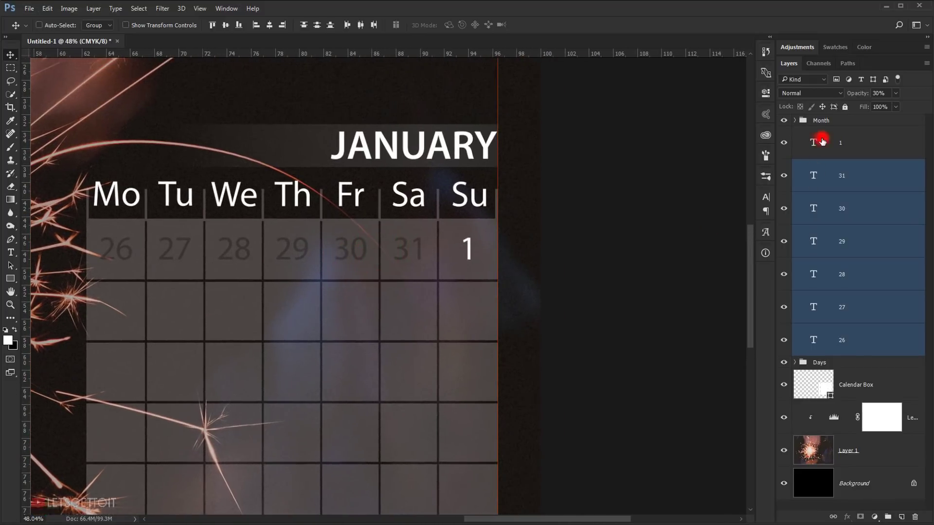
left_click(845, 143)
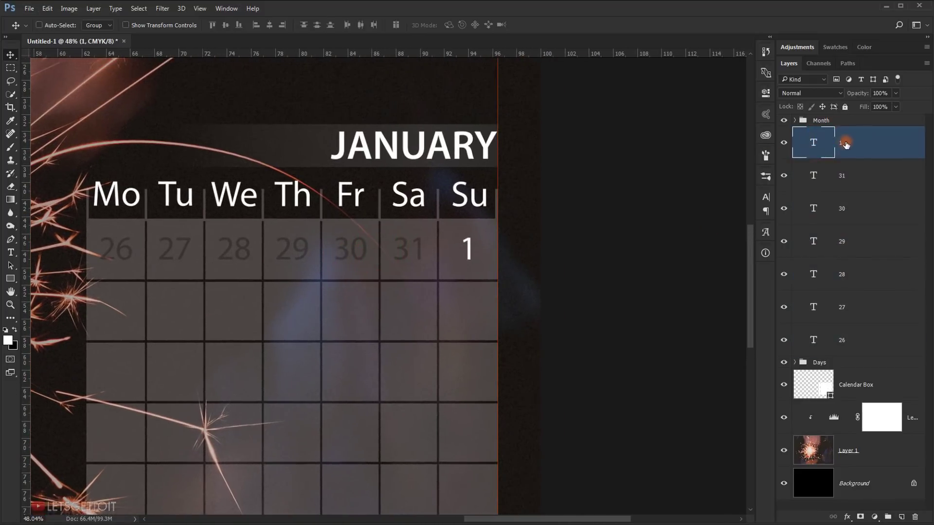
left_click_drag(470, 259, 136, 317)
scroll(94, 349, "up", 3)
double_click(811, 138)
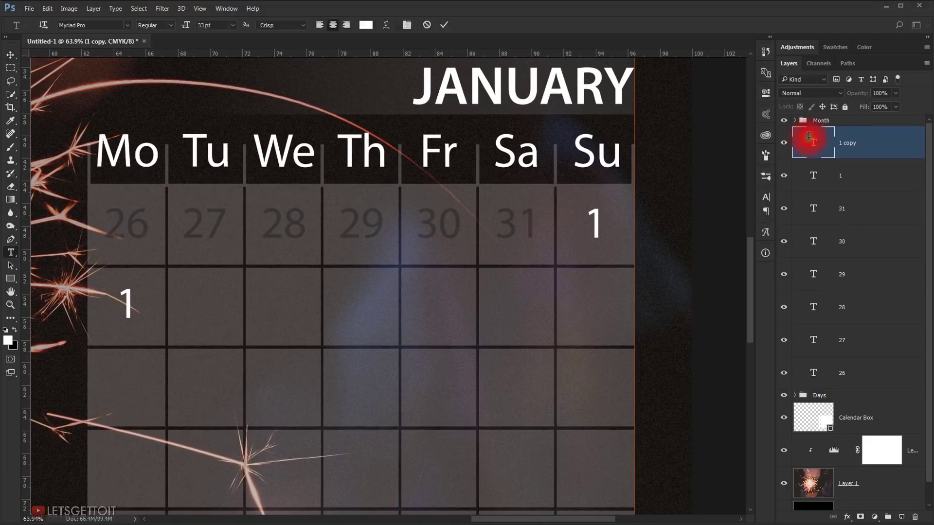
type("2")
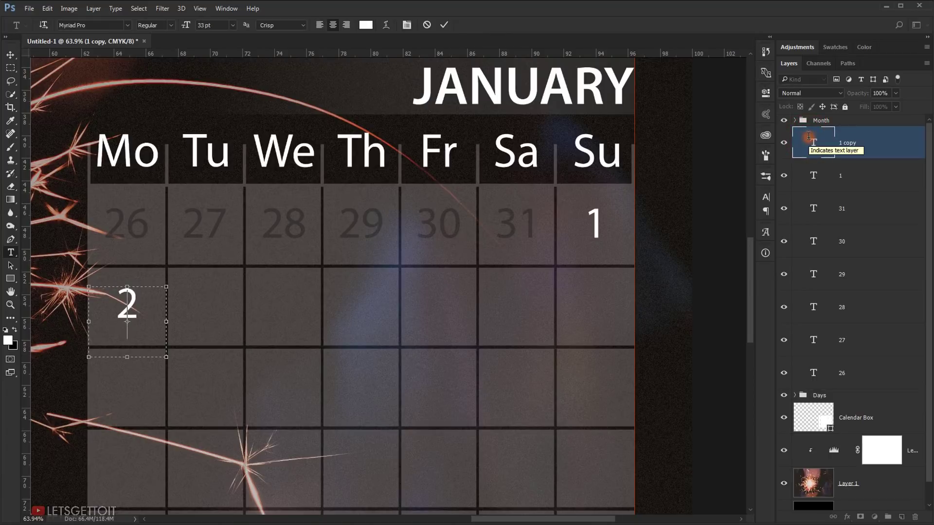
left_click(10, 55)
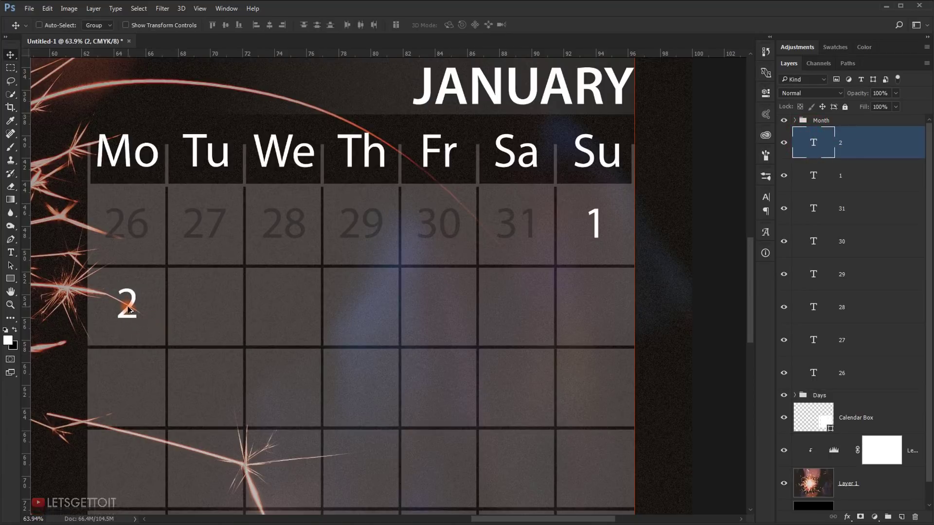
- Duplicate the 2 into the adjacent Tuesday cell and change the copy's text to 3
left_click_drag(129, 310, 209, 311)
double_click(819, 143)
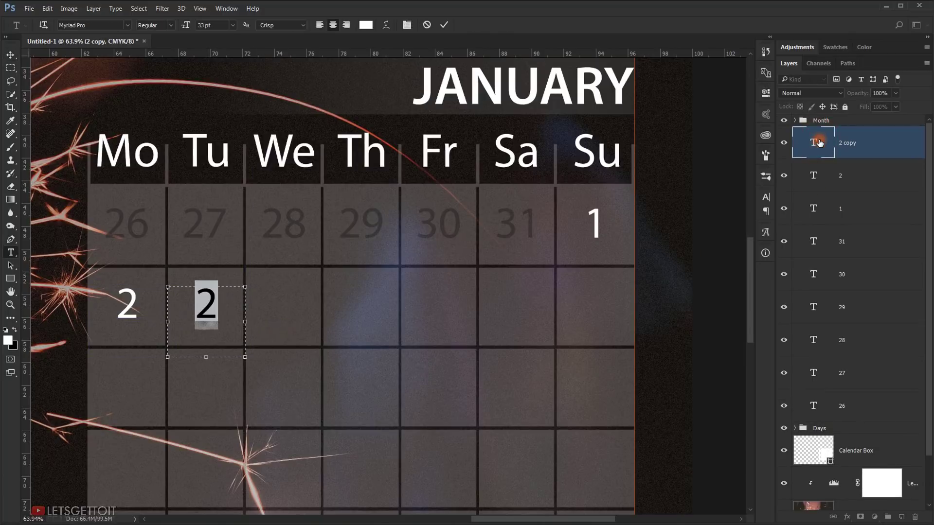
type("3")
key("ctrl+Return")
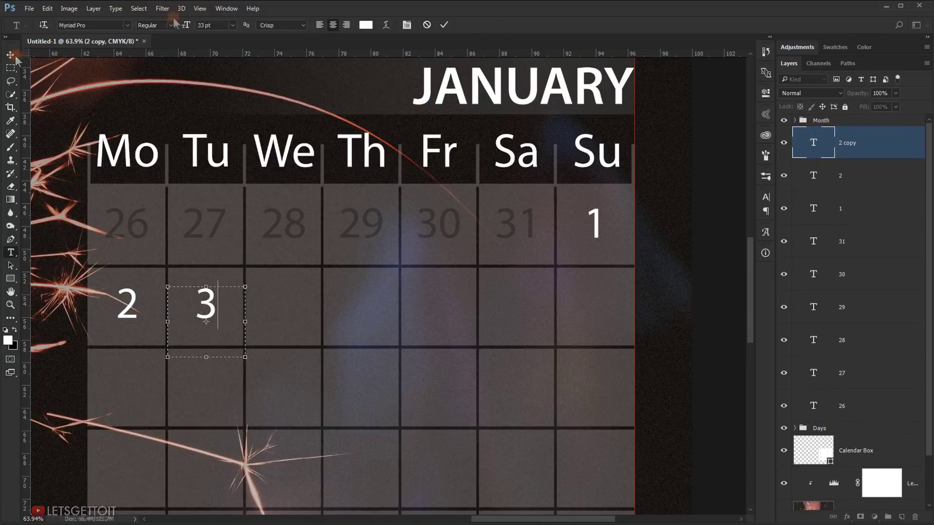
key("v")
- Continue duplicating the date number along the second row, numbering the Wednesday cell 4 and the Thursday cell 5
left_click_drag(208, 305, 598, 304)
double_click(818, 143)
type("4")
key("ctrl+Return")
key("v")
double_click(818, 144)
type("5")
key("ctrl+Return")
key("v")
- Complete the second row with duplicated date numbers 6, 7 and 8 in the Friday, Saturday and Sunday cells
double_click(819, 144)
type("6")
key("ctrl+Return")
key("v")
double_click(820, 145)
type("7")
key("ctrl+Return")
key("v")
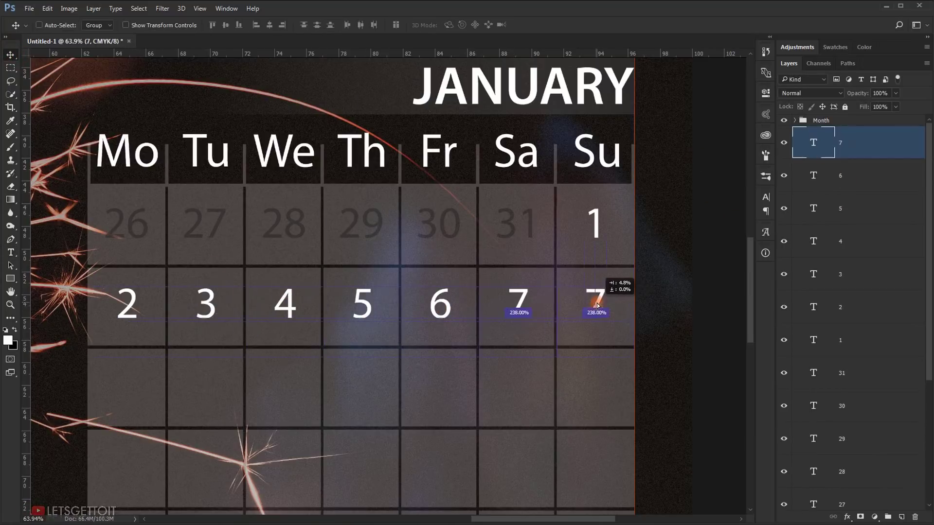
left_click_drag(636, 119, 604, 147)
left_click_drag(708, 153, 492, 219)
key("ctrl+z")
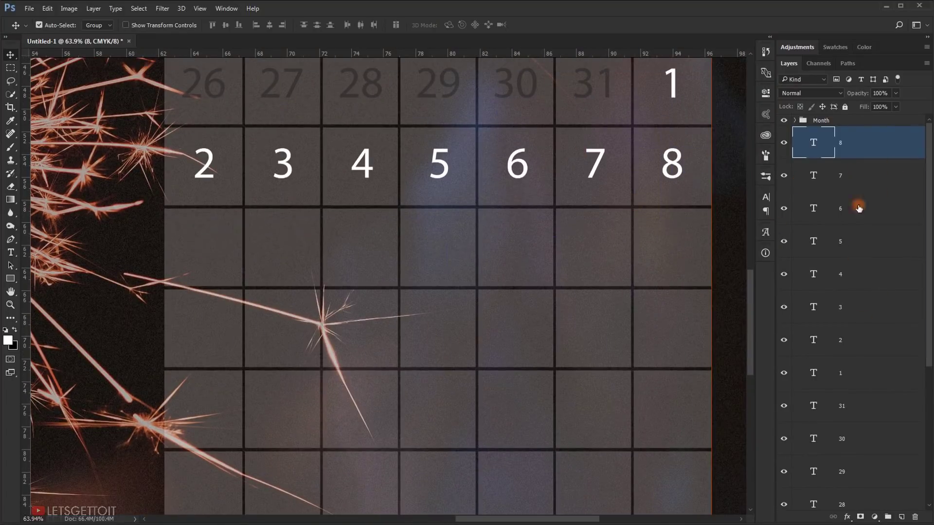
- Duplicate the 2 to 8 row into the third row and change its Monday to Wednesday copies to 9, 10 and 11
left_click(851, 339, "shift")
left_click_drag(438, 133, 438, 212)
double_click(814, 339)
type("9")
double_click(814, 307)
type("10")
double_click(814, 273)
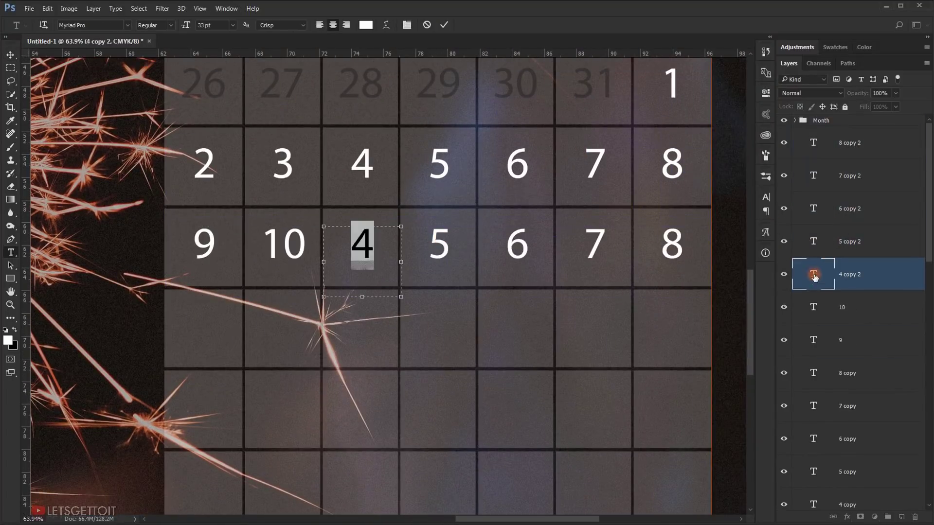
type("11")
- Change the Thursday to Sunday copies in the third row to 12, 13, 14 and 15
double_click(821, 241)
type("12")
double_click(813, 208)
type("13")
double_click(813, 175)
type("14")
double_click(821, 143)
type("15")
key("ctrl+Return")
key("v")
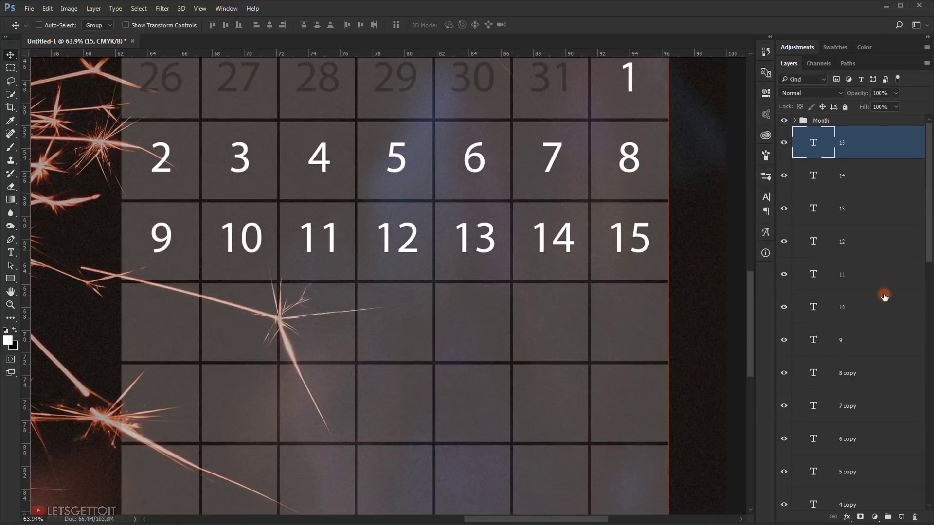
- Duplicate the 9 to 15 row into the fourth row and change its Monday to Wednesday copies to 16, 17 and 18
left_click_drag(371, 242, 371, 323)
double_click(813, 340)
type("16")
double_click(813, 307)
type("17")
double_click(813, 274)
type("18")
- Change the Thursday to Sunday copies in the fourth row to 19, 20, 21 and 22
double_click(813, 241)
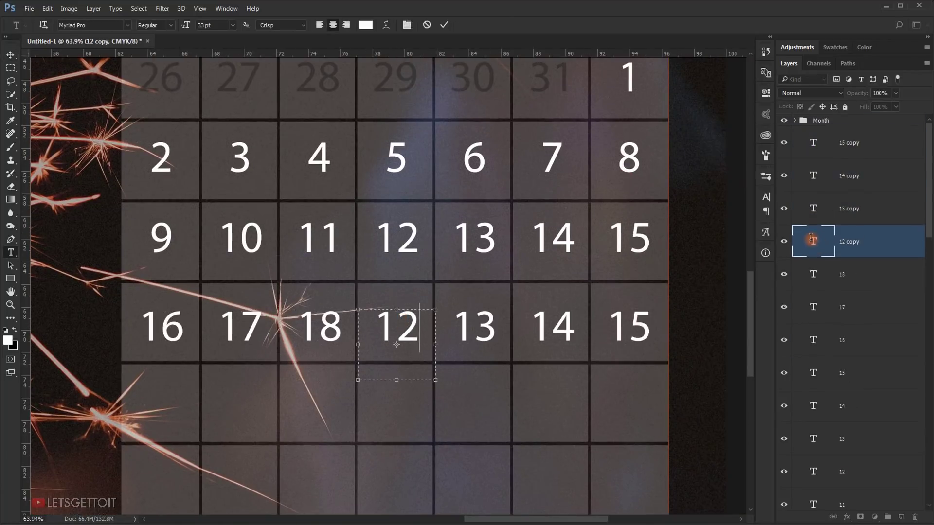
type("21")
double_click(813, 142)
type("22")
key("ctrl+Return")
key("v")
- Select the seven date layers 16 to 22 and duplicate them straight down into the fifth row
left_click(848, 340, "shift")
left_click_drag(856, 169, 856, 159)
scroll(382, 380, "down", 3)
left_click_drag(389, 338, 390, 393)
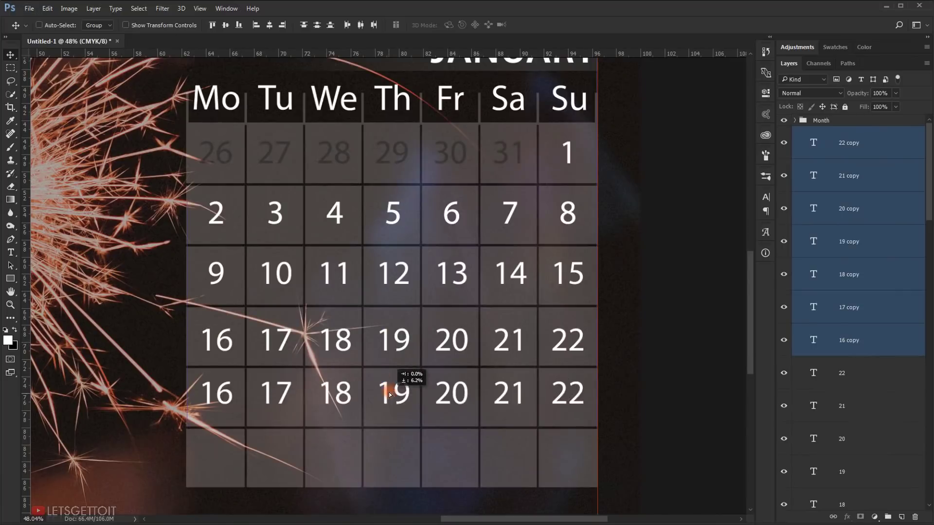
- Change the fifth row's copied numbers to 23, 24, 25, 26, 27, 28 and 29
double_click(813, 340)
type("23")
double_click(813, 307)
type("24")
double_click(813, 274)
type("25")
double_click(813, 241)
type("26")
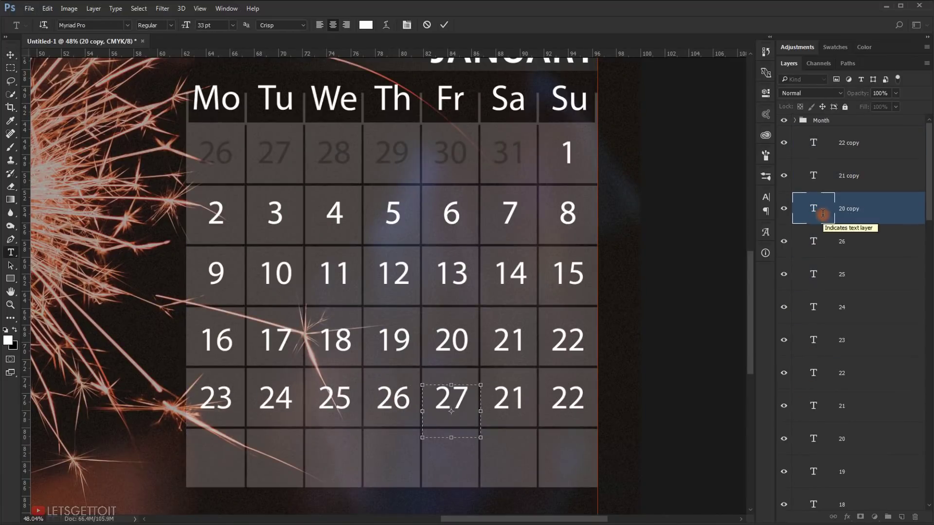
key("ctrl+Return")
key("v")
- Duplicate the 23 to 29 row into the last row and change its Monday and Tuesday copies to 30 and 31
left_click(868, 342, "shift")
left_click_drag(459, 390, 459, 449)
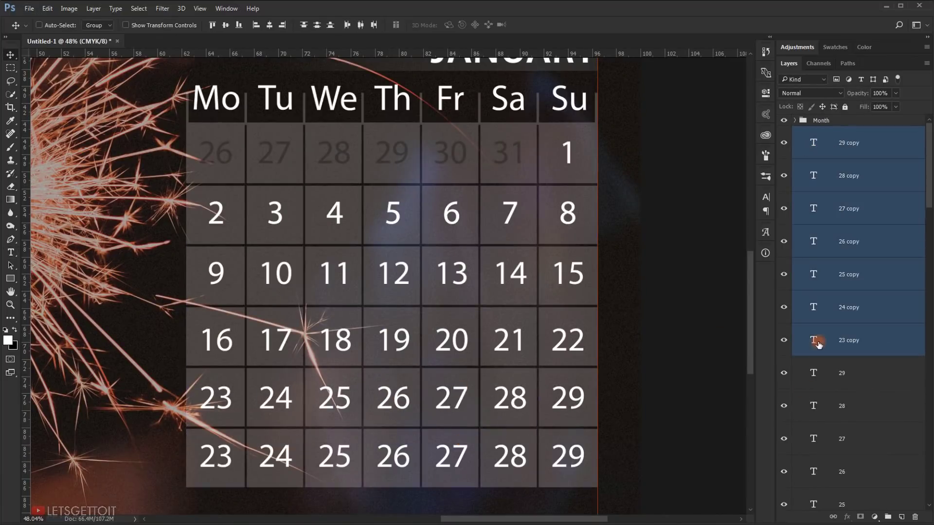
double_click(814, 341)
type("30")
double_click(813, 306)
type("31")
- Change the remaining Wednesday to Sunday copies in the last row to 1, 2, 3, 4 and 5
double_click(813, 274)
type("1")
double_click(812, 241)
type("2")
double_click(813, 208)
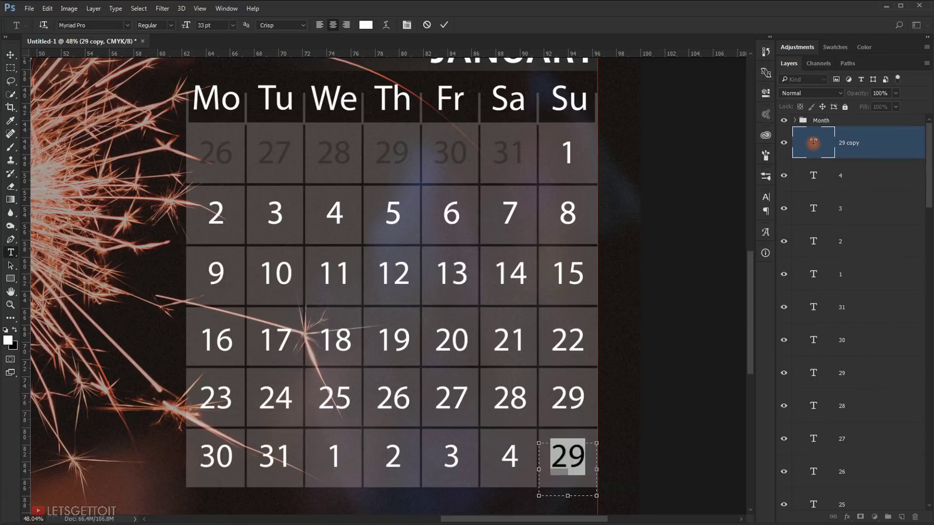
key("ctrl+Return")
key("v")
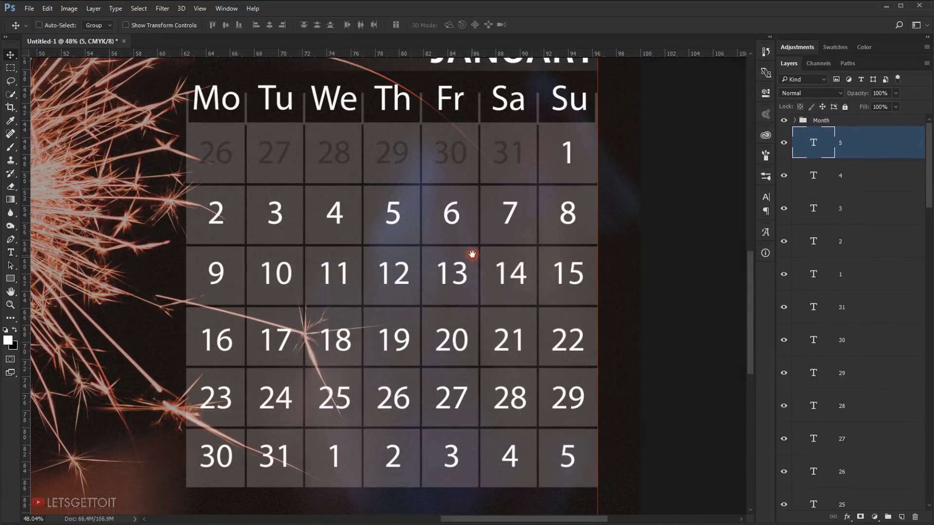
- Set the opacity of the next-month date layers 1 to 5 in the last row to 30%
left_click_drag(471, 250, 482, 233)
scroll(407, 431, "up", 2)
left_click_drag(430, 399, 394, 407)
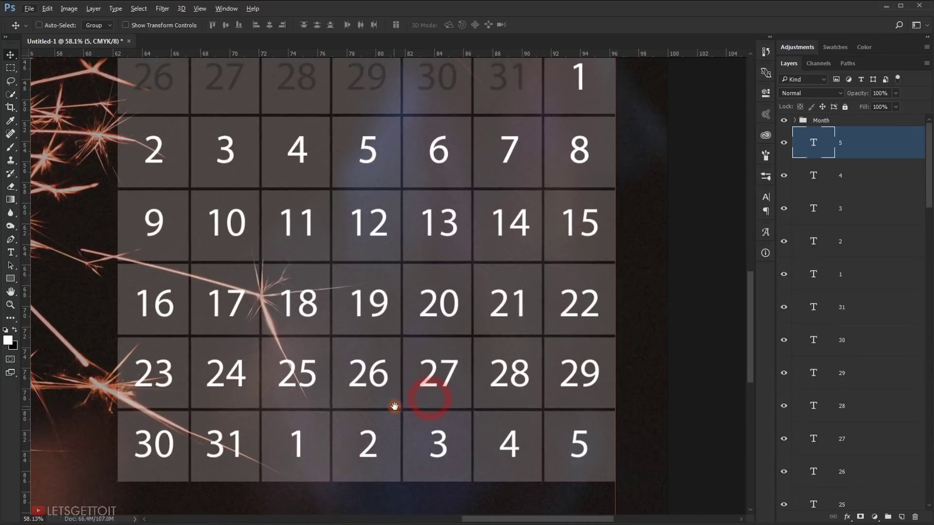
scroll(394, 400, "down", 4)
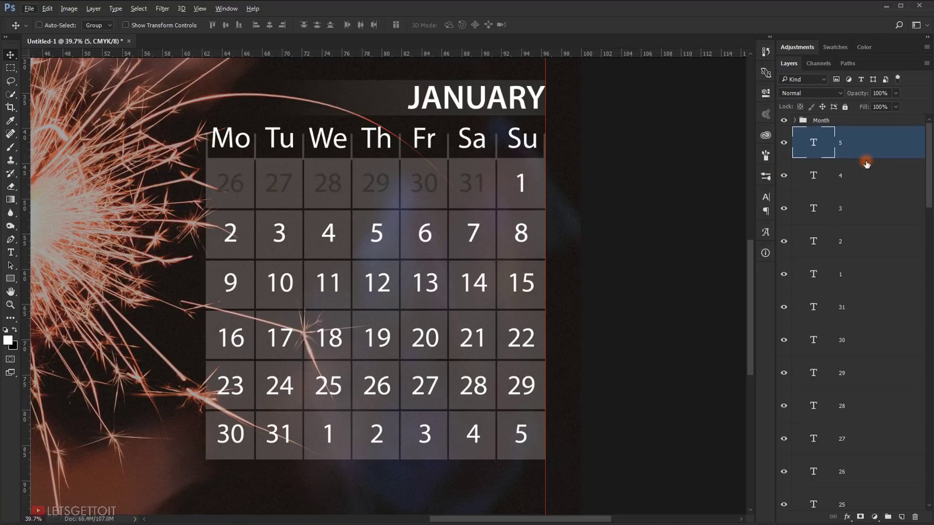
left_click(867, 276, "shift")
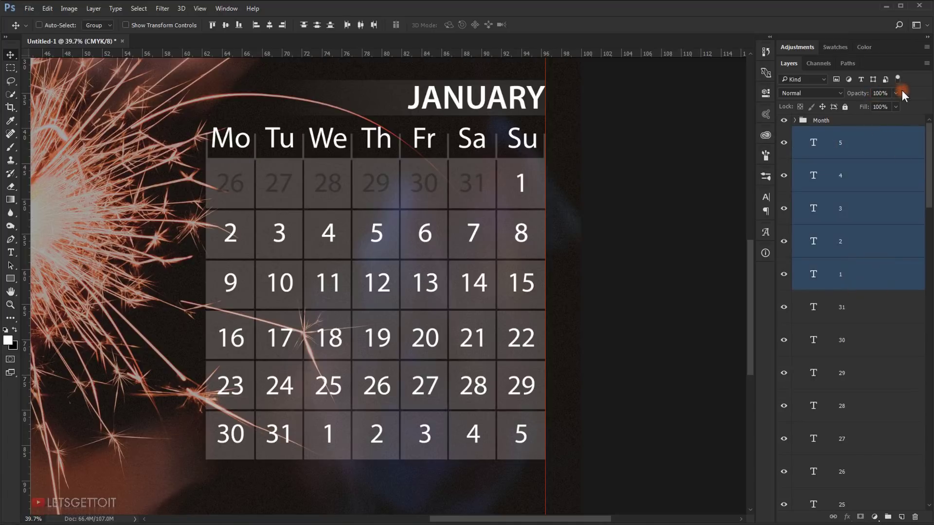
key("3")
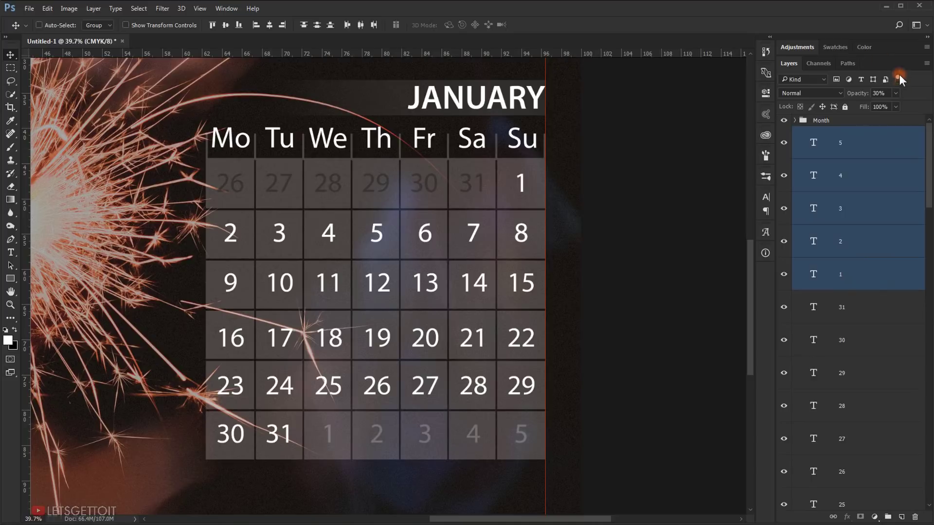
- Set the text colour of the next-month date layers 1 to 5 to black (#000000)
left_click(12, 252)
left_click(369, 25)
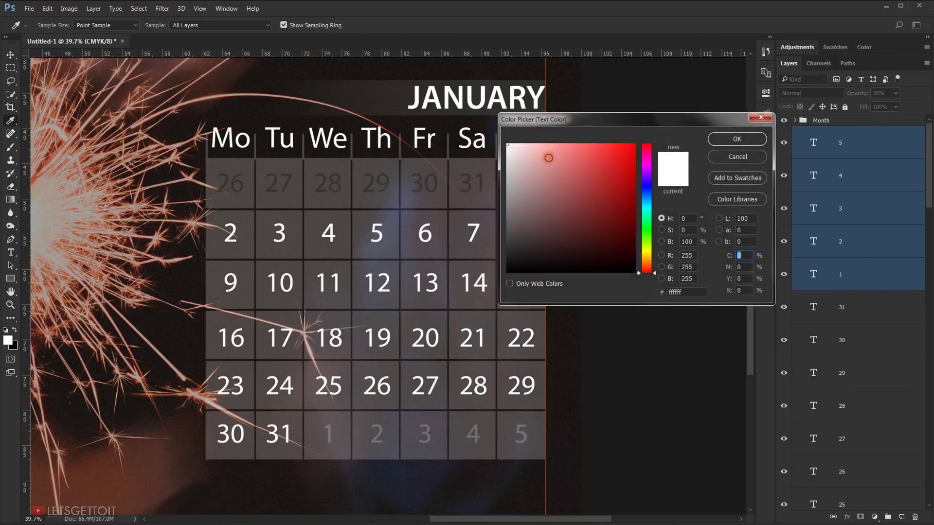
left_click_drag(549, 158, 530, 254)
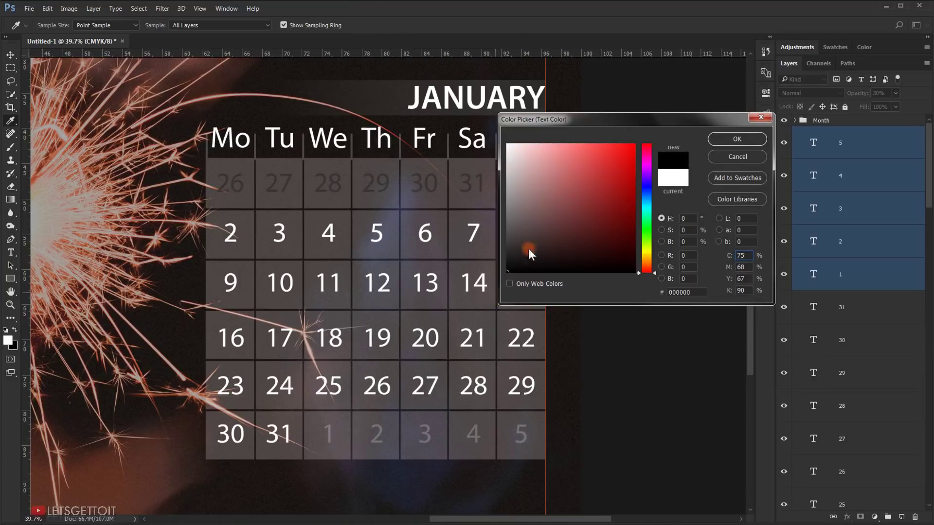
left_click(735, 140)
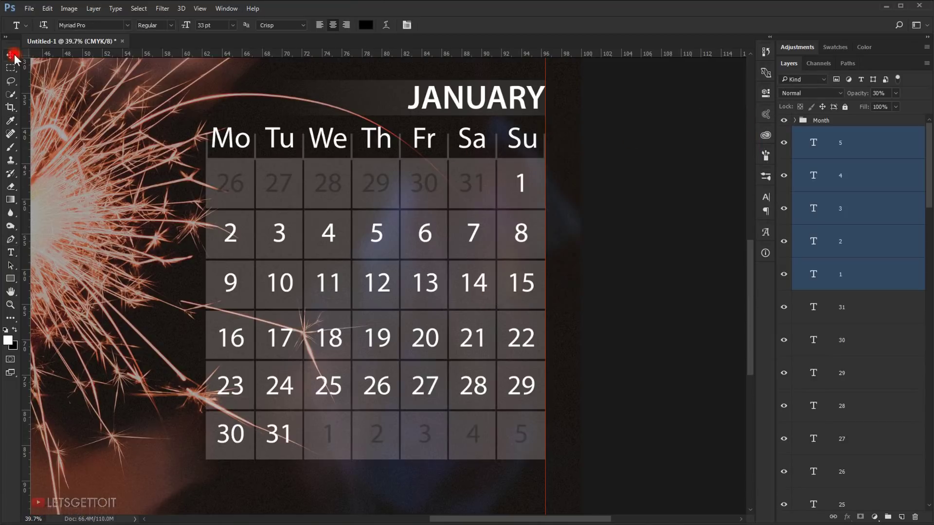
left_click(12, 55)
- Select all date number layers from the first 26 to the final 5 and group them
key("ctrl+0")
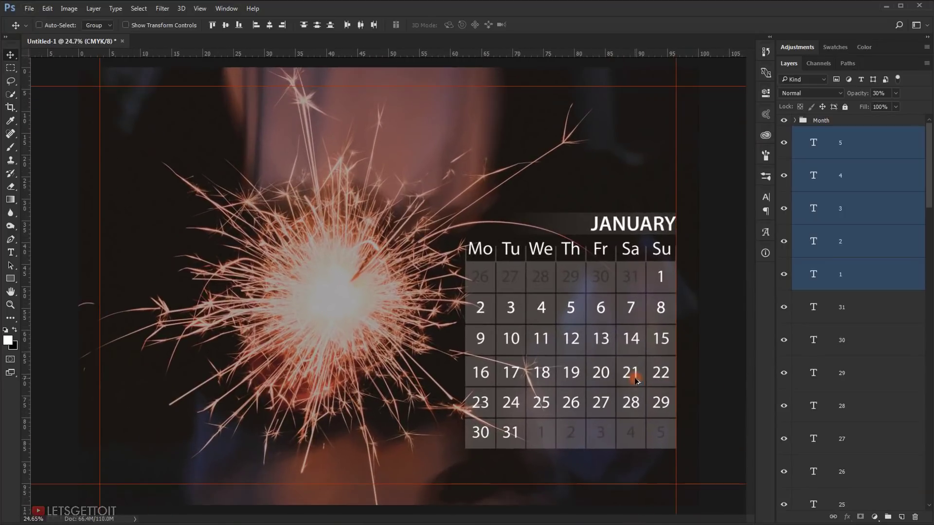
left_click(604, 317)
scroll(468, 323, "up", 3)
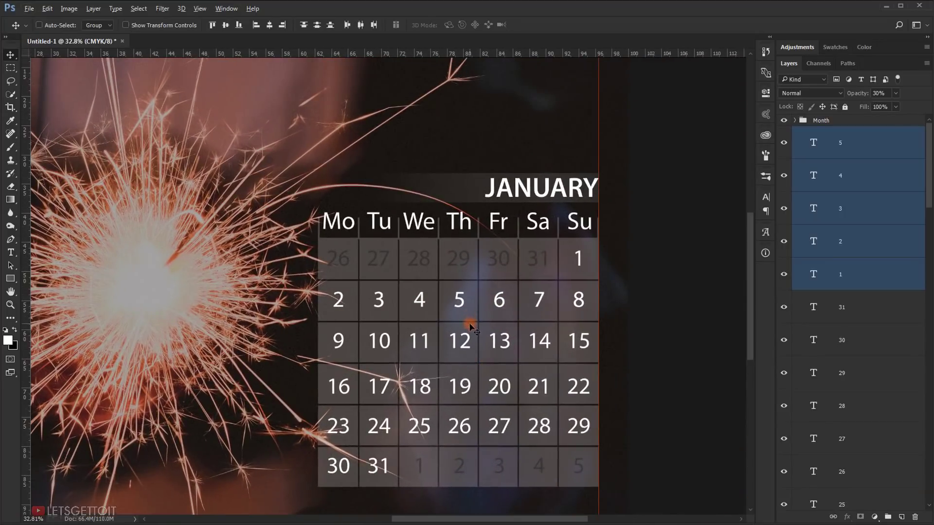
scroll(468, 325, "down", 6)
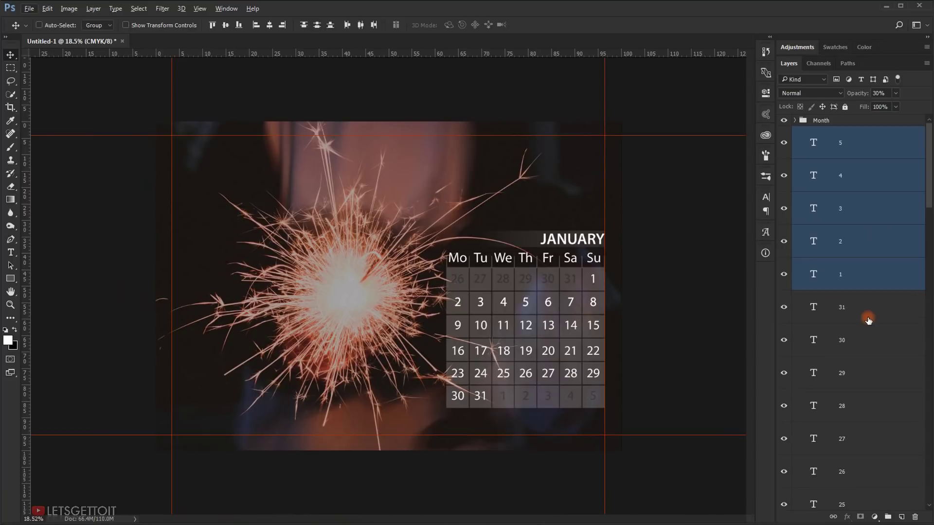
scroll(869, 319, "down", 9)
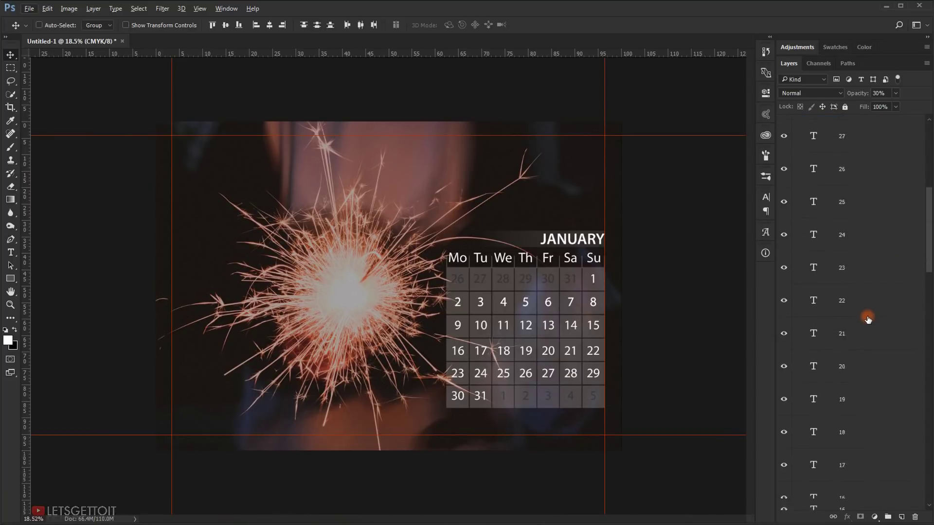
left_click_drag(927, 228, 927, 145)
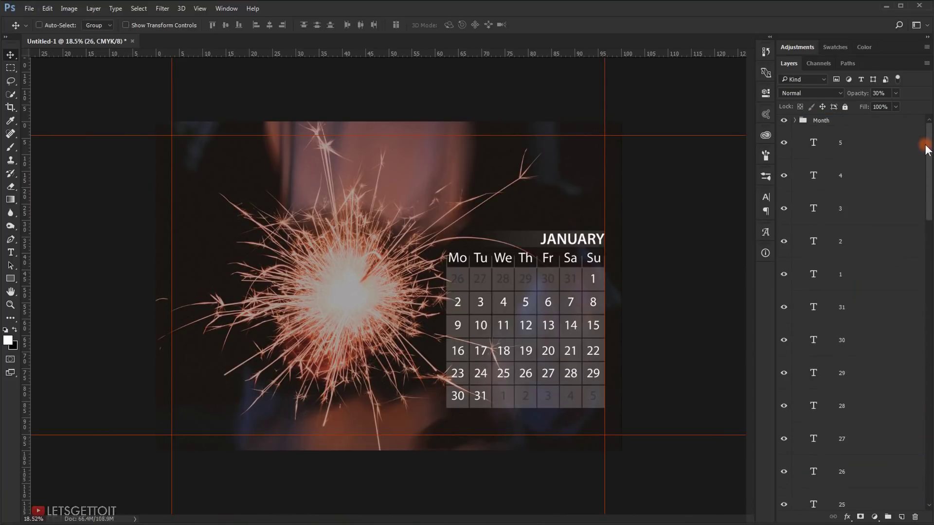
left_click(873, 145, "shift")
key("ctrl+g")
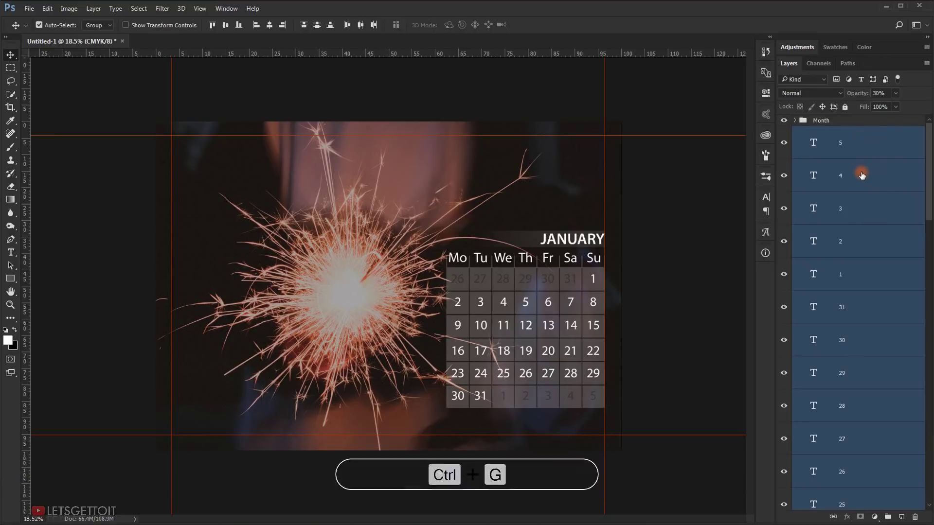
- Rename the new group of date numbers to Days number
double_click(822, 132)
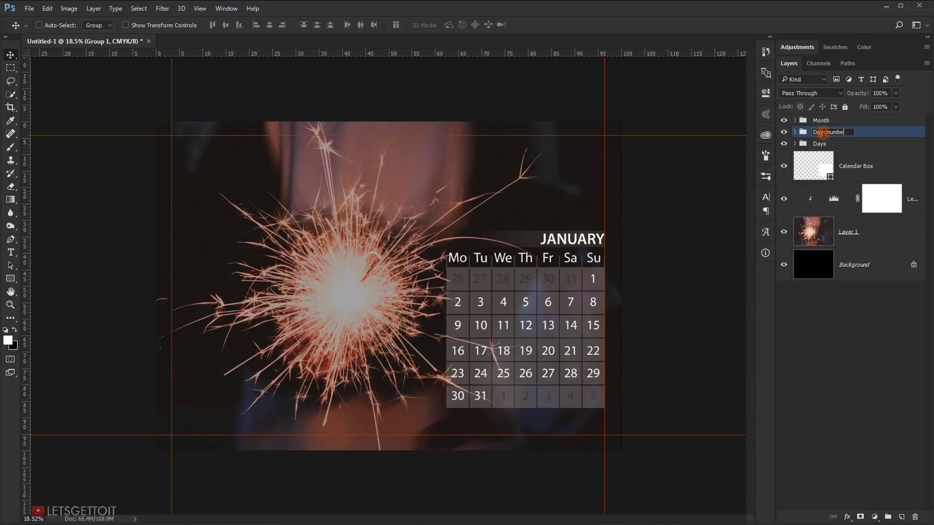
key("Return")
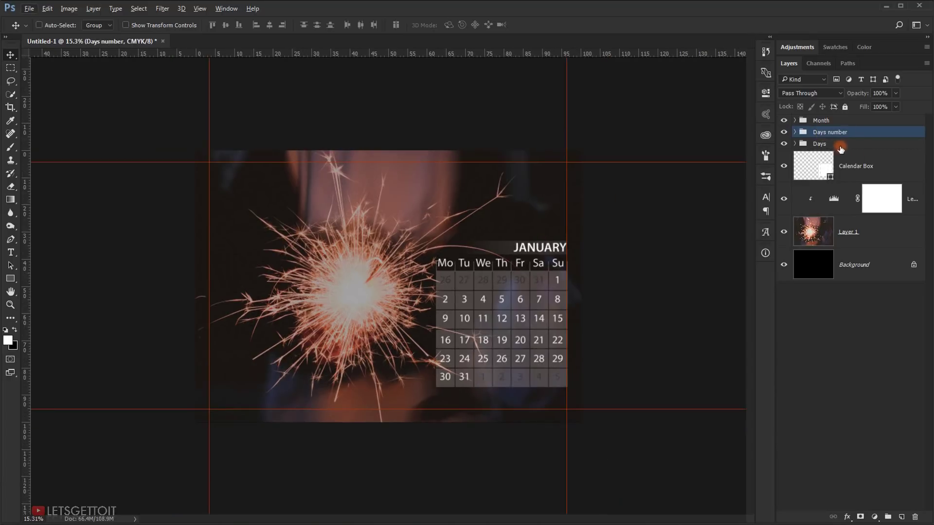
- Group the Calendar Box layer with the Days, Days number and Month groups, and name the new group January
left_click(873, 165)
left_click(843, 144, "ctrl")
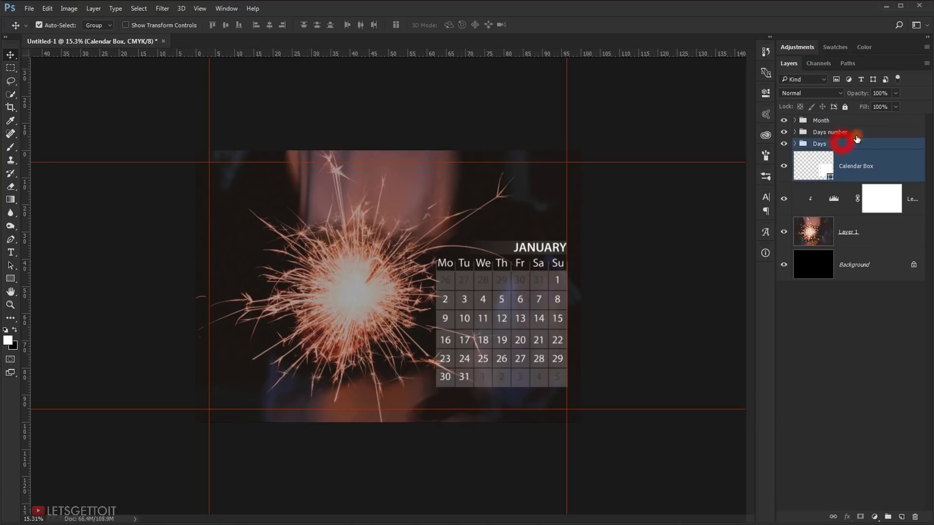
left_click(820, 132, "ctrl")
left_click(839, 121, "ctrl")
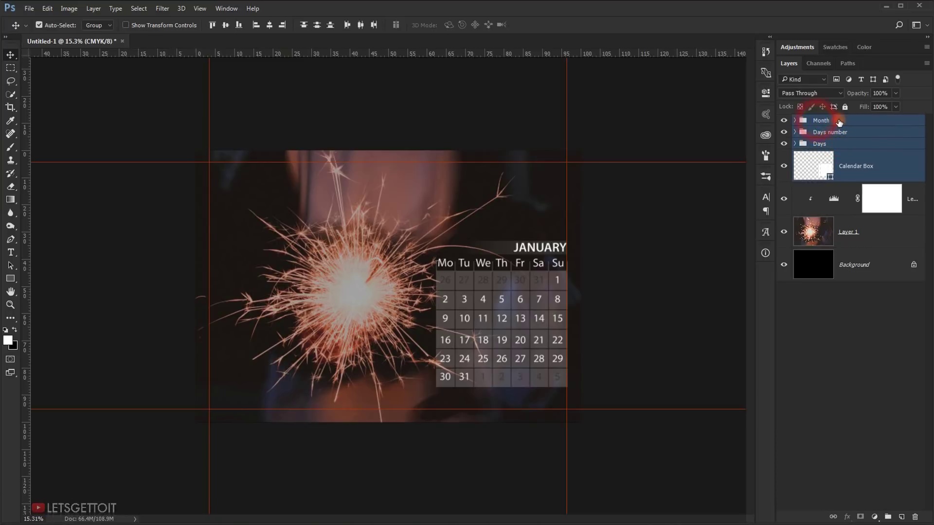
key("ctrl+g")
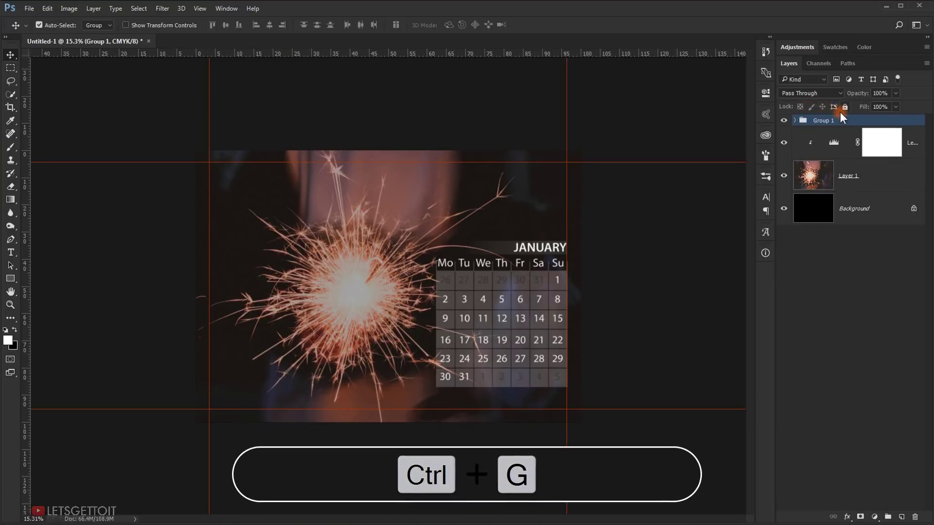
left_click(823, 122)
double_click(822, 121)
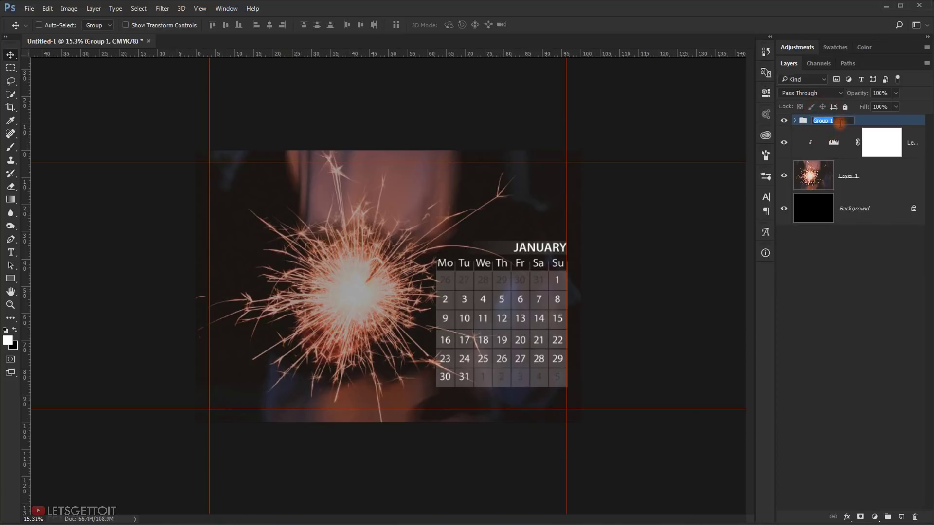
type("January")
key("Return")
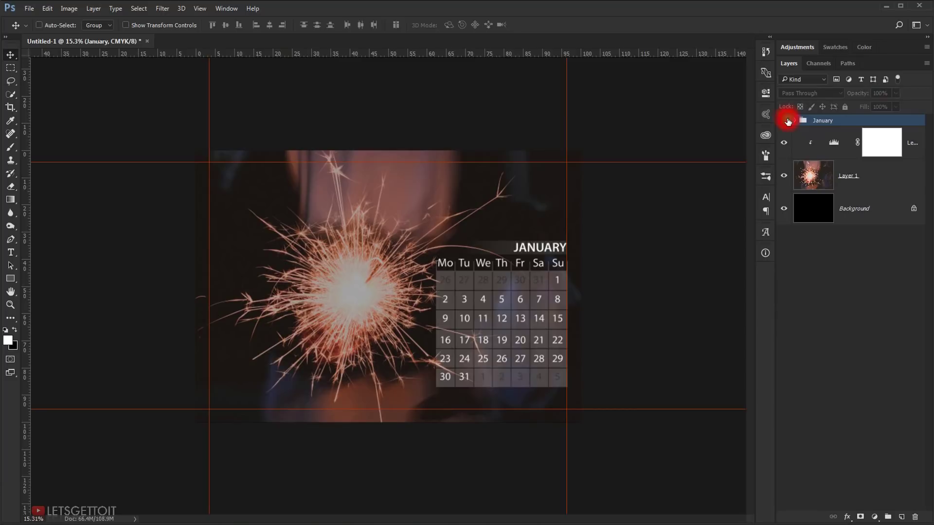
- Toggle the January group's visibility off and on to check what it contains
left_click(788, 122)
left_click(787, 121)
left_click(787, 121)
left_click(787, 122)
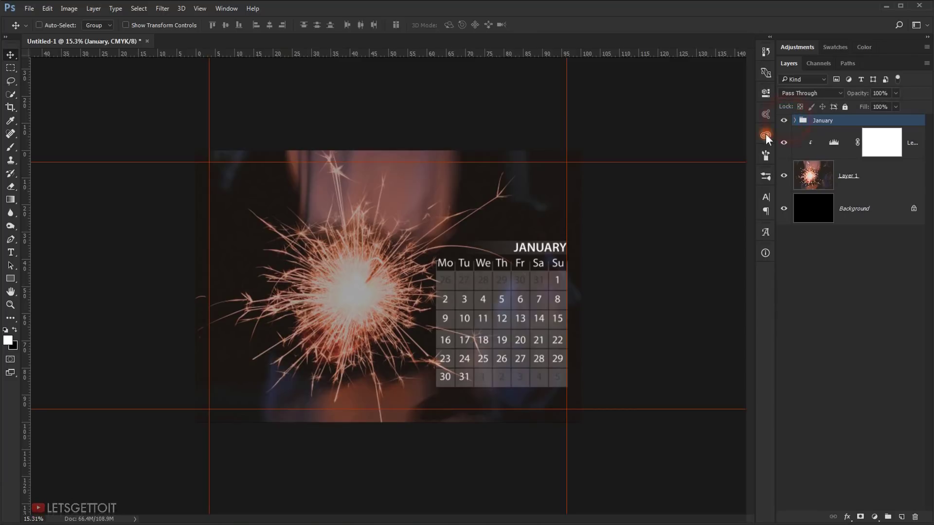
- Free-transform the January group with its lower-left corner as reference point and move it to the intersection of the left and bottom guides
key("ctrl+plus")
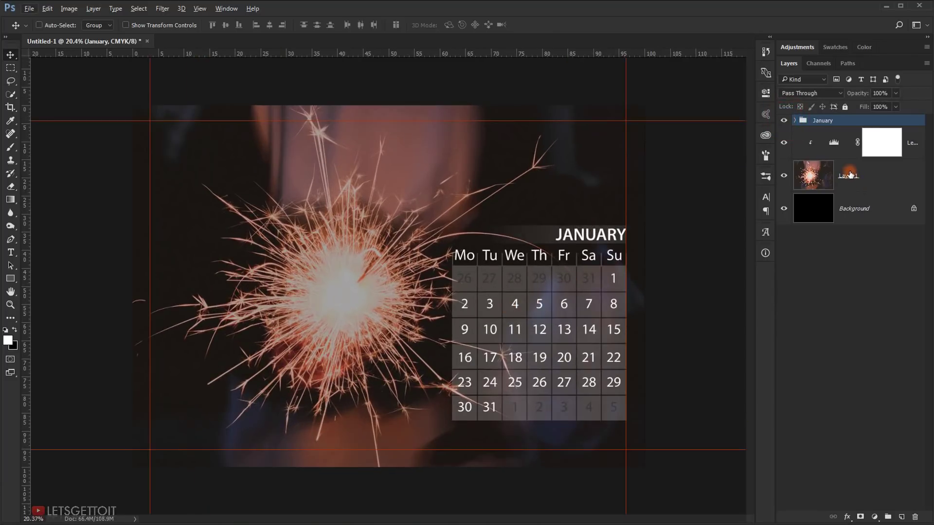
key("ctrl+t")
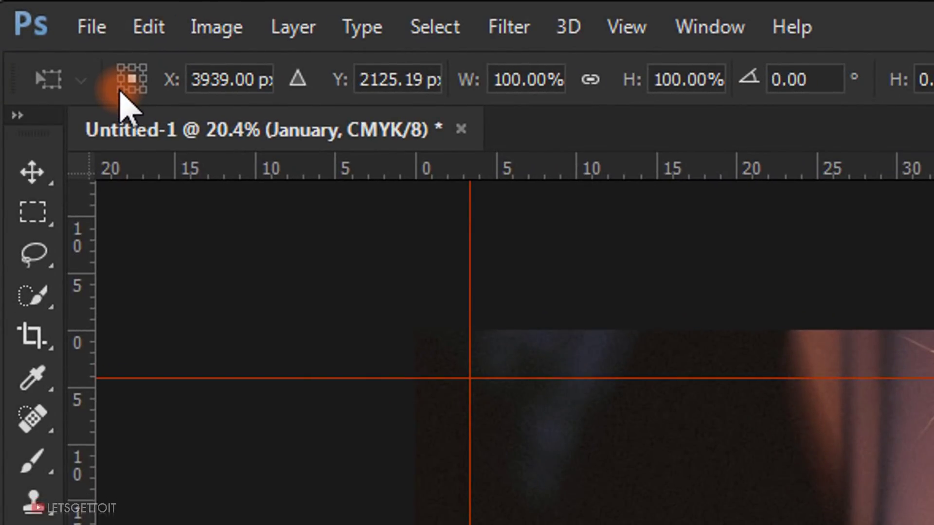
left_click(121, 90)
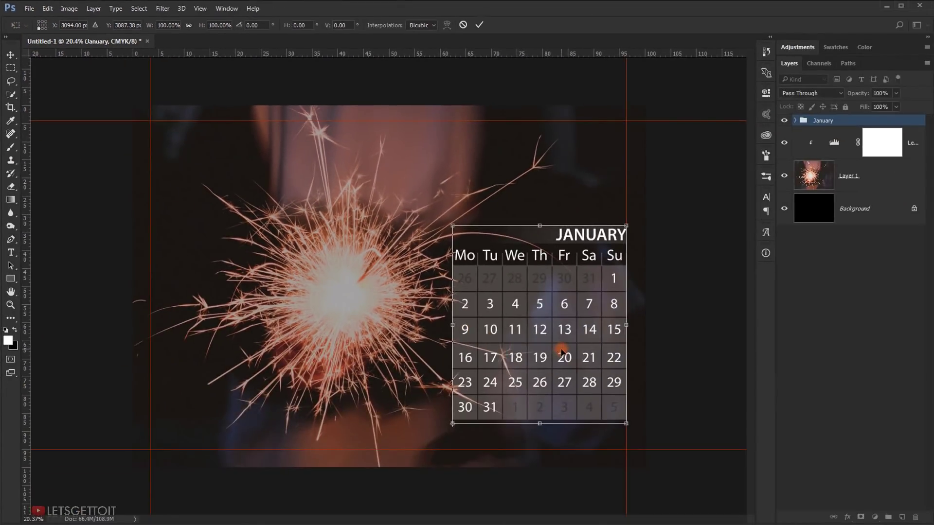
left_click_drag(562, 350, 261, 379)
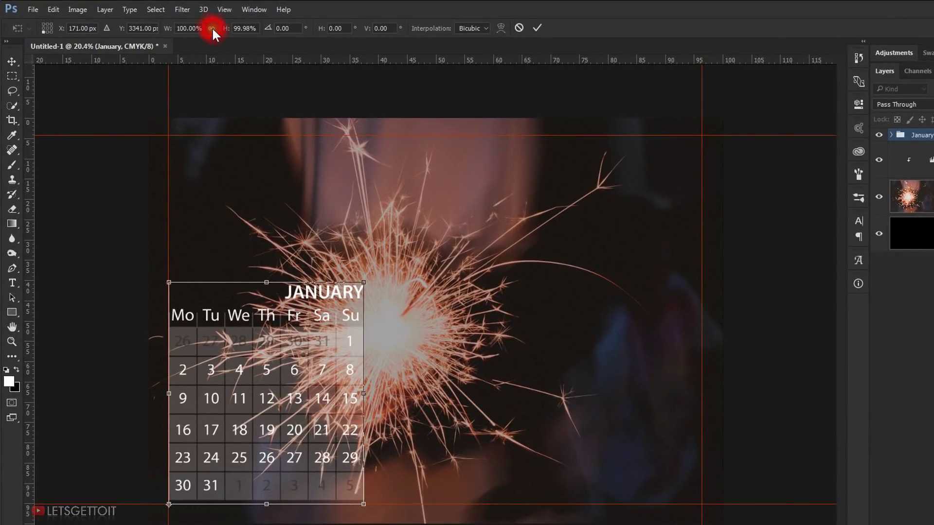
- Scale the January group proportionally to 44% from its lower-left corner and apply the transformation
left_click(211, 28)
left_click_drag(227, 31, 217, 37)
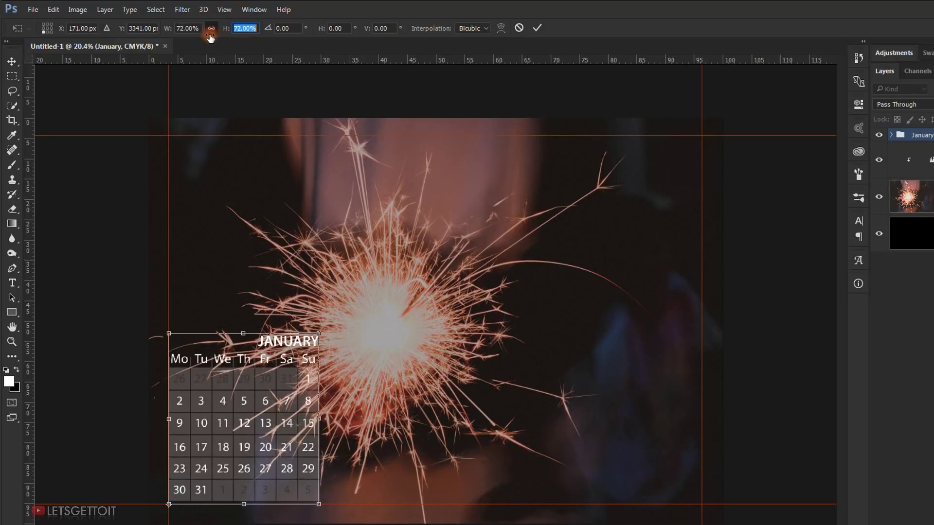
key("Down")
key("Down")
key("Down")
key("Down")
key("Down")
key("Down")
key("Down")
key("Down")
key("Down")
key("Down")
key("Down")
key("Down")
key("Down")
key("Down")
key("Down")
key("Down")
key("Down")
key("Down")
key("Down")
key("Down")
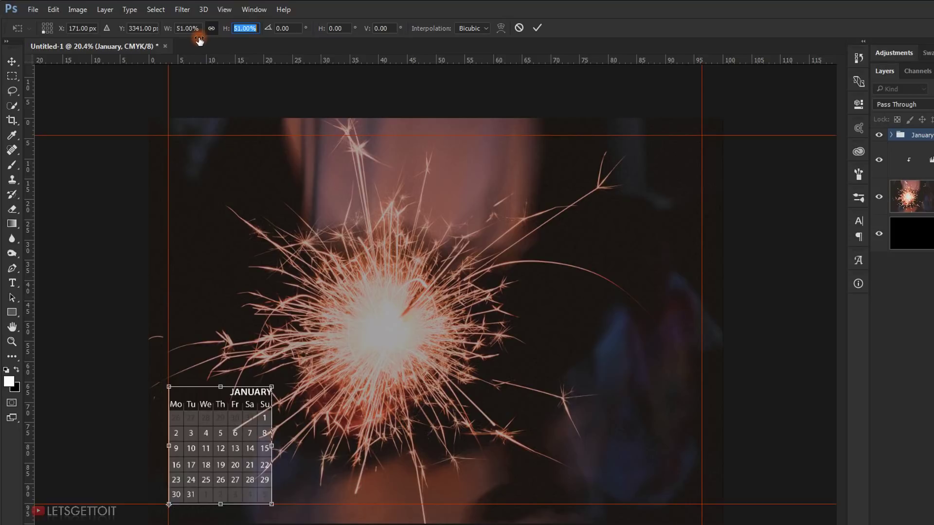
key("Down")
key("Down")
key("Down")
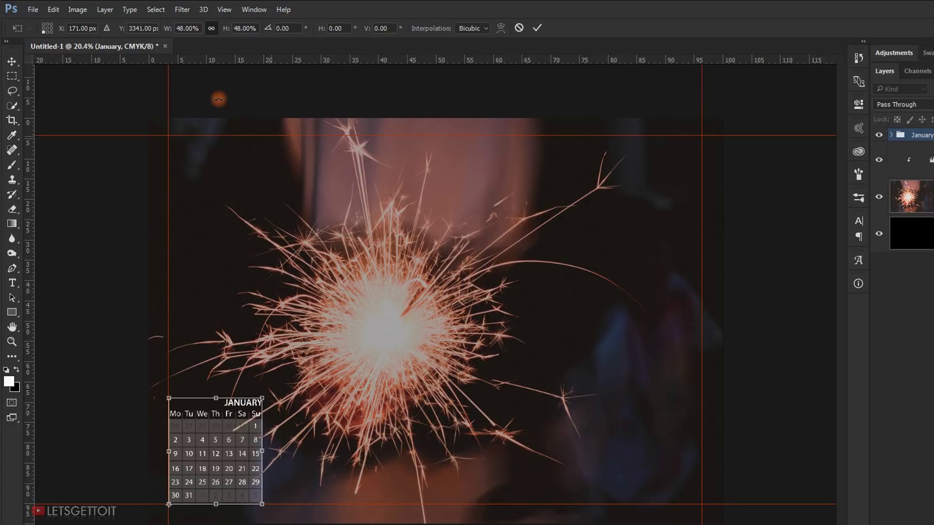
left_click_drag(227, 32, 226, 30)
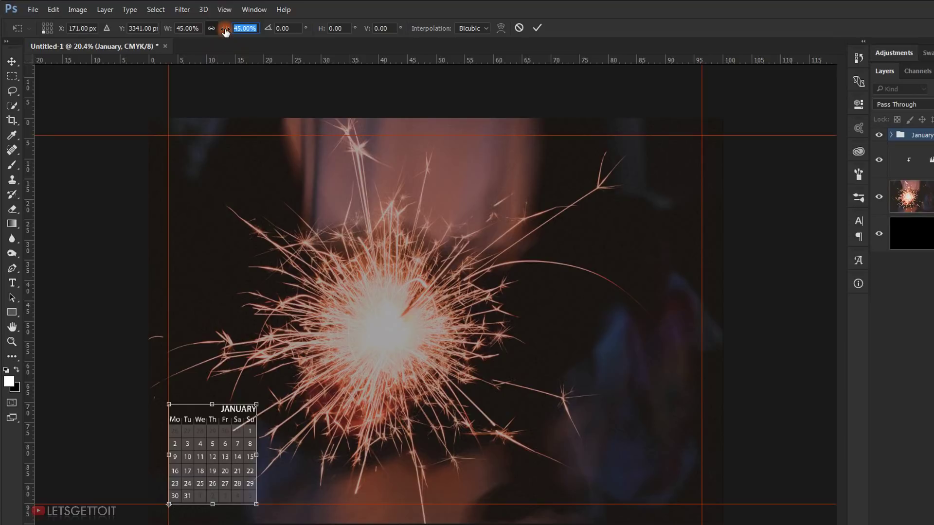
left_click_drag(224, 32, 226, 32)
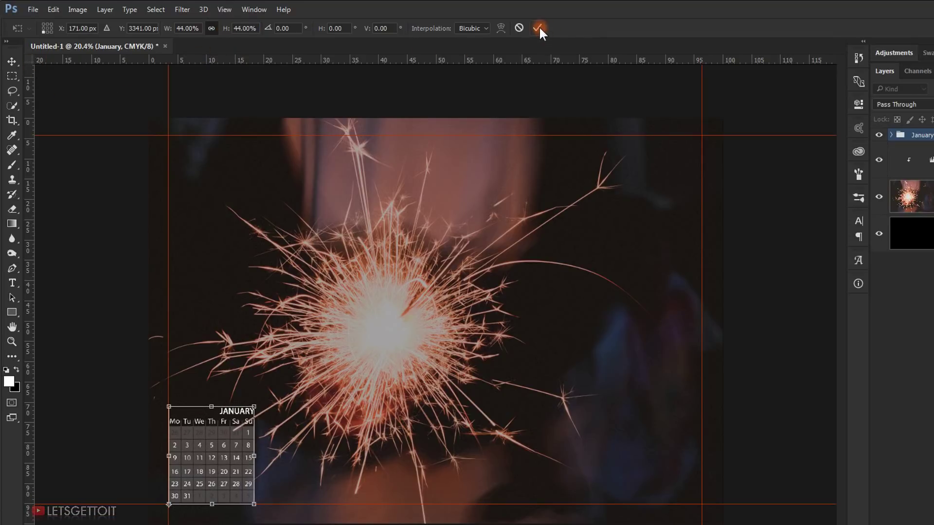
left_click(538, 28)
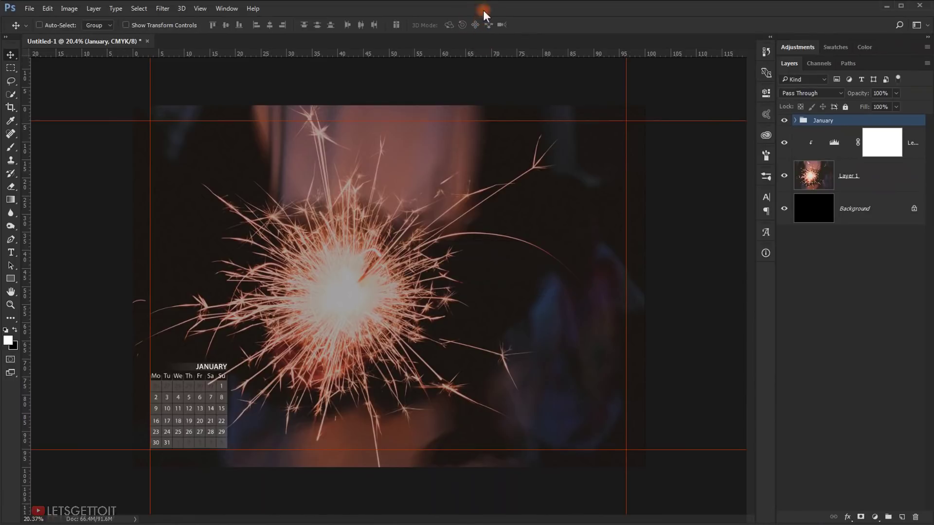
- Duplicate the small January calendar five times to the right, forming an evenly spaced row of six along the bottom guide
scroll(198, 439, "up", 2)
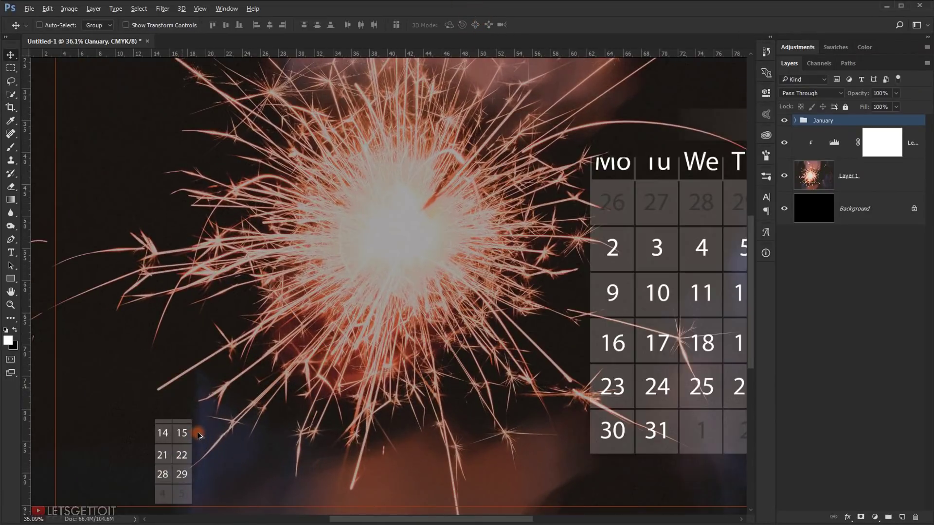
left_click_drag(151, 412, 231, 299)
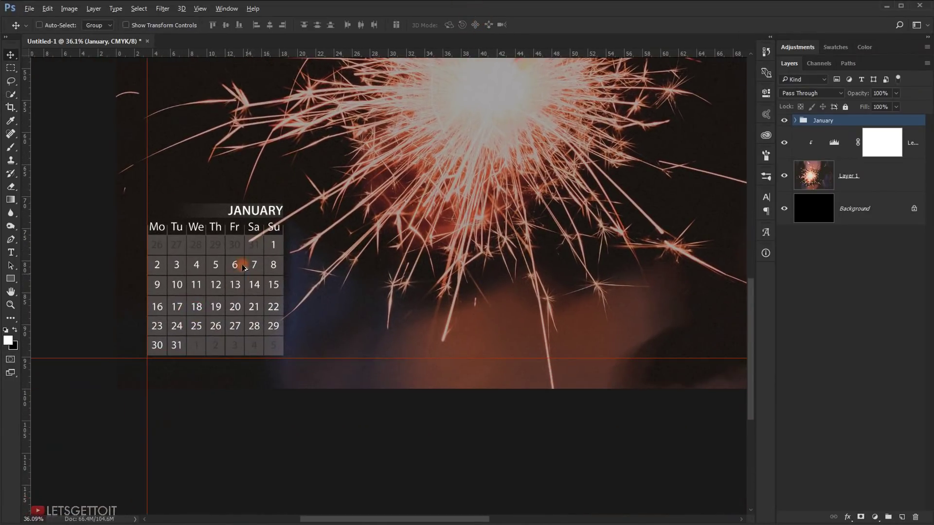
scroll(242, 246, "up", 2)
scroll(244, 248, "down", 2)
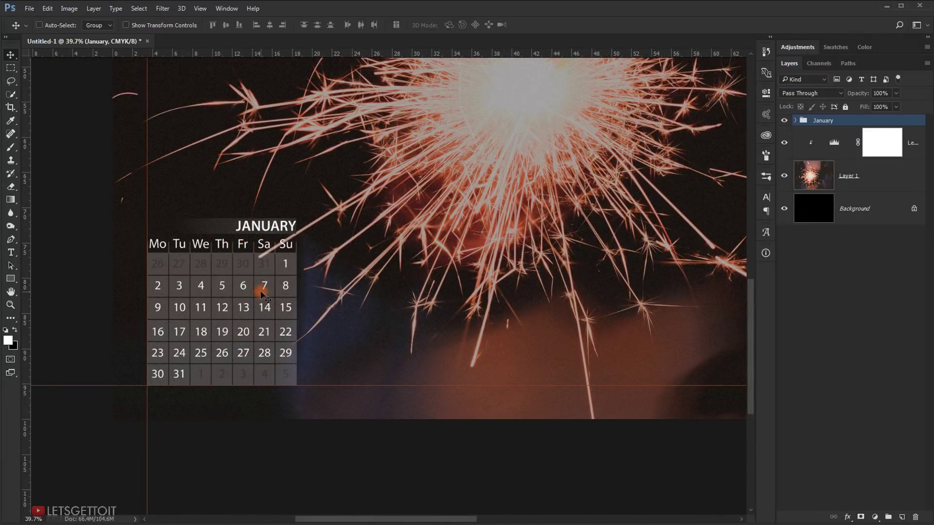
left_click_drag(246, 285, 401, 279)
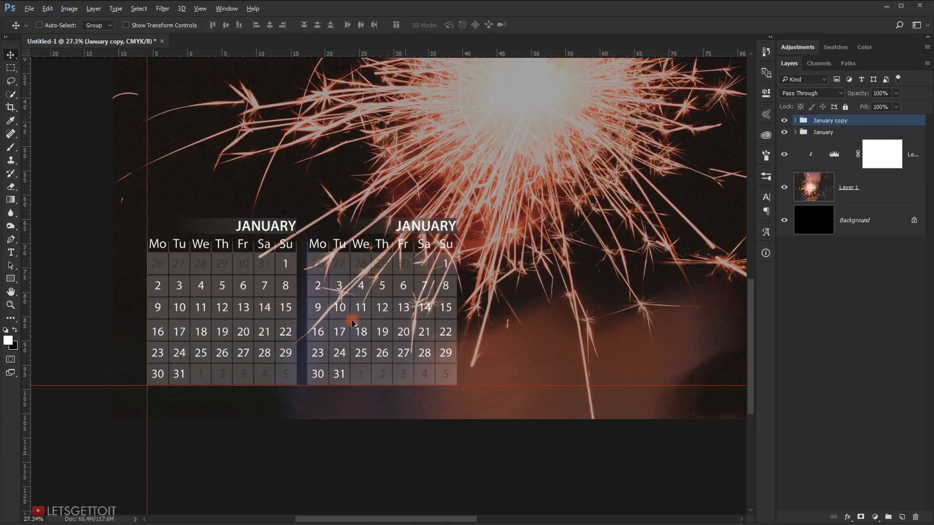
key("ctrl+0")
left_click_drag(274, 408, 424, 400)
left_click_drag(413, 406, 496, 408)
left_click_drag(519, 409, 601, 408)
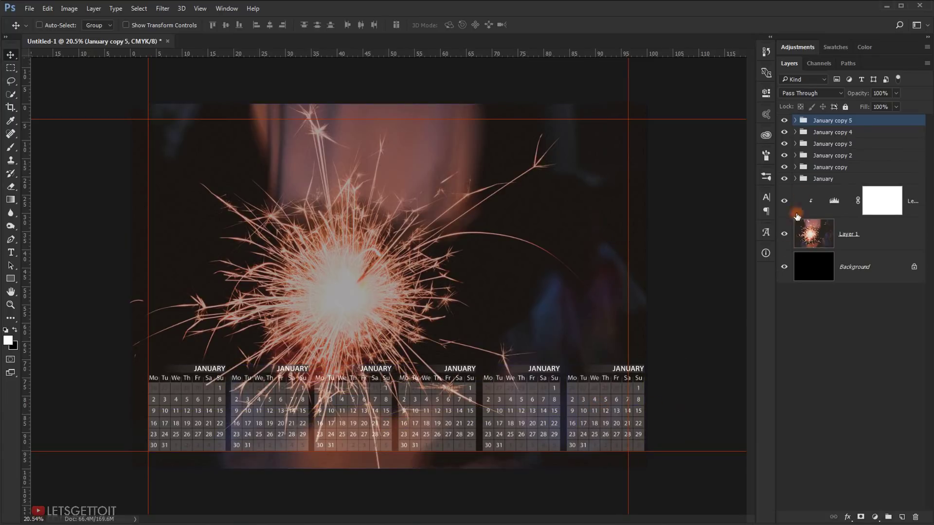
- Select all six January groups and scale them together proportionally to 97.01% from their lower-left corner
left_click(856, 179, "shift")
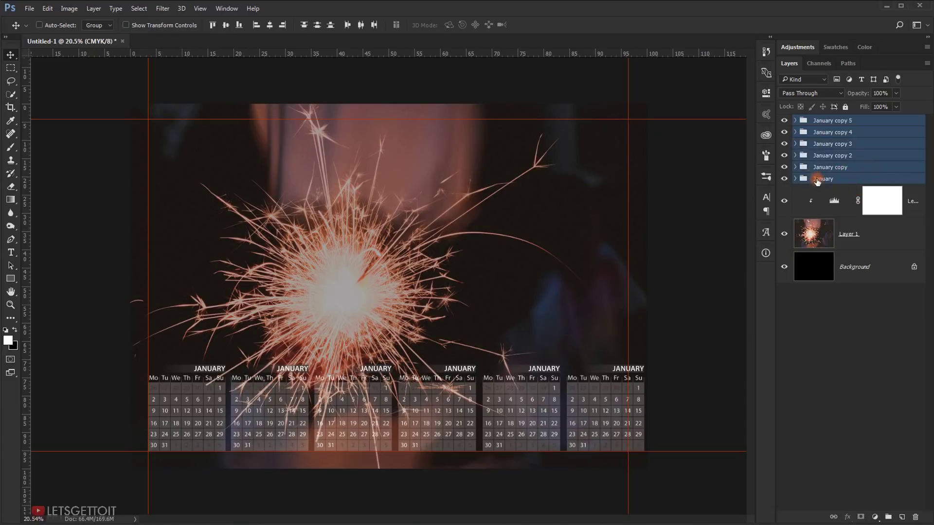
key("ctrl+t")
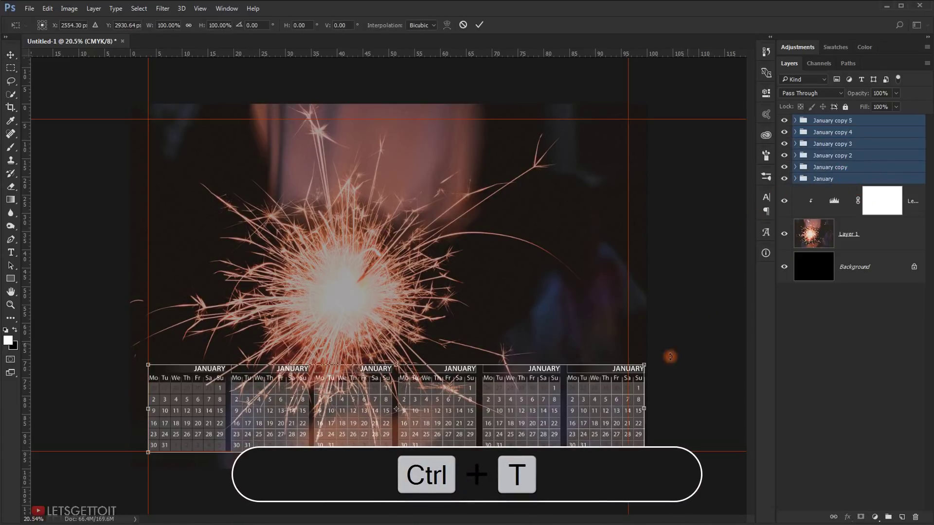
left_click(39, 28)
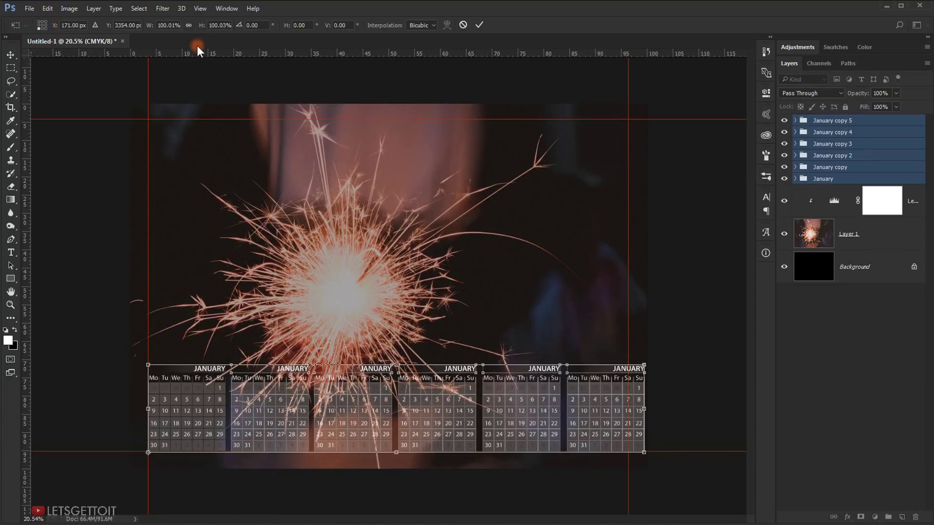
left_click(187, 25)
left_click_drag(198, 25, 201, 27)
key("Down")
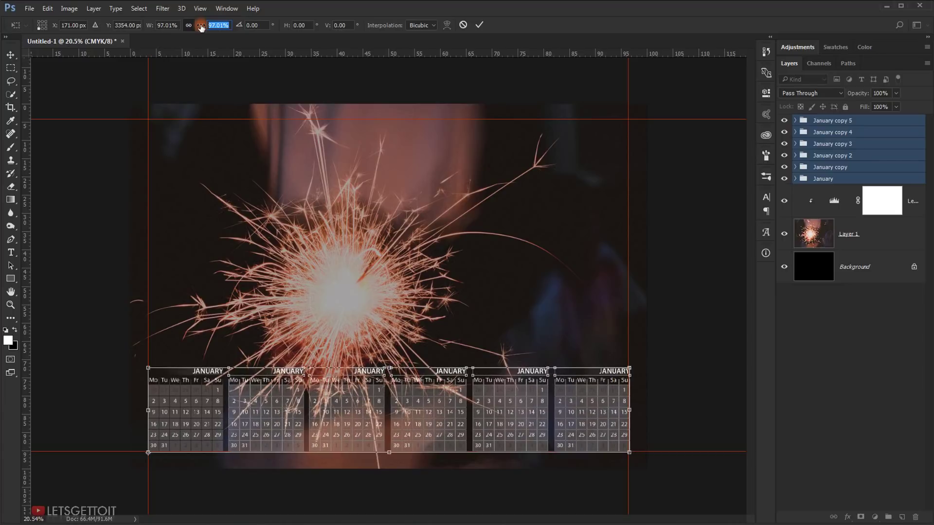
- Refine the row's proportional scale to 96.73% so its right edge meets the right guide, and apply the transformation
scroll(671, 454, "up", 5)
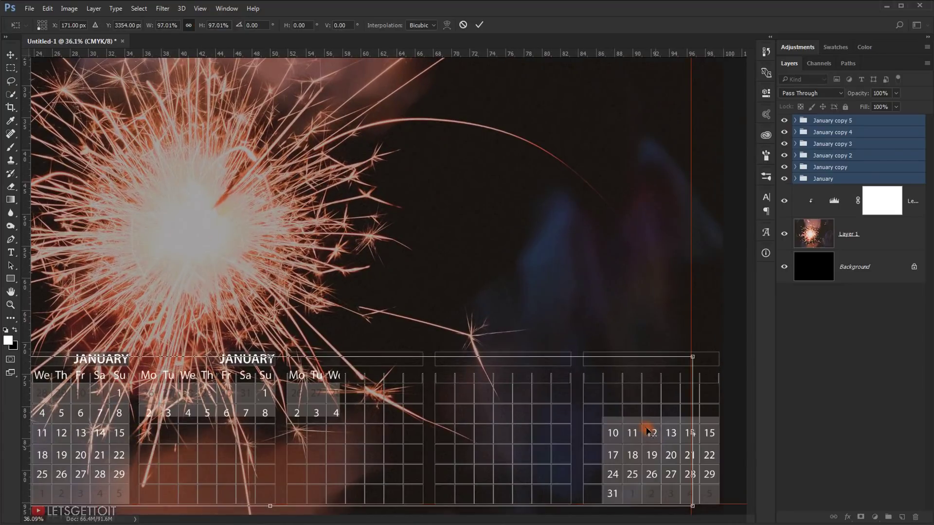
left_click_drag(627, 387, 628, 412)
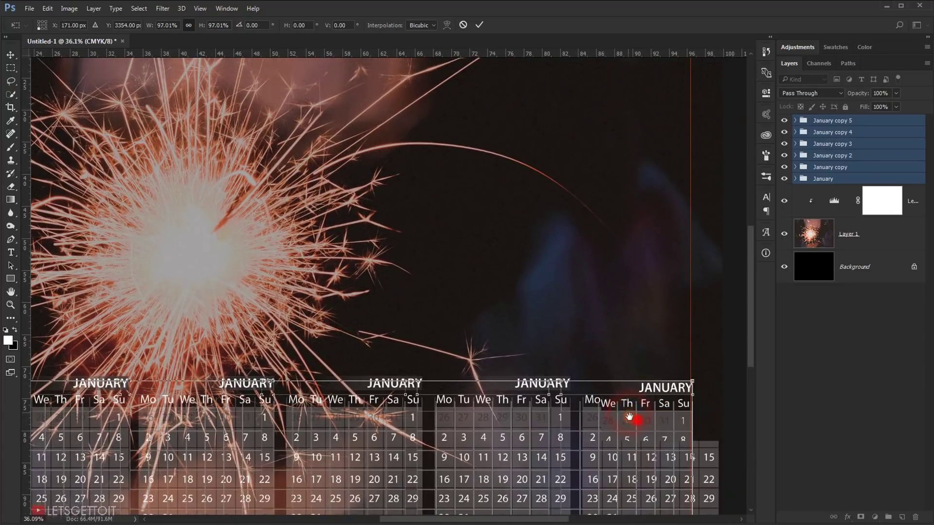
left_click_drag(567, 340, 447, 221)
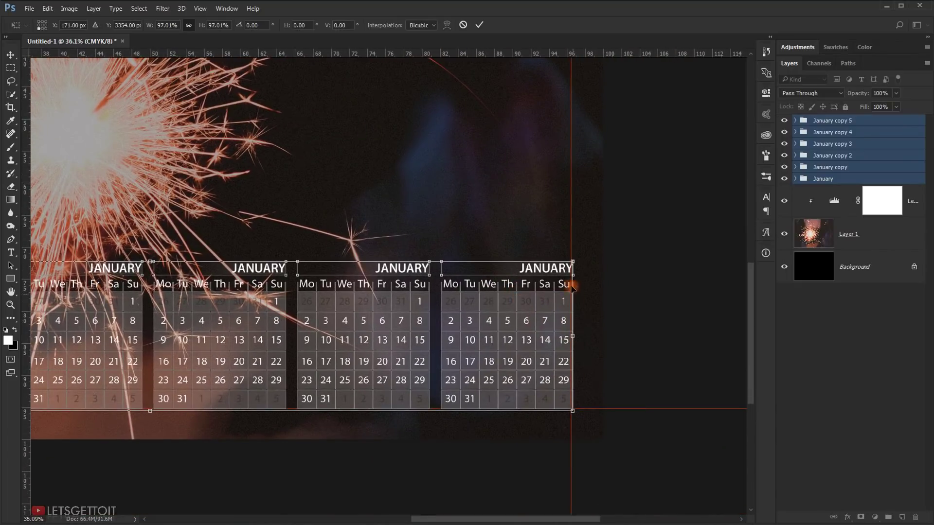
left_click_drag(571, 261, 571, 260)
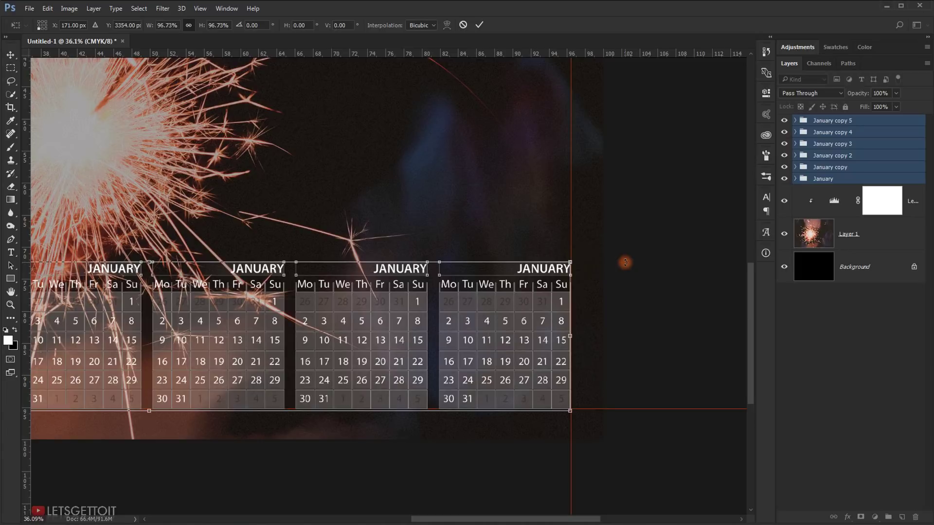
key("Return")
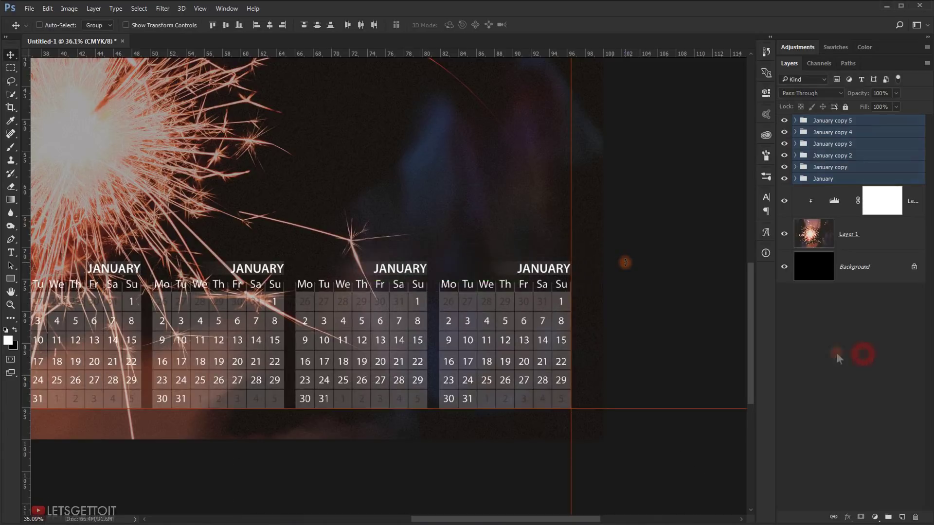
key("ctrl+0")
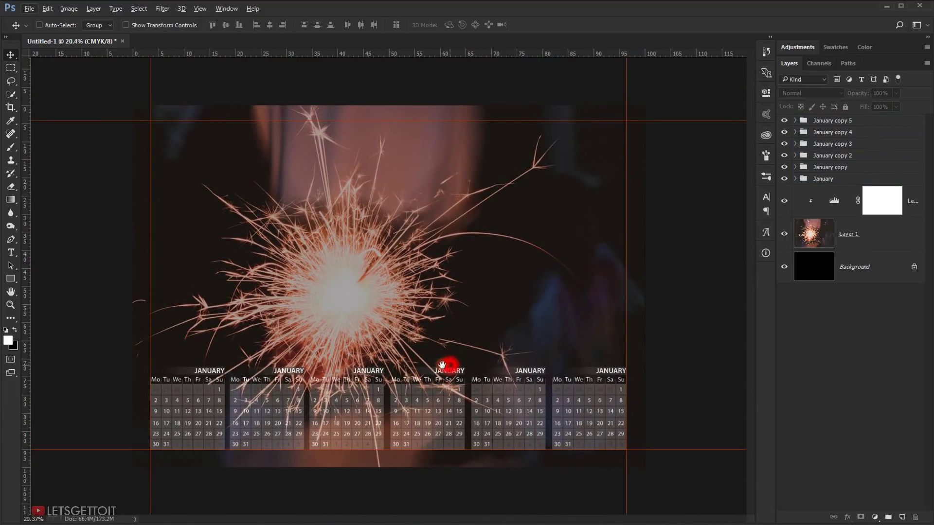
scroll(368, 380, "up", 1)
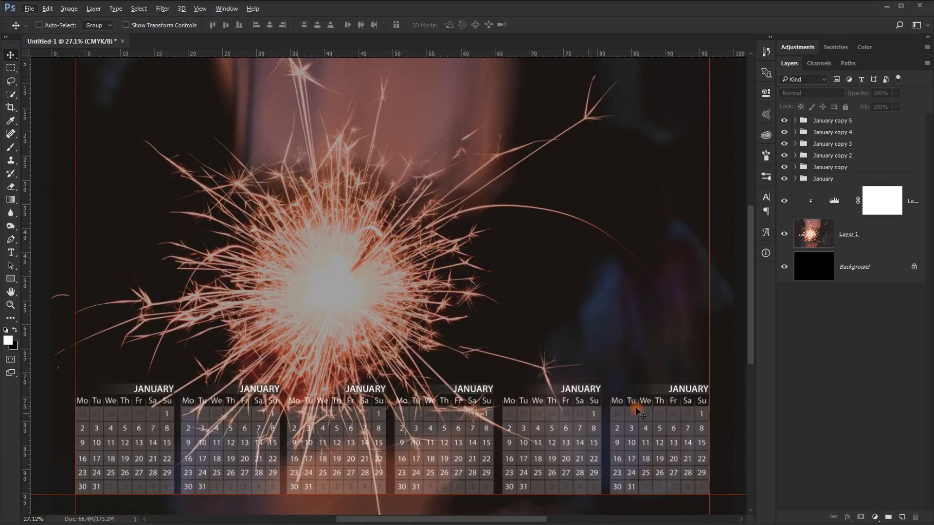
scroll(294, 342, "up", 3)
left_click_drag(377, 261, 286, 314)
scroll(286, 314, "down", 6)
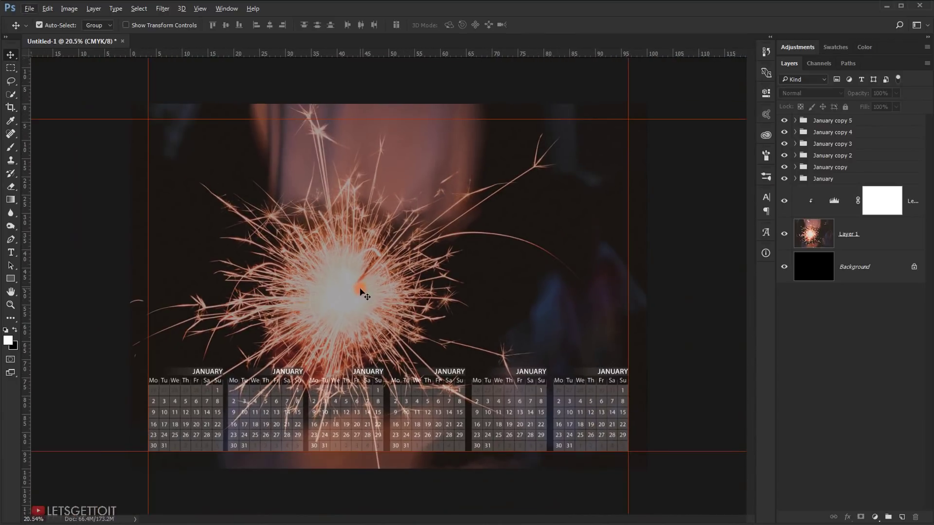
- Add a 76 pt text line reading "2017" near the calendar page's upper-left corner
scroll(360, 292, "up", 2)
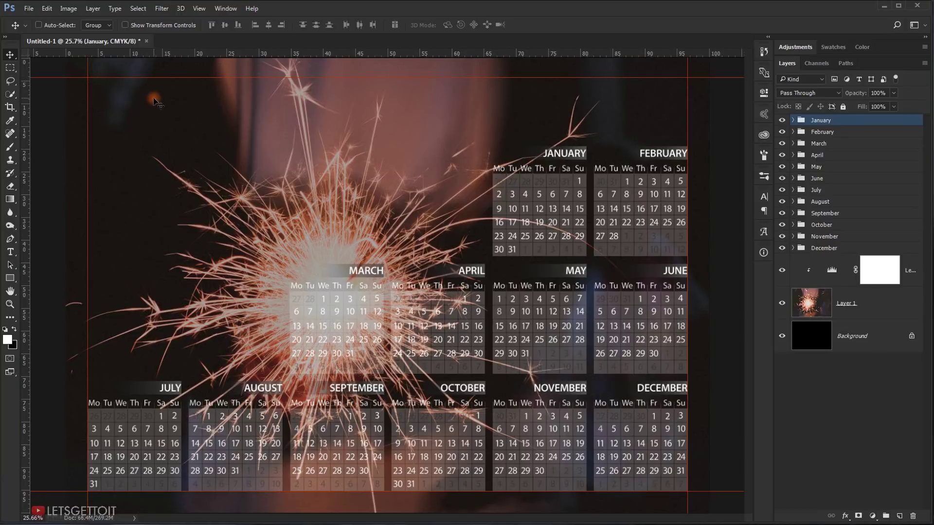
left_click(11, 252)
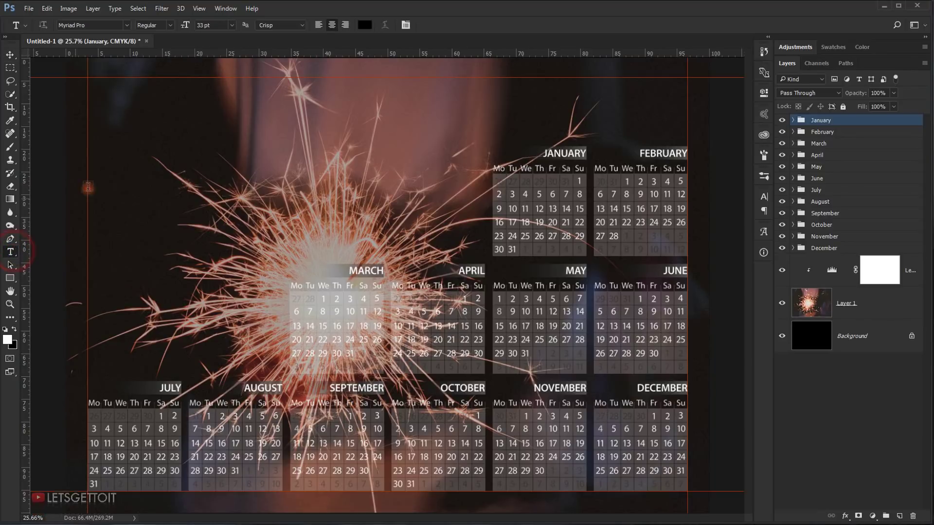
left_click(97, 94)
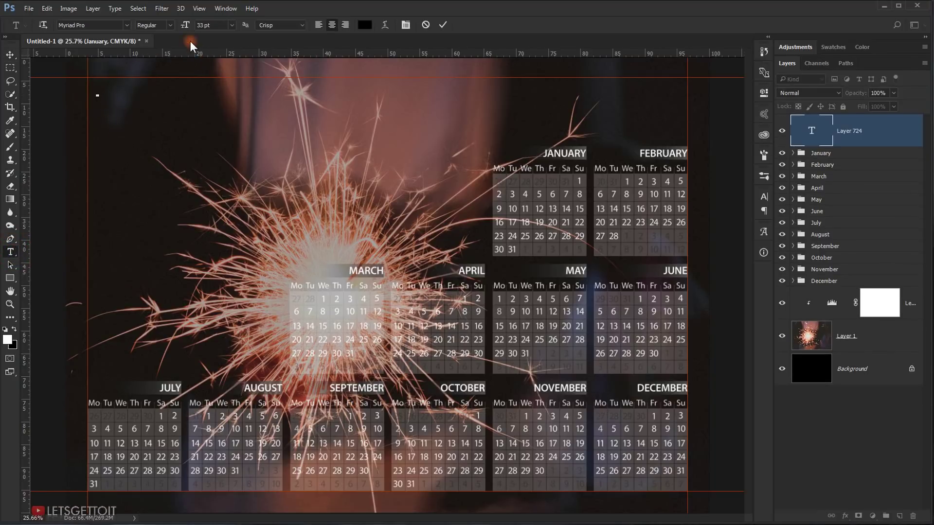
left_click_drag(182, 28, 207, 28)
type("20")
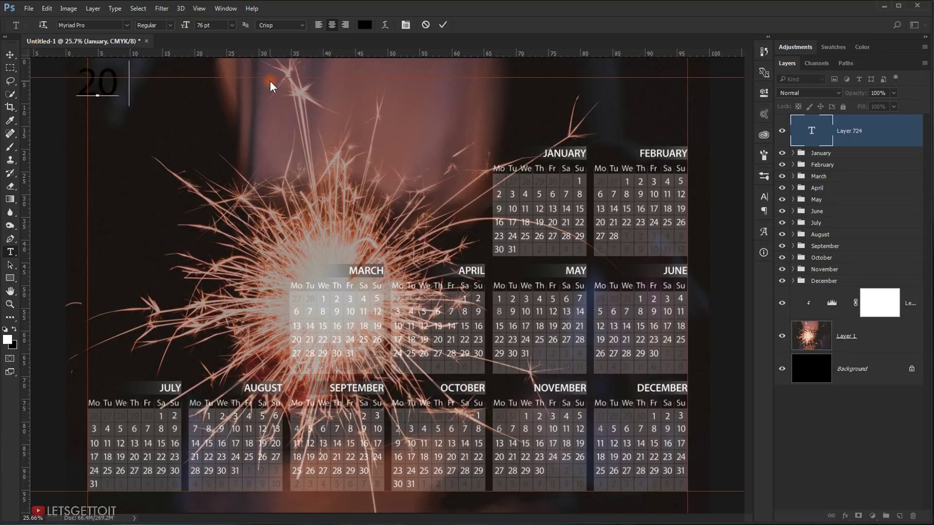
type("17")
key("ctrl+Return")
- Scale the 2017 text up proportionally to about 186 pt, starting at the left guide, and apply the transformation
key("ctrl+t")
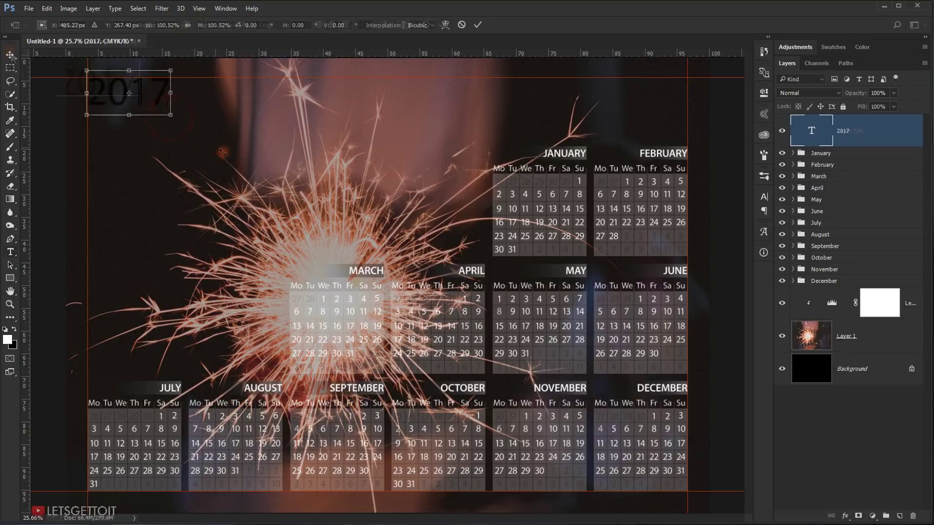
left_click_drag(170, 109, 292, 178)
key("Return")
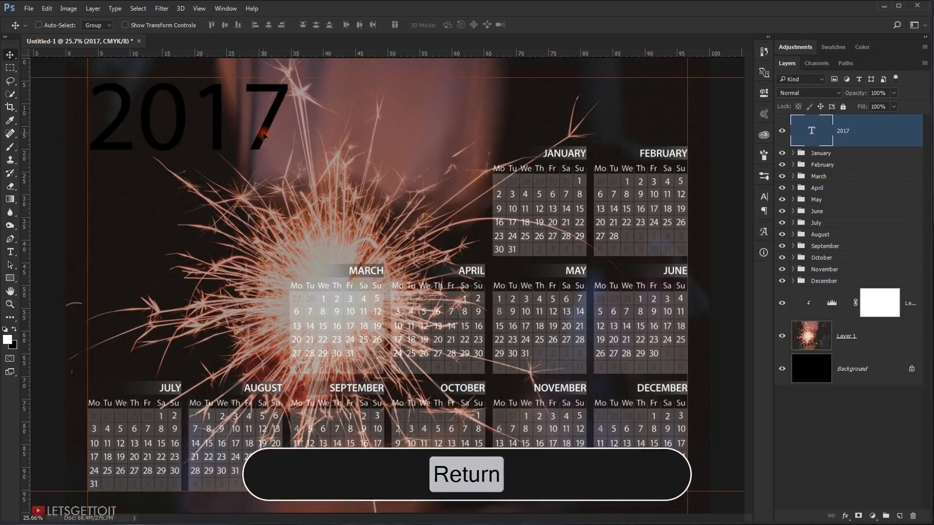
- Recolour the 2017 text white (#ffffff) and set its font style to Semibold
double_click(823, 132)
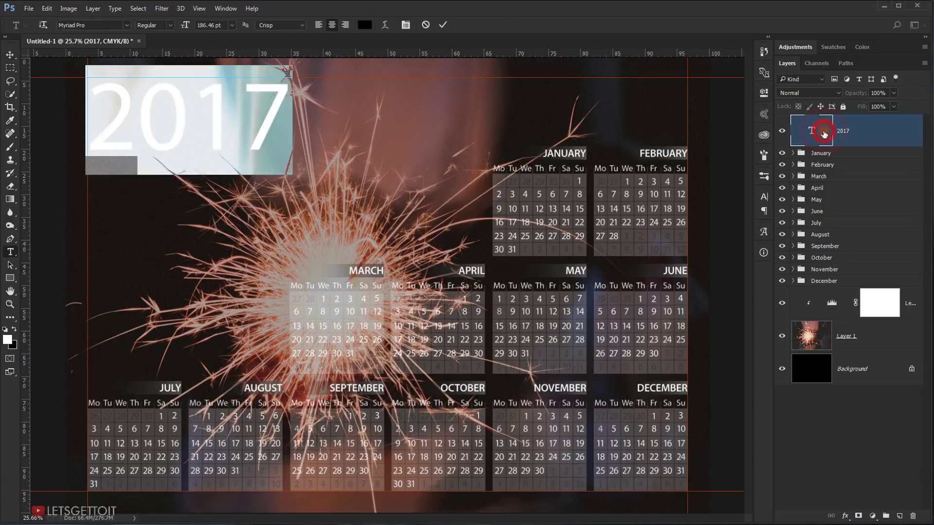
left_click(366, 25)
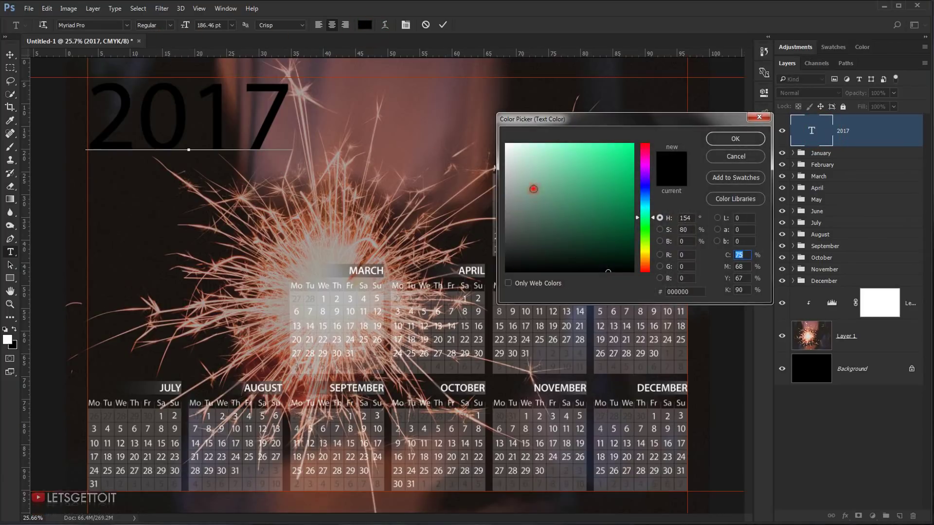
left_click_drag(532, 188, 520, 137)
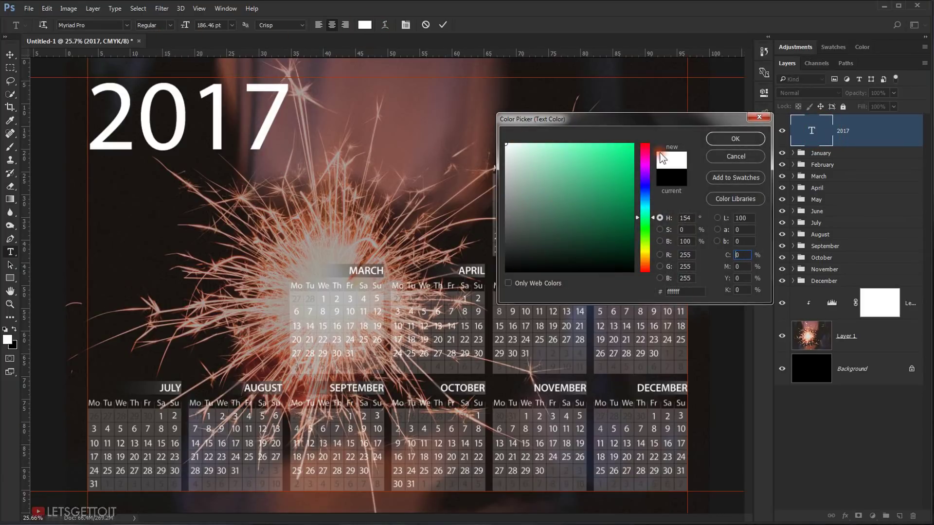
left_click(735, 139)
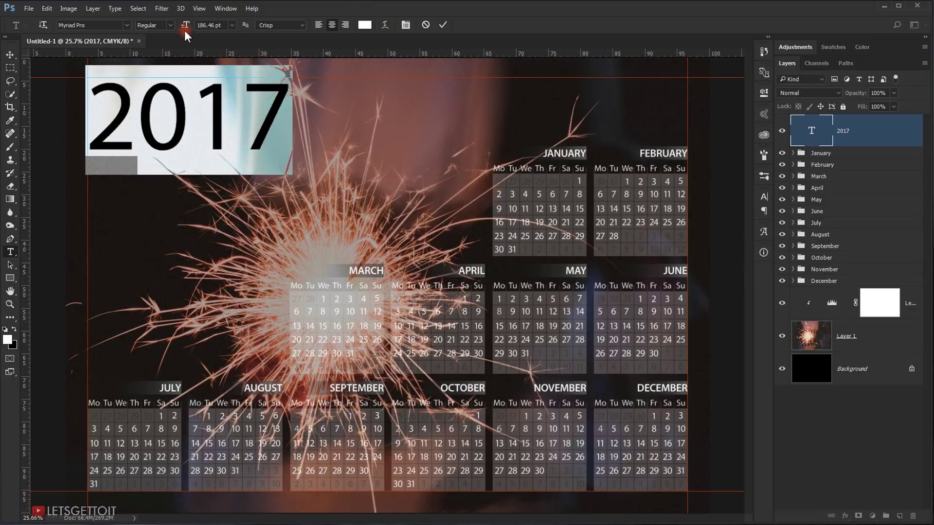
key("Down")
key("Down")
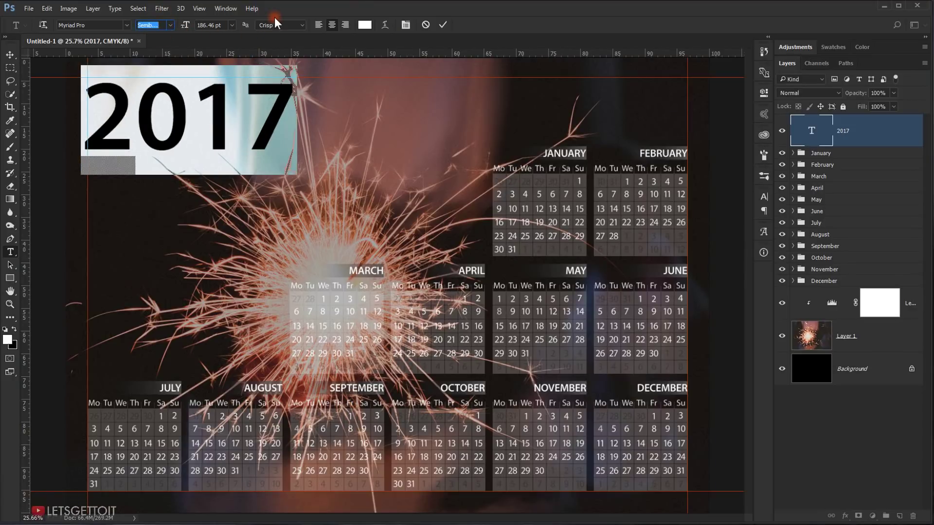
- Move the 2017 title so its left edge meets the left guide and its top edge meets the top guide
left_click(10, 55)
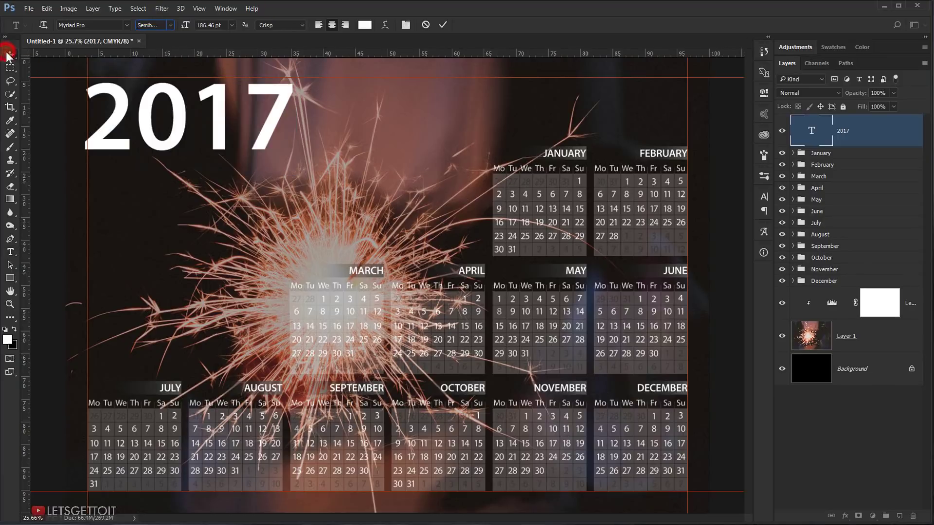
left_click_drag(112, 128, 116, 125)
key("Up")
key("Up")
key("Up")
key("Up")
key("Up")
key("Up")
key("Up")
key("Up")
key("Up")
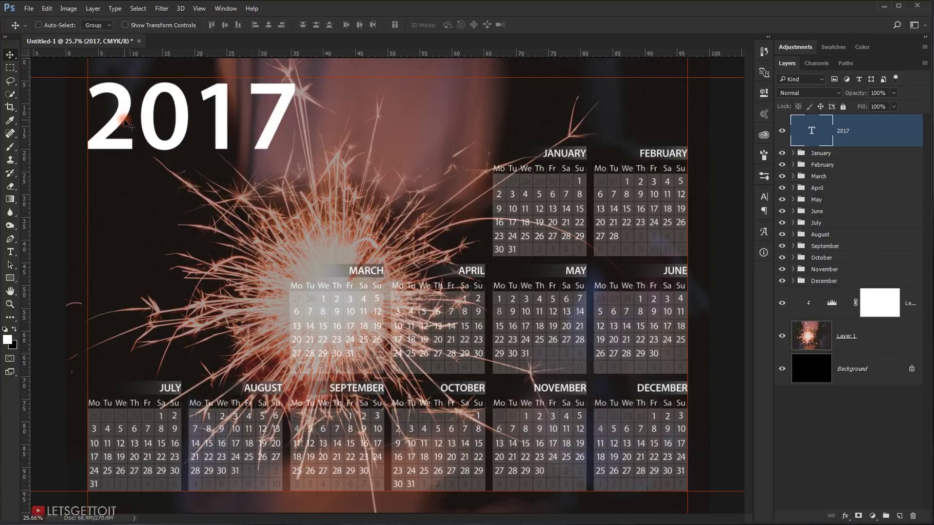
key("Up")
key("Up")
key("Up")
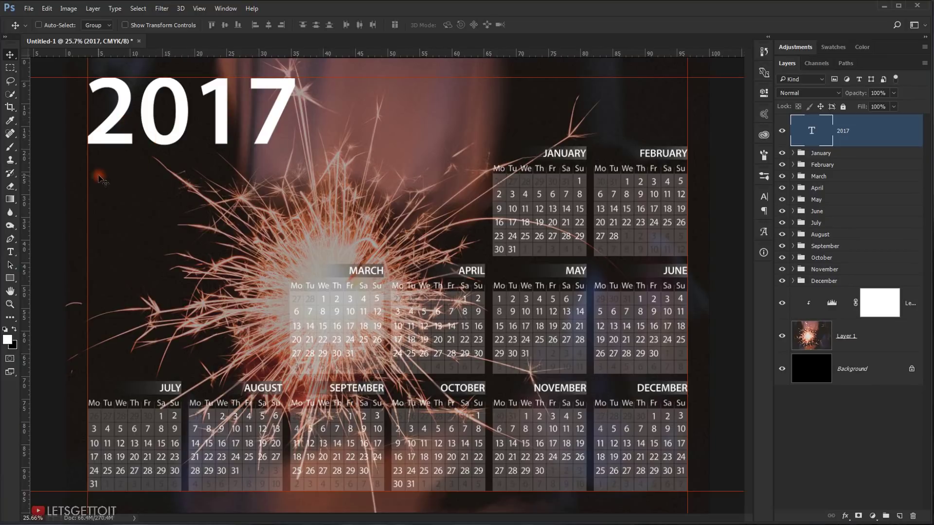
- Add a separate text line reading "Happy New Year" below the 2017 title
left_click(11, 253)
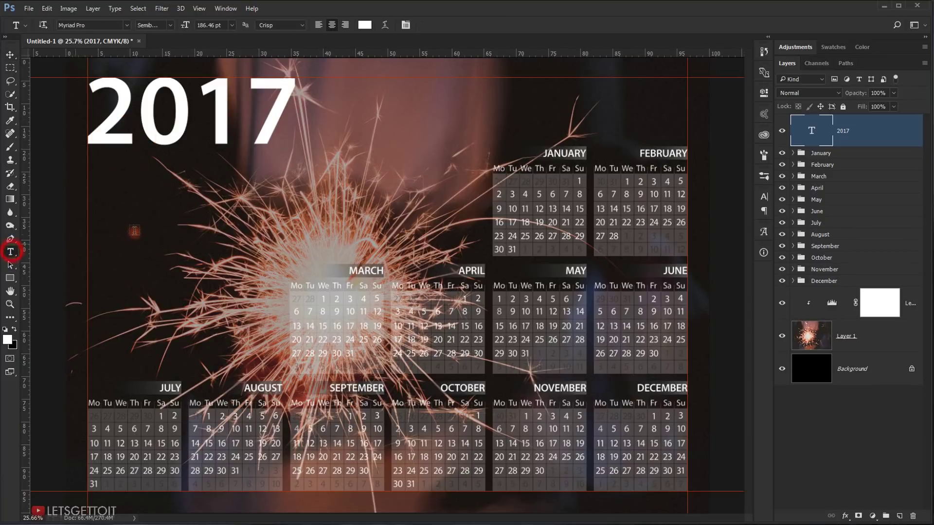
left_click(136, 218)
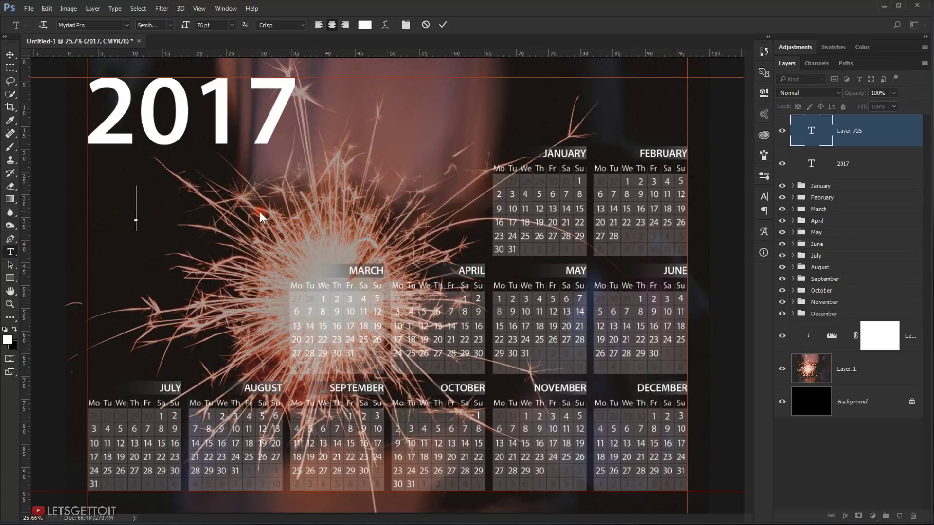
type("NEW")
key("BackSpace")
key("BackSpace")
key("BackSpace")
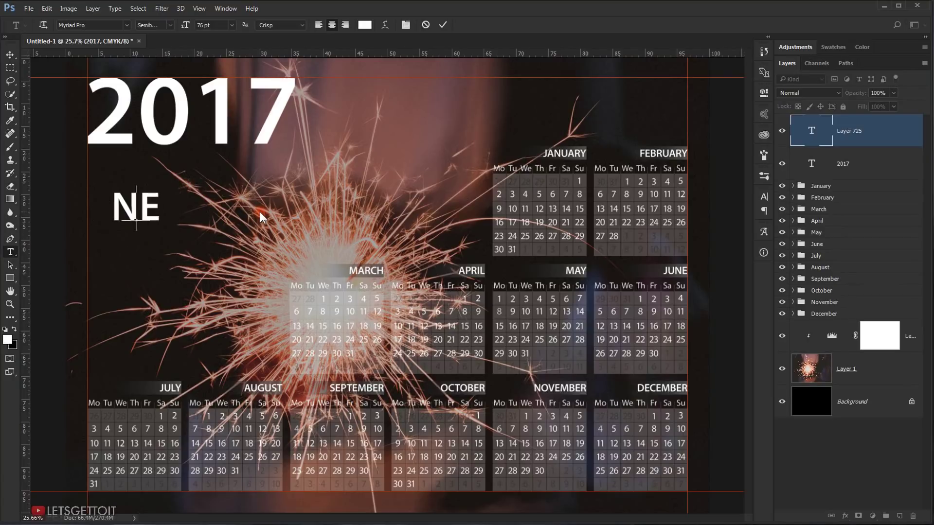
type("HA")
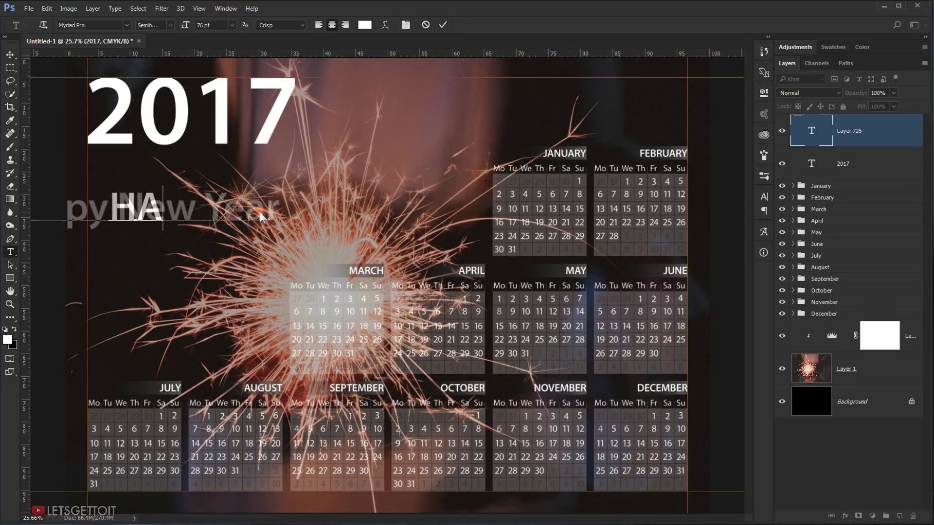
- Reduce the Happy New Year text to 46 pt and commit the edit
key("ctrl+a")
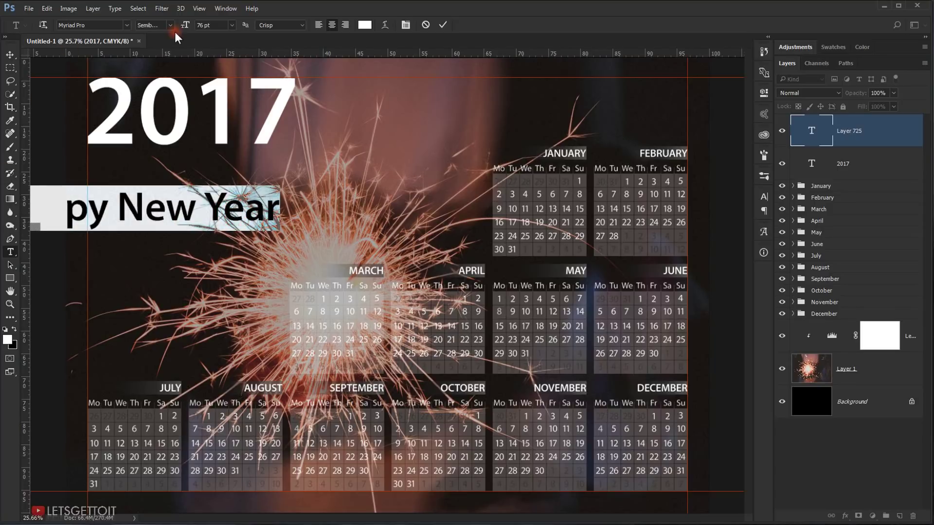
left_click_drag(190, 27, 175, 35)
key("ctrl+Return")
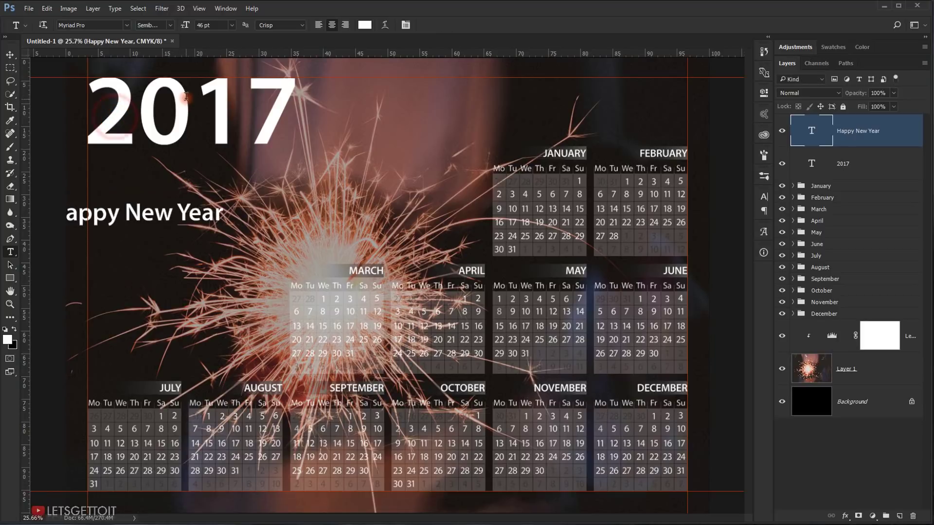
- Move the Happy New Year line directly beneath the 2017 title, with its left edge on the left guide
left_click(10, 55)
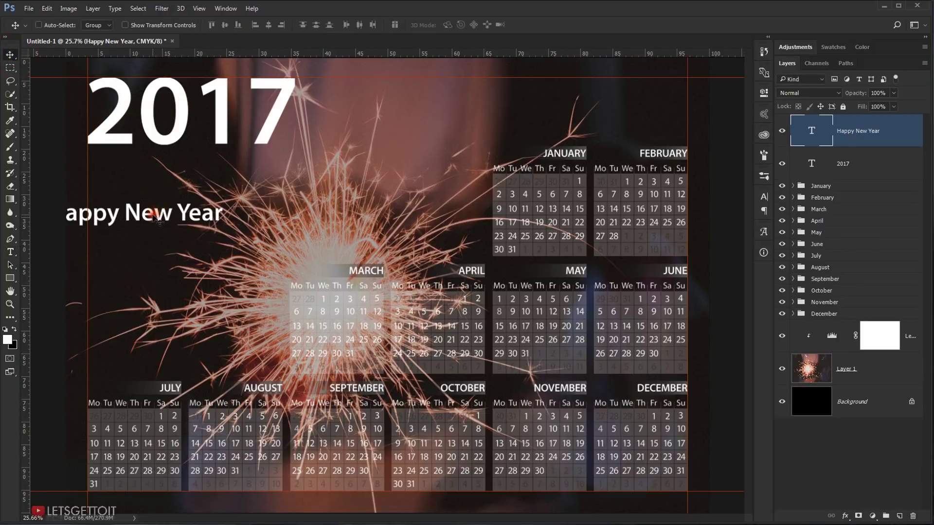
left_click_drag(150, 218, 191, 160)
left_click_drag(274, 158, 273, 156)
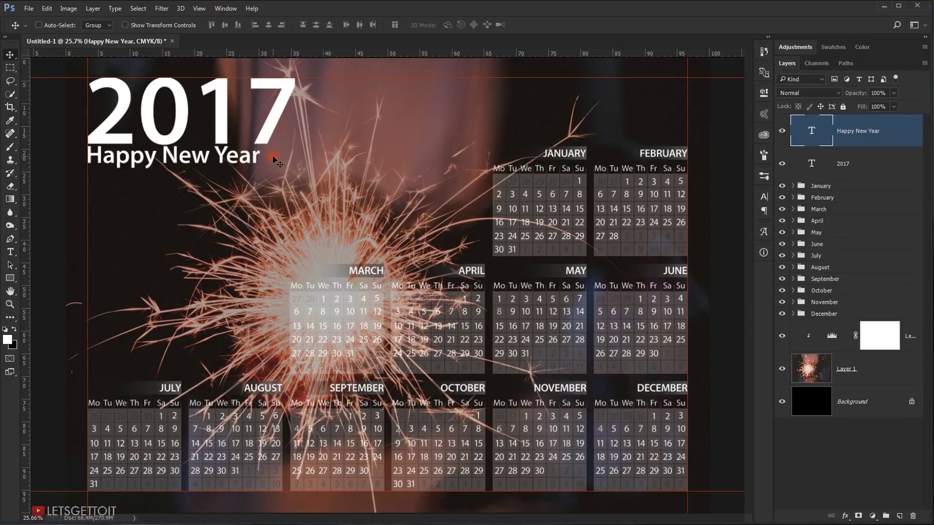
- Draw a paragraph text box below the Happy New Year line, starting at the left guide and about as wide as the 2017 title
scroll(219, 154, "down", 2)
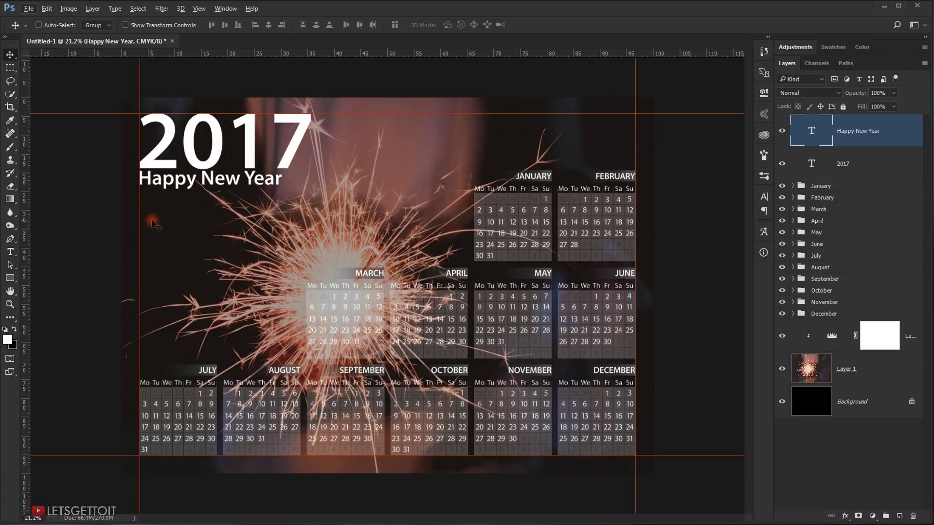
scroll(153, 212, "up", 4)
left_click_drag(176, 180, 175, 208)
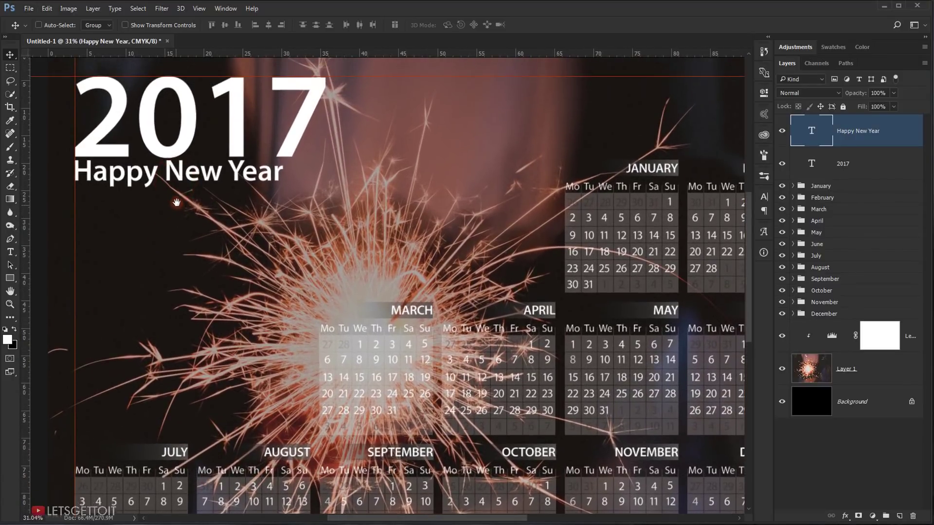
left_click(11, 252)
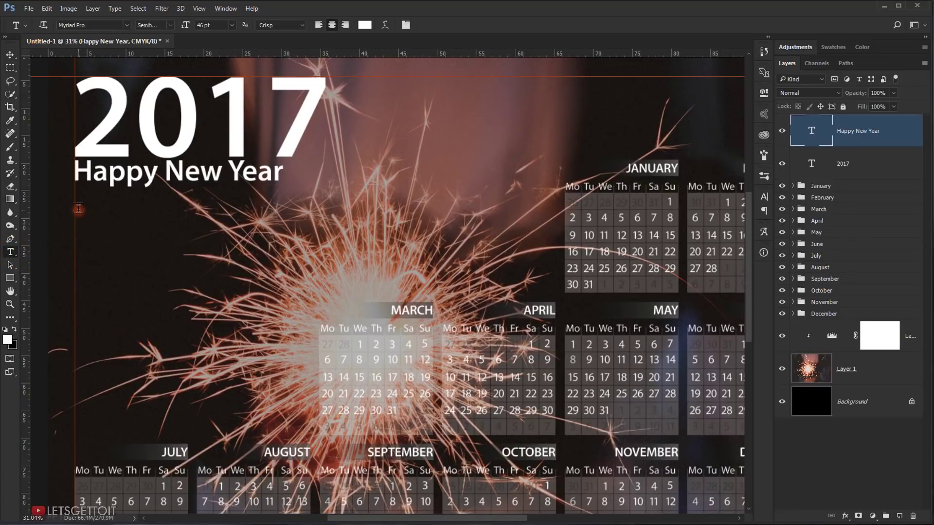
left_click_drag(78, 207, 309, 387)
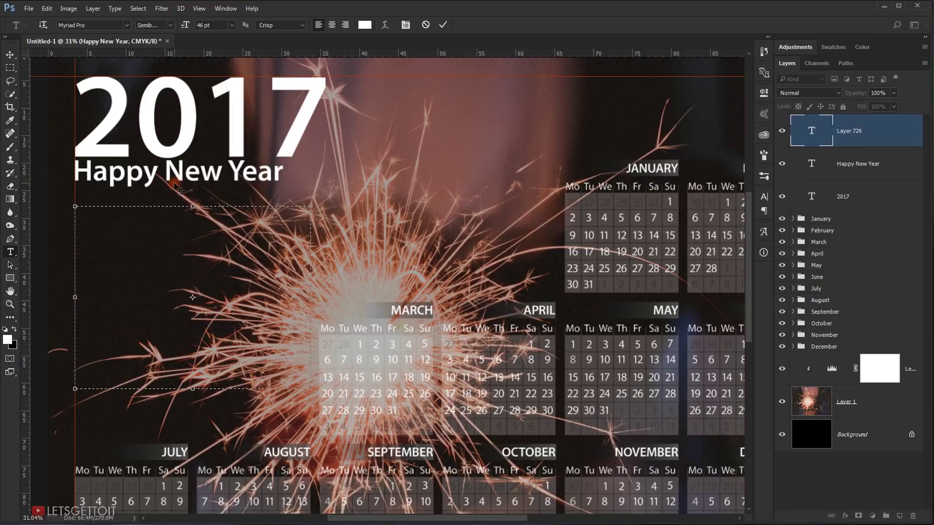
left_click(824, 135)
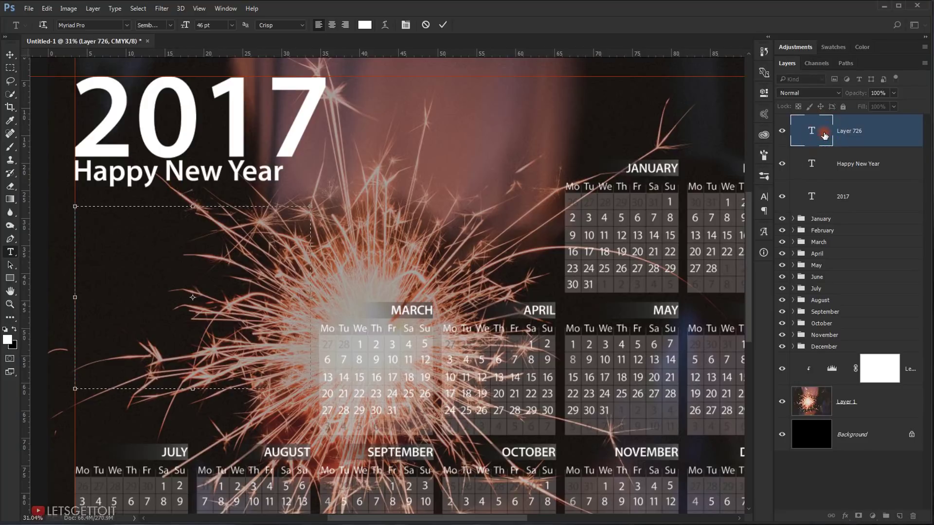
scroll(159, 213, "right", 1)
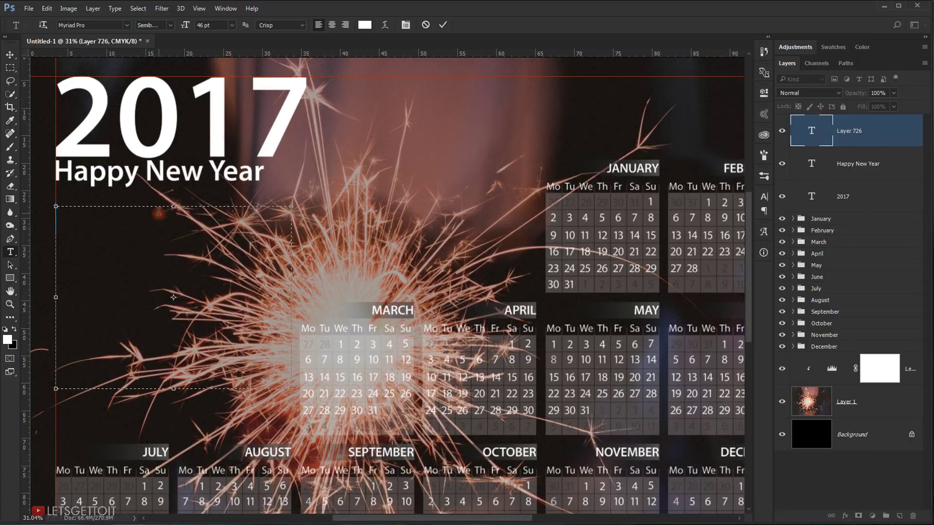
- Set the new text box's font style to Italic and its size to 30 pt
left_click(170, 25)
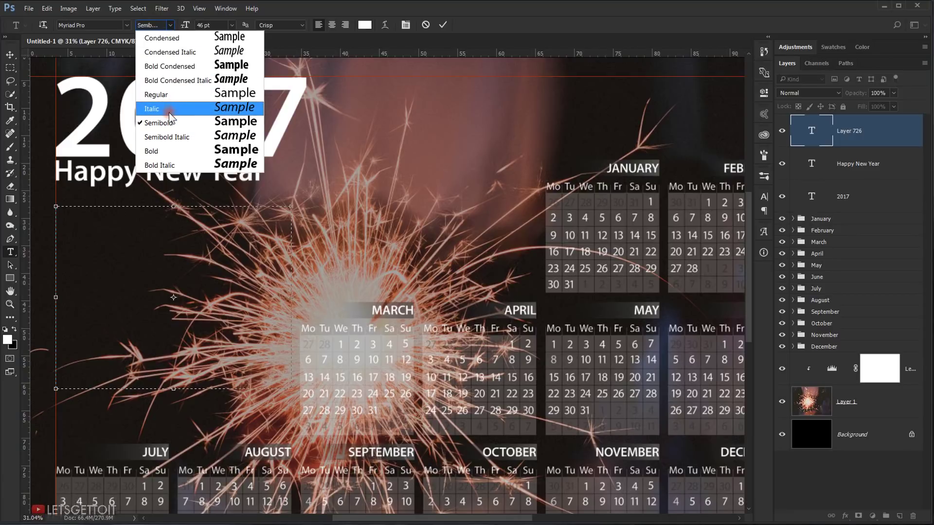
left_click(168, 109)
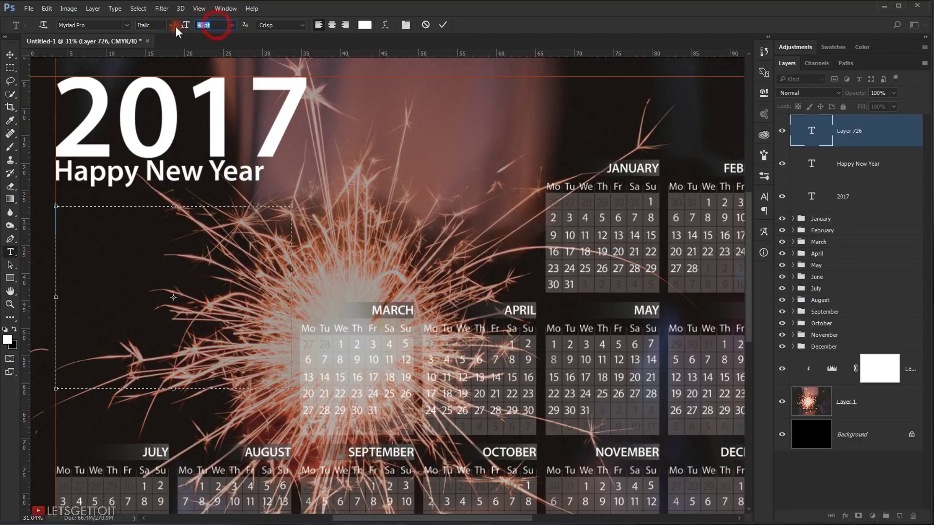
left_click(232, 25)
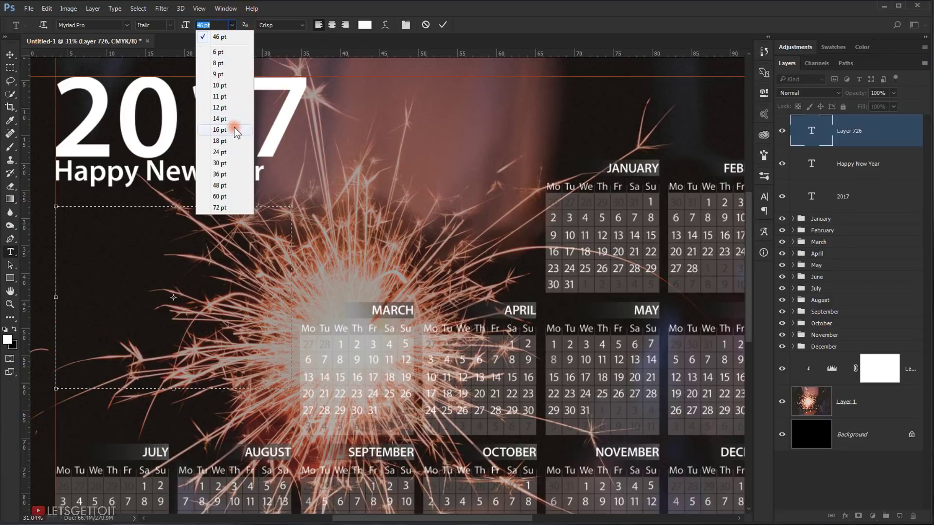
left_click(220, 162)
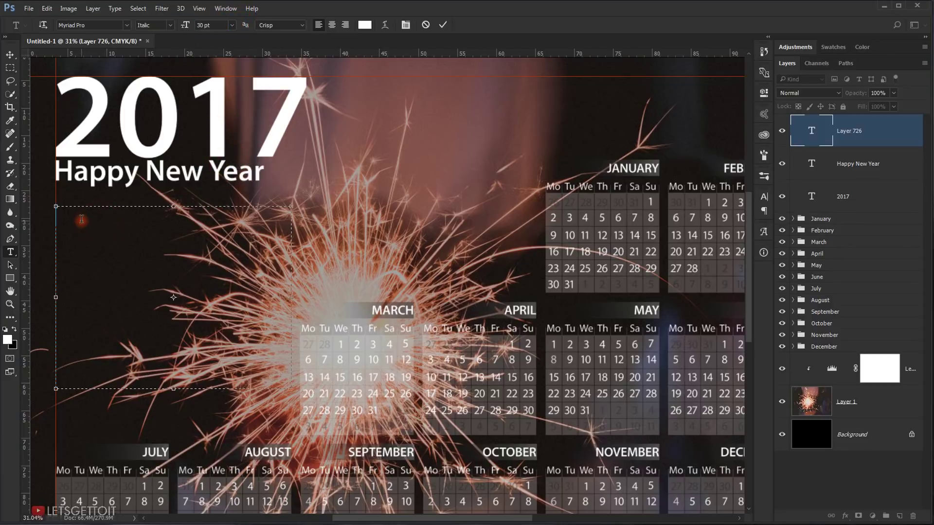
- Enter the quote "Learn from yesterday, live for today, hope for tomorow." on three lines in the text box
type("\"Learn from yesterday, ")
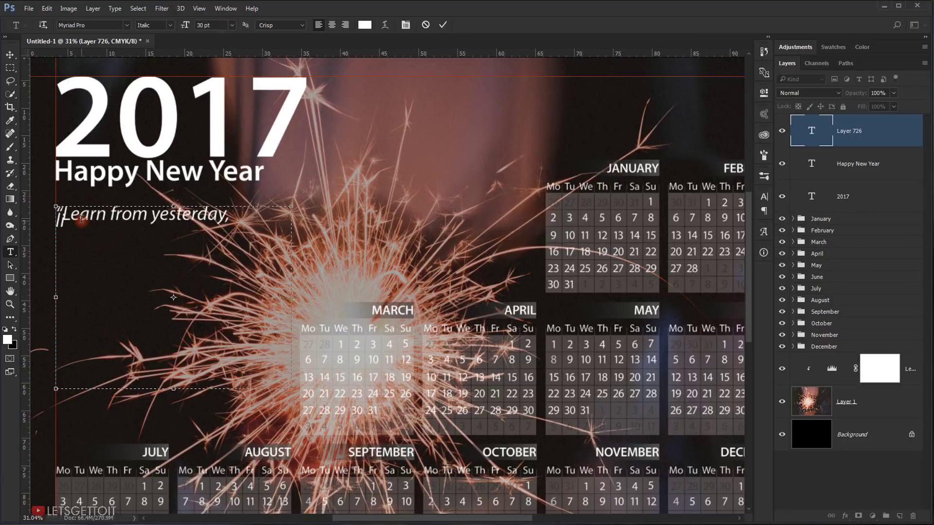
type("live for today, hope for tomorow.")
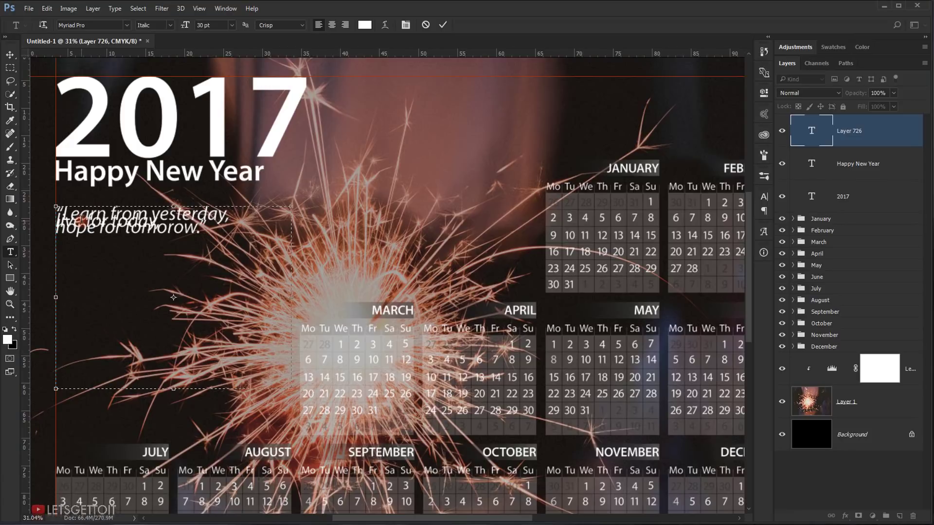
left_click(137, 229)
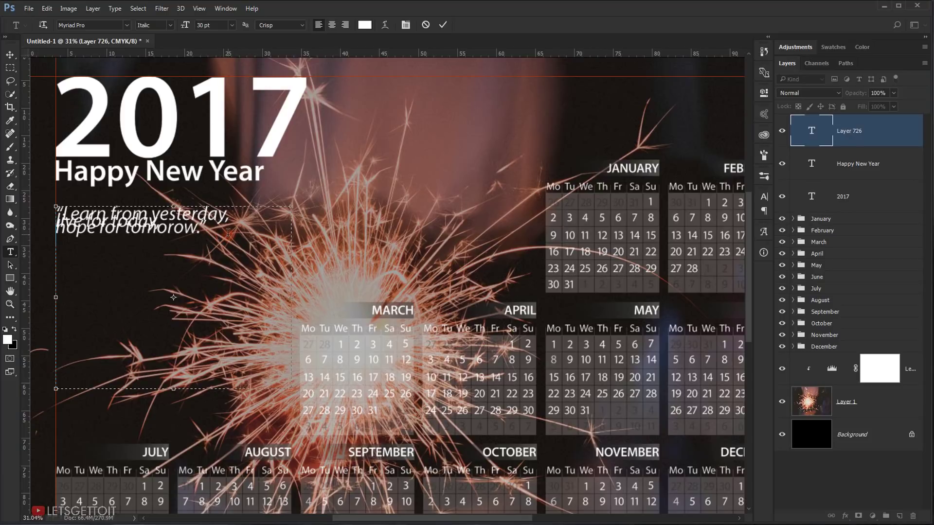
- Increase the leading of the whole three-line quote until its lines are clearly separated
left_click_drag(228, 232, 45, 202)
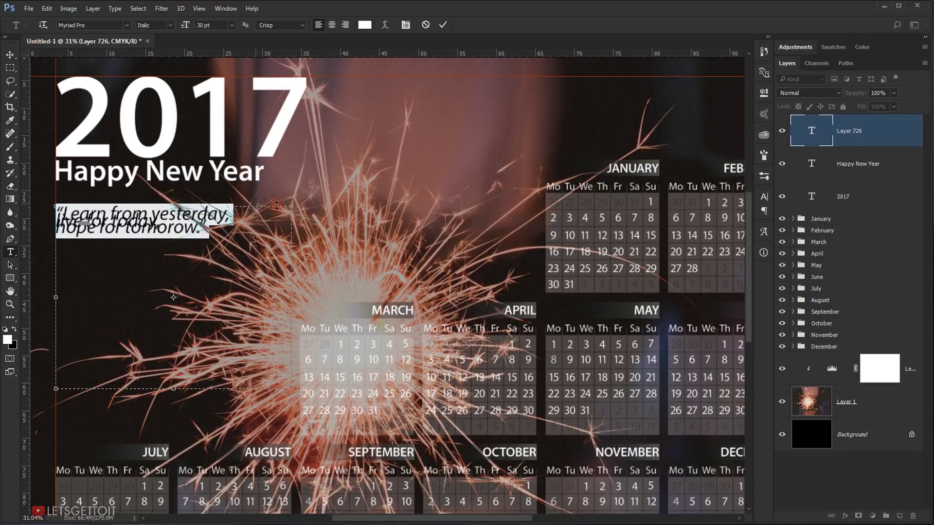
key("alt+Down")
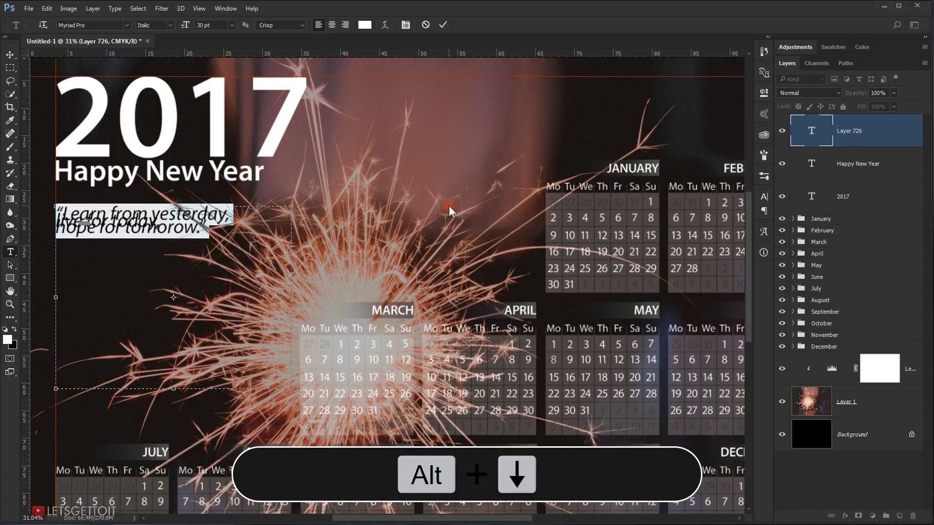
key("alt+Down")
key("alt+Down")
key("alt+Down")
key("alt+Down")
key("alt+Down")
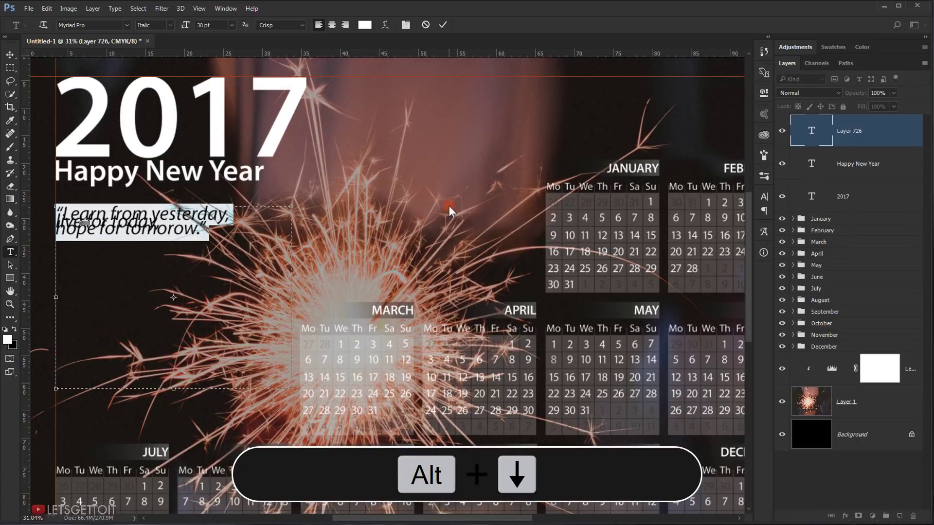
key("alt+Down")
key("alt+Down")
key("alt+Down")
key("alt+Down")
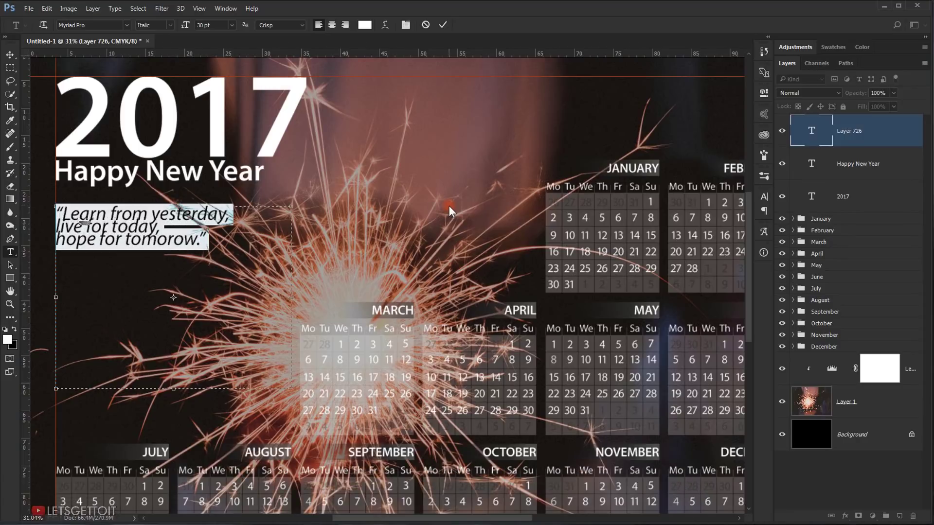
key("alt+Down")
key("alt+Down")
key("alt+Down")
key("alt+Down")
key("alt+Down")
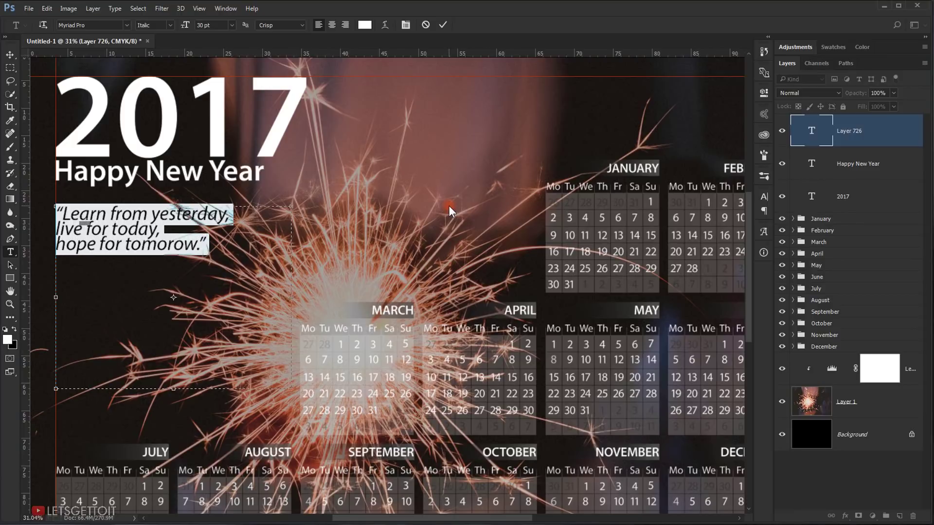
key("alt+Down")
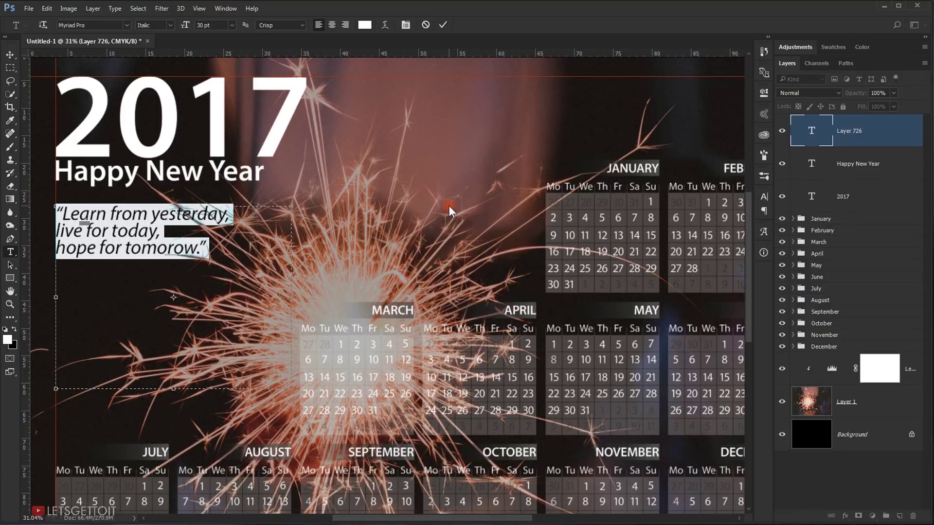
key("alt+Down")
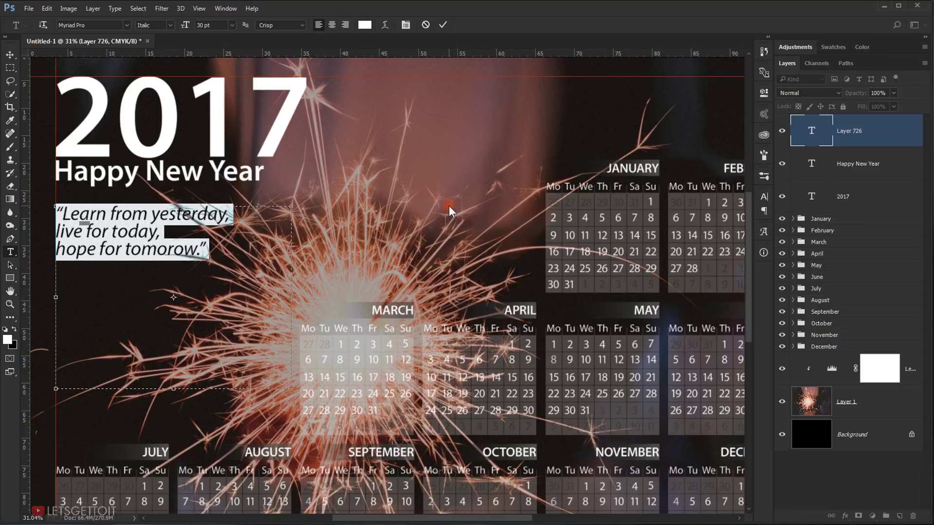
left_click(10, 55)
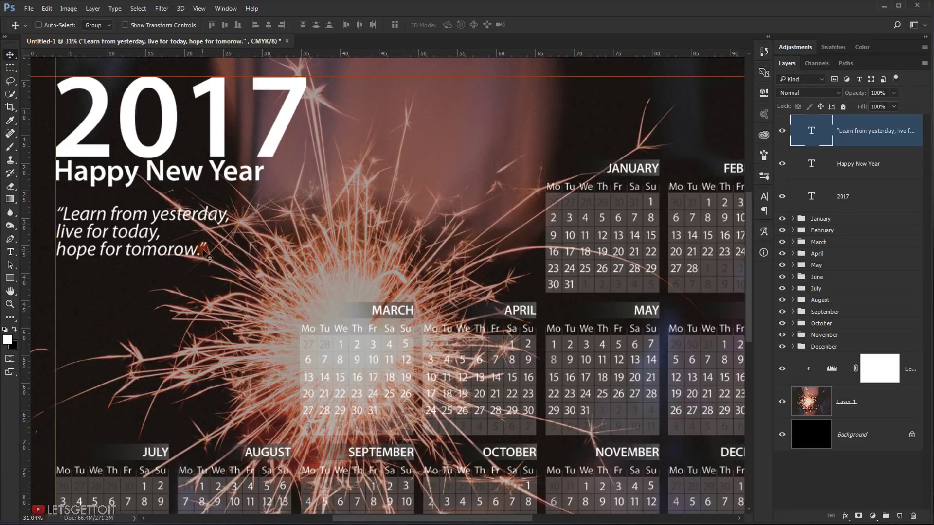
- Add the right-aligned attribution line "-Albert Einstien" below the quote in the same text box
double_click(811, 131)
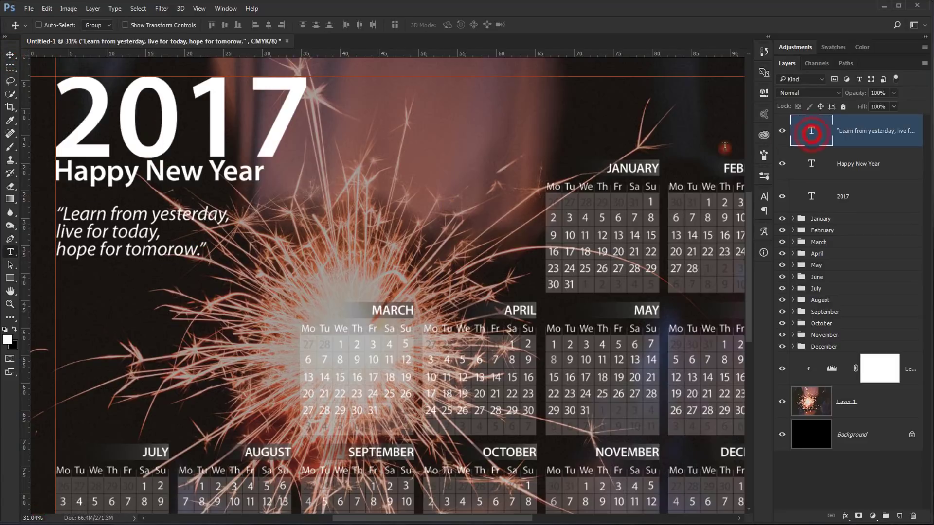
left_click(222, 244)
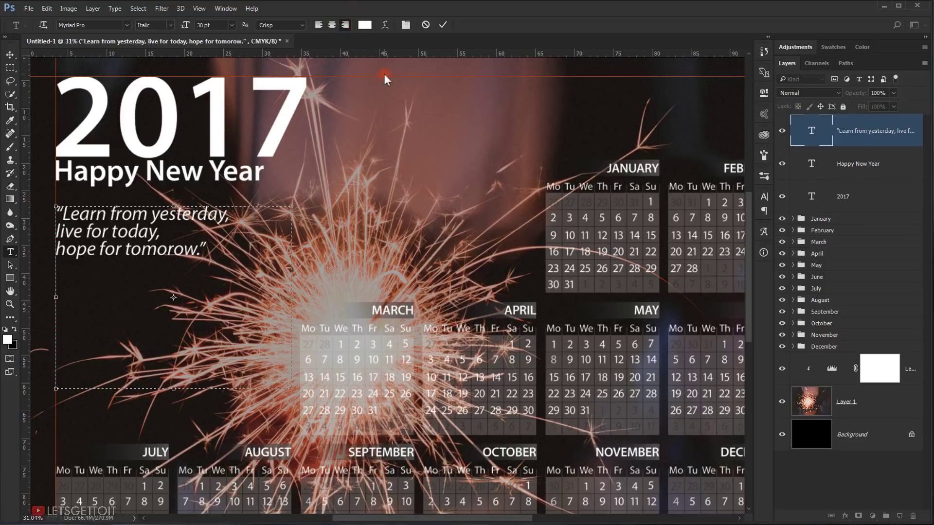
type("-Albert Einst")
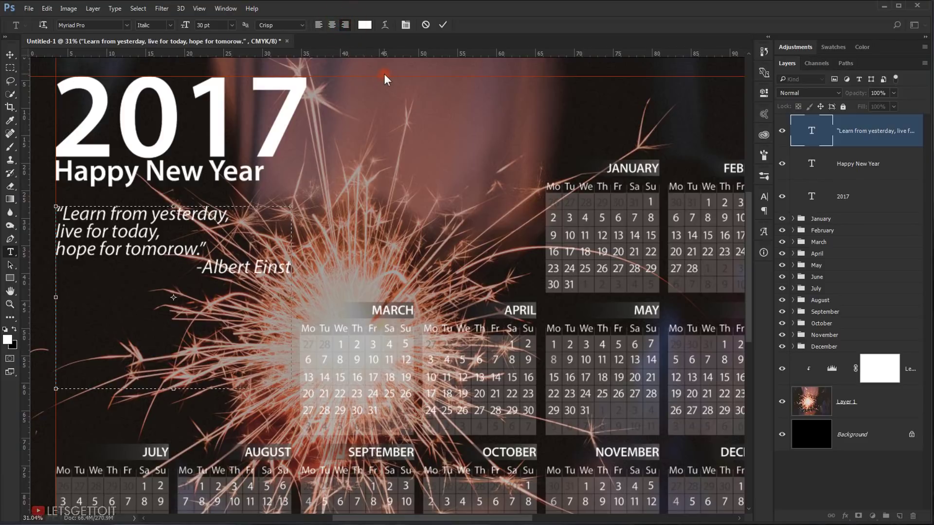
type("ien")
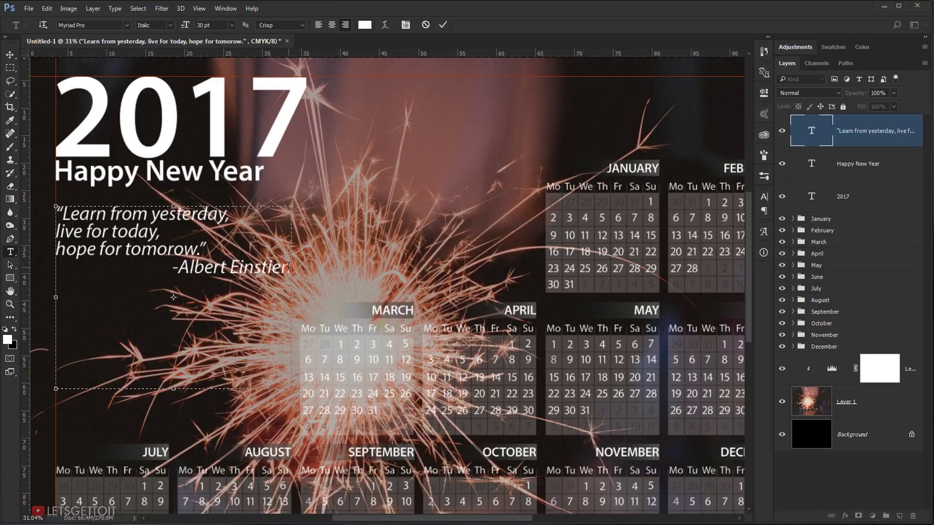
- Set the attribution line's font size to 20 pt and its style to Semibold Italic
left_click_drag(289, 266, 174, 263)
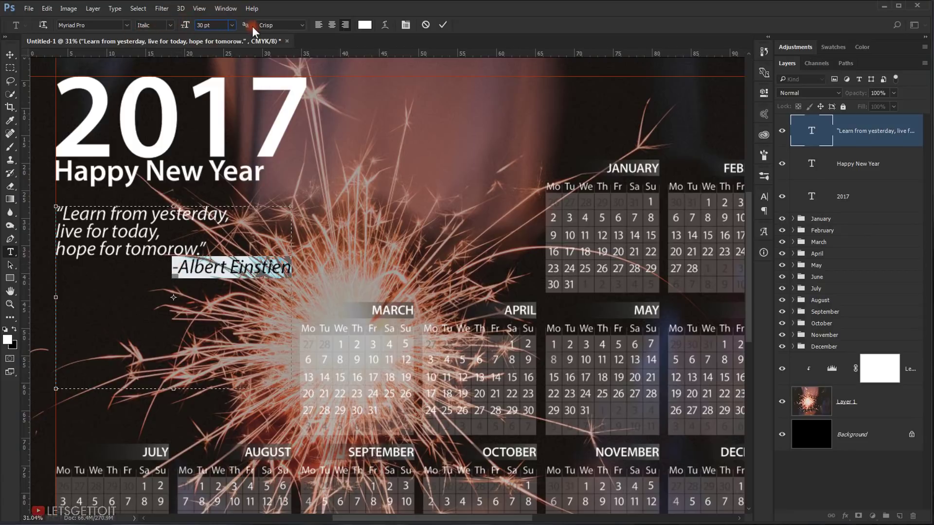
key("Down")
key("Down")
key("Down")
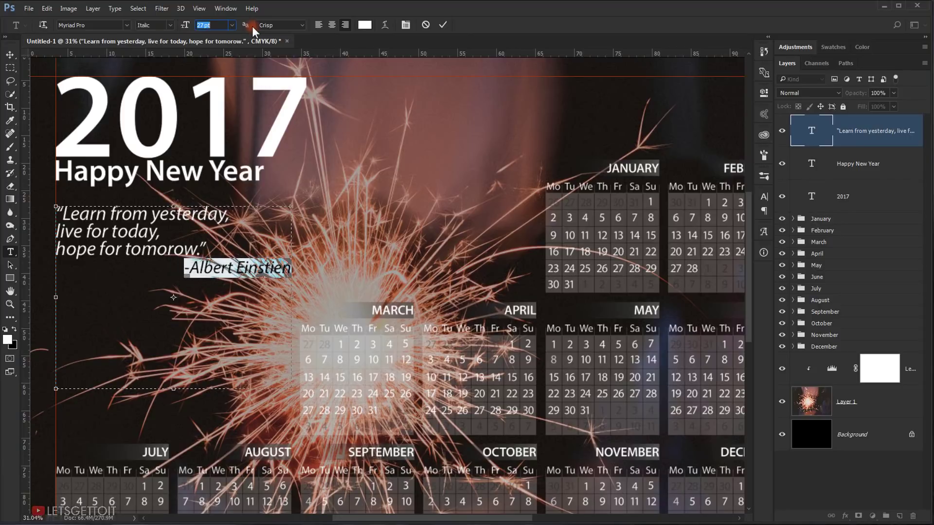
key("Down")
key("Down")
key("Down")
key("Down")
key("Down")
key("Down")
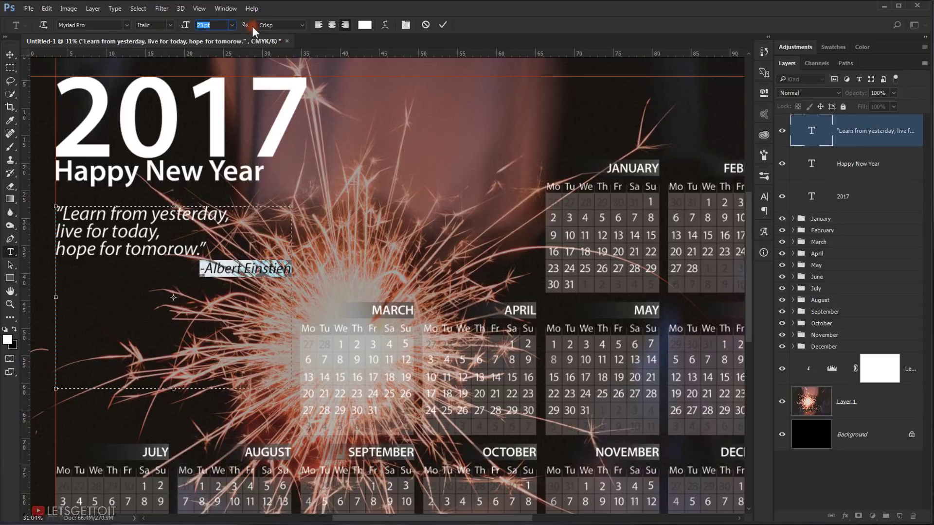
key("Down")
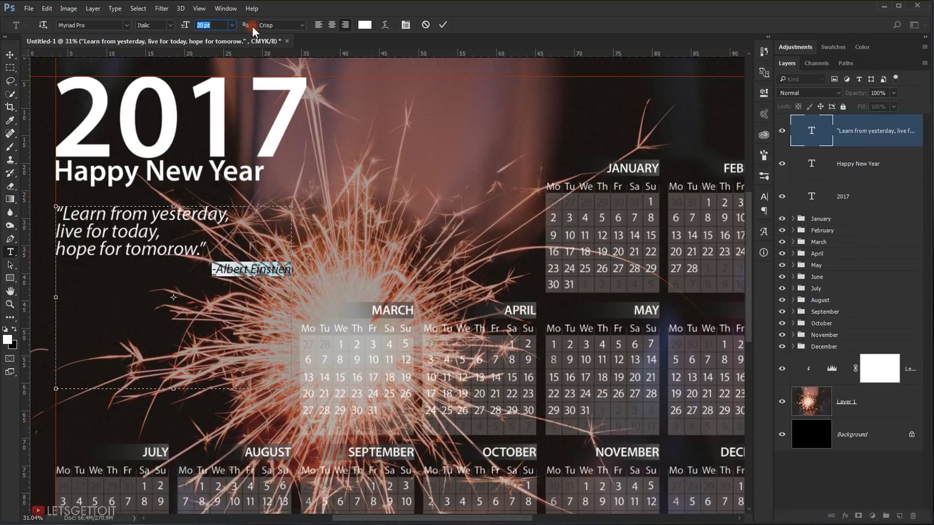
left_click(149, 25)
key("Down")
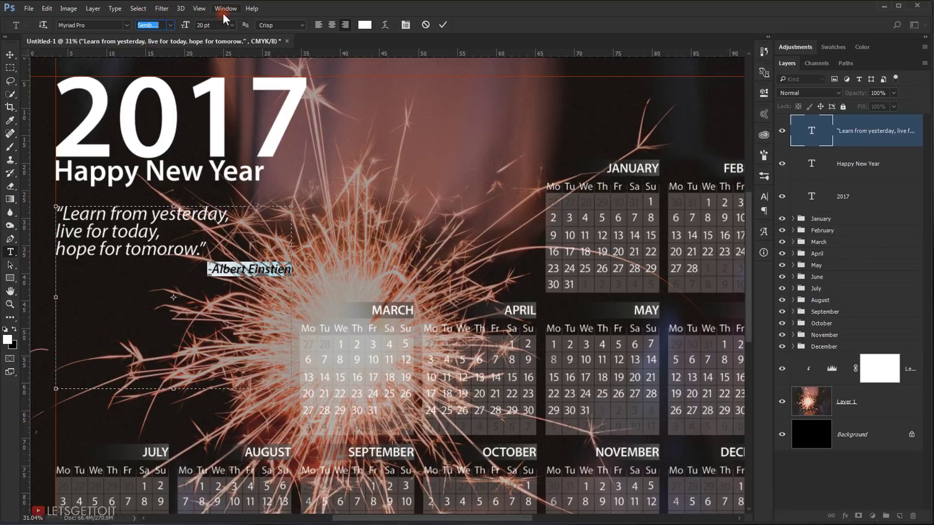
left_click(10, 55)
- Move the quote text down to leave a larger gap below the Happy New Year line
scroll(243, 297, "down", 2)
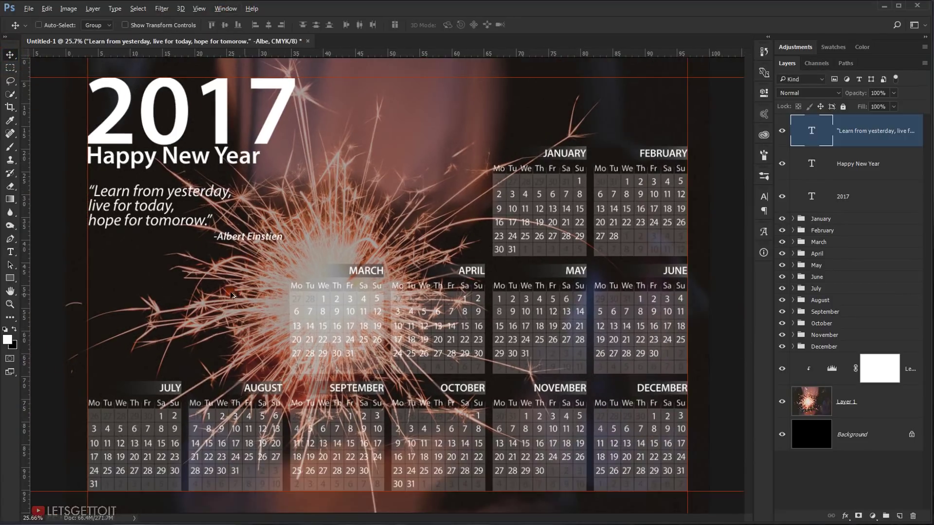
scroll(214, 286, "up", 2)
scroll(204, 253, "down", 3)
scroll(206, 256, "down", 1)
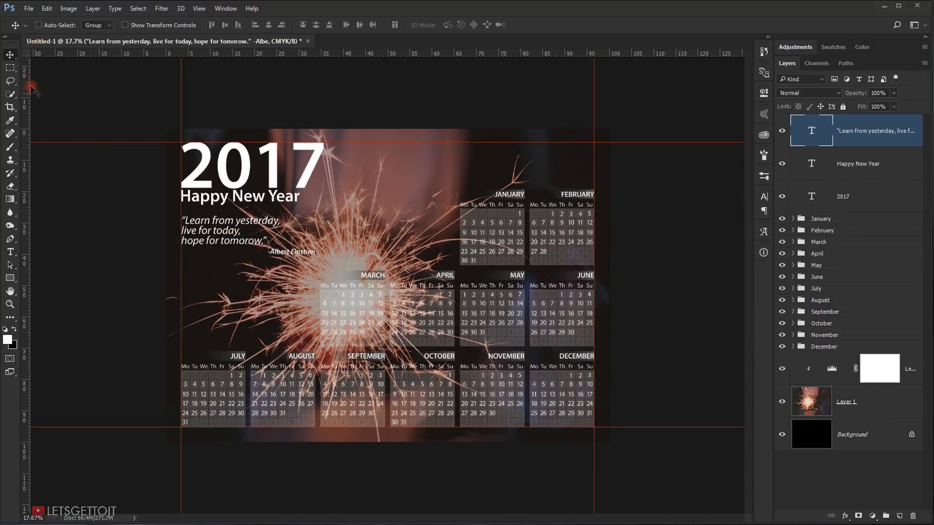
left_click_drag(228, 235, 230, 254)
scroll(366, 293, "up", 4)
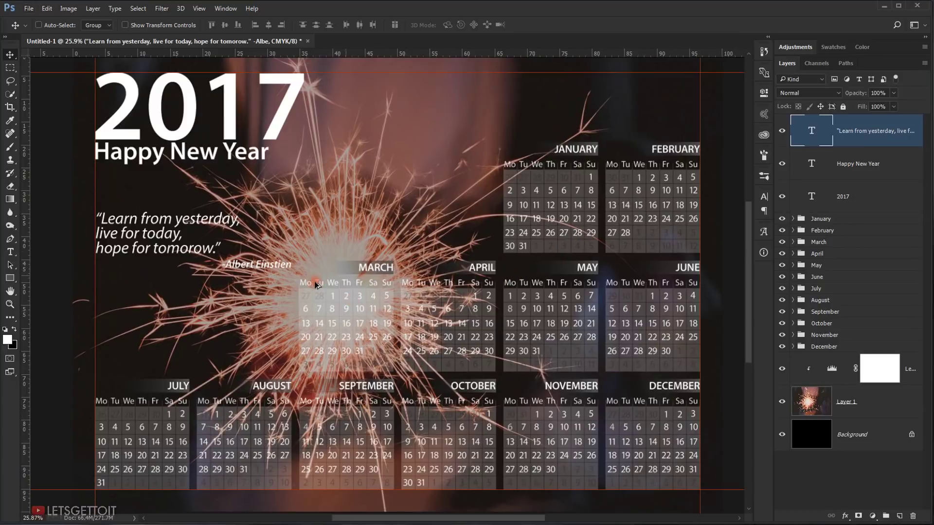
scroll(315, 284, "down", 4)
- Scale the sparkler photo on Layer 1 to about 106.6% and shift it slightly up and left behind the calendar
left_click(837, 407)
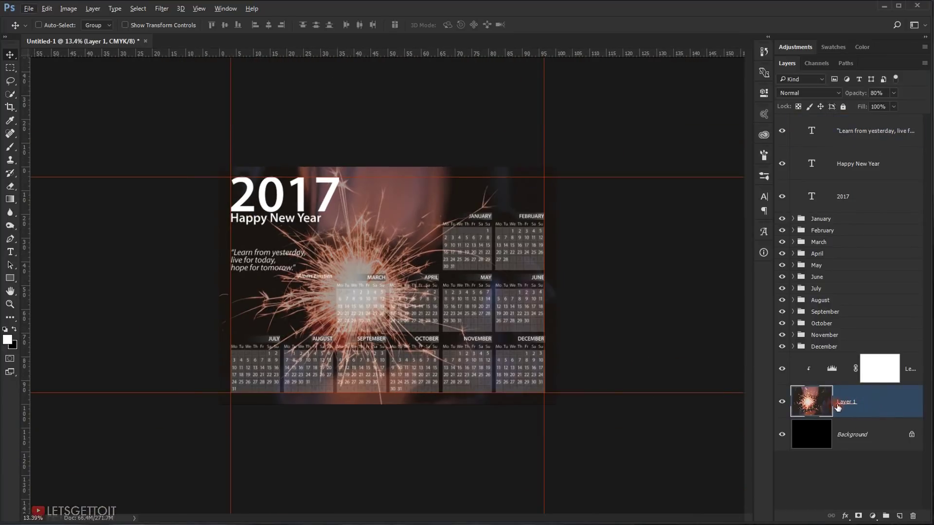
key("ctrl+0")
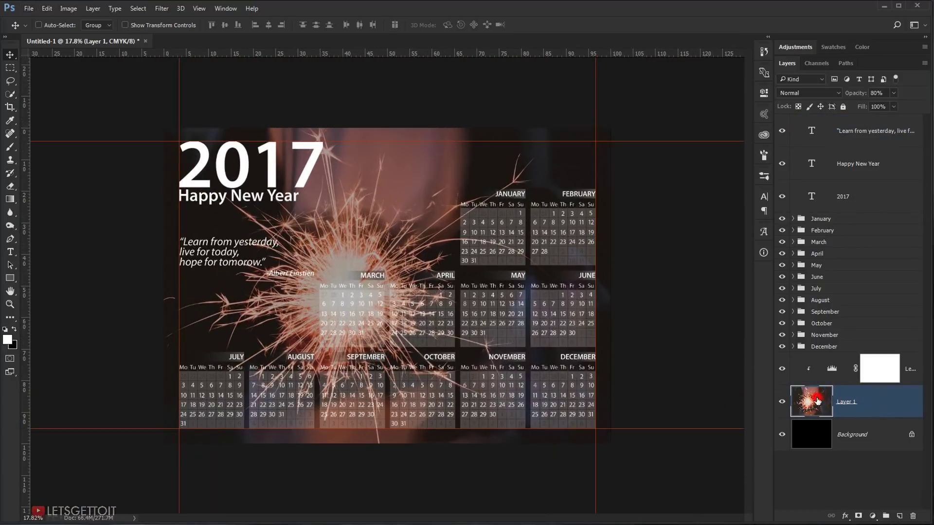
key("ctrl+t")
scroll(385, 286, "down", 2)
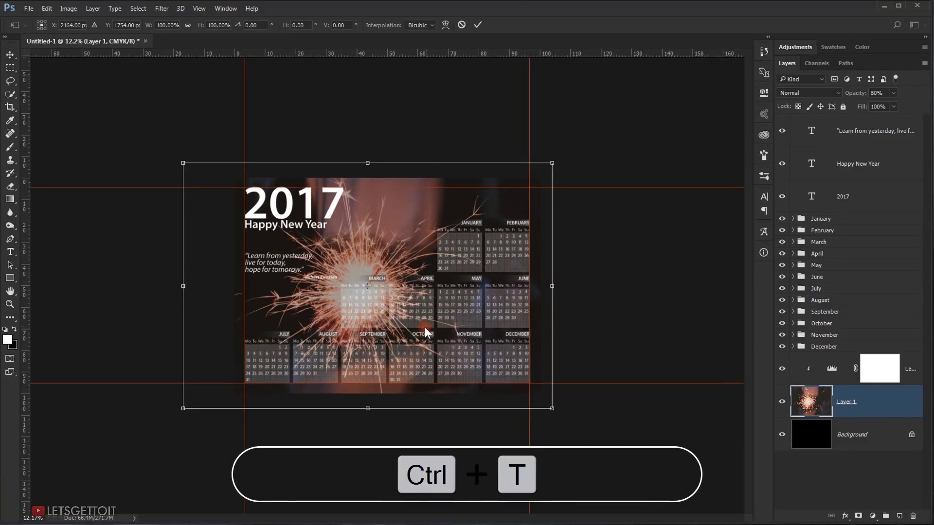
left_click_drag(416, 346, 412, 341)
left_click_drag(538, 395, 563, 410)
left_click_drag(470, 364, 467, 355)
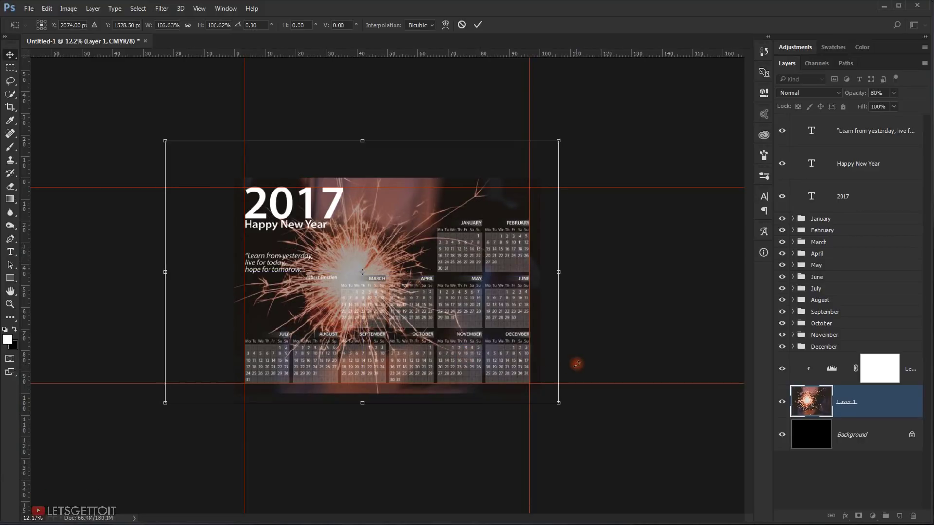
key("Return")
key("ctrl+0")
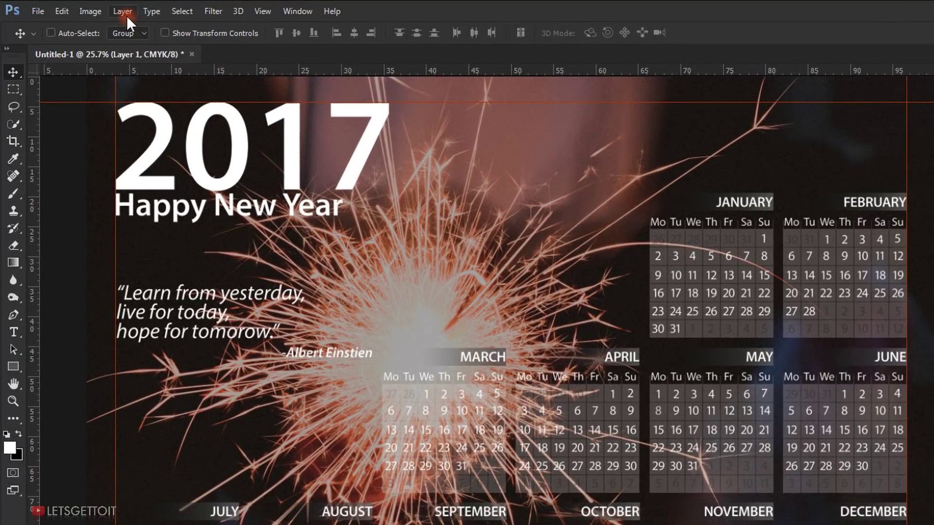
- Merge all visible layers into the single Background layer
left_click(93, 8)
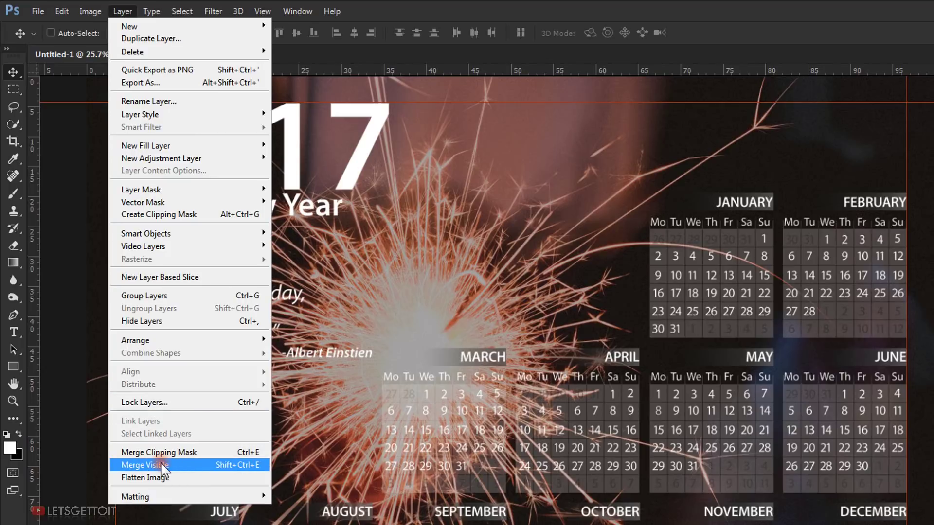
left_click(175, 465)
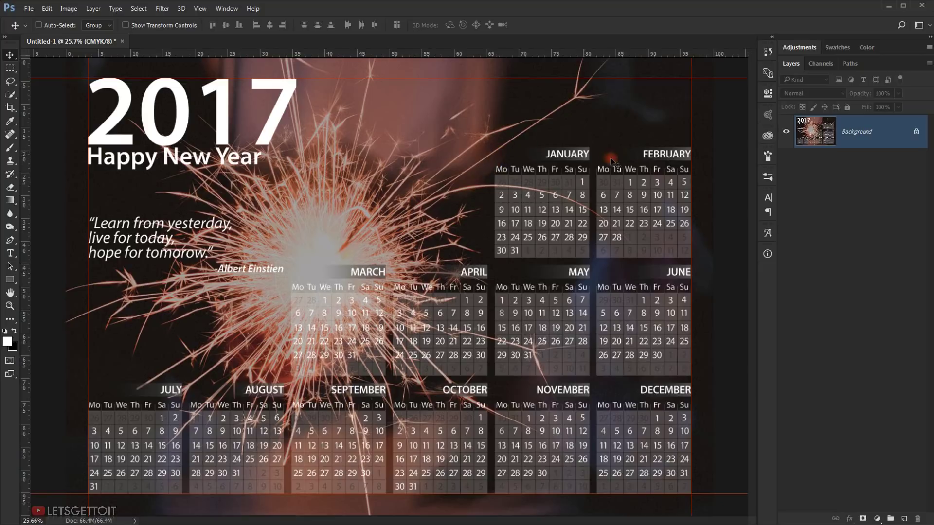
left_click(28, 6)
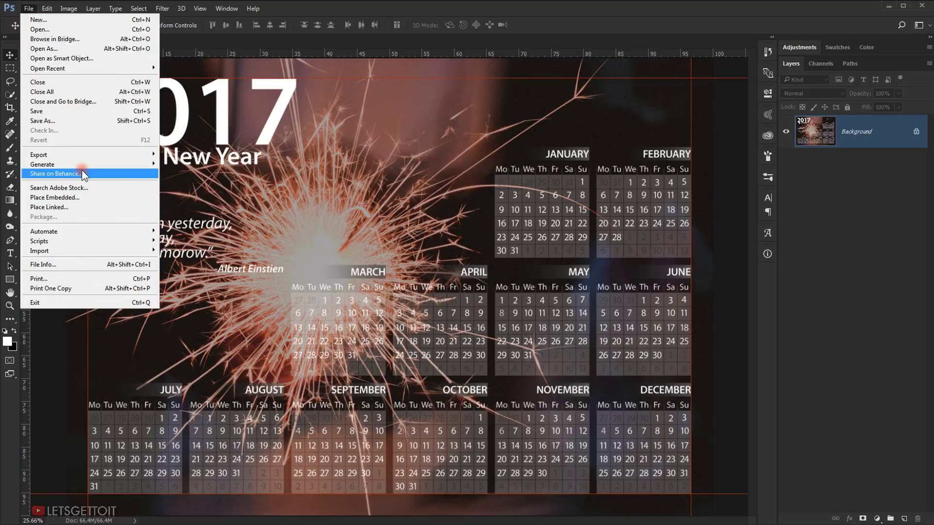
left_click(63, 121)
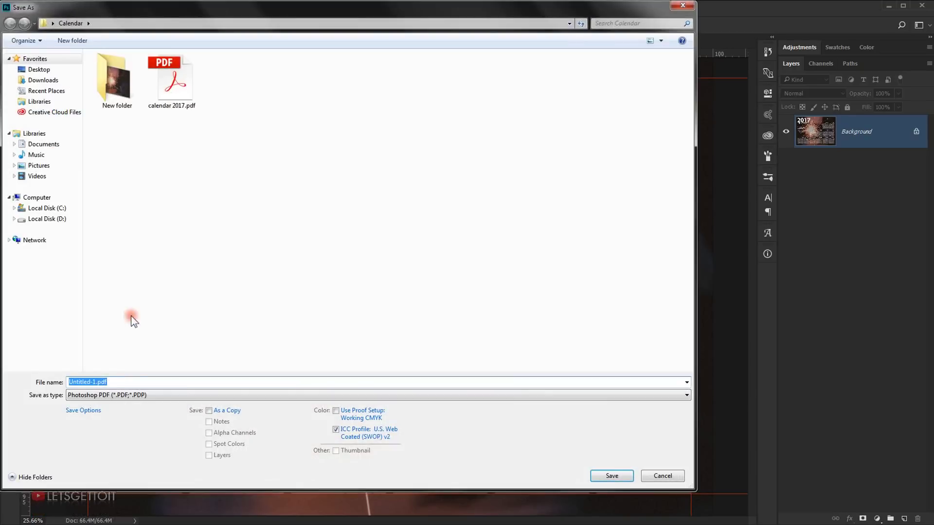
left_click(129, 395)
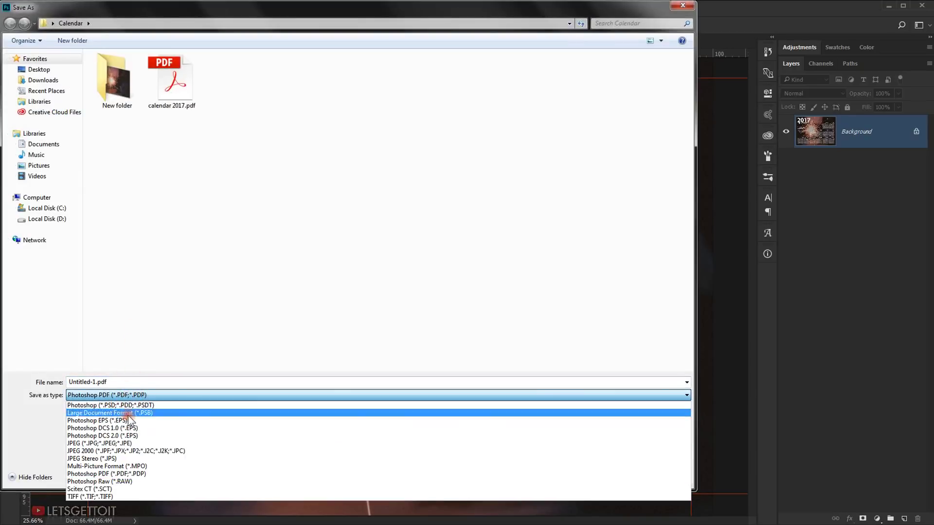
left_click(105, 496)
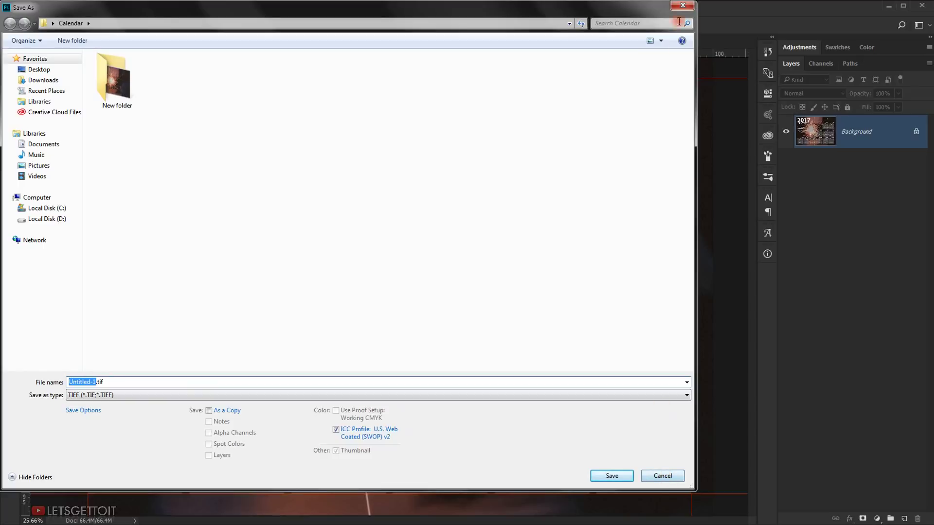
left_click(683, 6)
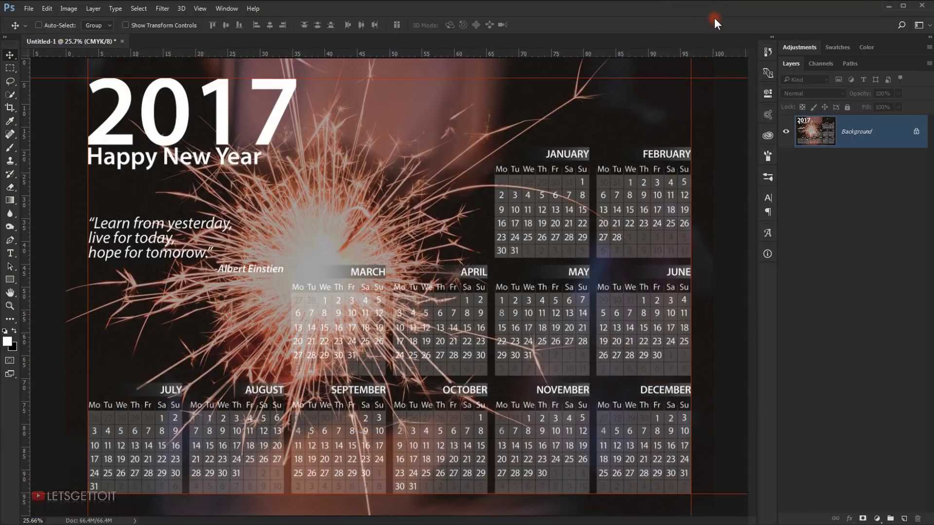
- Hide the interface panels to view the finished calendar page
key("Tab")
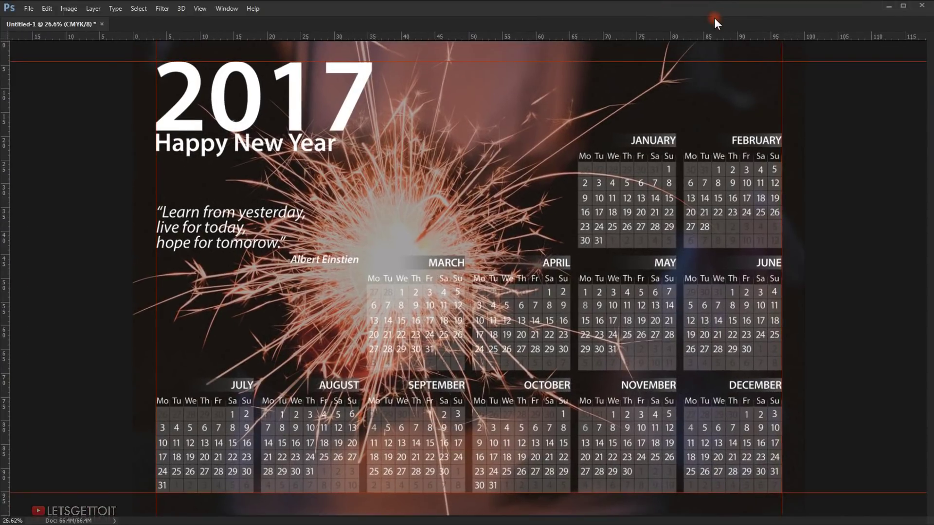